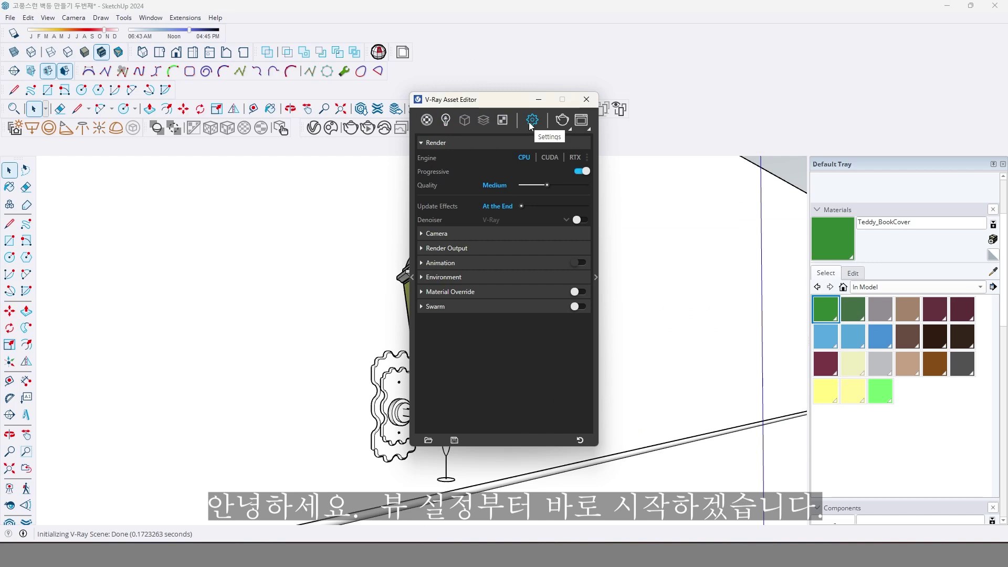
- In the V-Ray render output settings, choose a custom aspect ratio of 450 width to 800 height
left_click(464, 249)
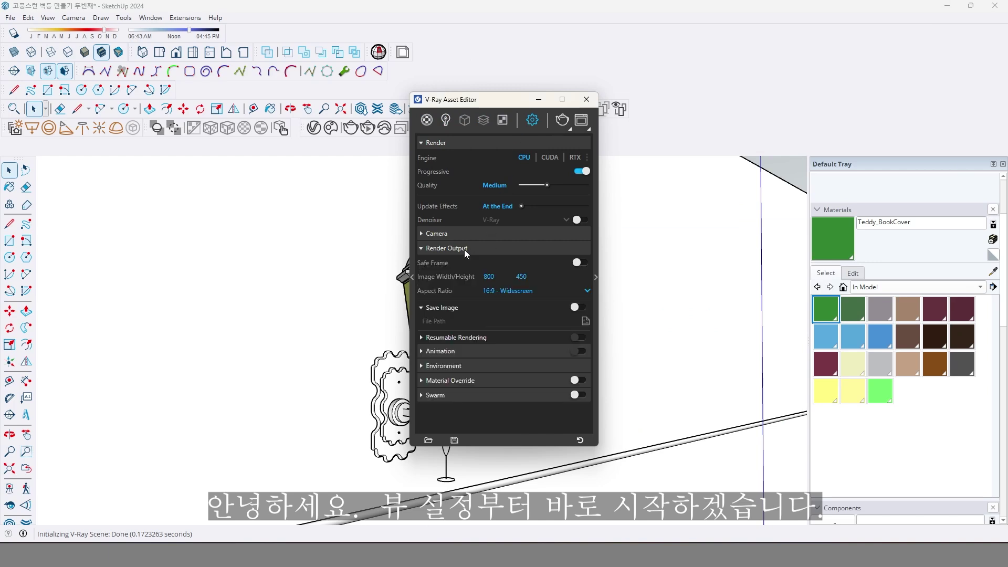
left_click(493, 290)
left_click(507, 386)
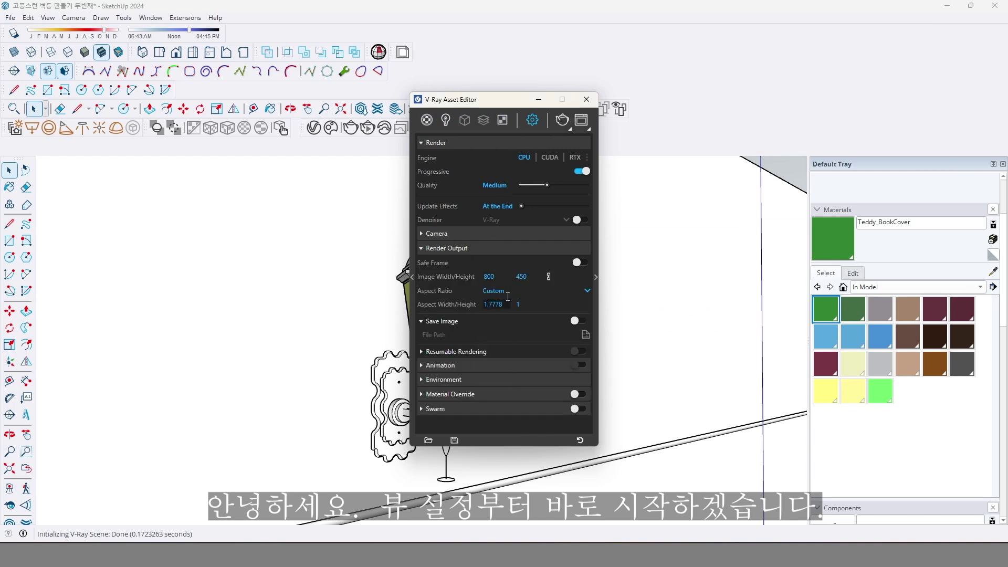
left_click(507, 305)
type("450")
left_click(522, 305)
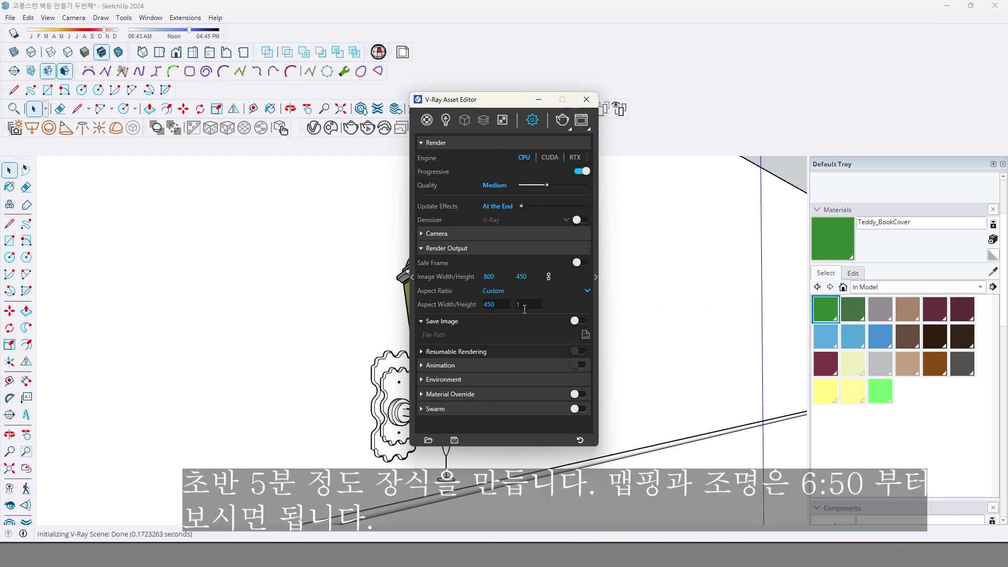
left_click(520, 305)
key("Return")
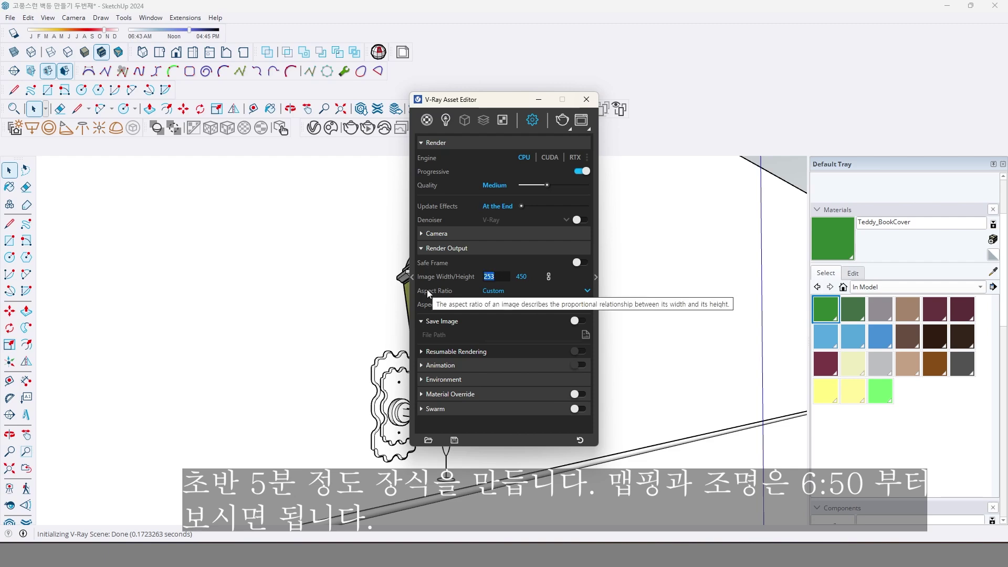
- Set the output image width to 450 and enable Safe Frame, moving the settings window clear of the lantern
type("400")
key("Return")
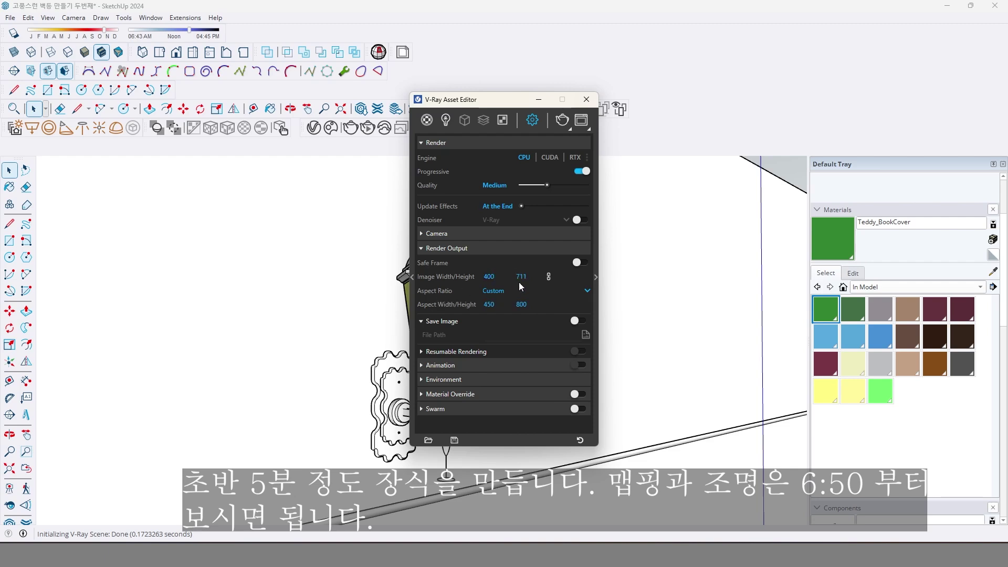
left_click(489, 276)
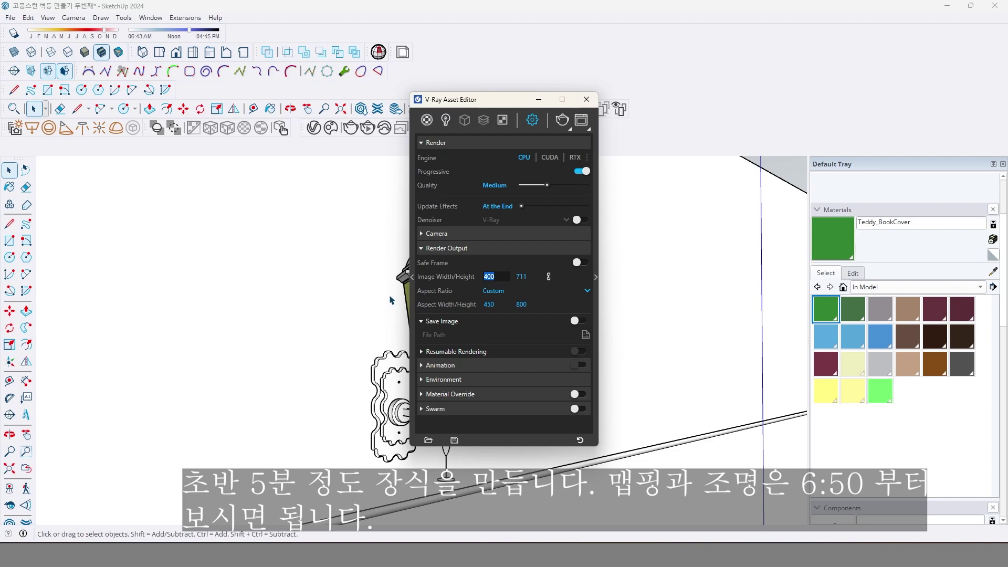
type("450")
key("Return")
left_click(579, 263)
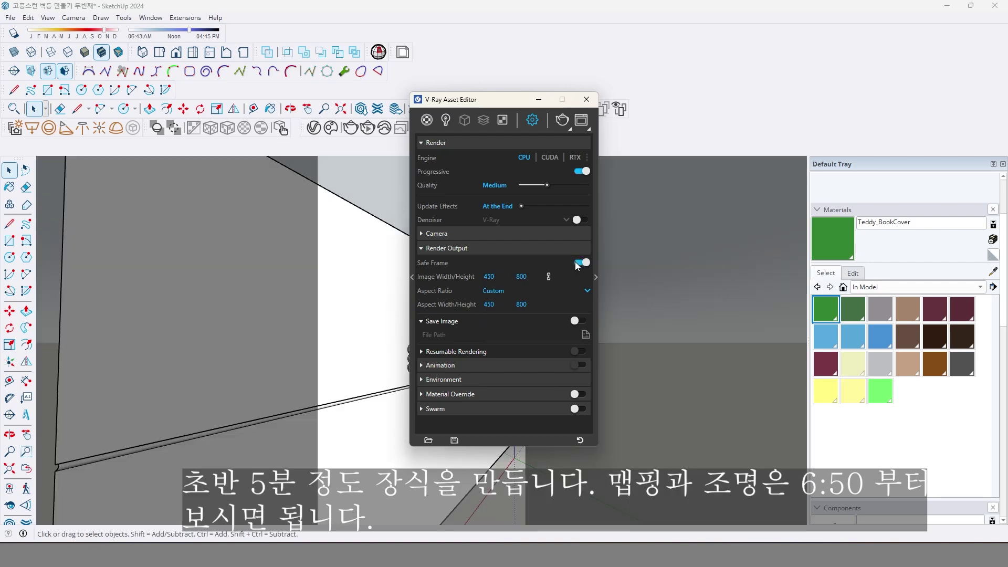
left_click_drag(499, 102, 716, 138)
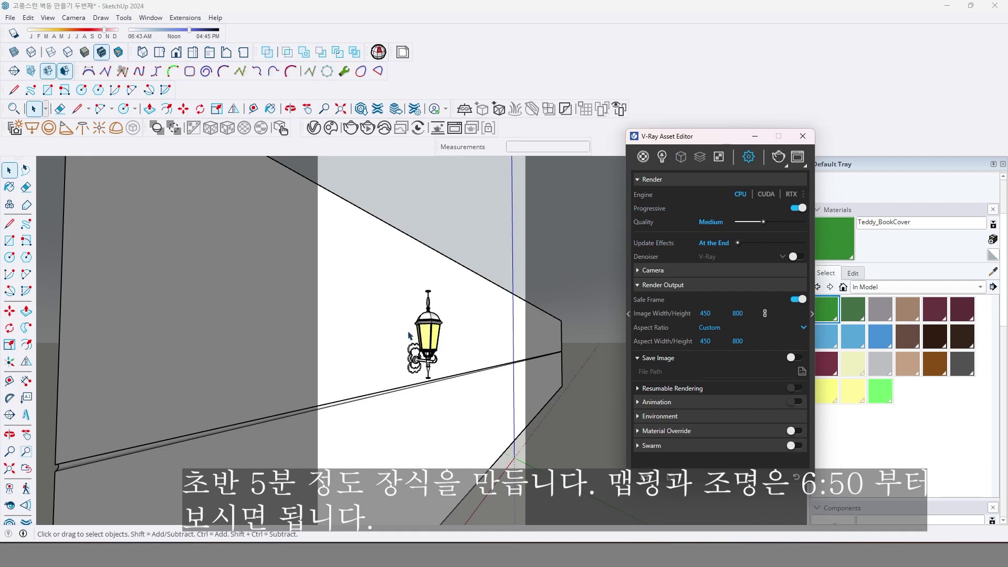
- Frame the wall lantern inside the portrait safe frame and add this view as a new scene
scroll(424, 353, "up", 3)
scroll(424, 353, "up", 5)
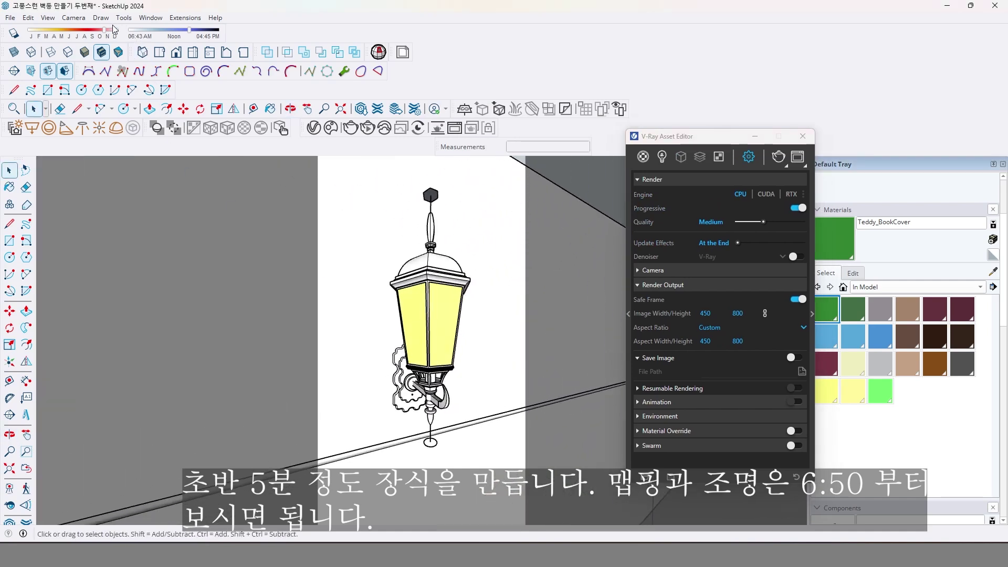
left_click_drag(733, 136, 667, 141)
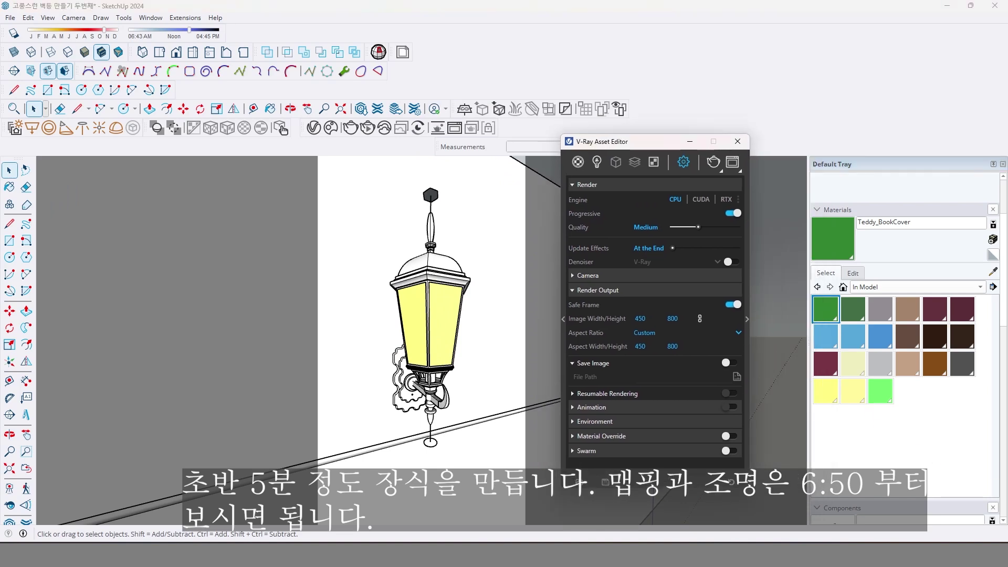
scroll(1003, 463, "down", 10)
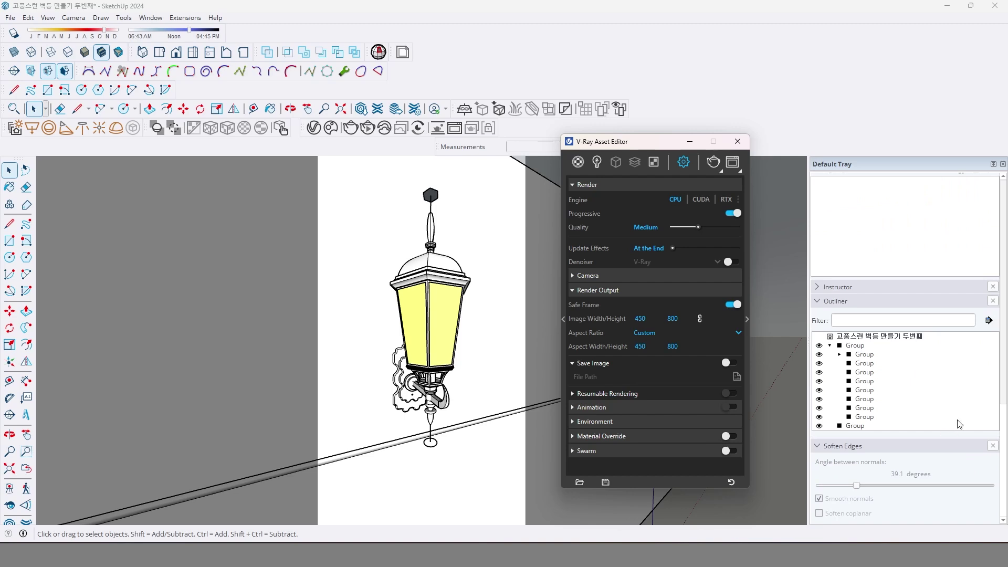
left_click(1004, 417)
left_click_drag(1004, 436, 1001, 381)
left_click(831, 337)
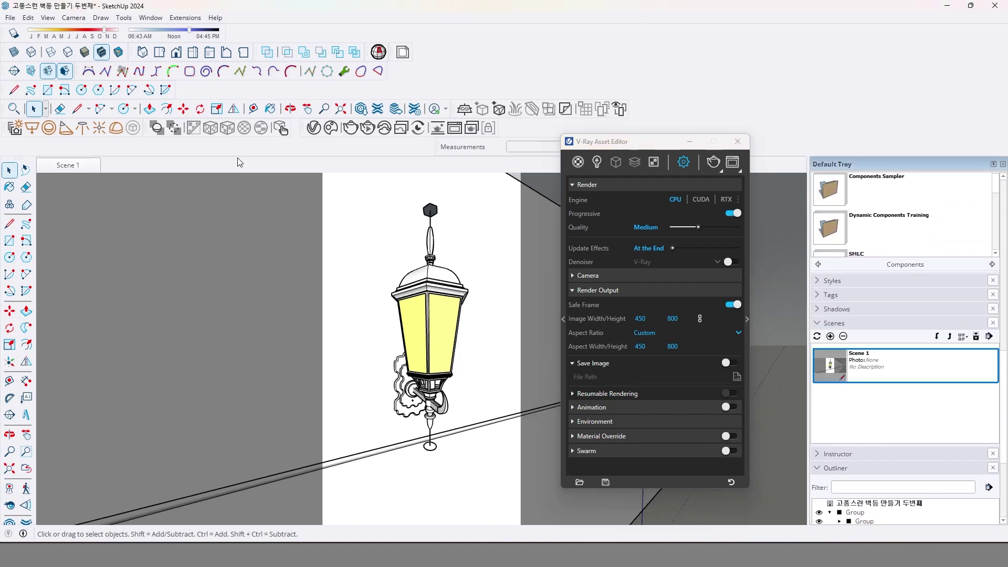
- Narrow the camera's field of view to 50 degrees and update Scene 1 with it
left_click(48, 18)
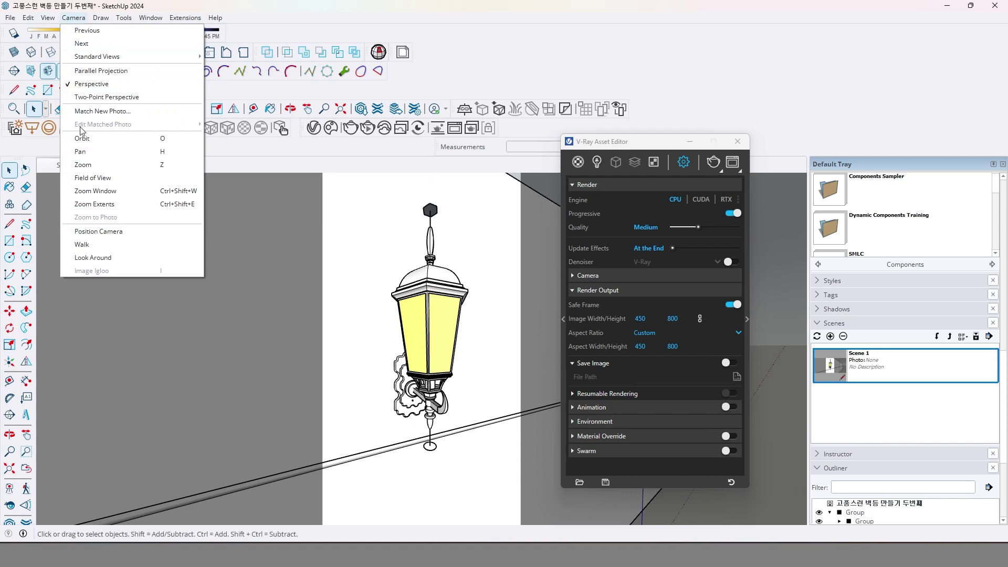
left_click(94, 178)
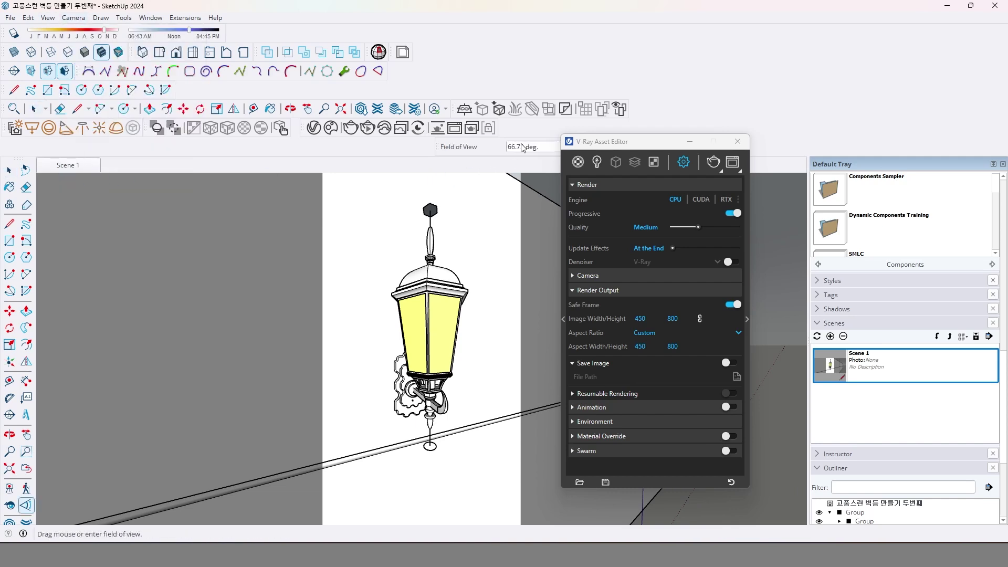
type("55")
key("Return")
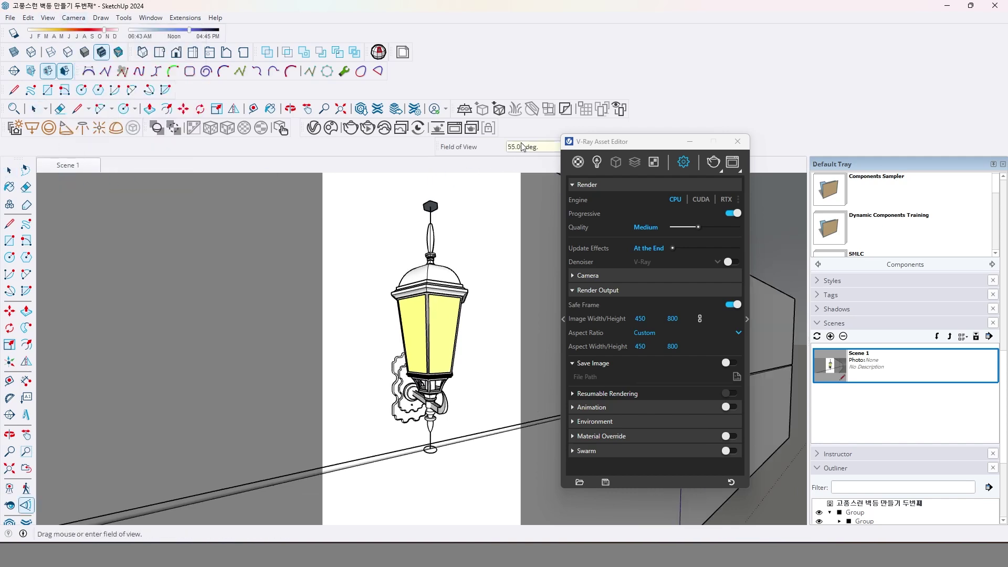
type("50")
key("Return")
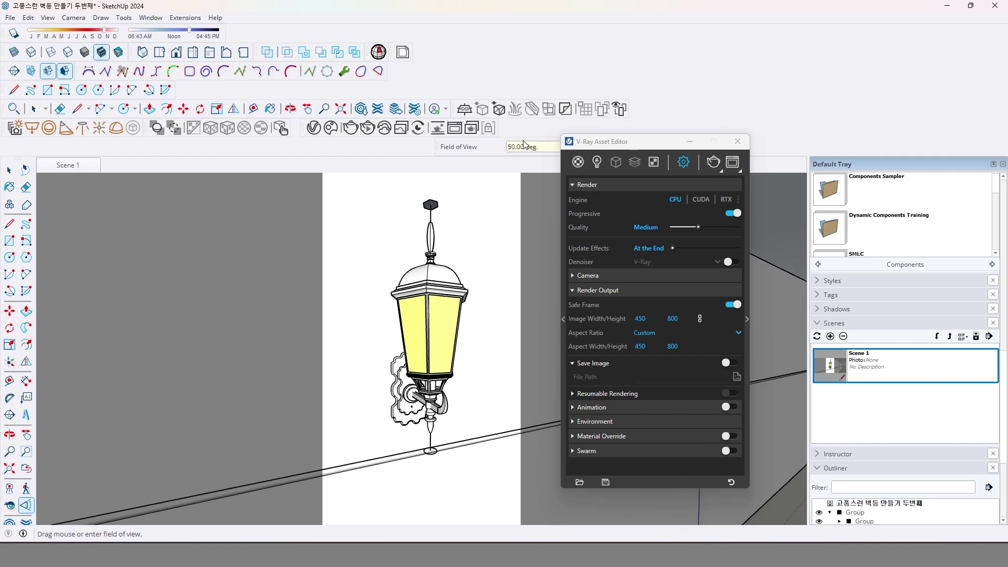
right_click(72, 159)
left_click(87, 208)
- Open the lantern's nested groups, remove the dark faces of the hexagonal cap at its top, and exit the groups
left_click_drag(407, 393, 442, 391)
key("o")
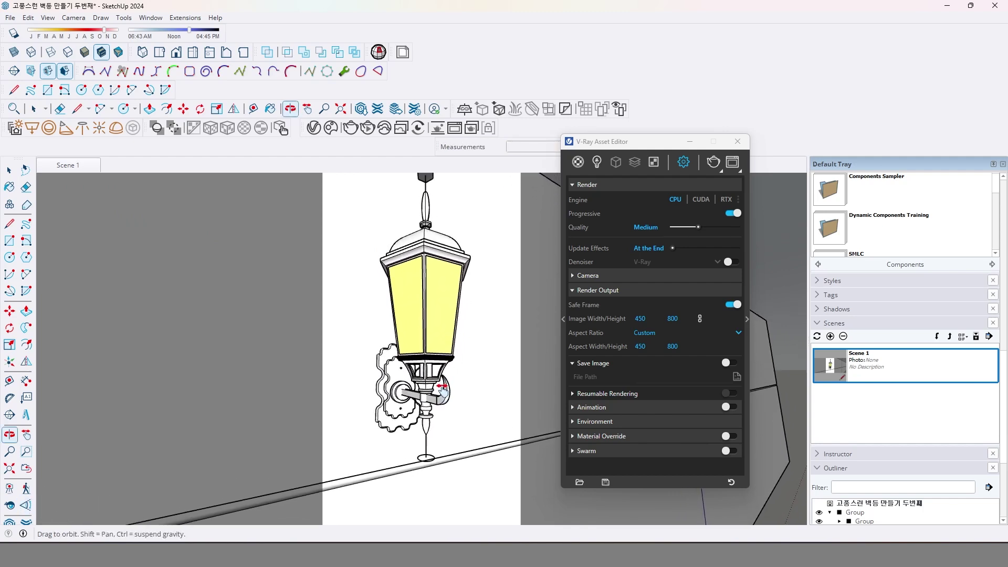
middle_click_drag(442, 391, 440, 396, "shift")
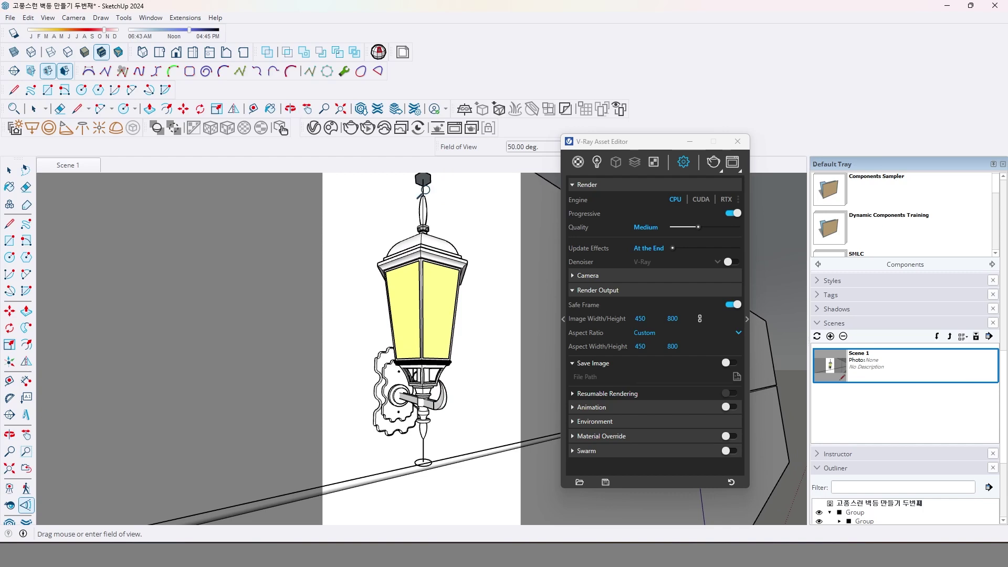
key("space")
double_click(426, 184)
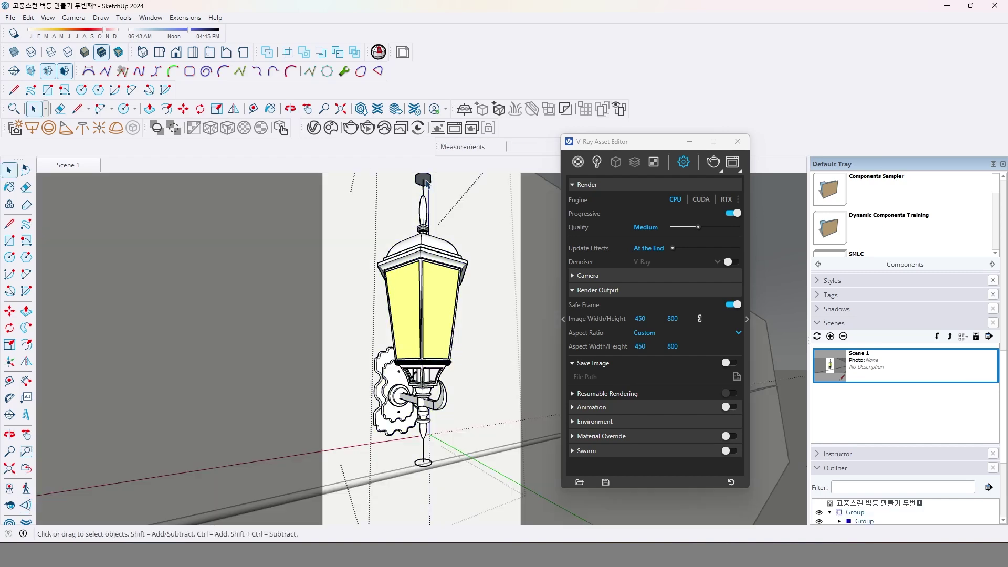
left_click(427, 184)
double_click(428, 187)
left_click(434, 195)
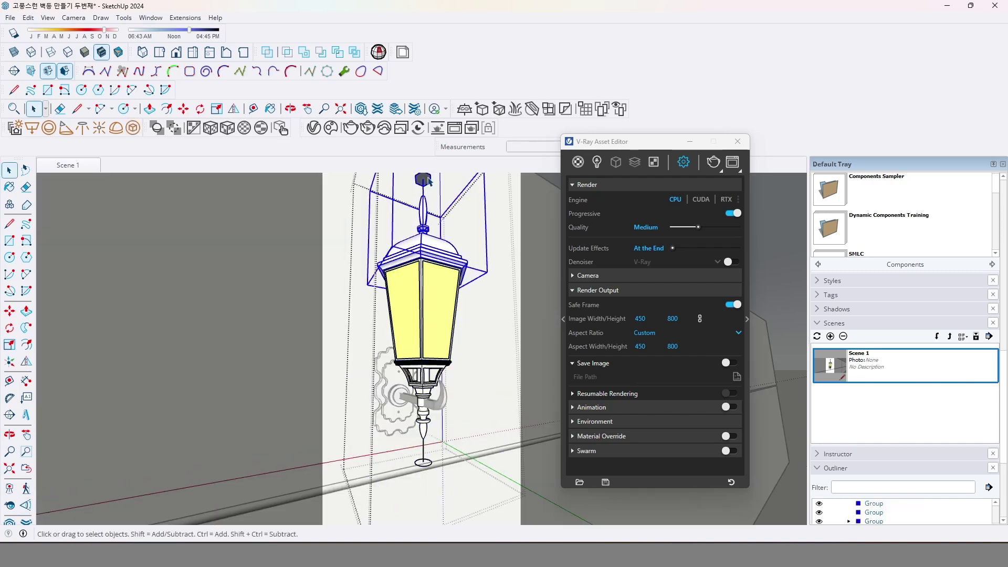
double_click(429, 181)
double_click(418, 181)
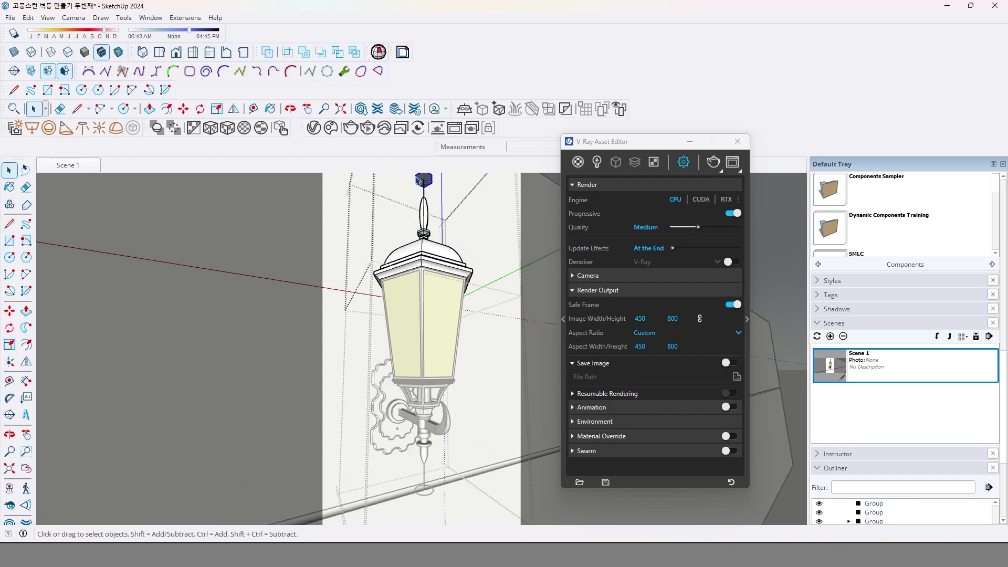
scroll(421, 182, "up", 1)
key("Escape")
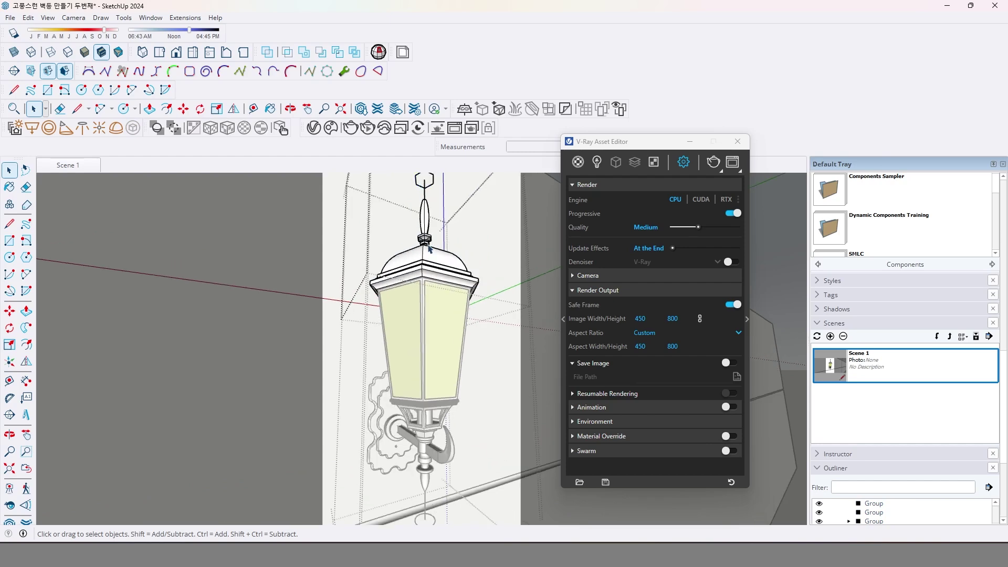
scroll(429, 248, "down", 2)
left_click(316, 347)
left_click(295, 284)
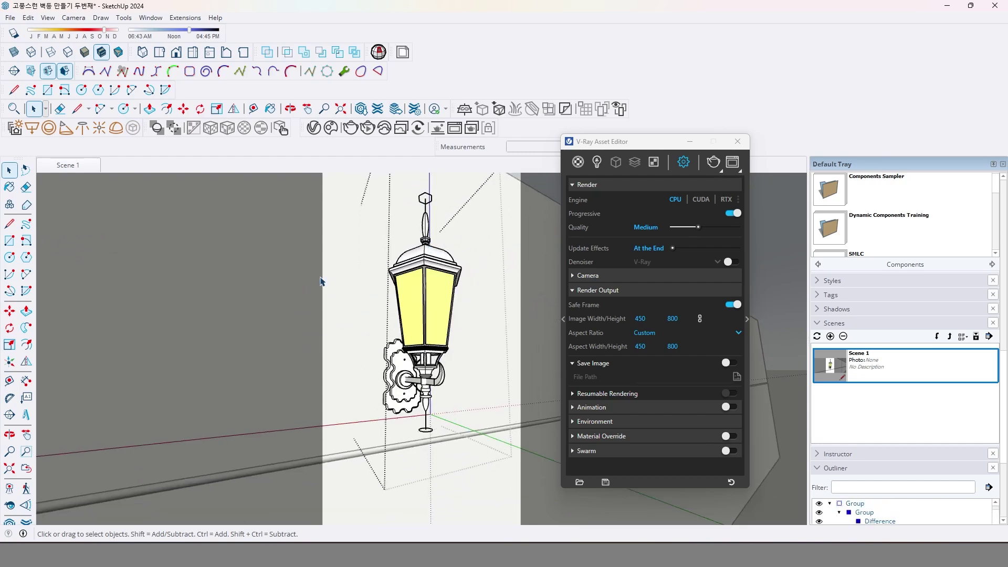
- Set the camera's field of view to 45 degrees
left_click(72, 19)
left_click(95, 177)
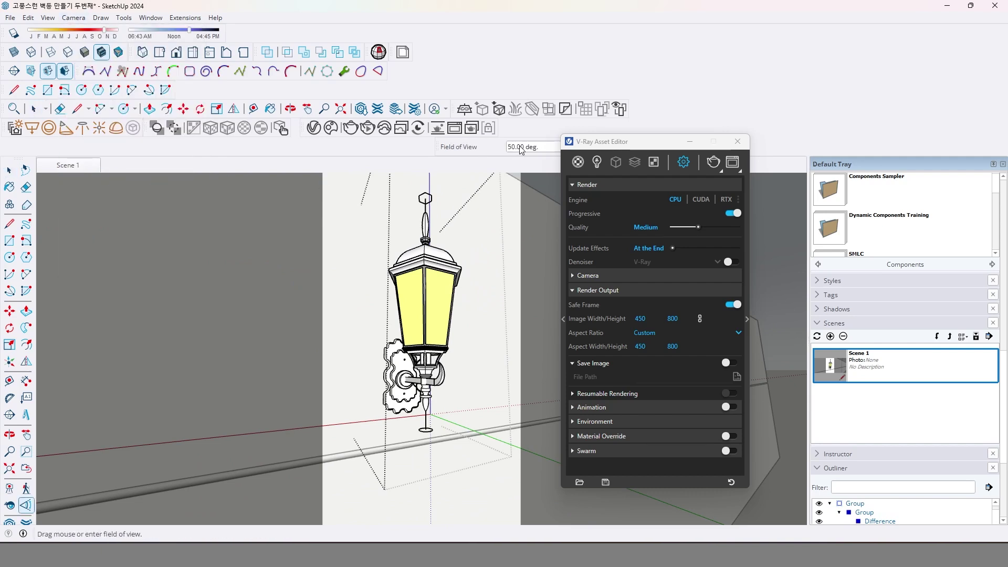
type("45")
key("Return")
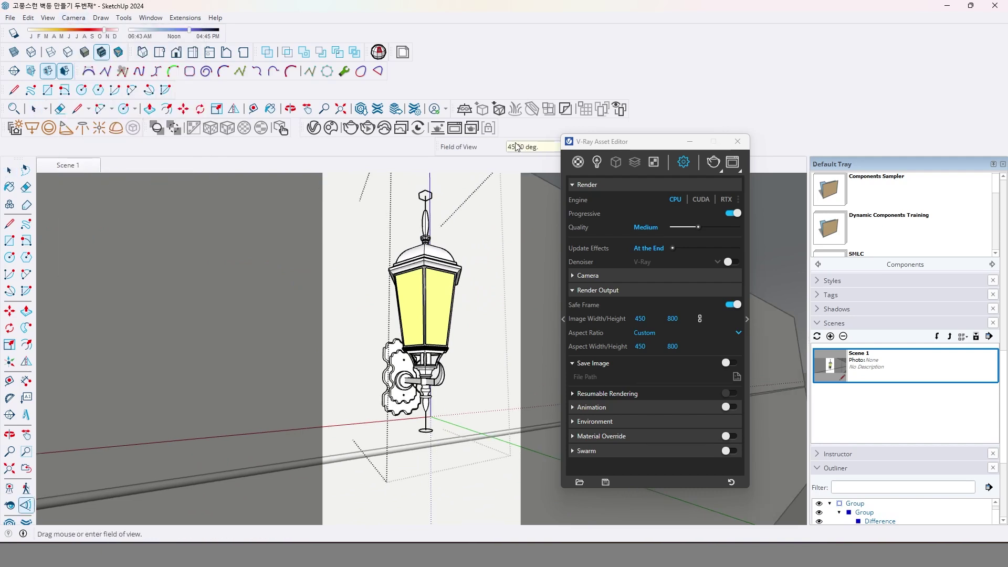
key("space")
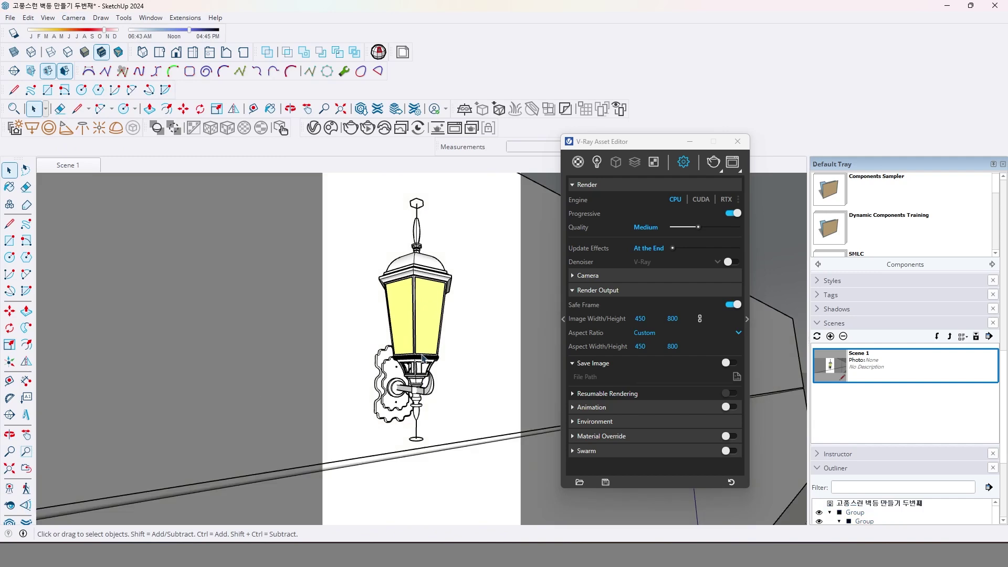
- Open the wall group and push/pull the narrow face of the horizontal ledge by 5 mm
scroll(423, 358, "down", 2)
middle_click_drag(423, 359, 443, 396)
left_click(385, 391)
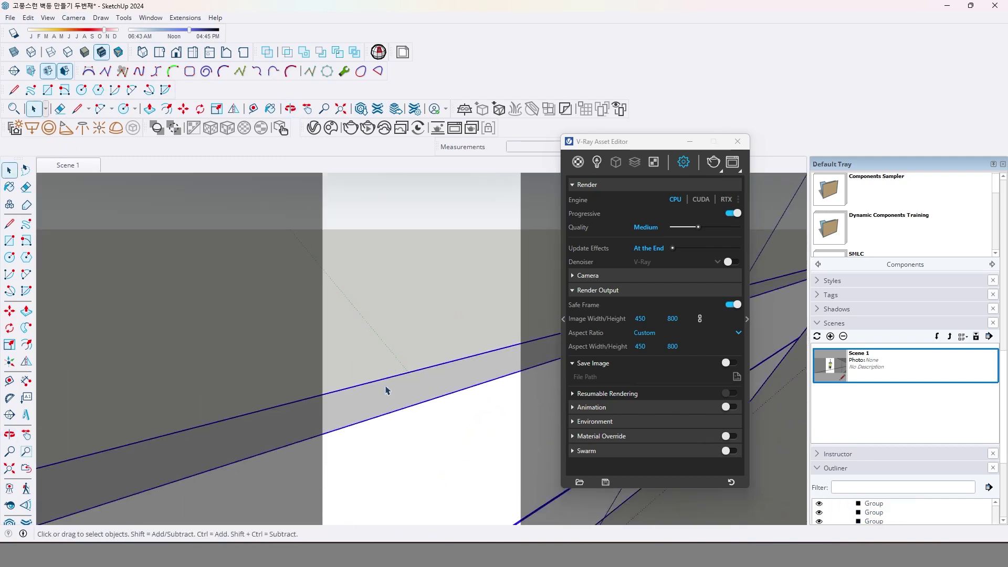
double_click(233, 449)
key("p")
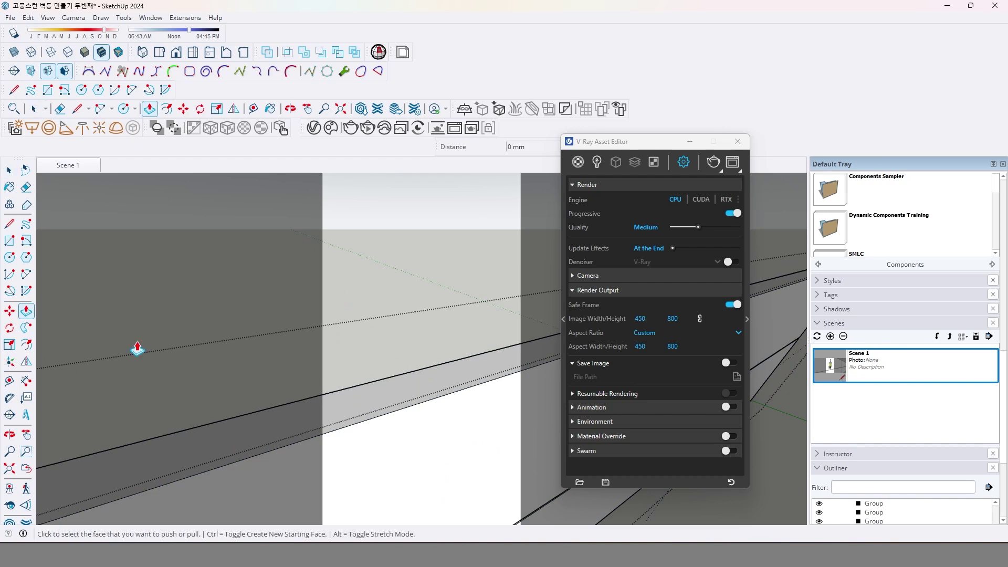
left_click(400, 393)
left_click(403, 292)
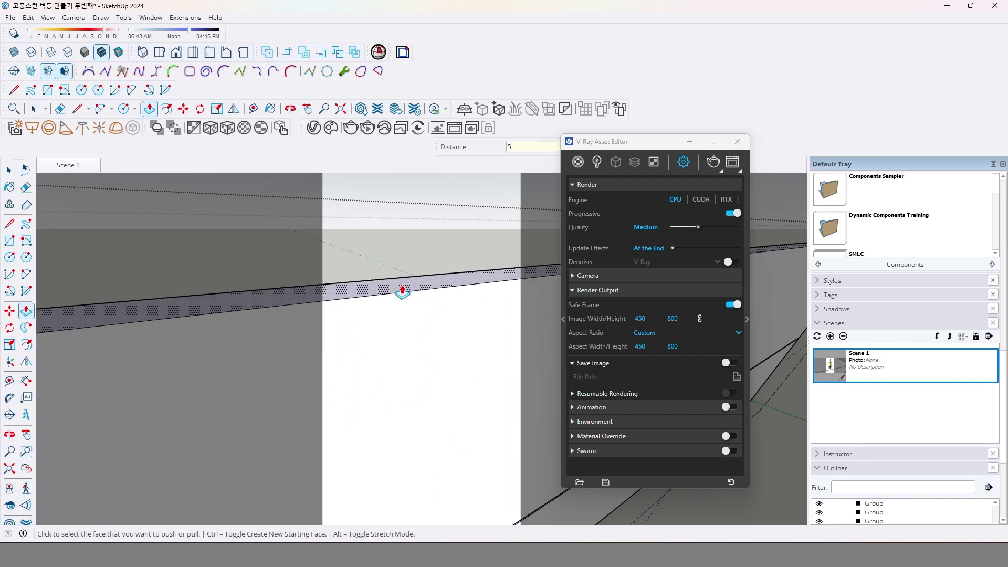
type("5")
key("Return")
key("space")
middle_click_drag(445, 180, 246, 263)
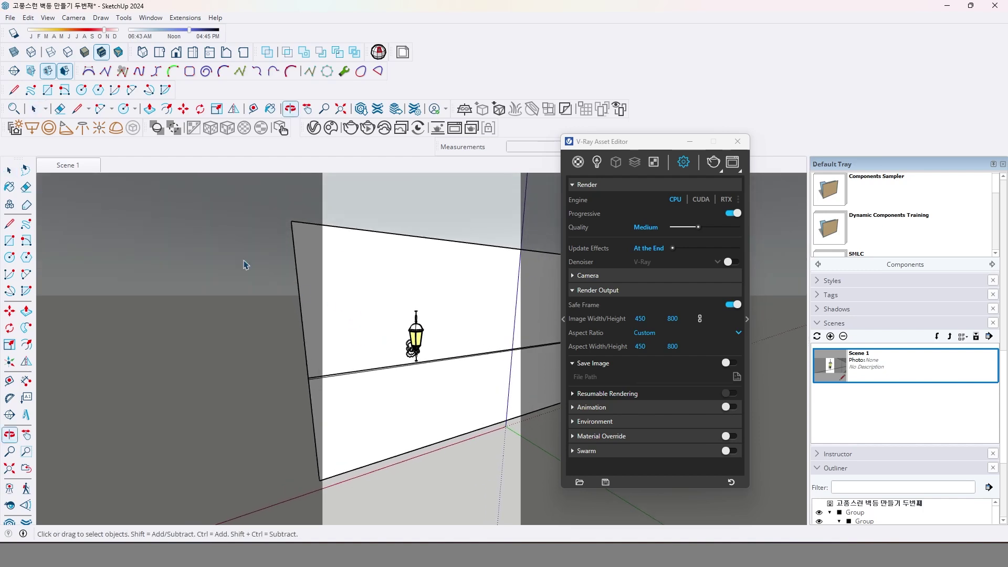
- Recall Scene 1 and disable scene transitions in the model's animation settings
left_click(67, 167)
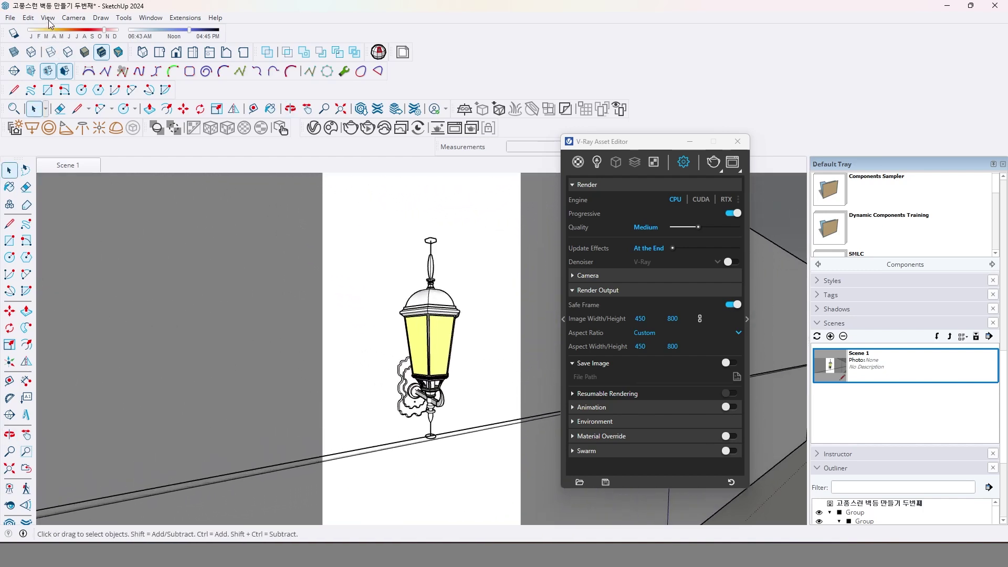
left_click(48, 17)
mouse_move(88, 217)
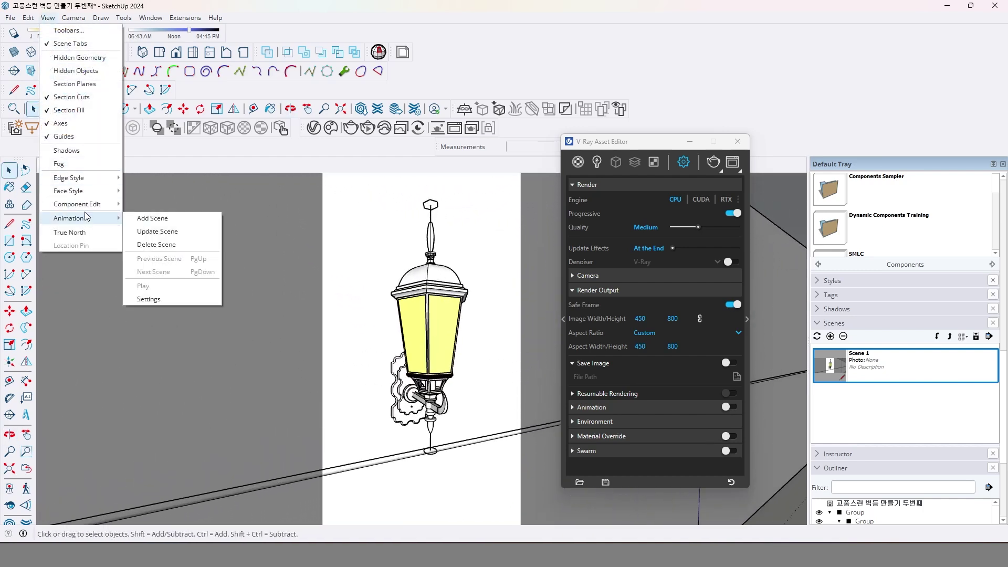
left_click(162, 297)
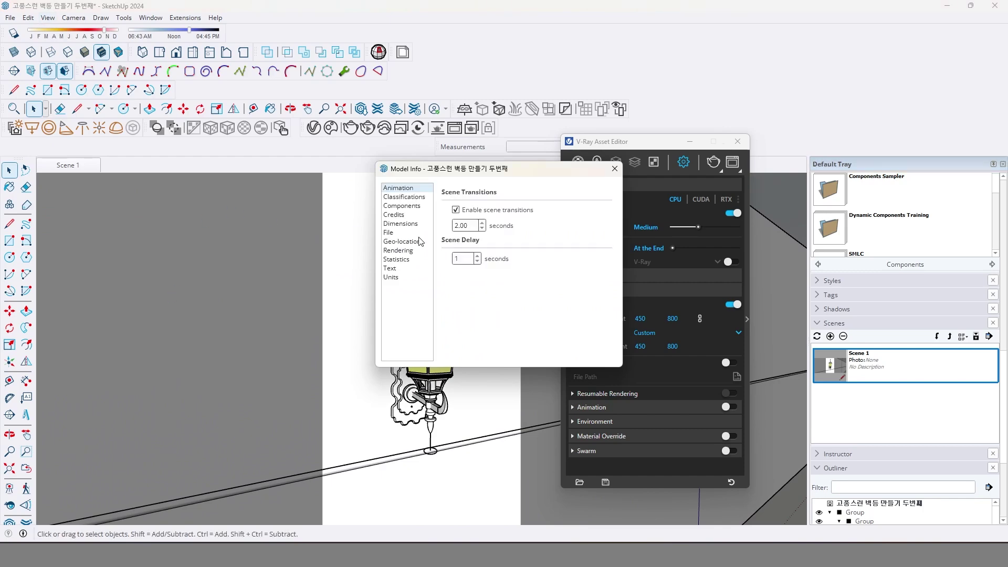
left_click(456, 209)
left_click(614, 168)
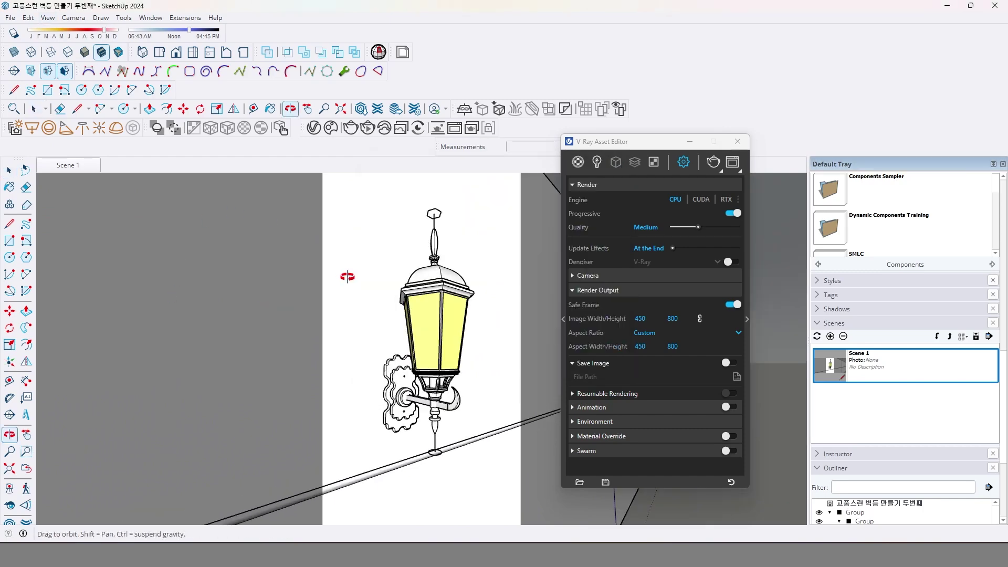
- Test the scene switch by orbiting away and returning to Scene 1, and save the model
left_click(97, 170)
middle_click_drag(273, 318, 431, 326)
left_click(80, 164)
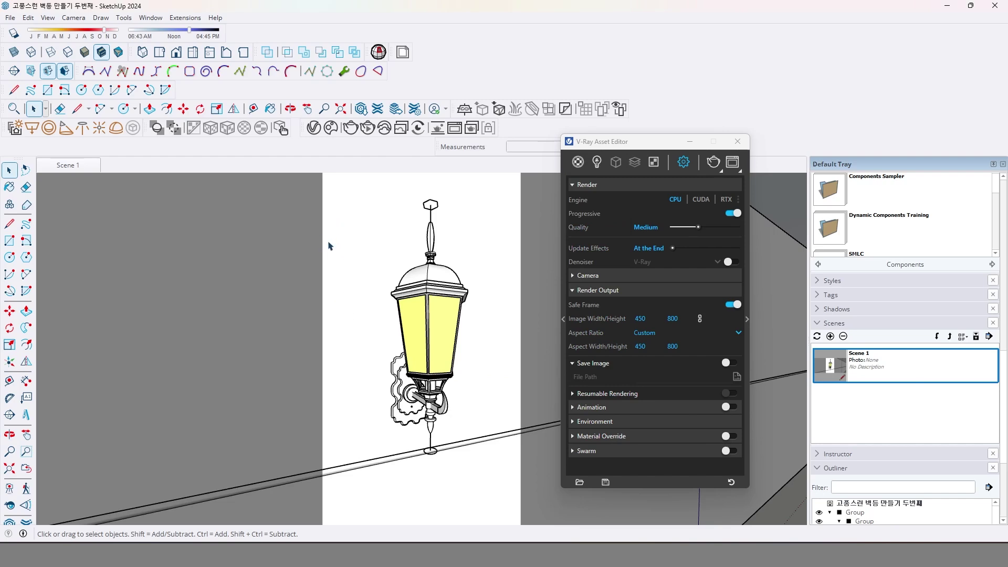
- Run a V-Ray test render of the lantern scene and close the frame buffer
left_click(350, 128)
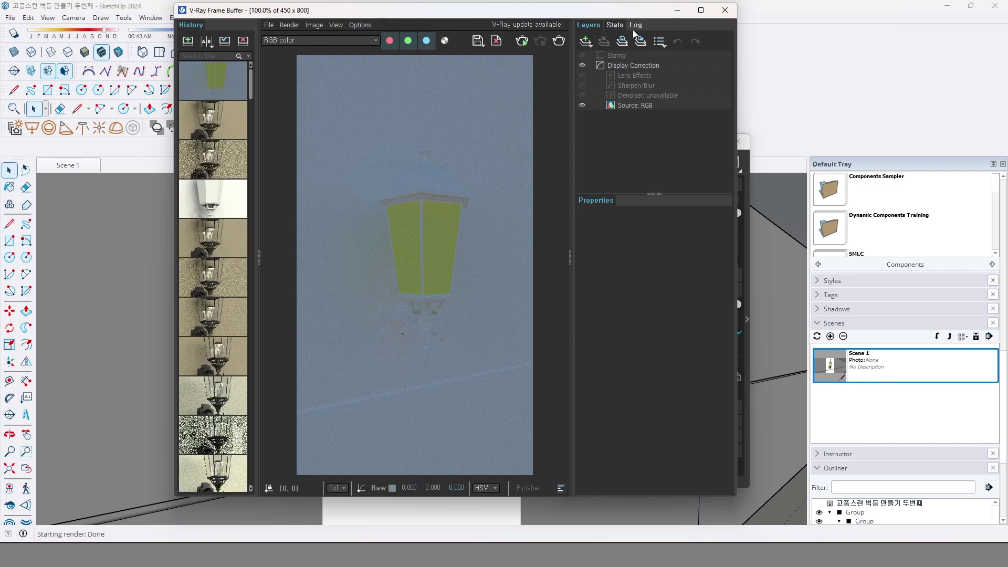
left_click(724, 10)
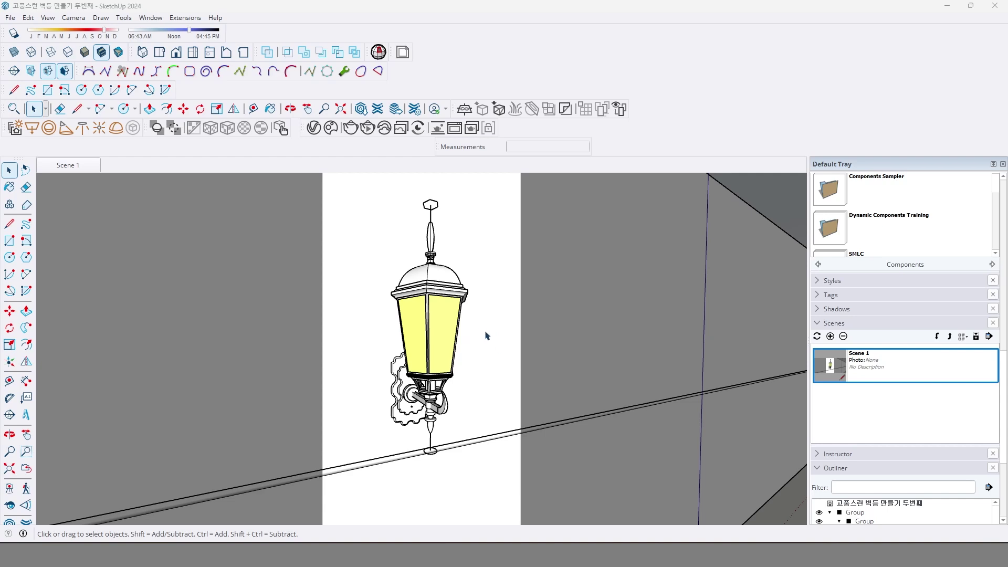
- Create a new dark grey material named 본체 in the model's materials
scroll(932, 322, "up", 3)
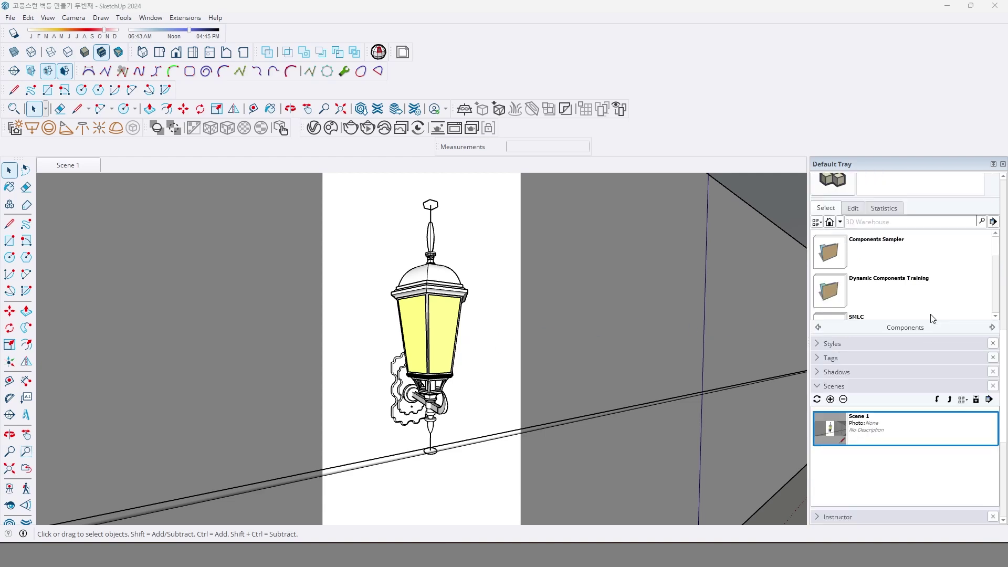
left_click(853, 209)
scroll(932, 215, "up", 5)
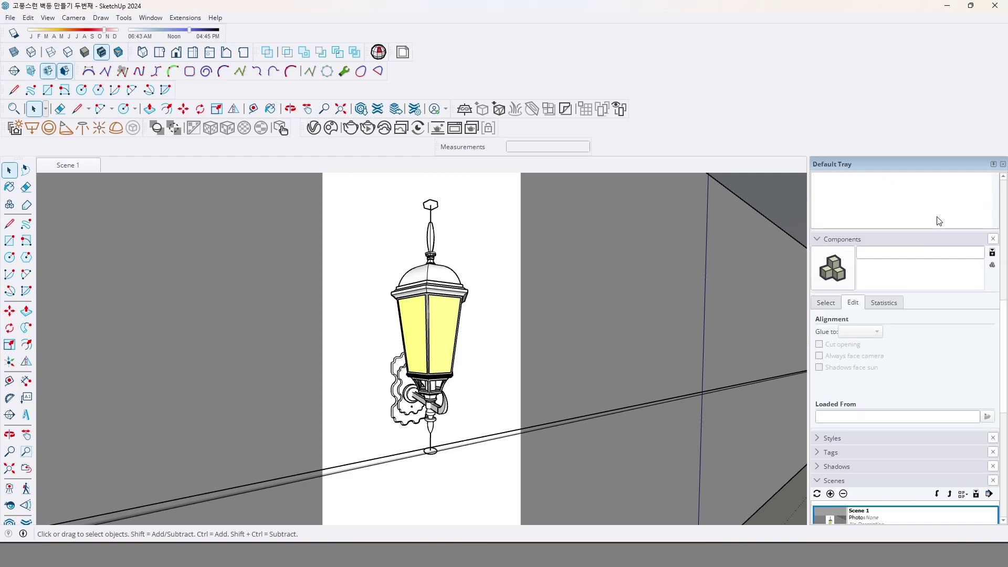
scroll(993, 279, "up", 5)
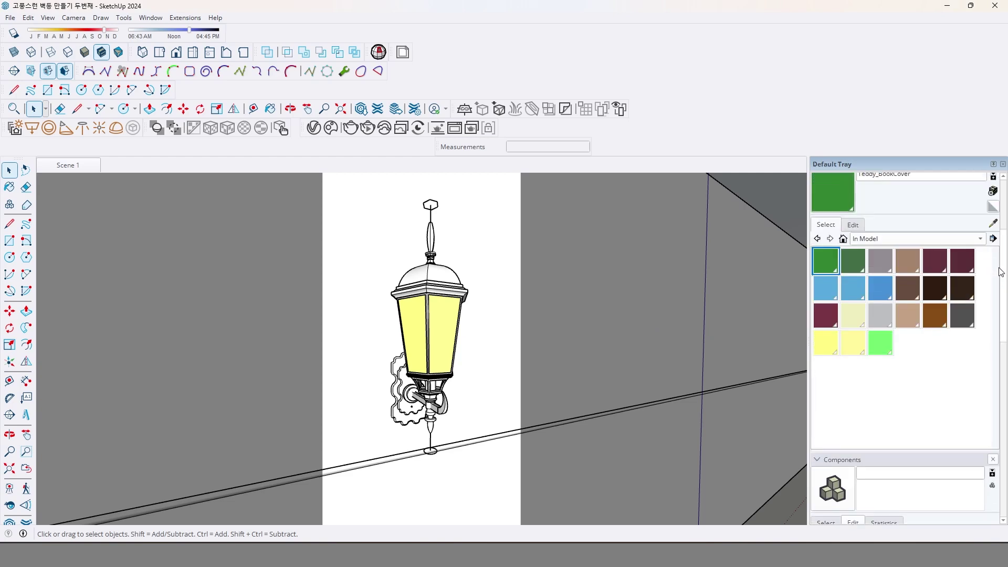
left_click(993, 333)
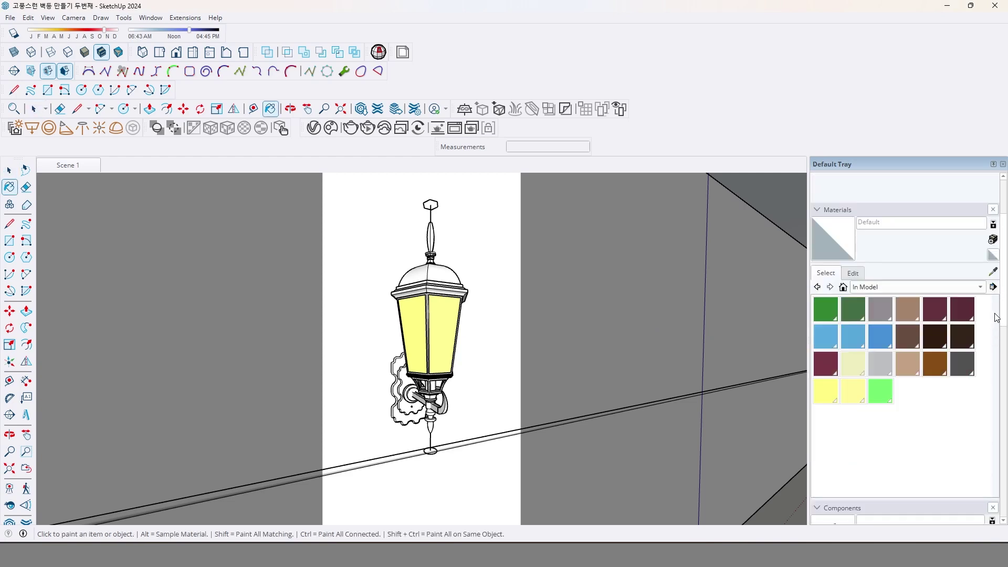
left_click(993, 240)
double_click(870, 221)
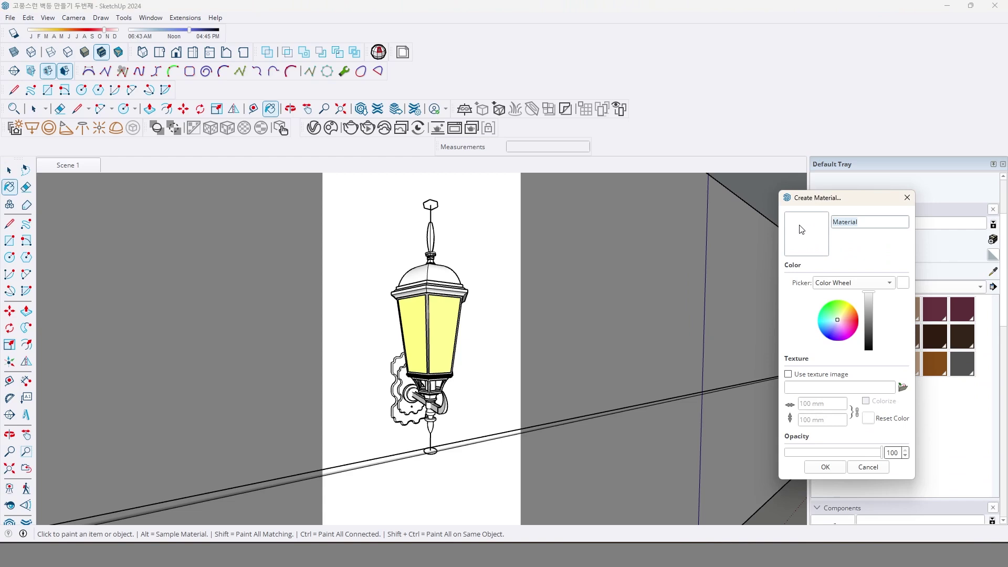
type("ㅌ")
left_click(869, 342)
left_click(822, 467)
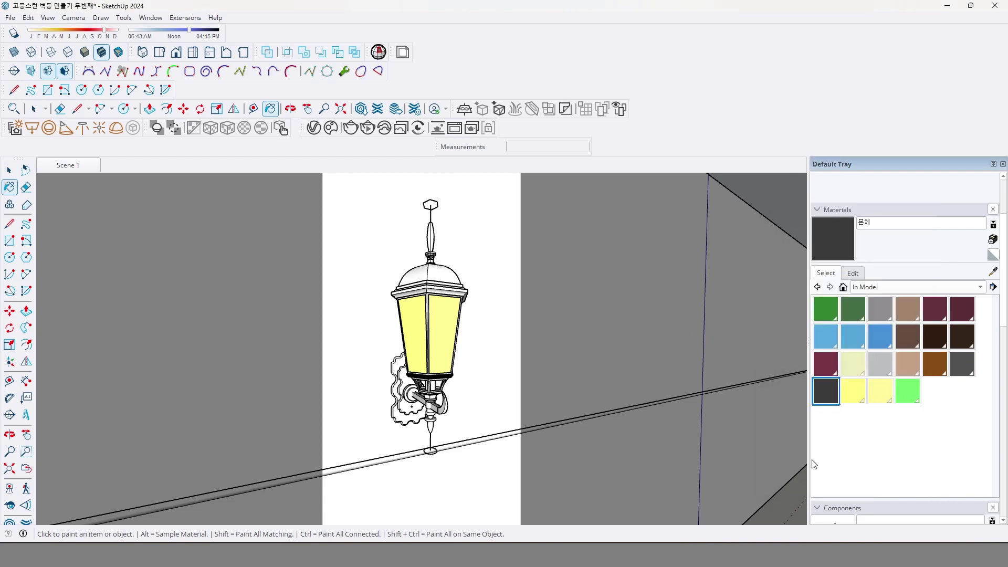
- Open the lantern's nested groups and select the roof group with its finial
middle_click_drag(445, 333, 445, 332)
key("space")
left_click(445, 332)
scroll(443, 344, "up", 3)
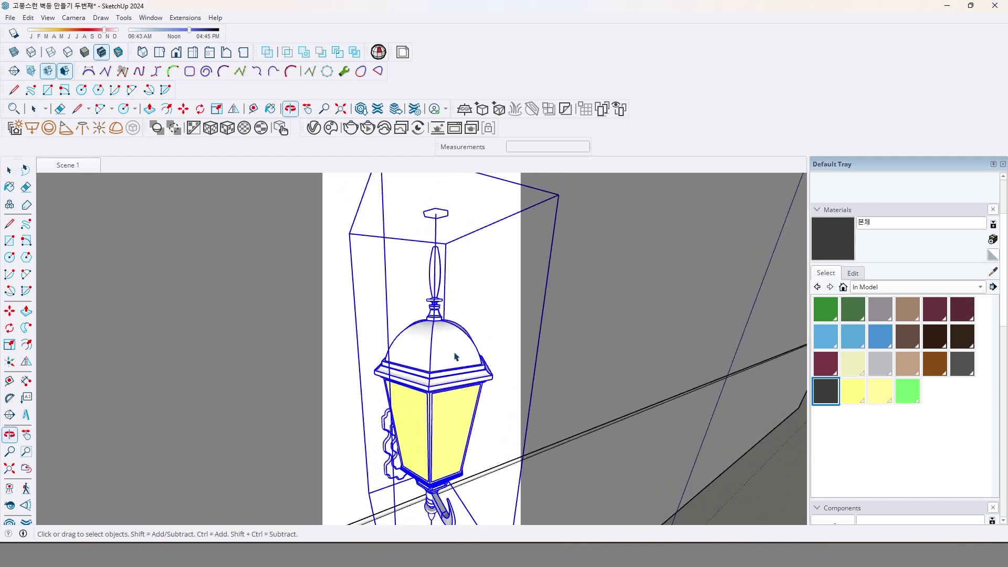
right_click(442, 355)
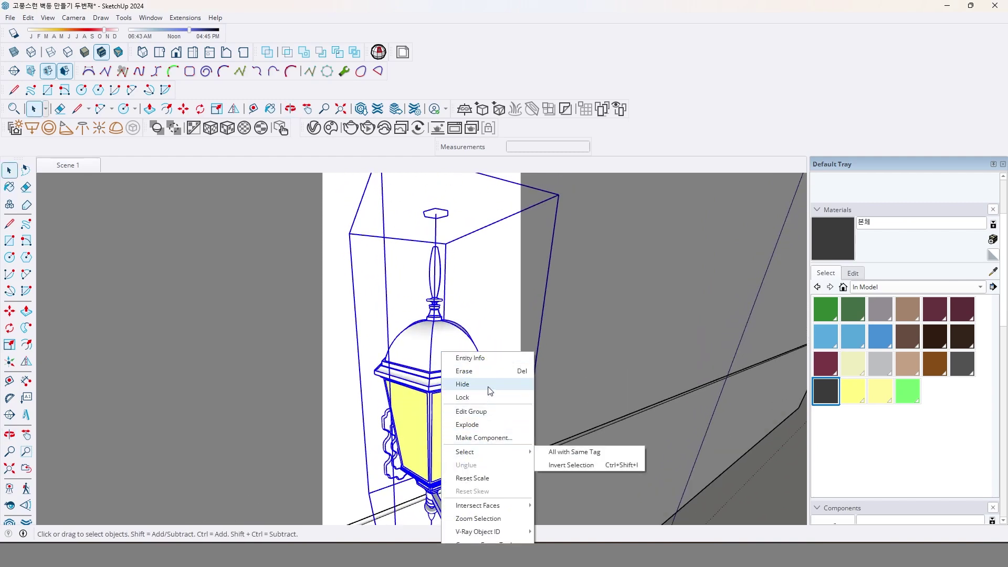
left_click(413, 366)
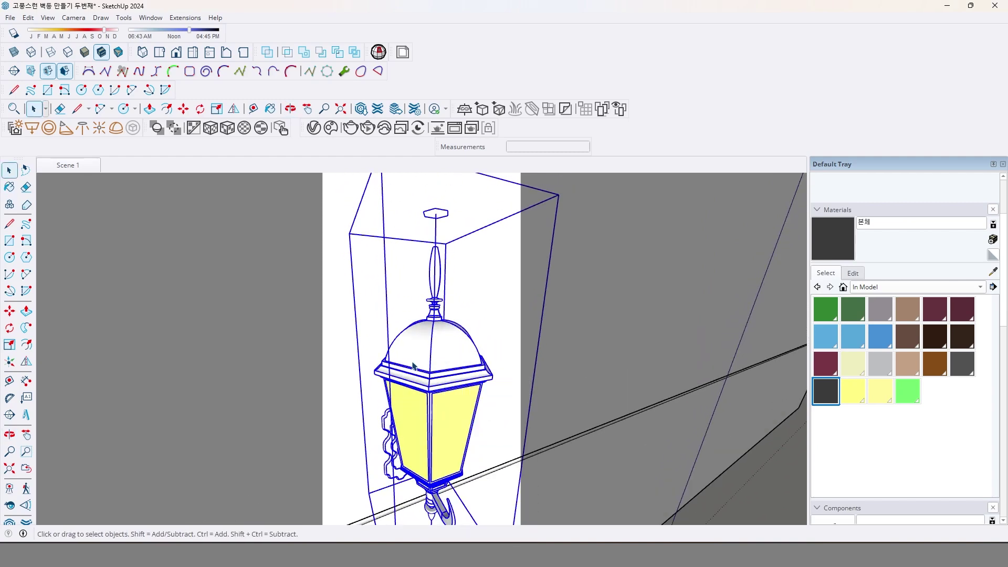
double_click(447, 355)
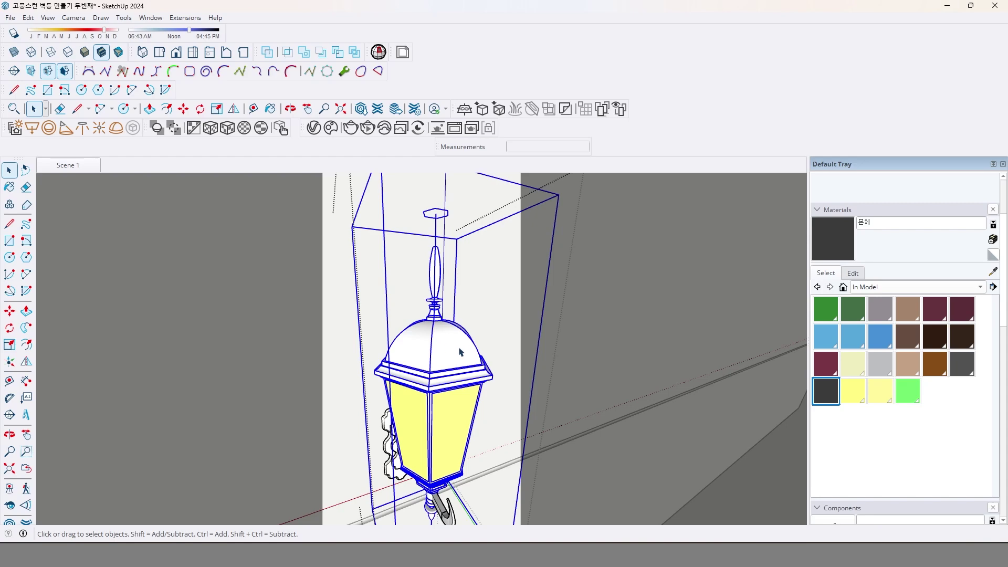
left_click(461, 352)
left_click(440, 359)
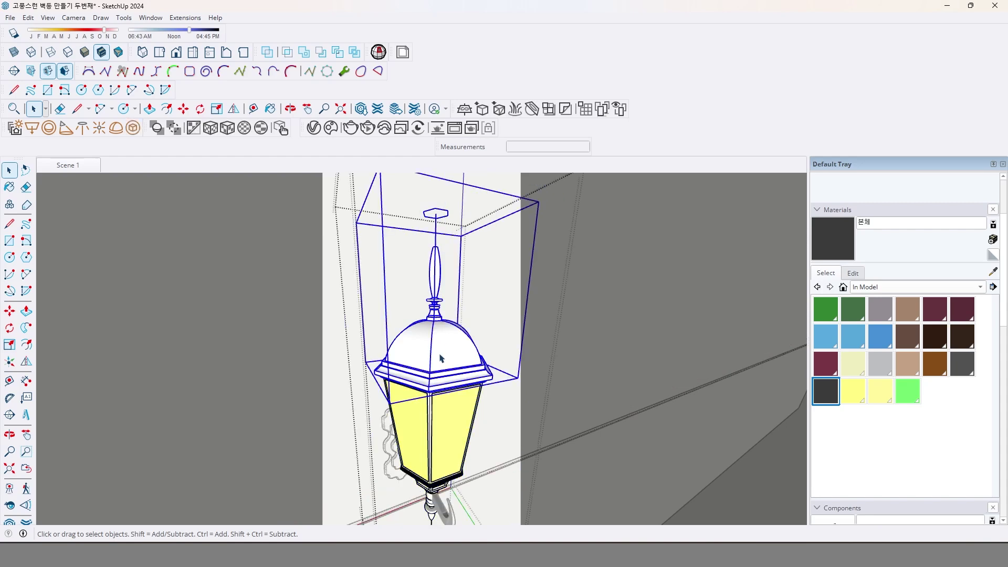
- Paint the lantern's roof, glass frame, lower cage and bottom spindle with the 본체 material
left_click(838, 243)
left_click(471, 351)
mouse_move(475, 354)
middle_mouse_down()
mouse_move(461, 320)
mouse_move(447, 411)
mouse_move(497, 279)
mouse_move(473, 362)
middle_mouse_up()
scroll(446, 411, "up", 2)
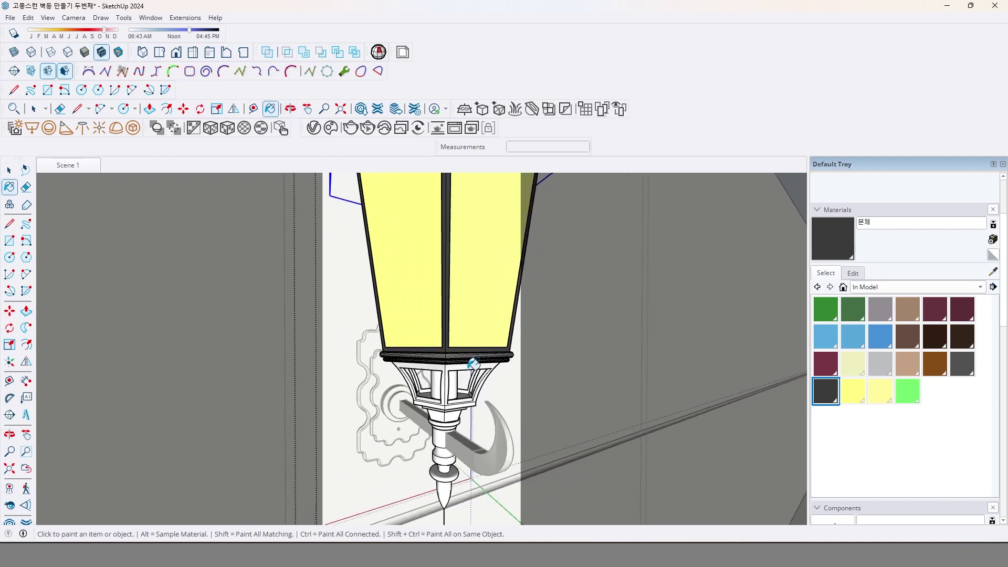
scroll(472, 363, "up", 2)
left_click(457, 381)
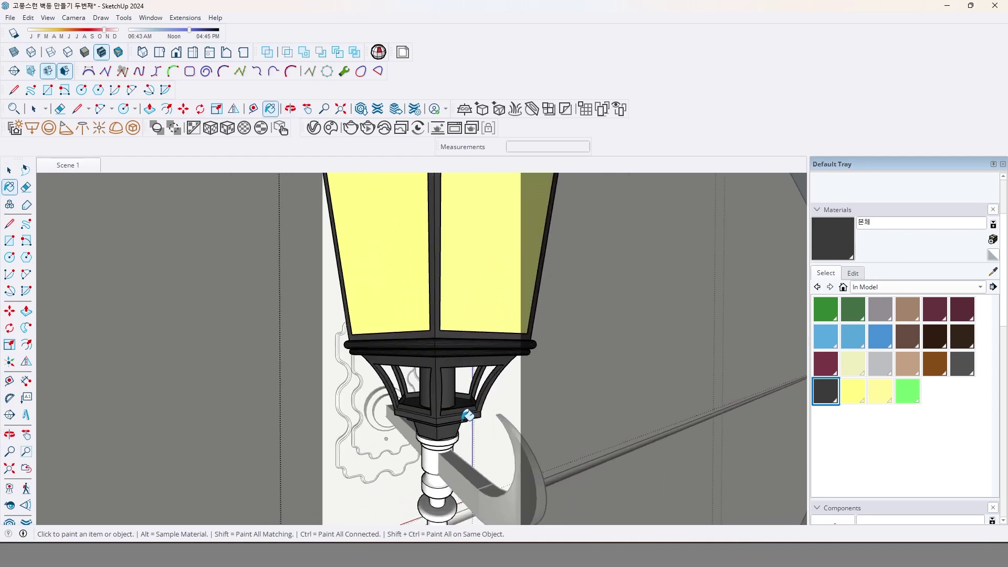
middle_click_drag(467, 415, 486, 334)
left_click(457, 368)
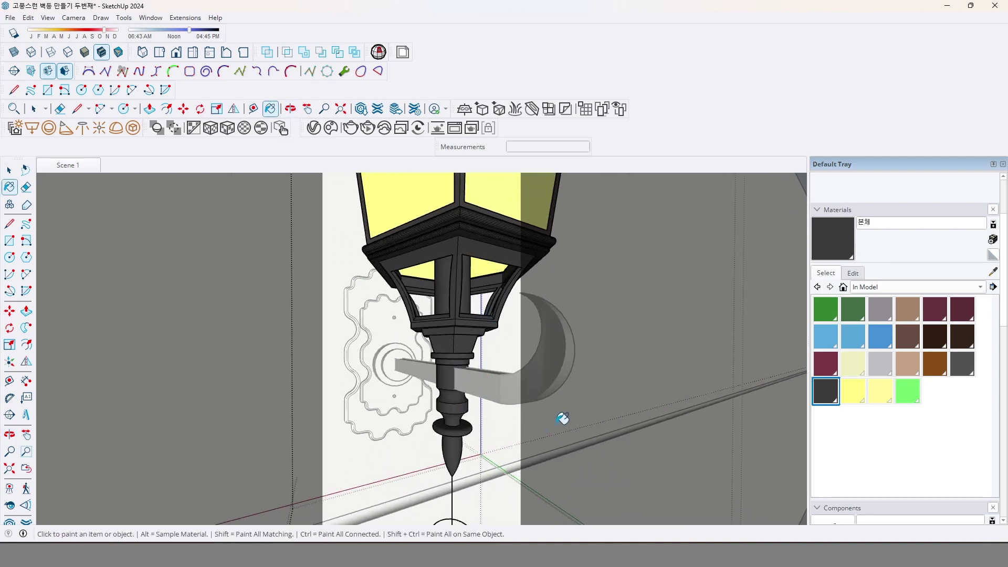
- Leave the lantern group and paint the bracket's hook, arm, round boss and scalloped wall plates with the 본체 material
key("space")
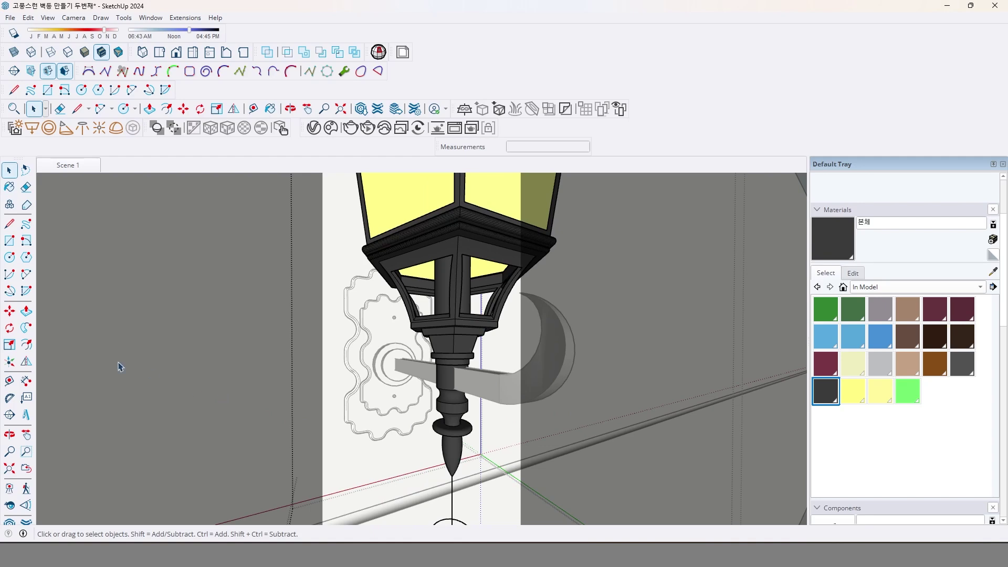
scroll(253, 381, "down", 5)
middle_click_drag(281, 383, 375, 399)
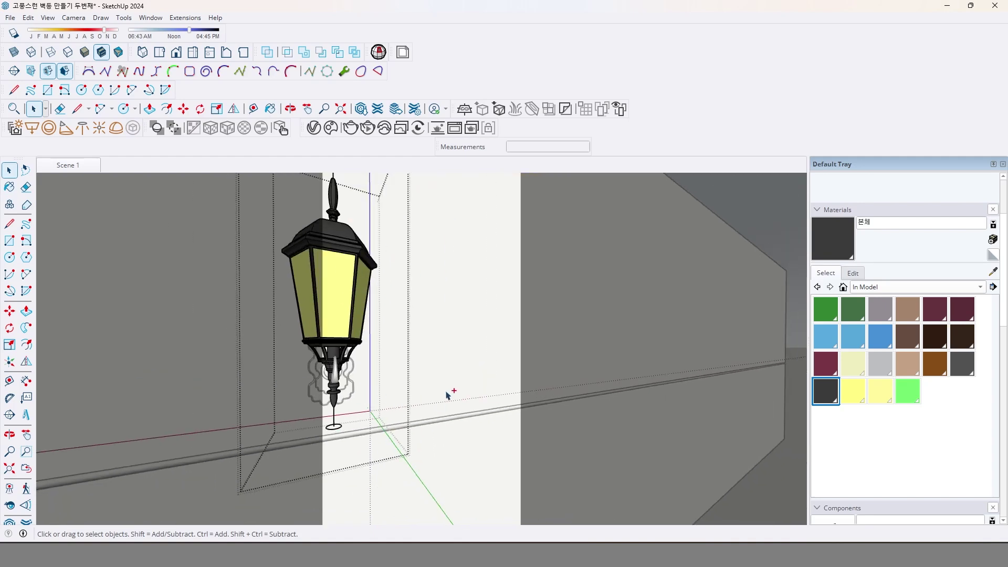
scroll(423, 387, "up", 4)
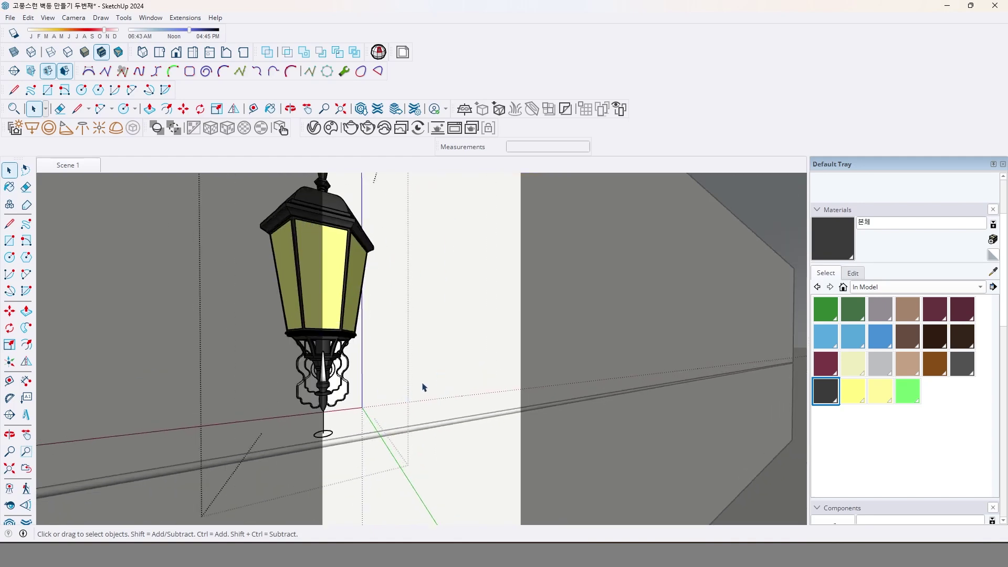
left_click(827, 242)
scroll(263, 386, "up", 4)
left_click(268, 382)
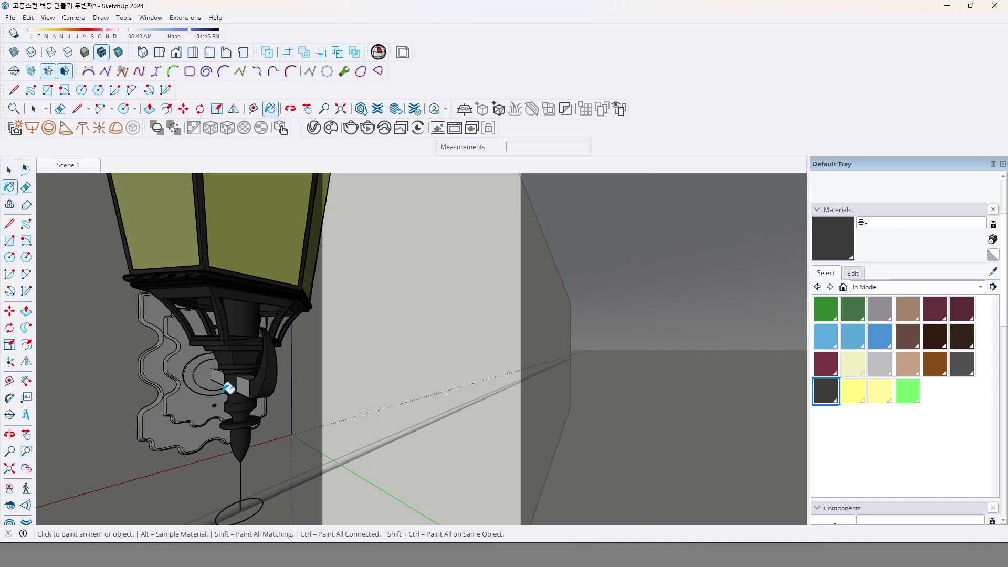
left_click(248, 385)
left_click(203, 374)
left_click(178, 418)
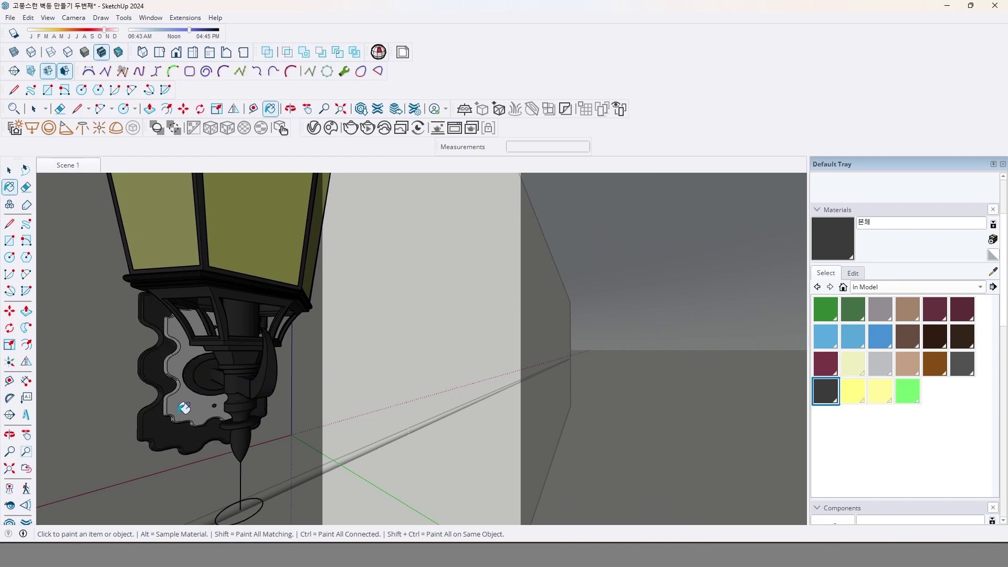
left_click(175, 418)
- Examine the wall plate and bracket arm up close from several angles
mouse_move(173, 419)
middle_mouse_down()
mouse_move(204, 398)
mouse_move(234, 424)
mouse_move(277, 407)
middle_mouse_up()
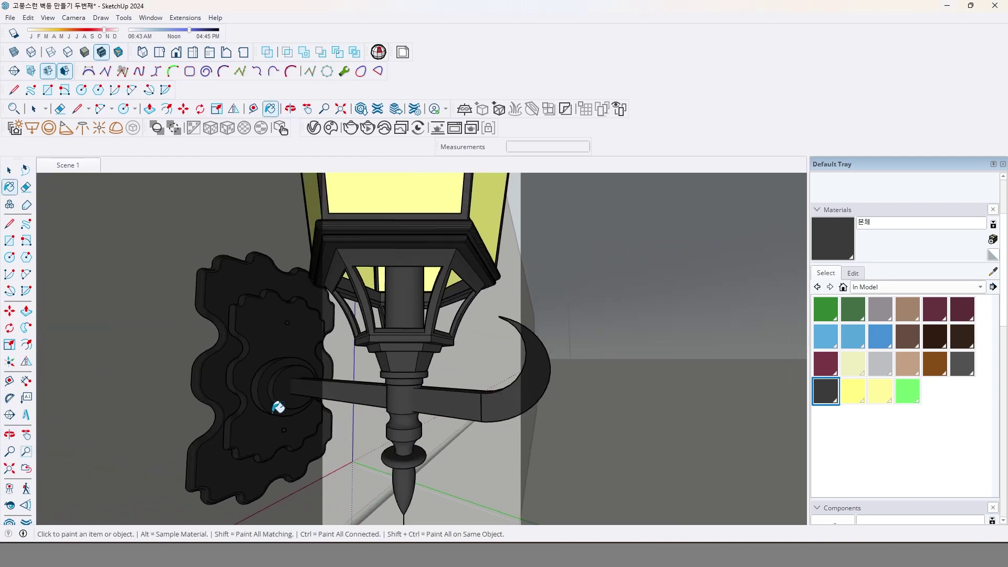
scroll(293, 427, "up", 5)
scroll(429, 422, "up", 3)
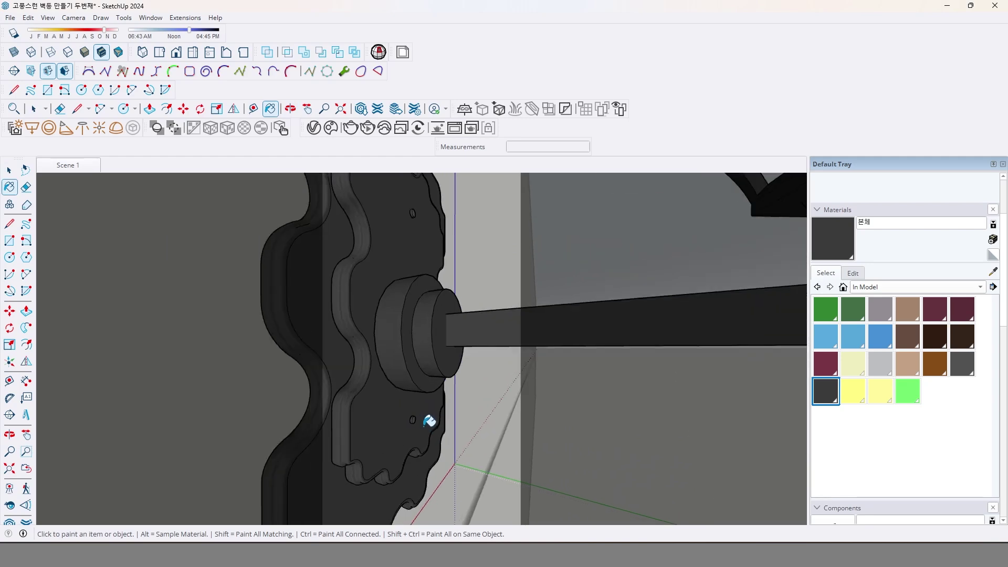
scroll(412, 419, "down", 6)
scroll(413, 415, "up", 3)
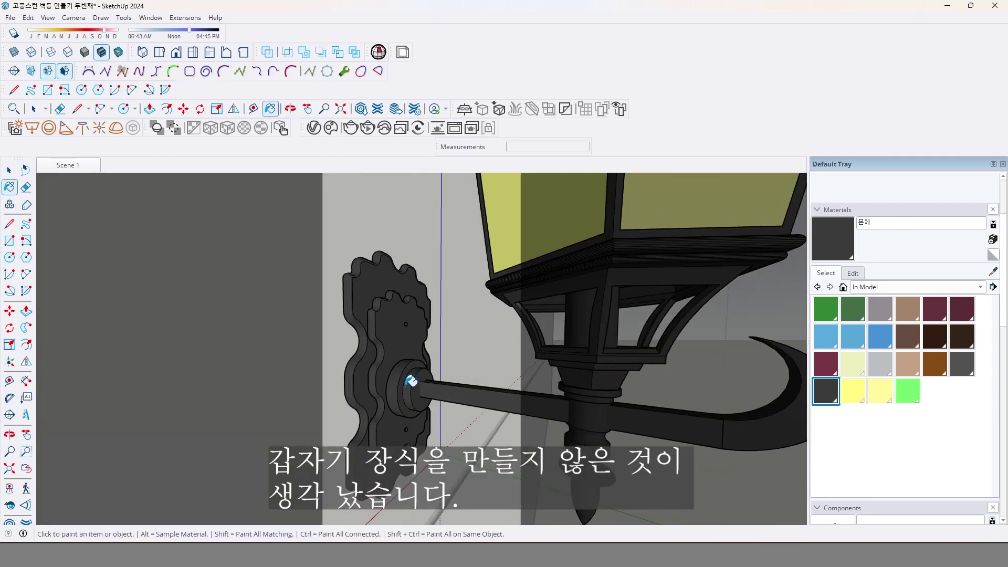
left_click(62, 166)
middle_click_drag(367, 374, 442, 380)
scroll(430, 379, "up", 6)
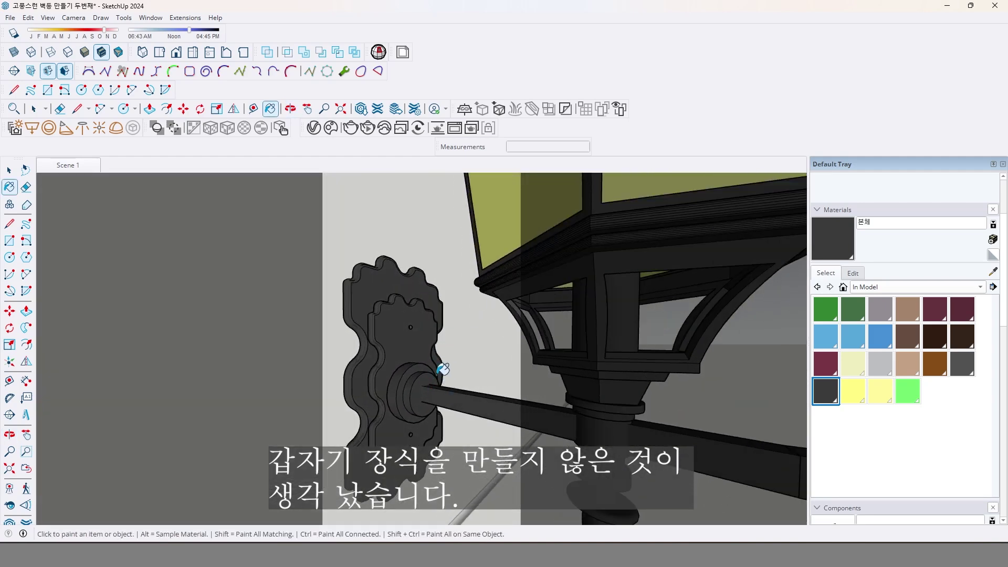
- Try to copy the bracket arm upward by about 17 mm
left_click(10, 246)
middle_click_drag(286, 333, 480, 423)
key("space")
left_click(485, 442)
key("m")
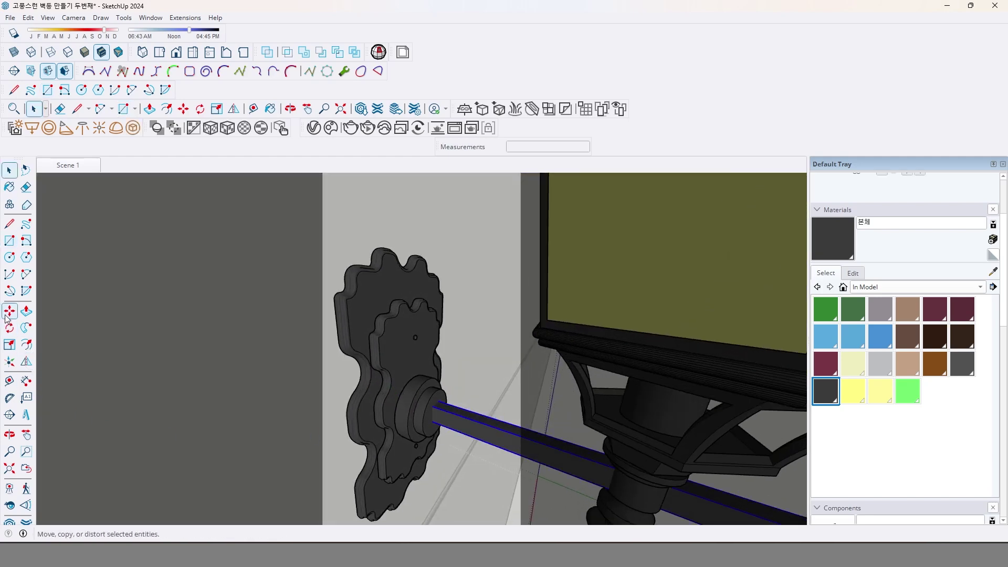
left_click(449, 429)
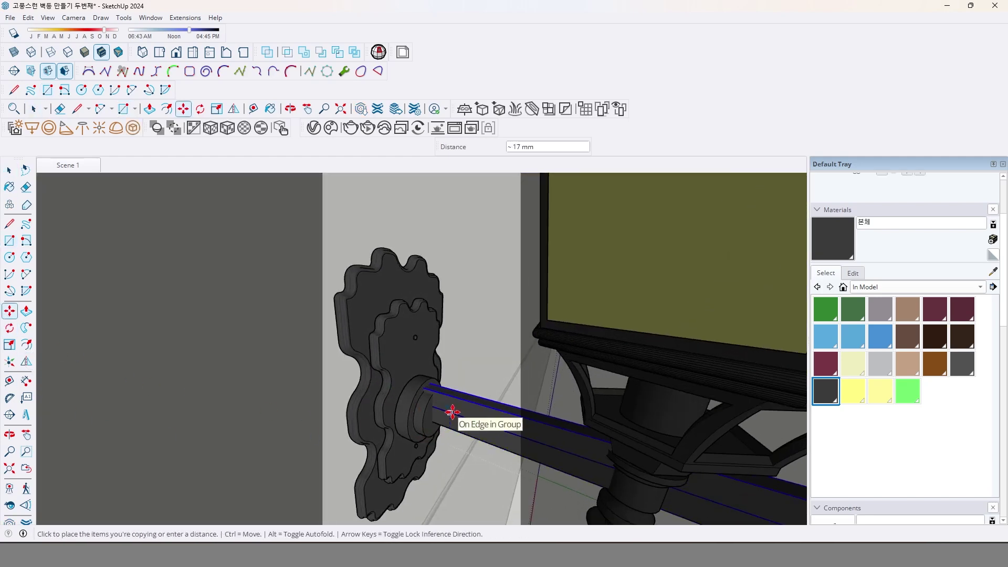
left_click(452, 415)
key("space")
- Open the copied arm with Push/Pull ready, leave the group, and undo the copying of the arm
double_click(479, 414)
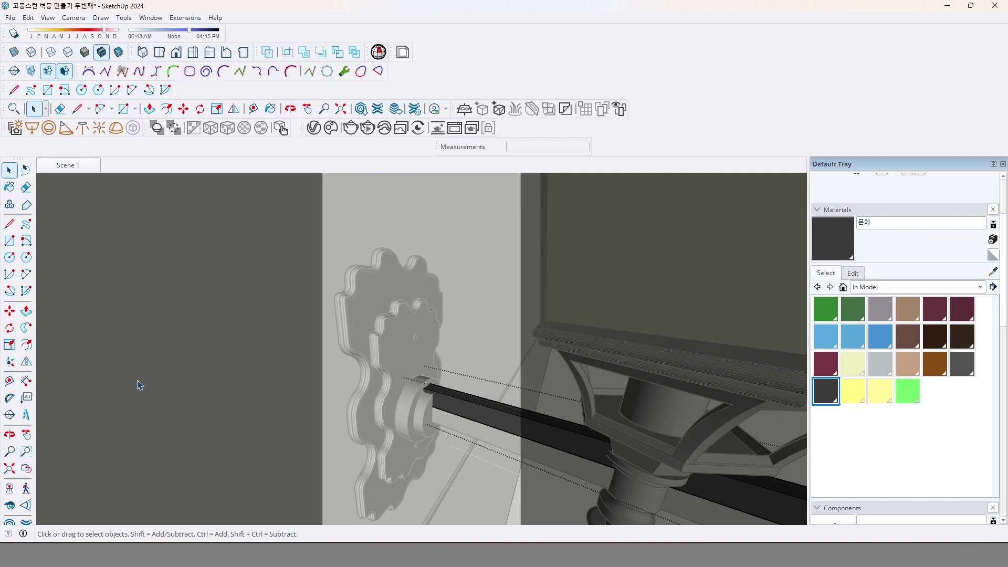
left_click(27, 311)
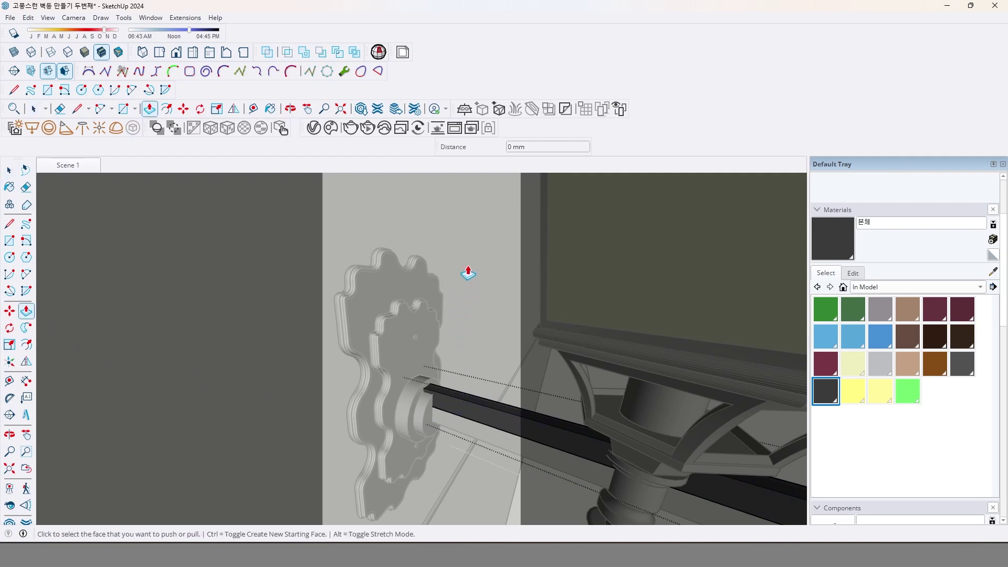
key("space")
left_click(512, 330)
scroll(494, 341, "down", 3)
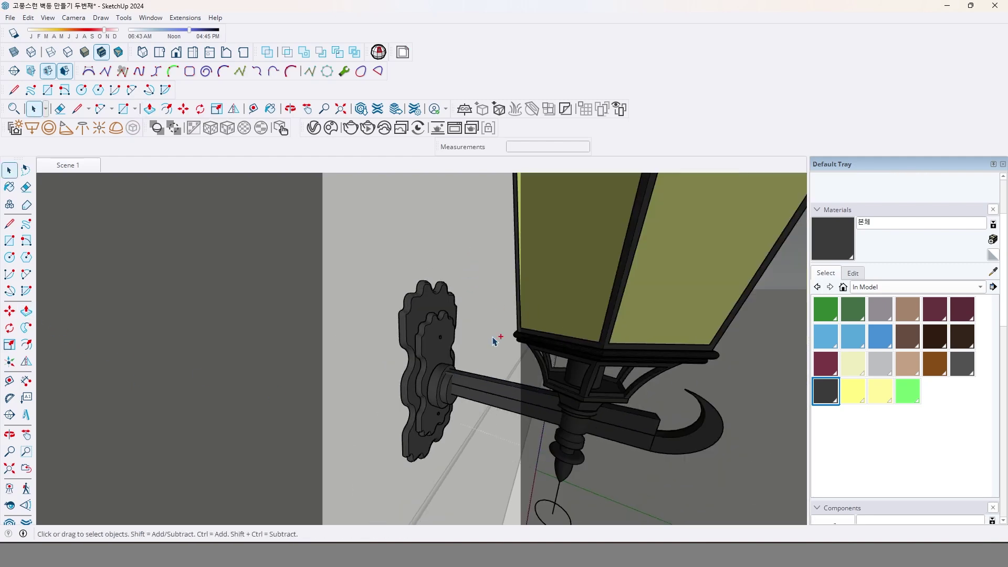
key("ctrl+z")
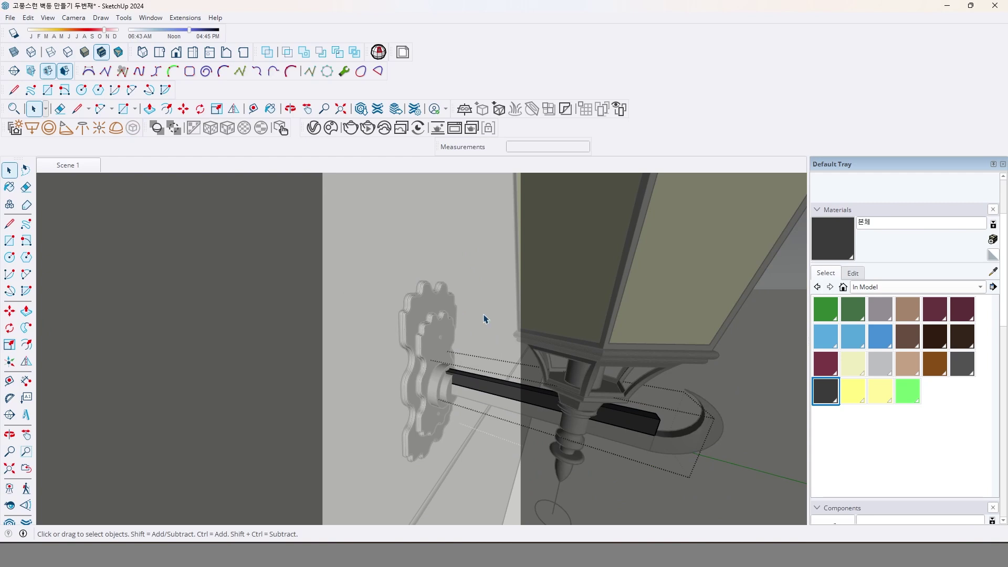
left_click(485, 319)
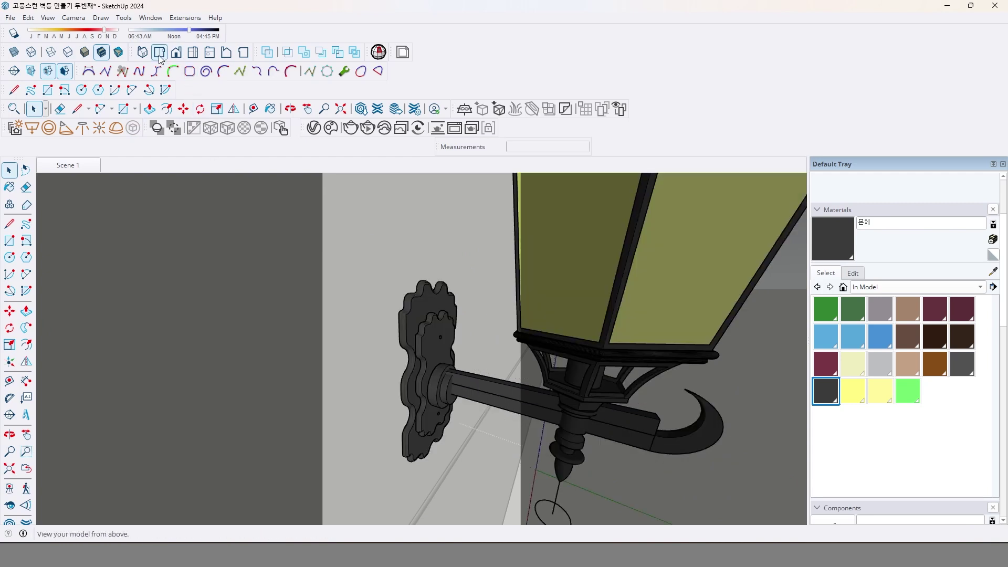
- Switch the model display to the Monochrome face style and select the bracket arm
left_click(118, 52)
middle_click_drag(360, 319, 353, 307)
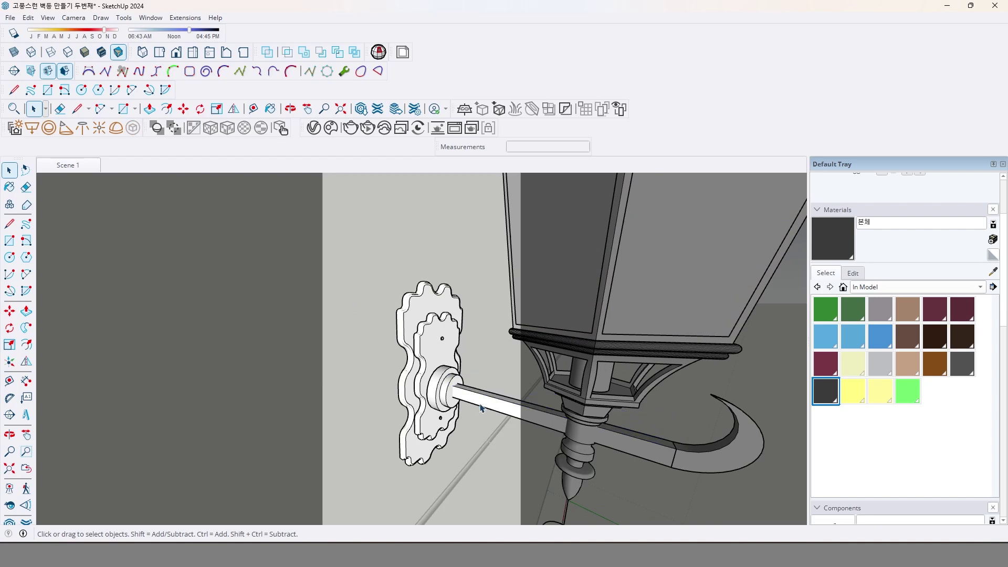
middle_click_drag(515, 421, 473, 414)
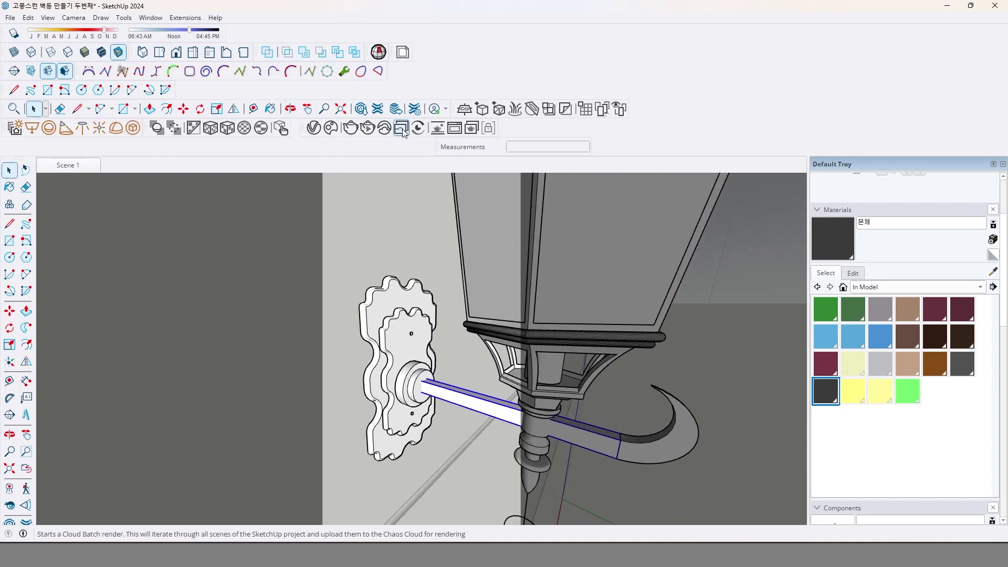
- Turn off the Safe Frame in the V-Ray render output settings
left_click(320, 128)
left_click(552, 174)
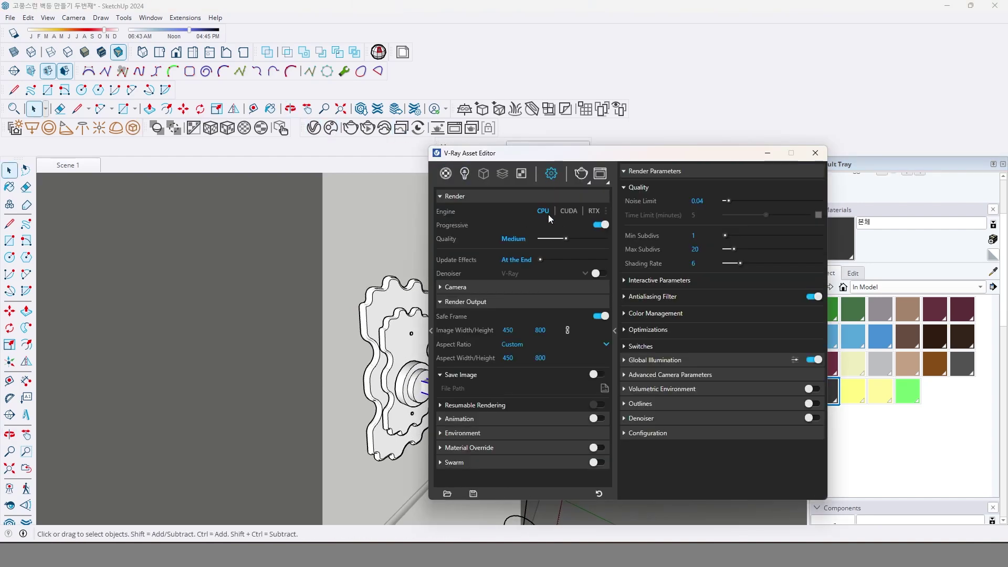
left_click(601, 316)
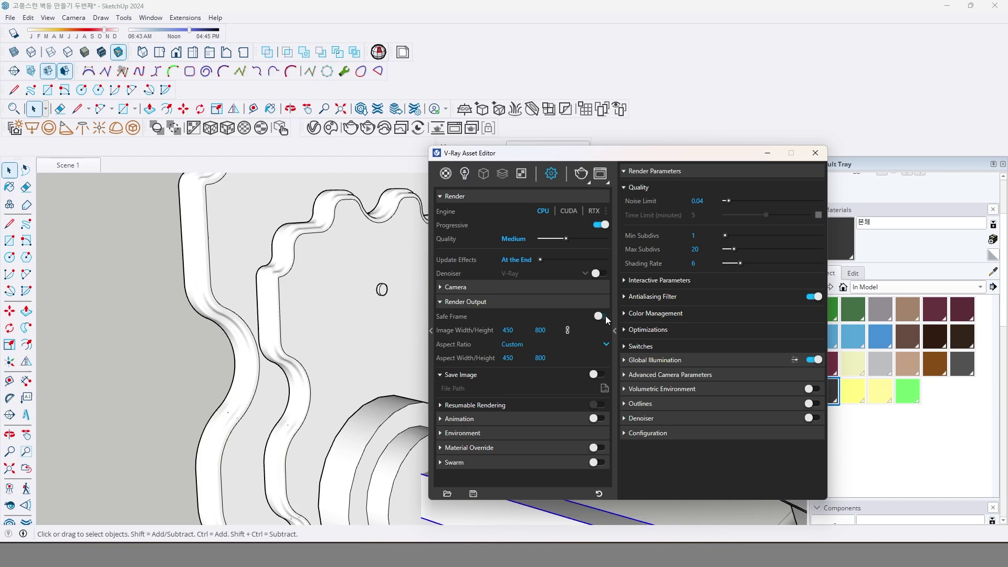
left_click(816, 153)
- Copy the selected bracket arm straight upward by about 17 mm
mouse_move(411, 389)
middle_mouse_down()
mouse_move(441, 401)
mouse_move(458, 448)
mouse_move(407, 459)
middle_mouse_up()
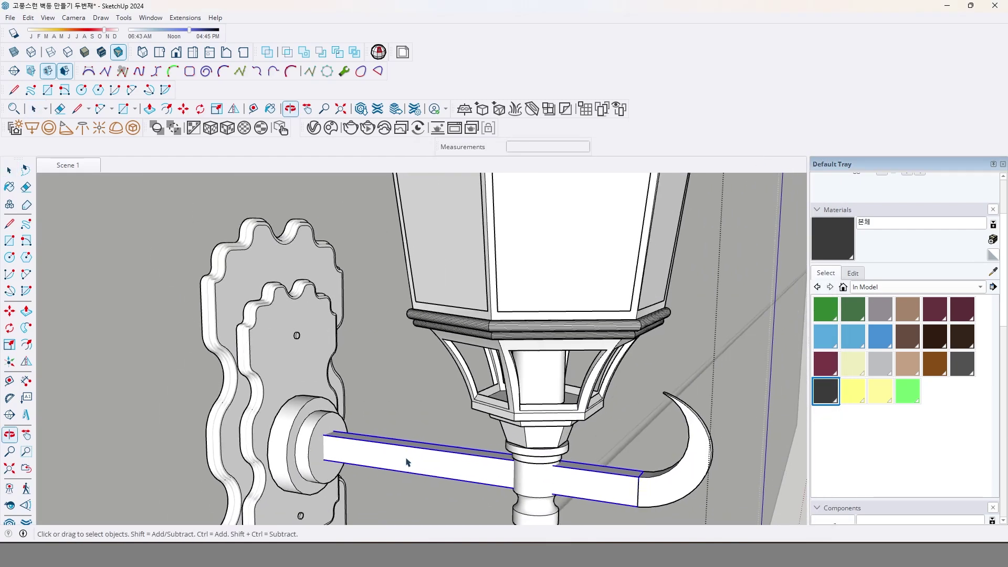
left_click(10, 311)
scroll(326, 416, "up", 2)
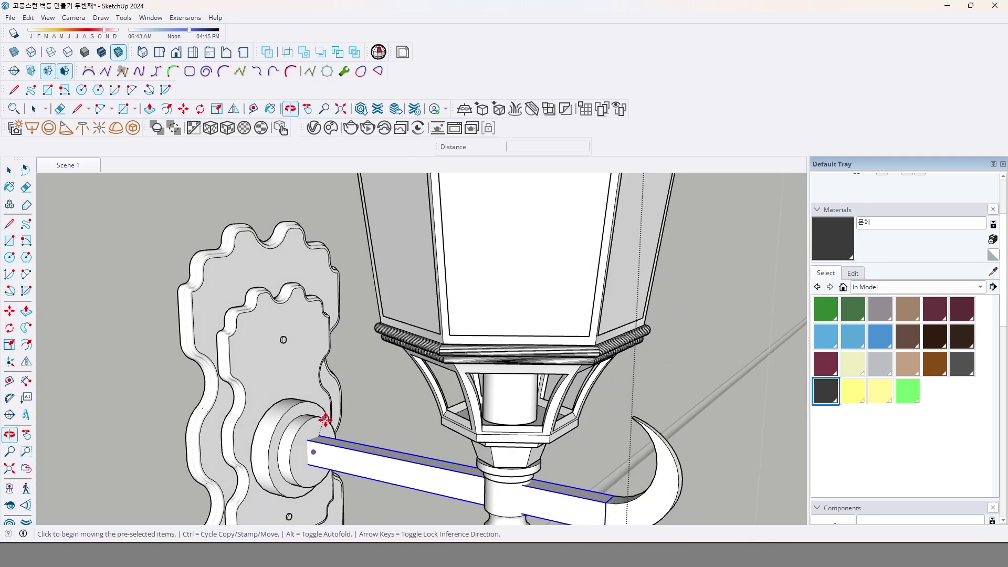
left_click_drag(363, 476, 361, 447)
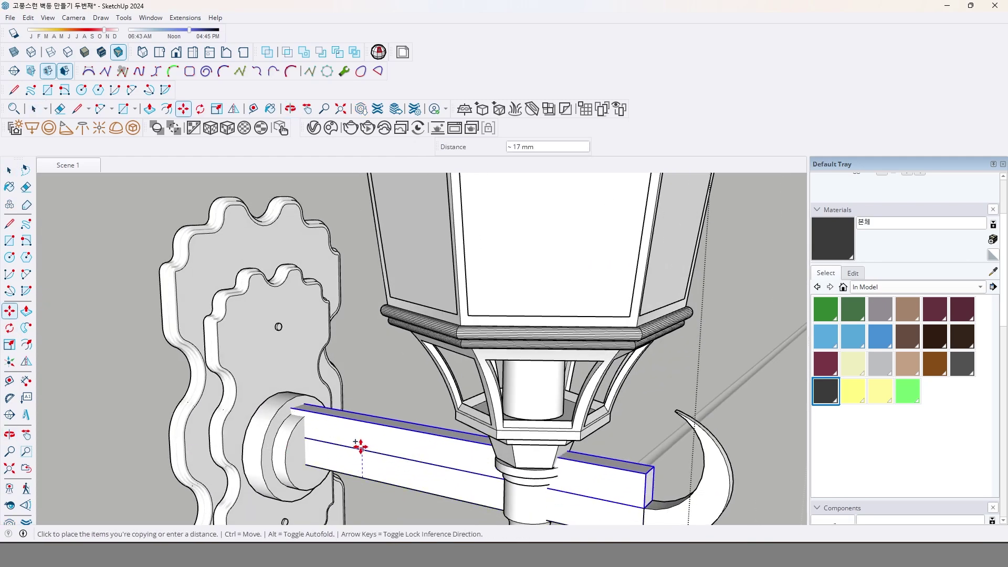
mouse_move(368, 449)
middle_mouse_down()
mouse_move(390, 444)
mouse_move(365, 438)
middle_mouse_up()
key("space")
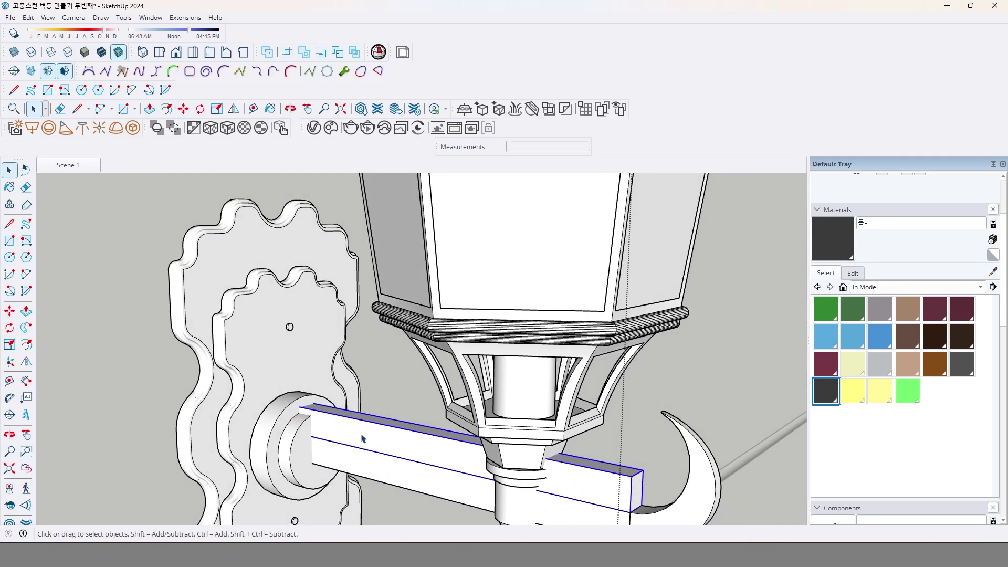
- Push/Pull the upper face of the copied arm upward by about 55 mm and leave the group
double_click(362, 438)
key("p")
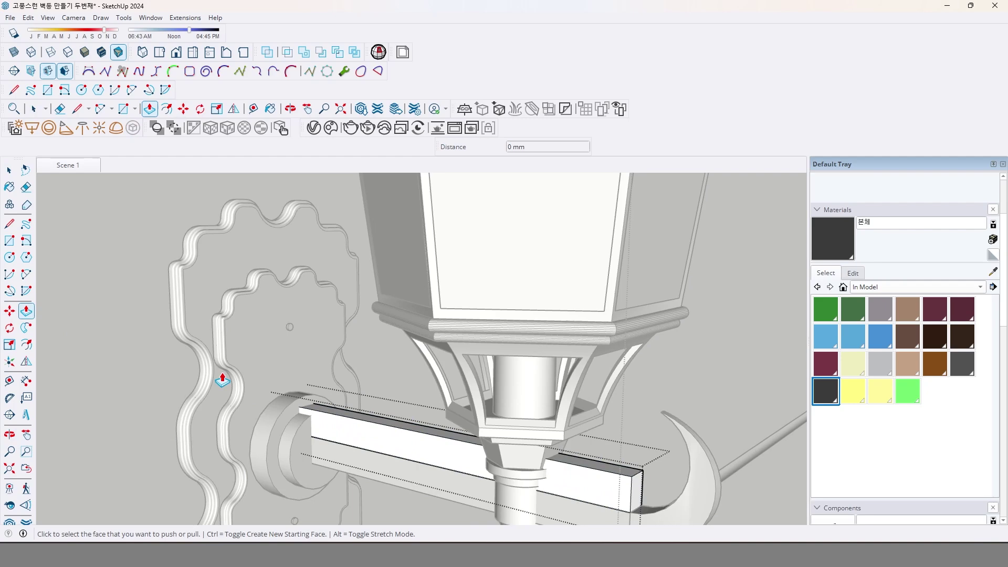
left_click(353, 415)
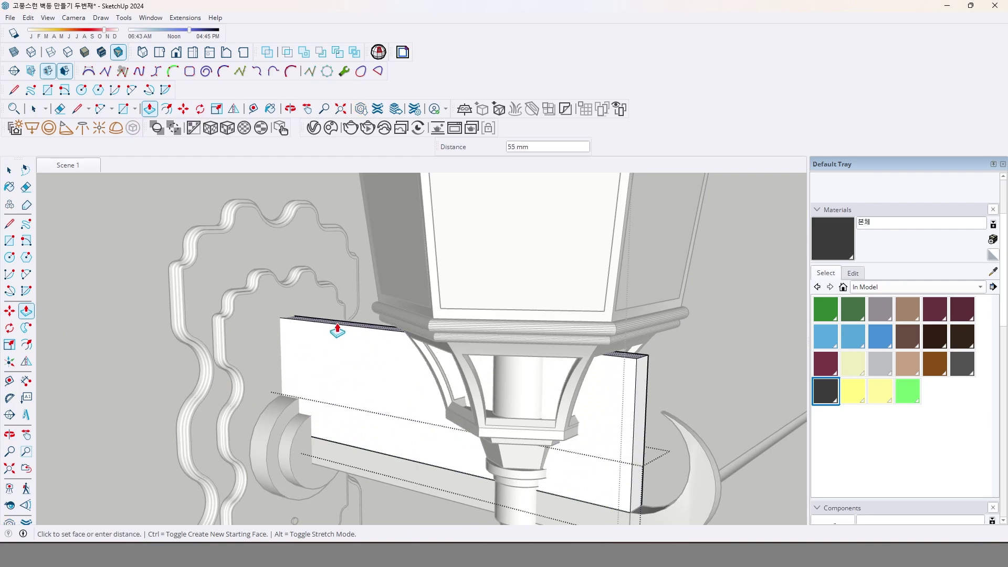
left_click(336, 328)
scroll(327, 386, "up", 3)
key("space")
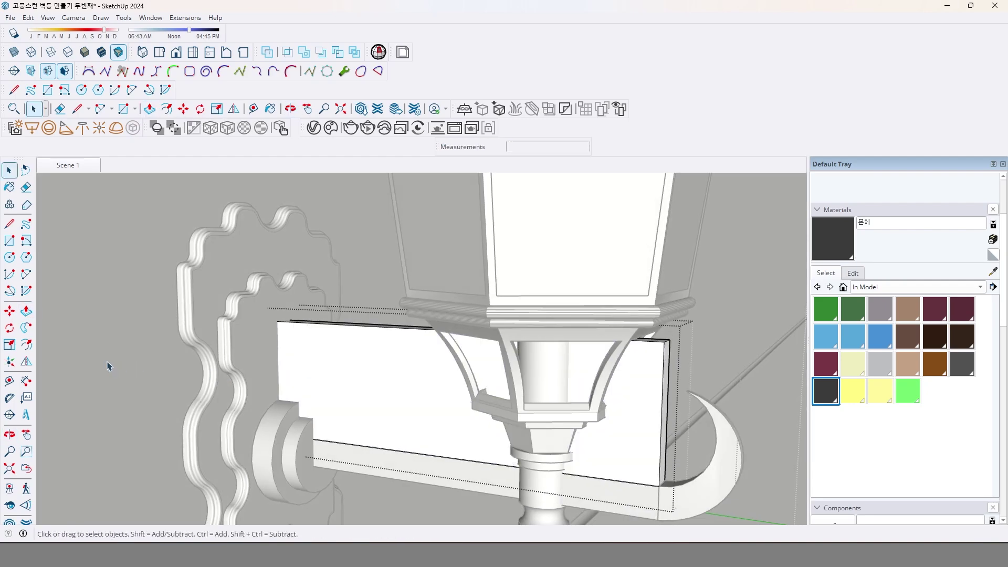
left_click(108, 365)
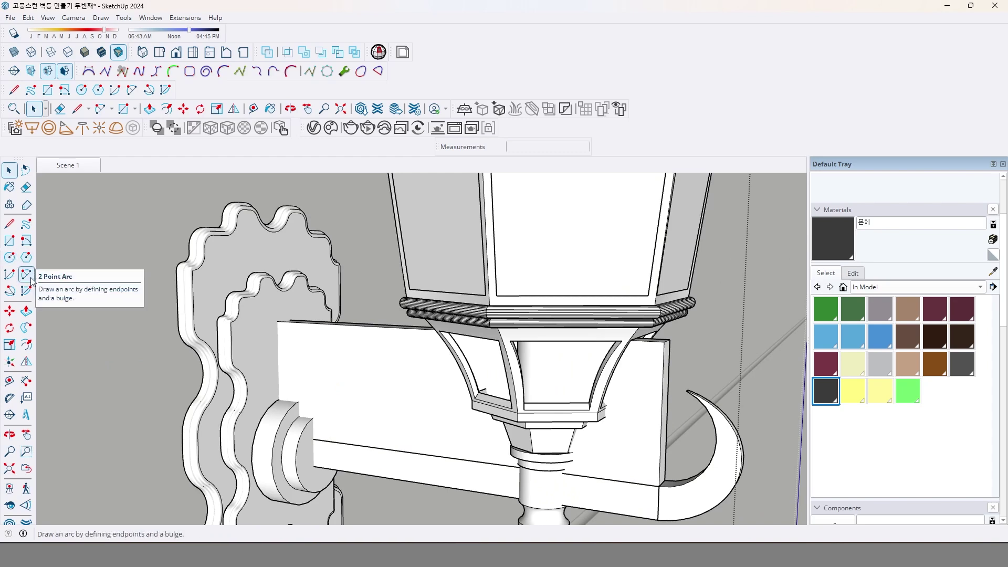
- Draw two circles on the tall block's front face: radius about 32 mm at the wall-plate end and about 20 mm beside it
left_click(26, 274)
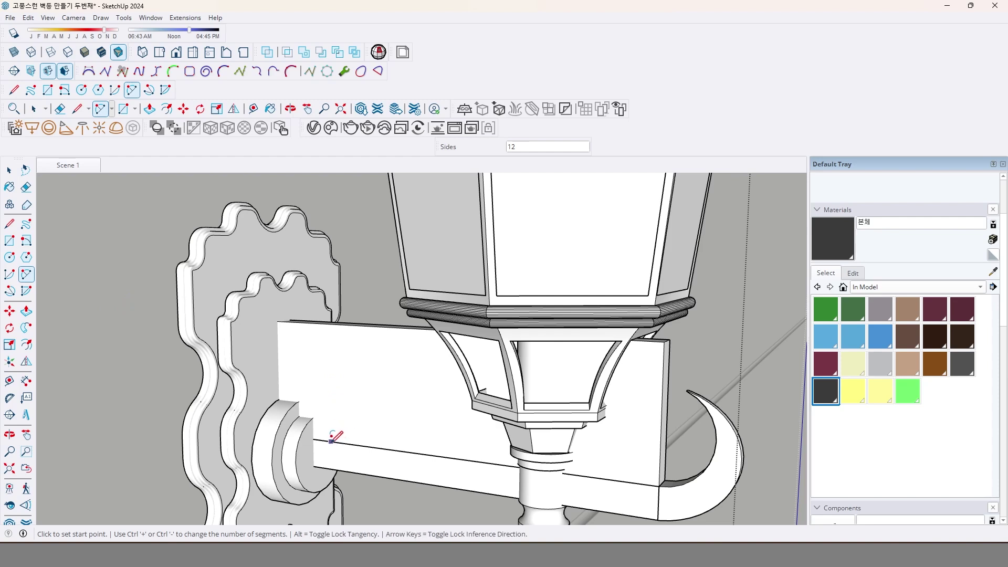
left_click(10, 257)
left_click(310, 383)
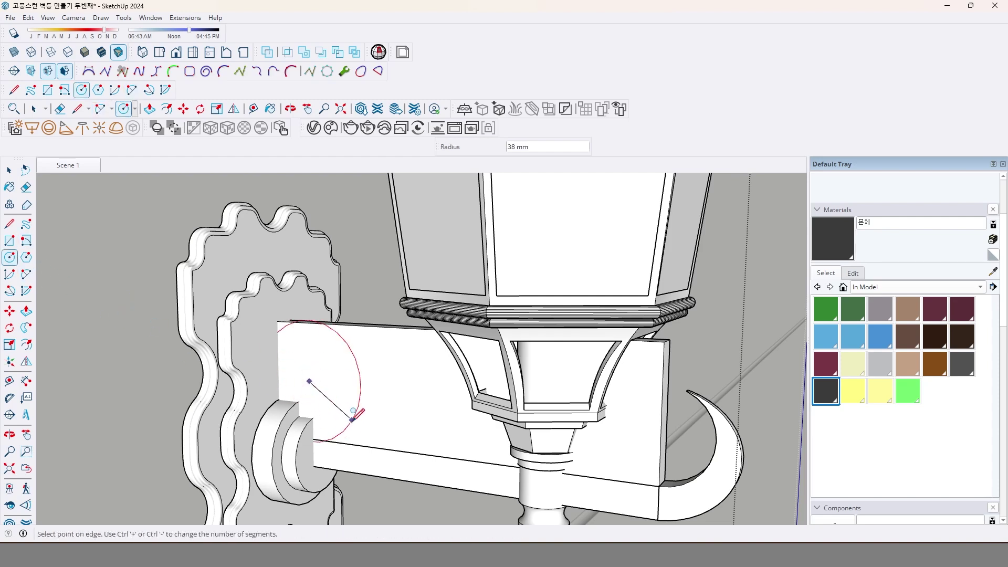
left_click(339, 420)
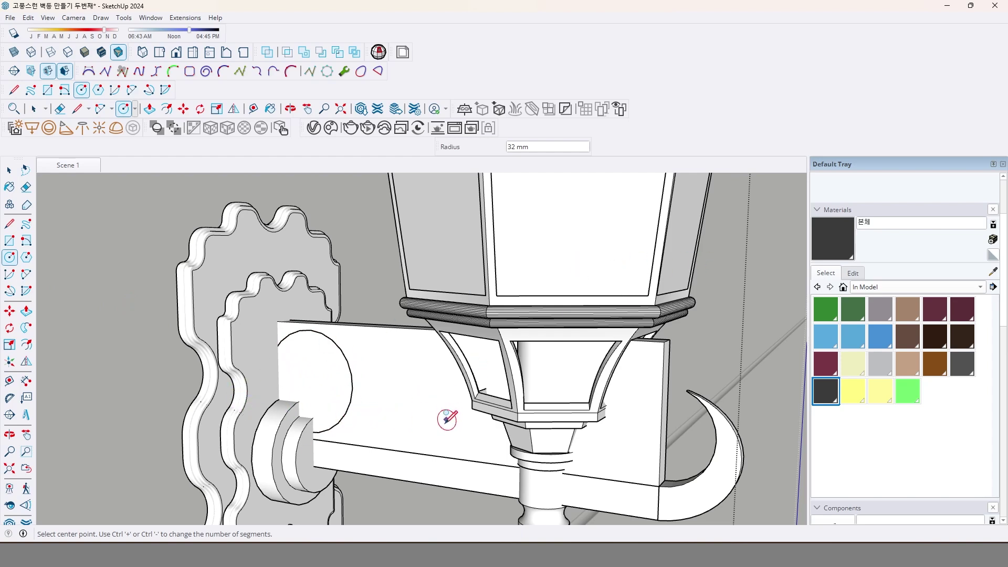
left_click(433, 393)
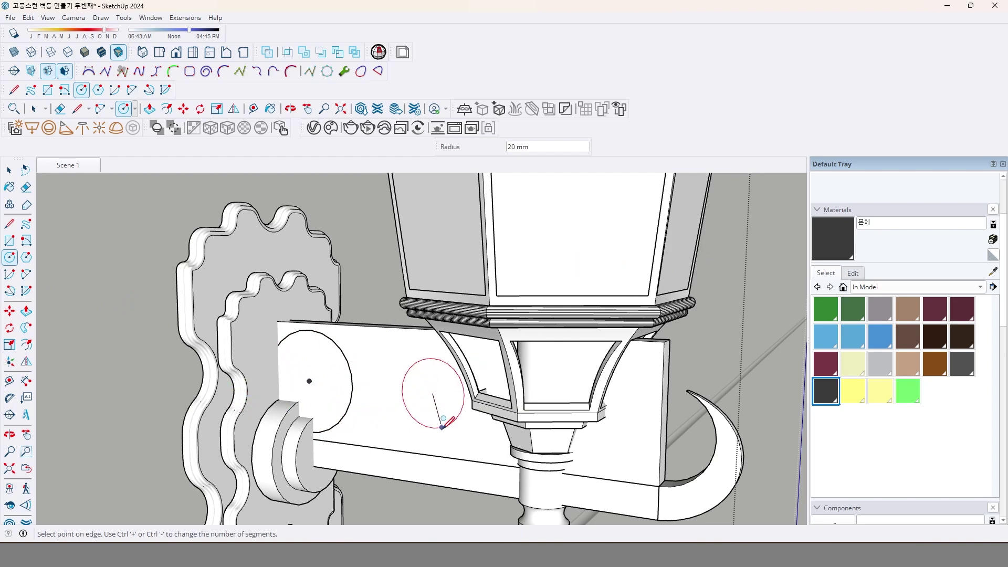
left_click(440, 420)
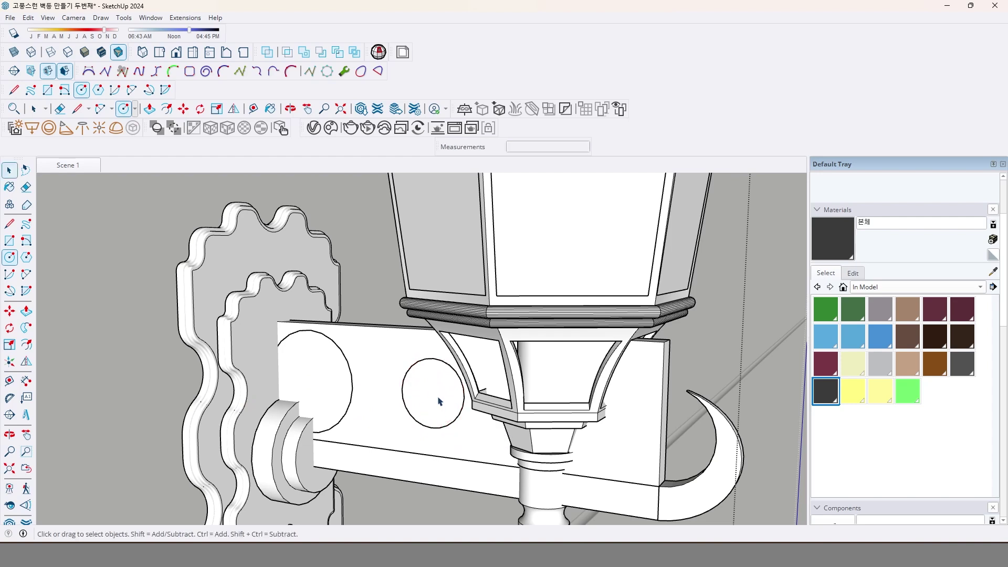
- Move the smaller circle's face straight down by about 16 mm, close to the arm's upper edge
key("space")
left_click(428, 415)
key("m")
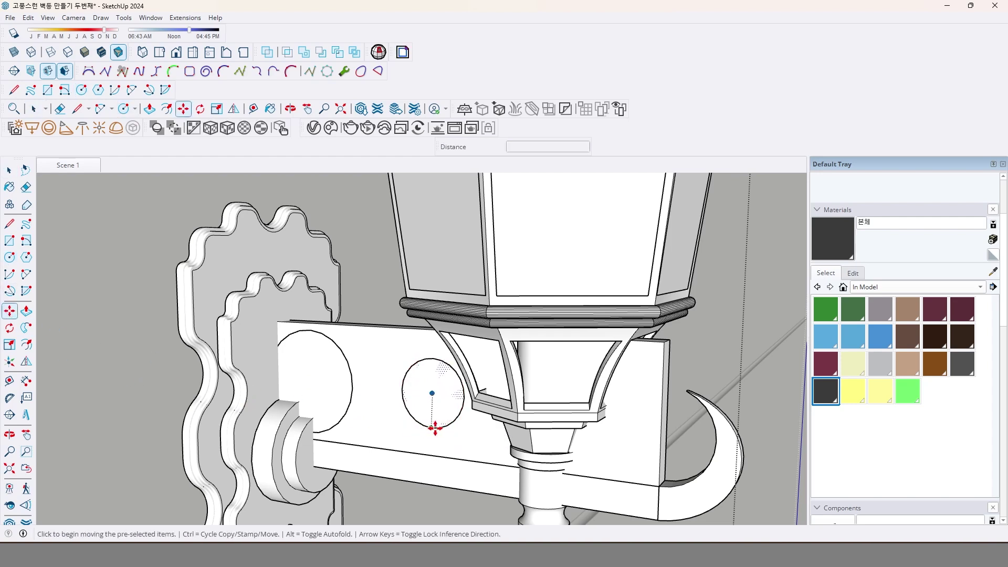
left_click(435, 428)
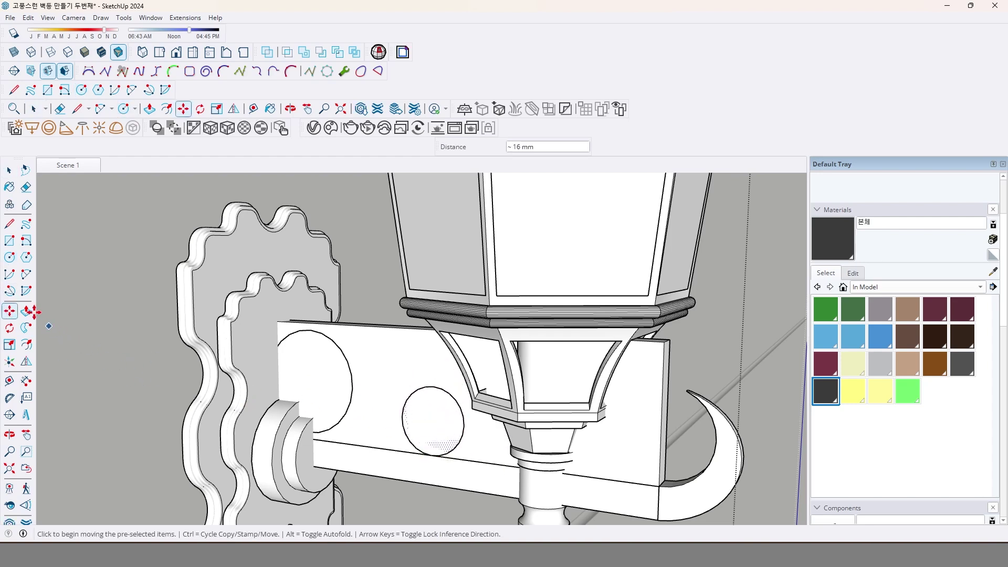
- Connect the larger circle's outer edge to the smaller circle's near edge with a downward-sagging two-point arc
left_click(26, 274)
left_click(351, 375)
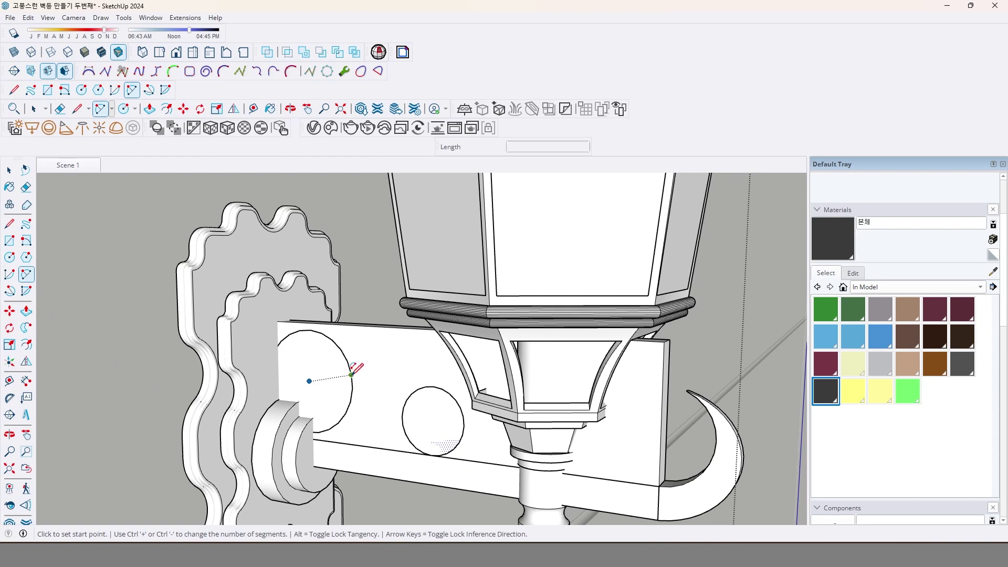
left_click(404, 408)
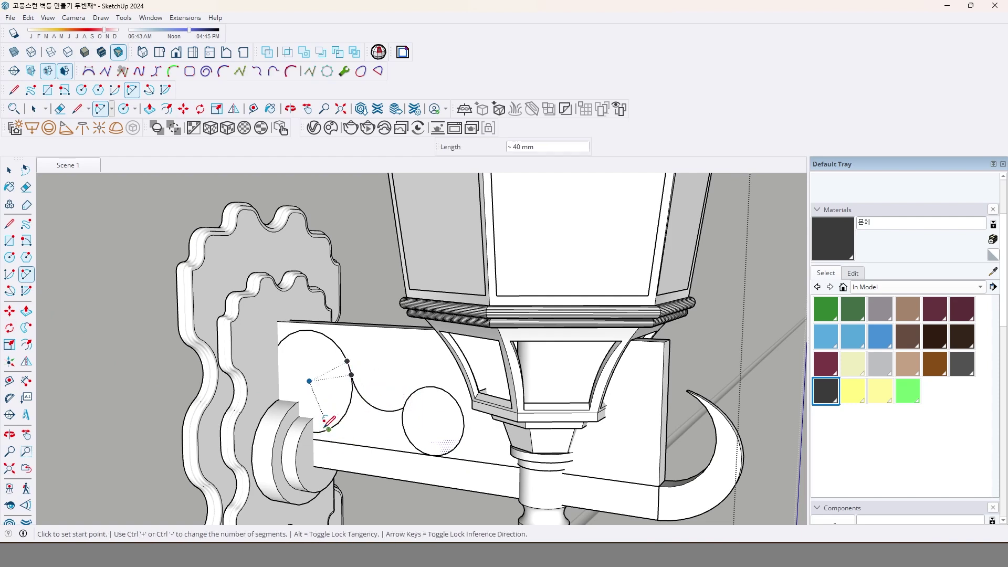
- Draw two arcs from the larger circle's centre: one to its lower edge, bulge about 11 mm, and one to the smaller circle, bulge about 12 mm
left_click(309, 381)
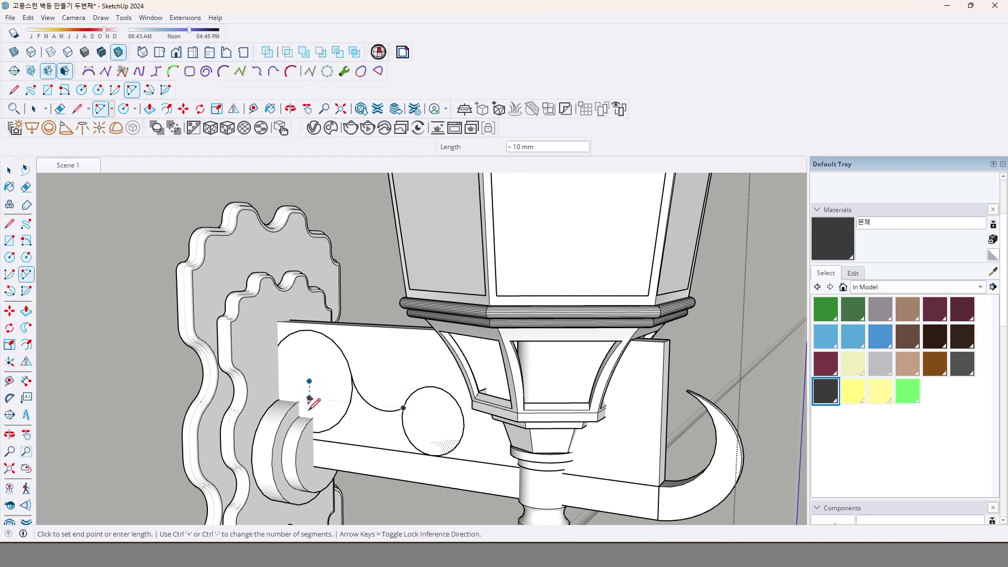
left_click(318, 432)
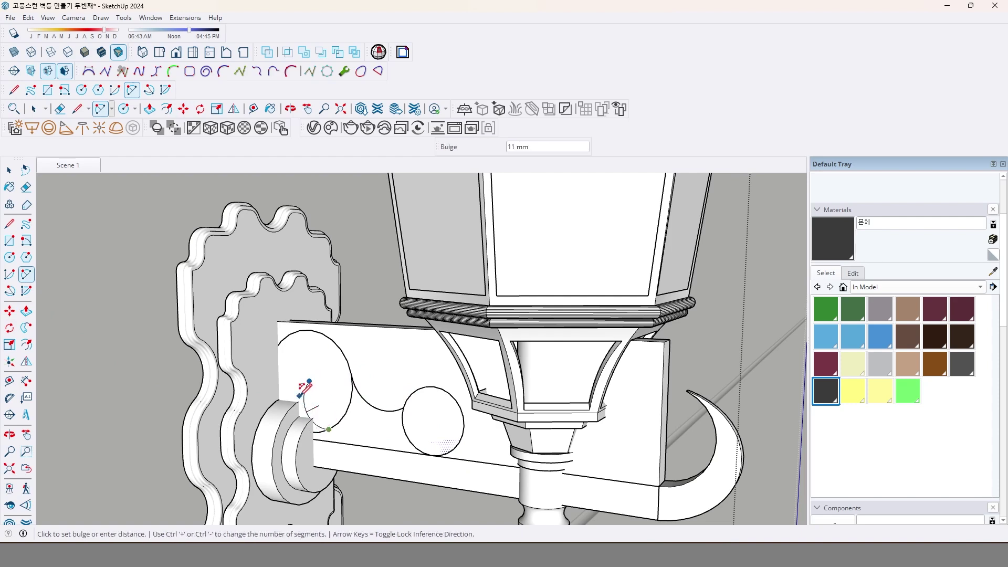
left_click(300, 397)
left_click(309, 380)
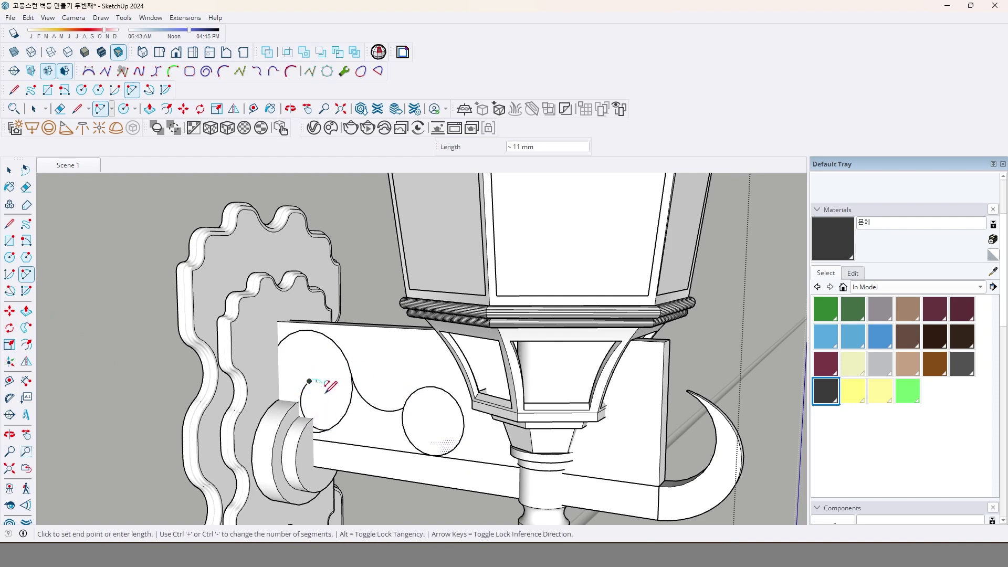
left_click(406, 434)
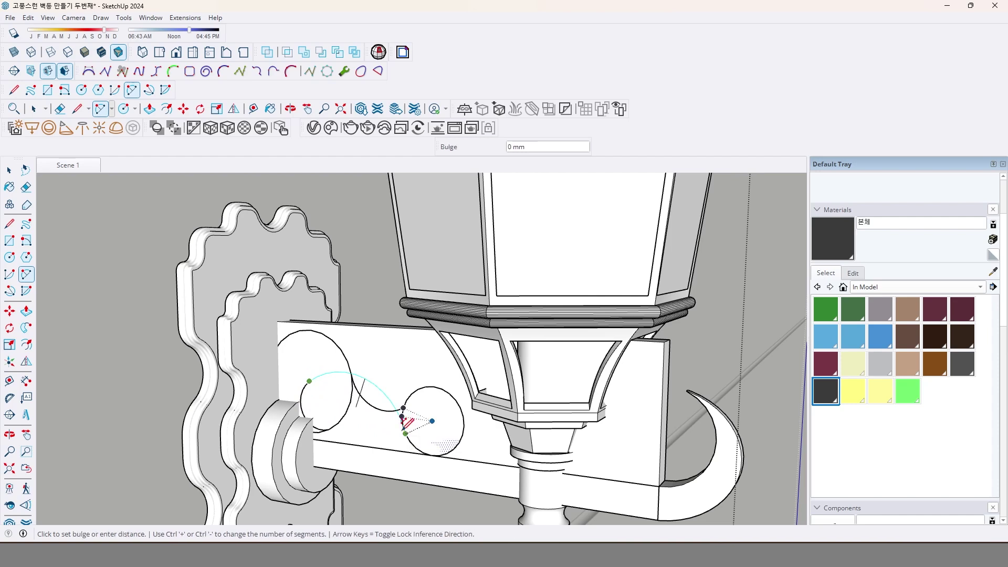
left_click(349, 412)
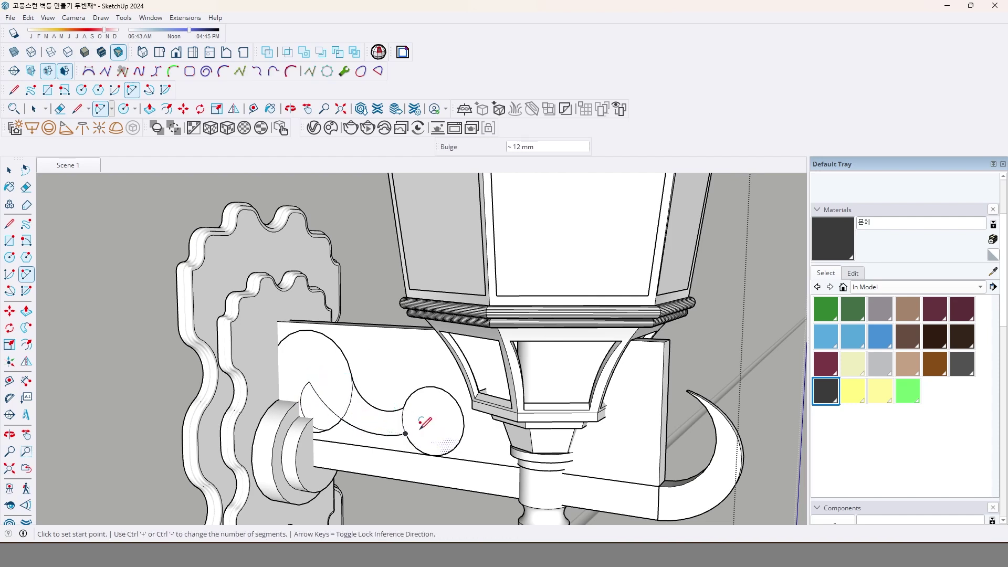
- Draw two arcs inside the smaller circle, from its lowest edge to its centre and from the centre to the end of the lower connecting arc
left_click(405, 434)
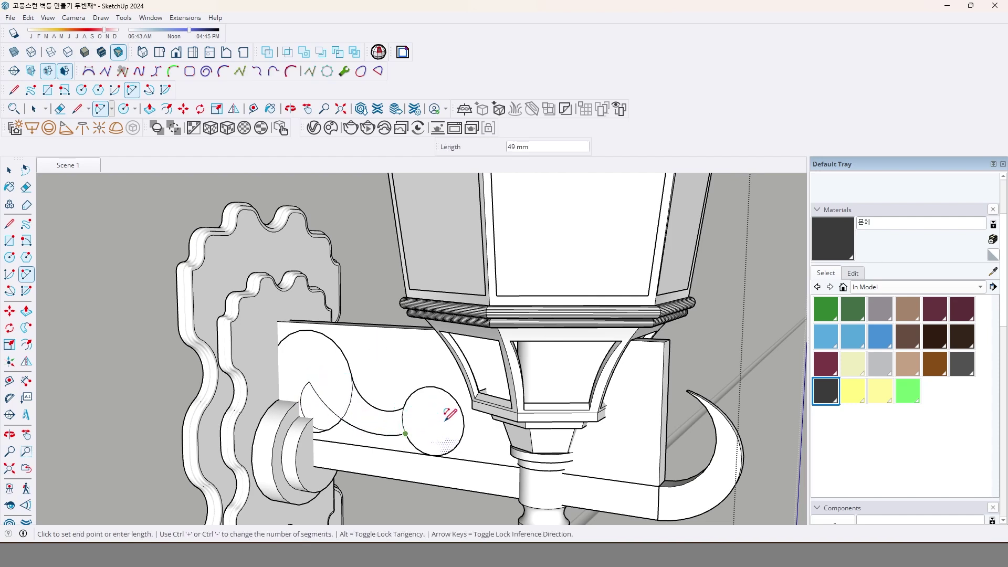
double_click(447, 451)
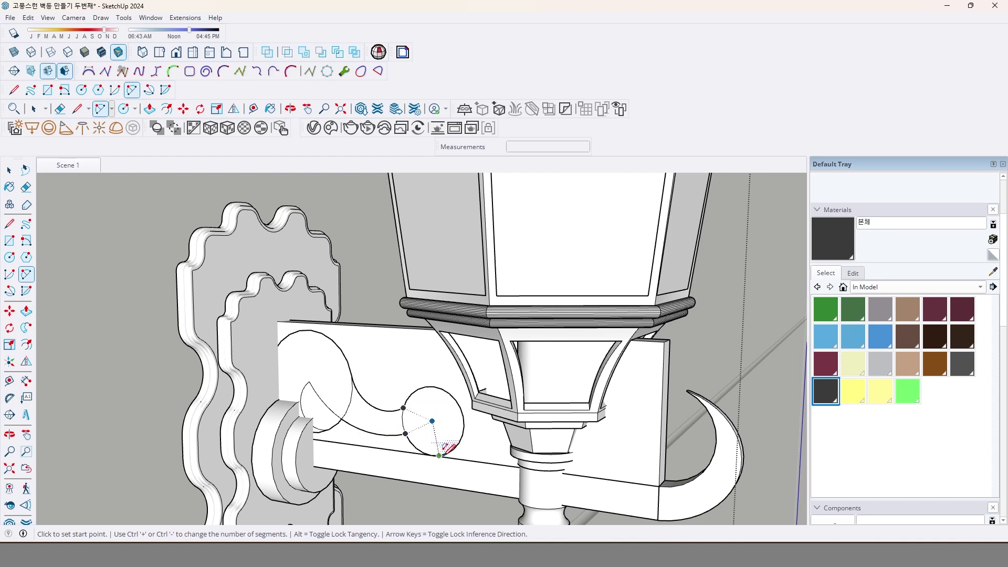
left_click(443, 452)
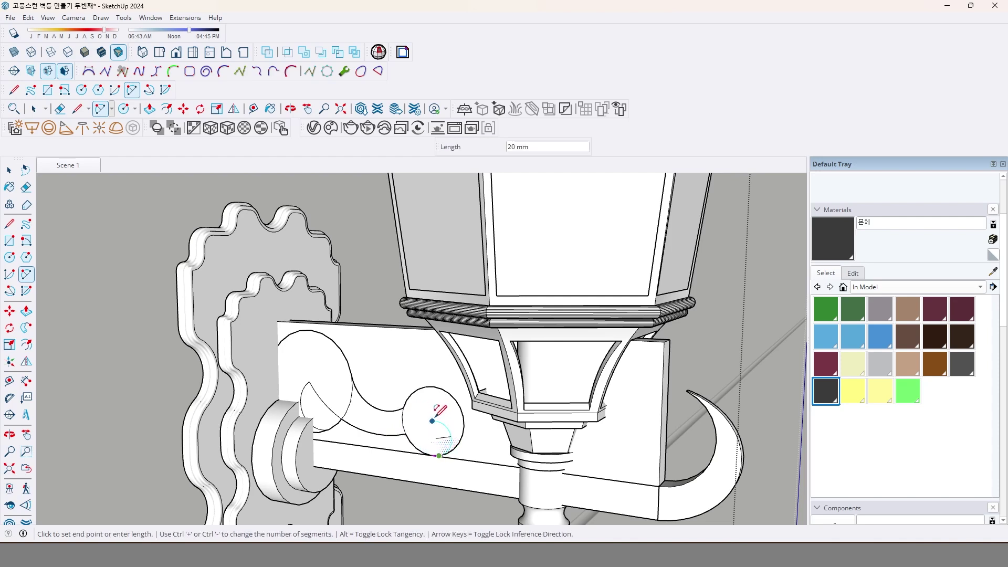
left_click(432, 421)
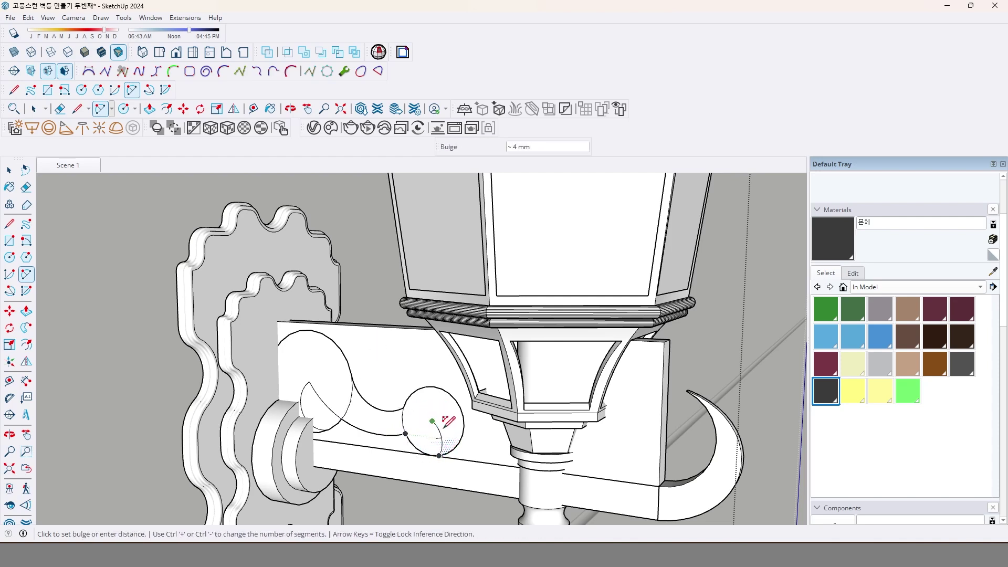
left_click(447, 419)
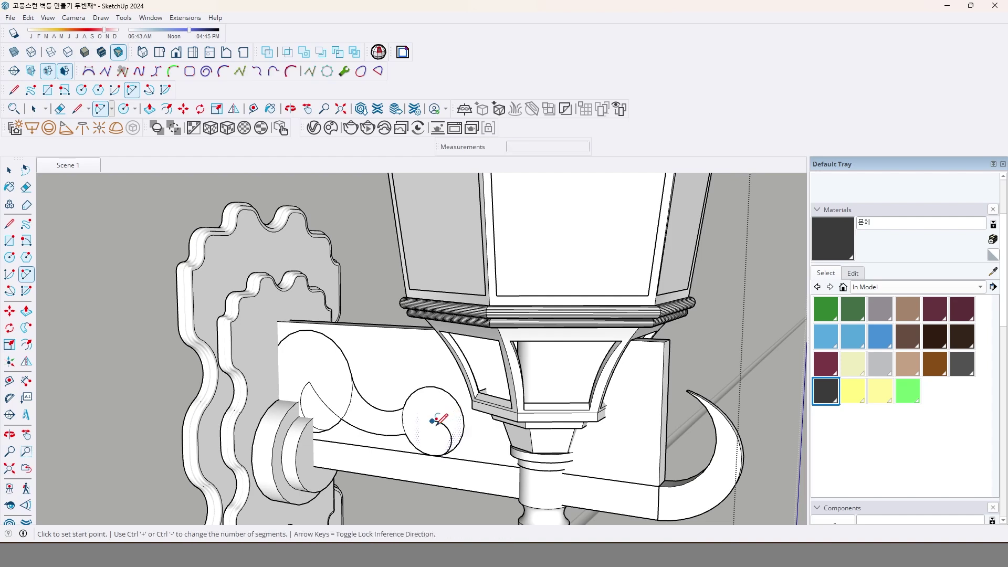
left_click(432, 422)
left_click(406, 432)
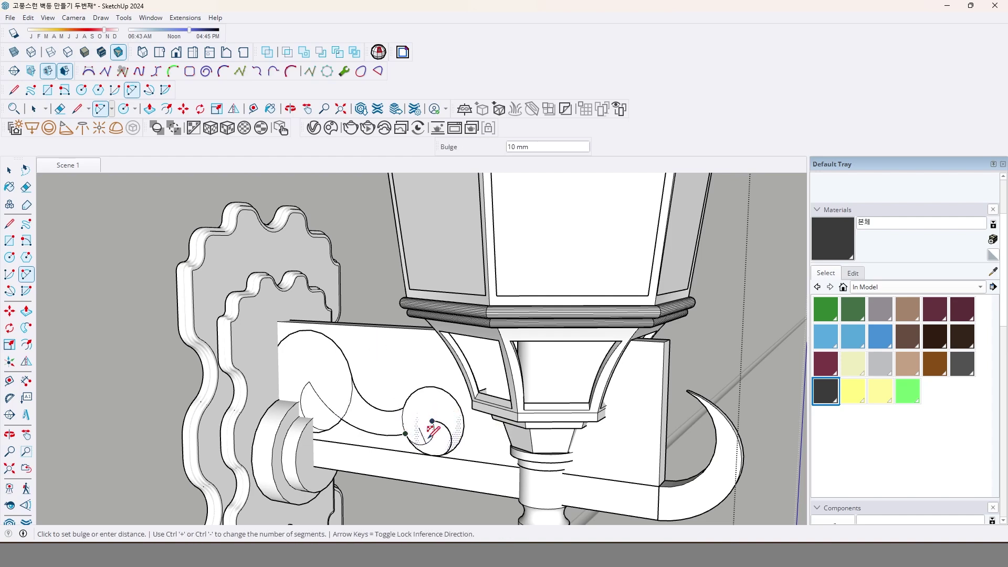
left_click(409, 437)
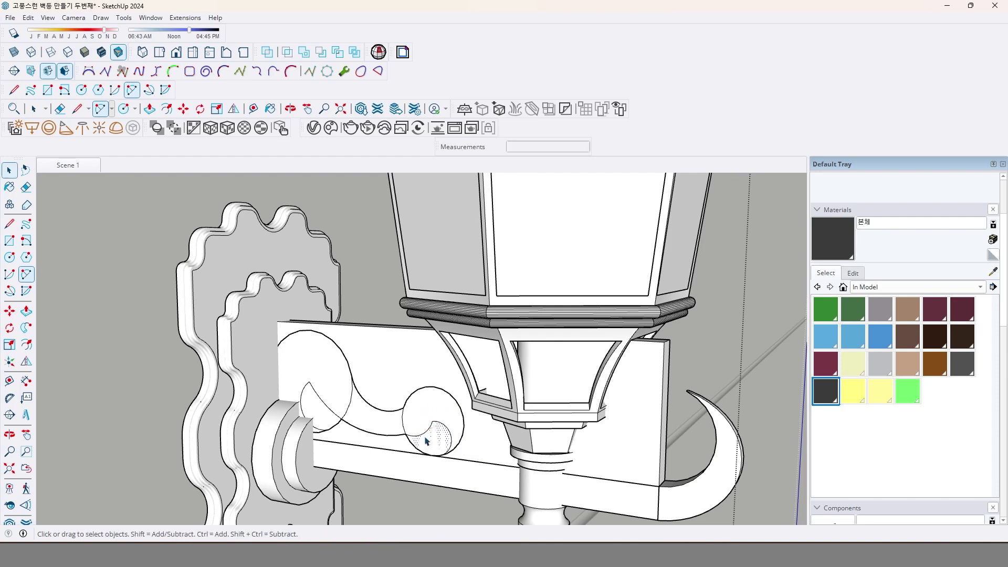
key("space")
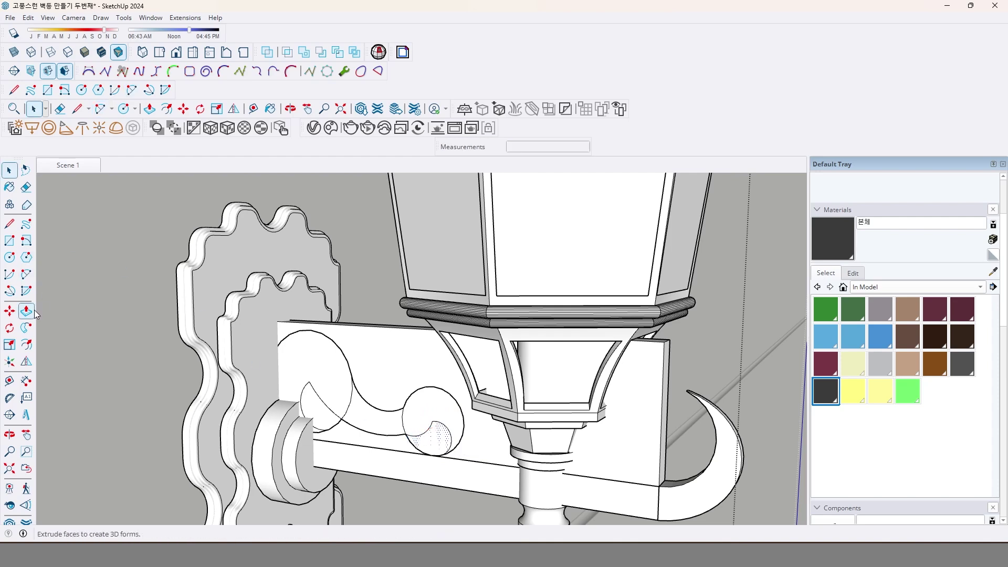
- Erase the surplus circle and arc segments to leave a scroll-shaped outline, and select the tall block behind it
left_click(26, 187)
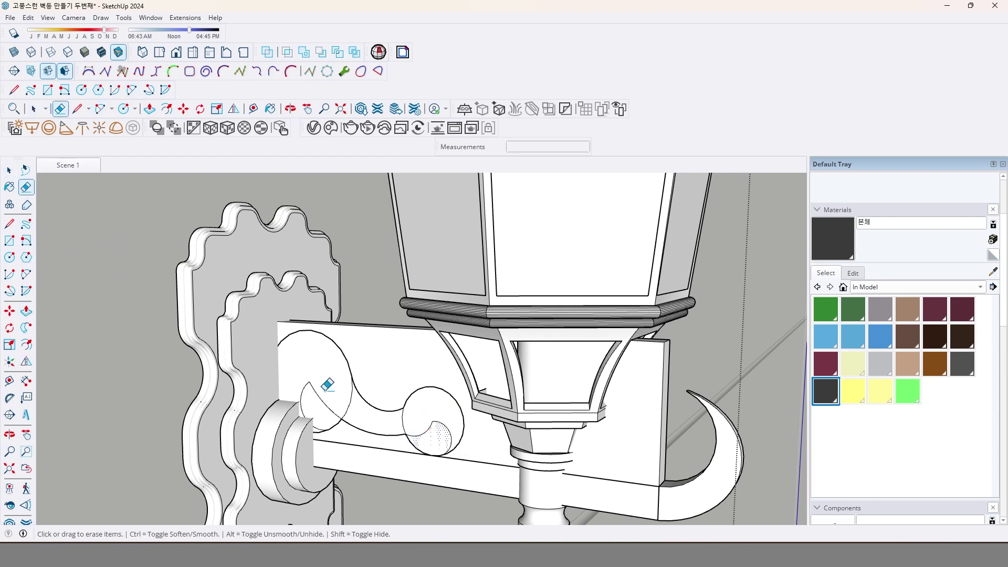
mouse_move(418, 414)
left_mouse_down()
mouse_move(412, 441)
mouse_move(342, 419)
left_mouse_up()
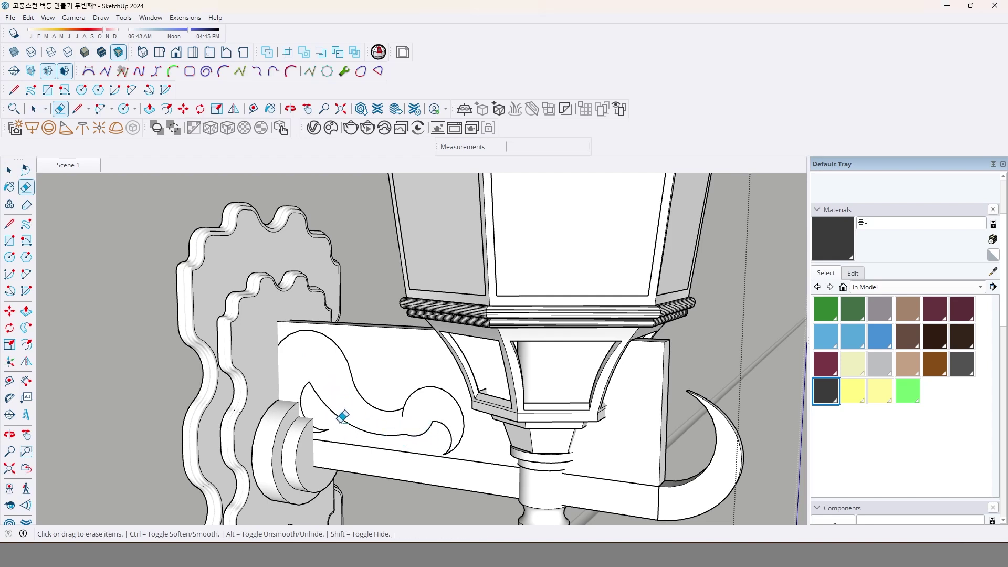
key("space")
left_click(382, 370)
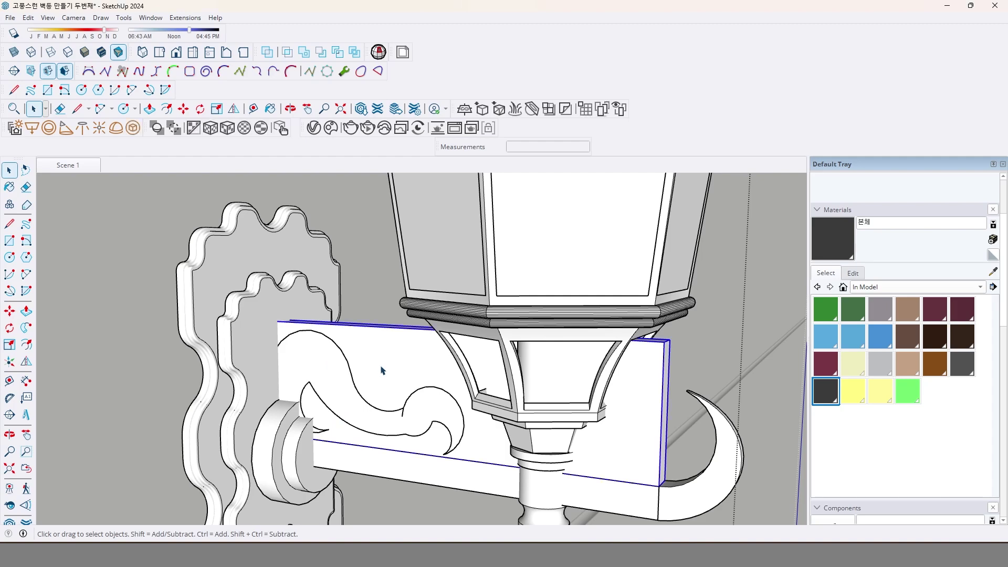
- Explode the tall block so the scroll outline divides its front face, and erase the stray edge stub inside the scroll
right_click(381, 370)
left_click(422, 199)
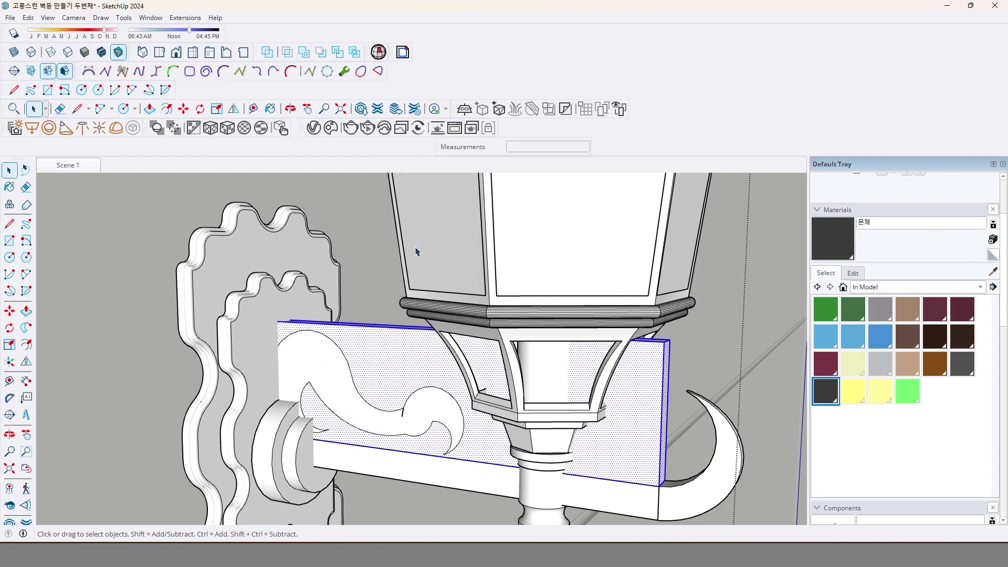
left_click(341, 413)
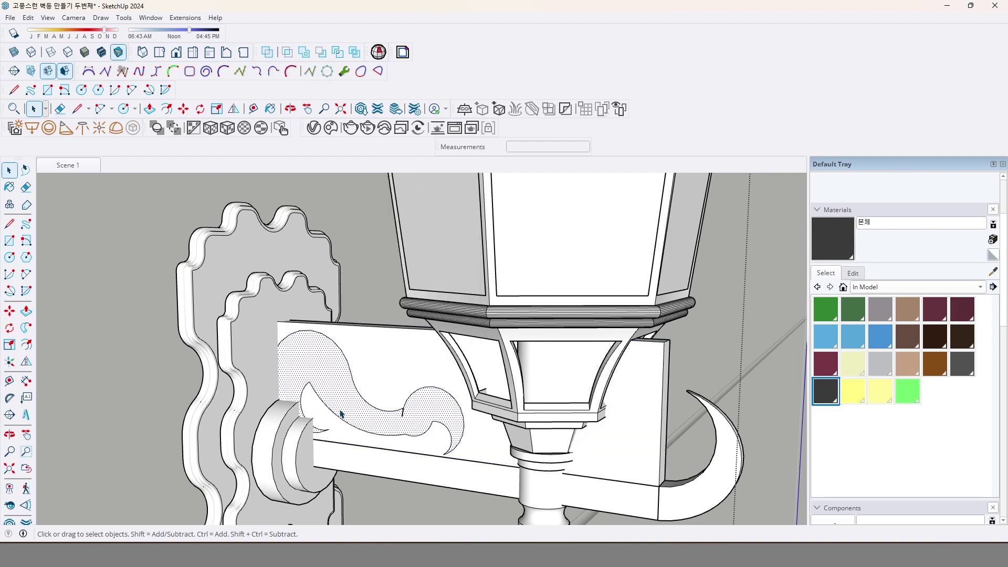
left_click(26, 187)
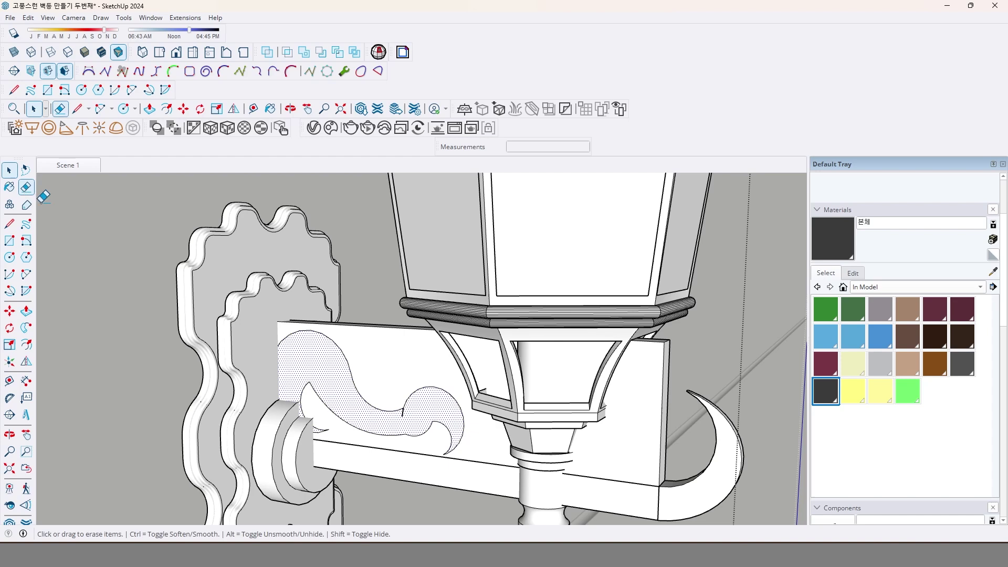
left_click(394, 416)
key("space")
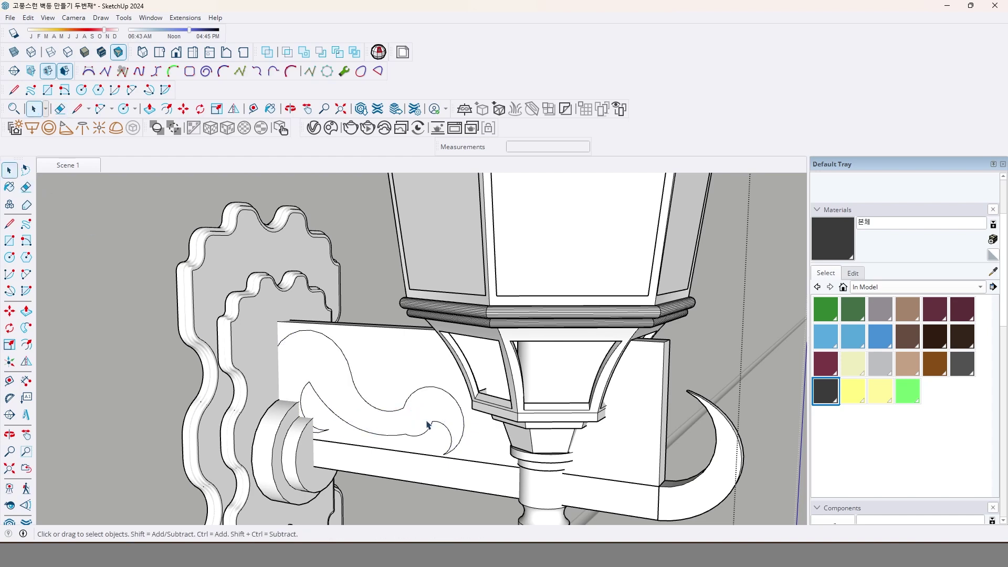
- Cut out the scroll face and delete the remaining tall block behind the lantern
left_click(434, 444)
double_click(385, 365)
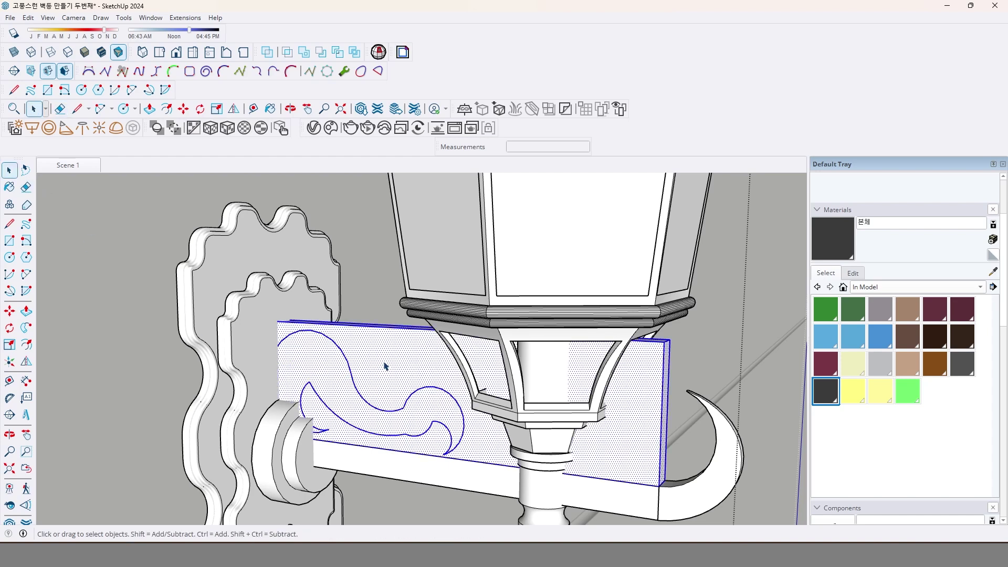
key("Delete")
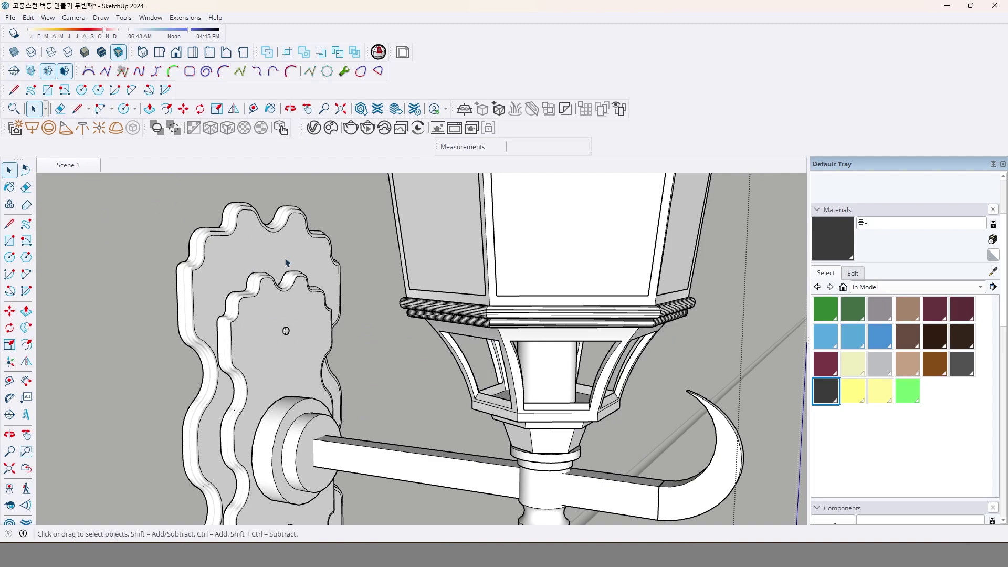
- Open the lantern group for editing and paste the scroll face in place inside it
scroll(299, 270, "down", 3)
middle_click_drag(302, 272, 336, 339)
double_click(336, 339)
left_click(28, 17)
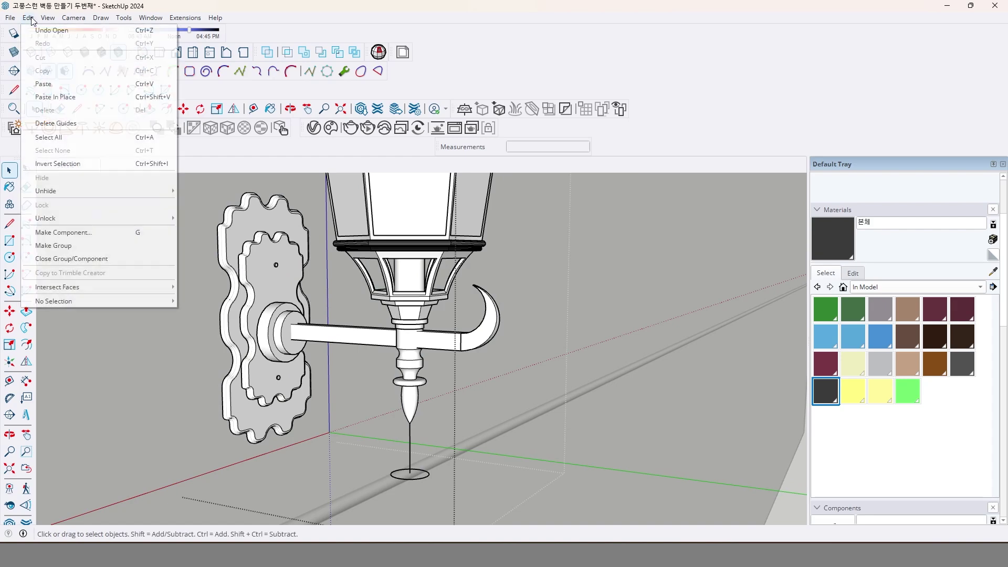
left_click(55, 97)
- Extrude the scroll face 5 mm with Push/Pull
scroll(268, 282, "up", 2)
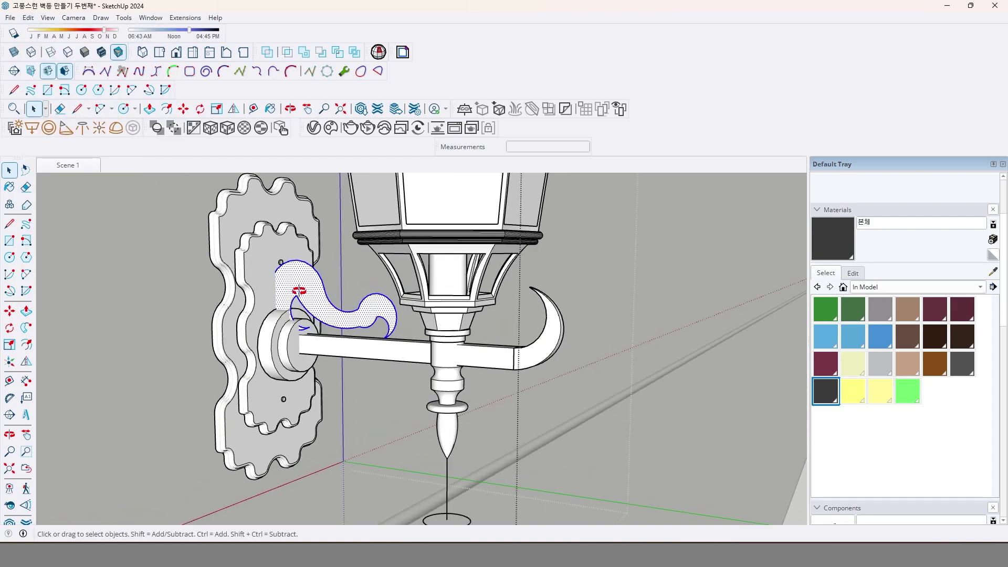
key("p")
scroll(319, 306, "up", 2)
left_click(321, 299)
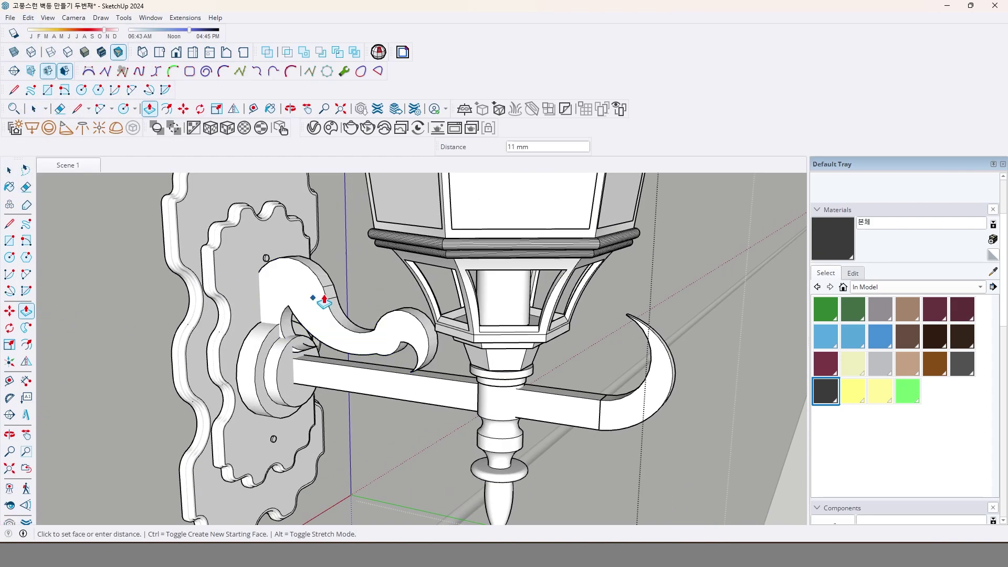
type("5")
key("Return")
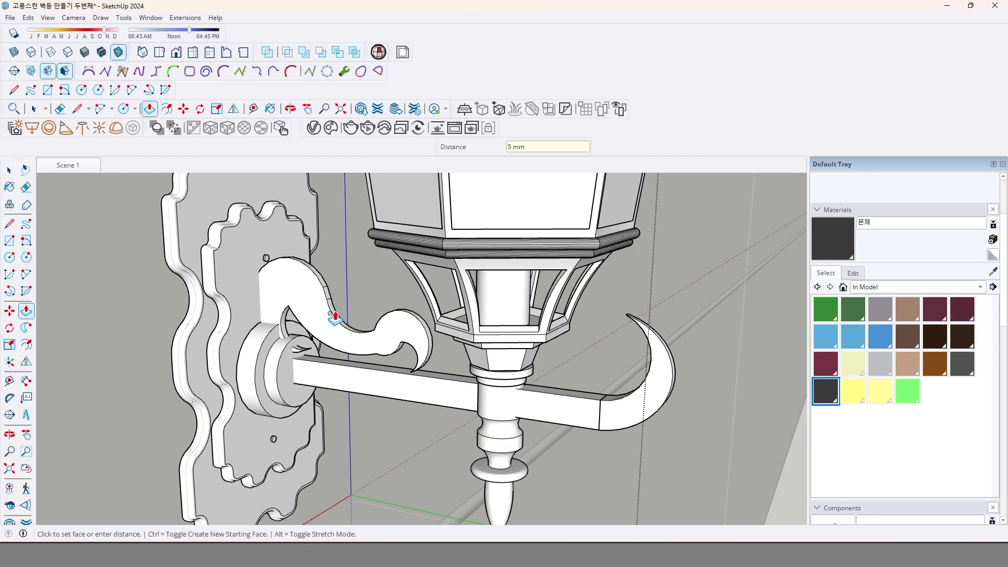
- Select the whole extruded scroll and make it a group
scroll(295, 338, "up", 4)
key("space")
triple_click(270, 325)
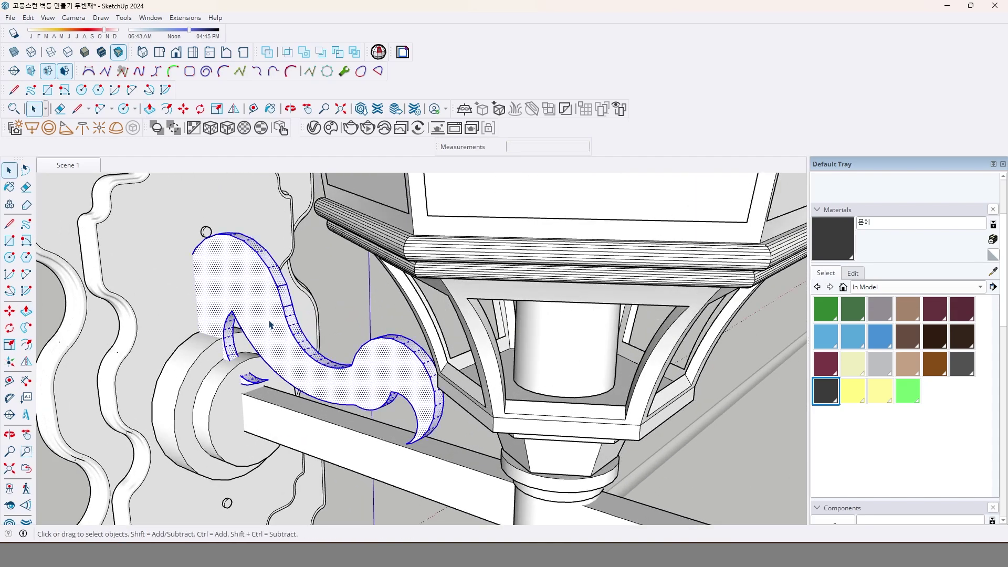
right_click(270, 326)
left_click(321, 104)
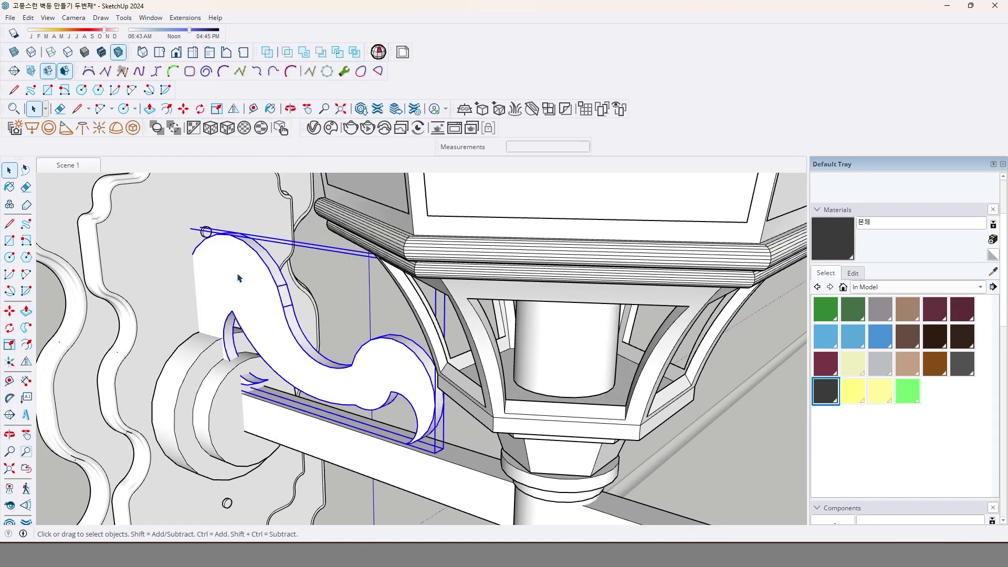
- Move the scroll group about 20 mm along the green axis, away from the wall plate
left_click(10, 310)
left_click(210, 298)
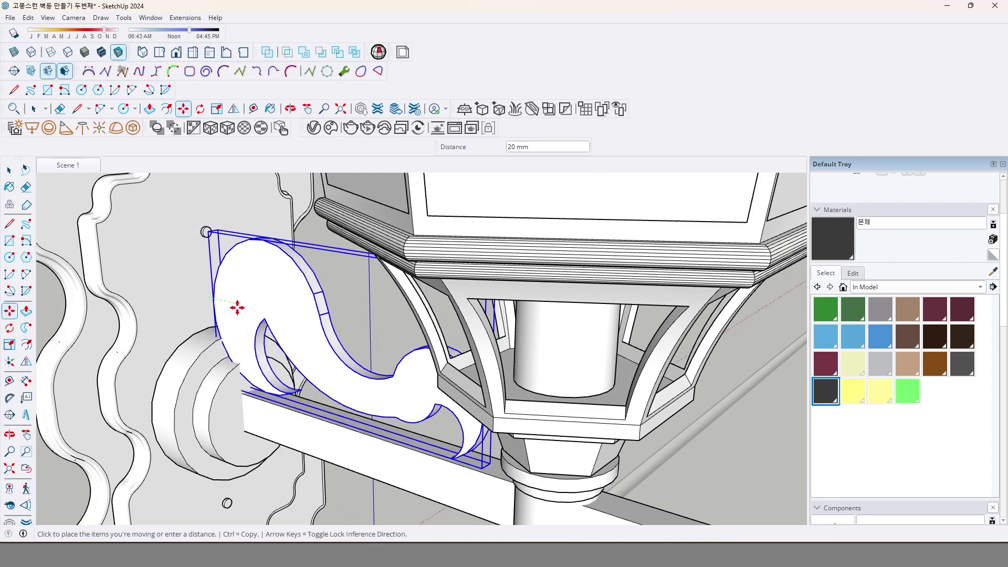
middle_click_drag(236, 308, 257, 299)
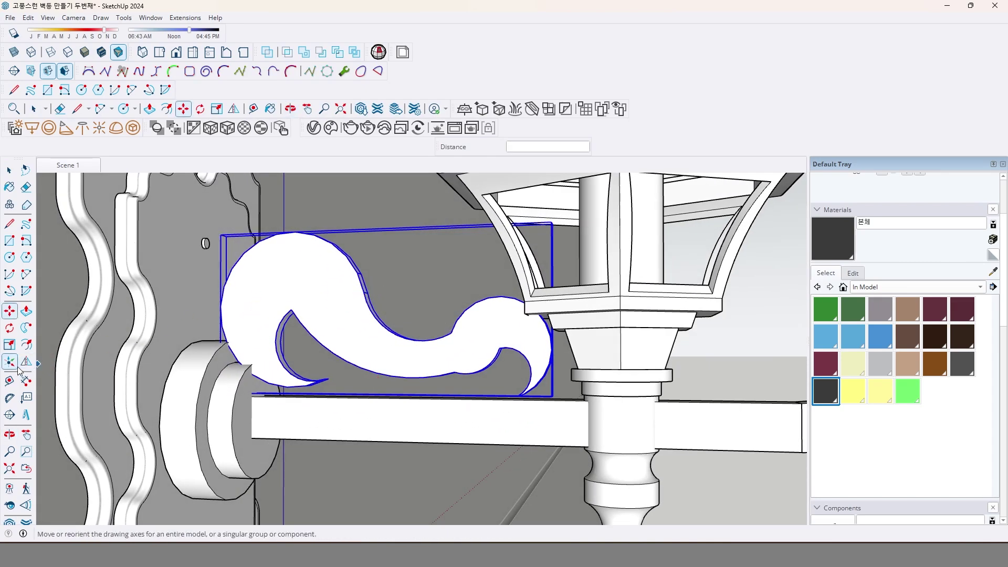
- Scale the scroll group down in length and height from its upper outer corner, with a green-axis factor of 0.8
left_click(9, 344)
middle_click_drag(77, 358, 475, 266)
scroll(344, 412, "up", 5)
middle_click_drag(344, 412, 379, 378)
scroll(339, 414, "up", 6)
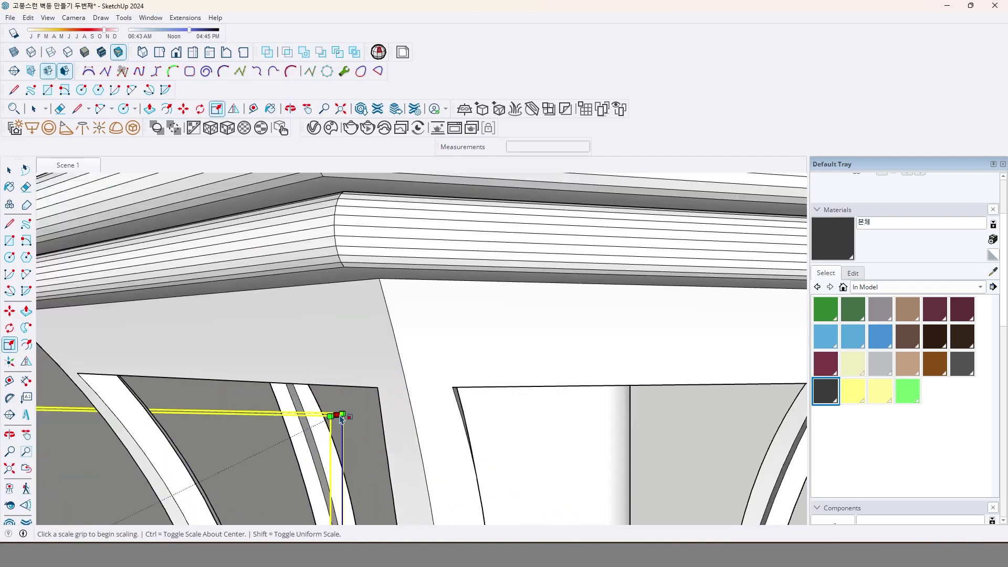
left_click(339, 417)
scroll(286, 459, "down", 5)
middle_click_drag(286, 459, 347, 372, "shift")
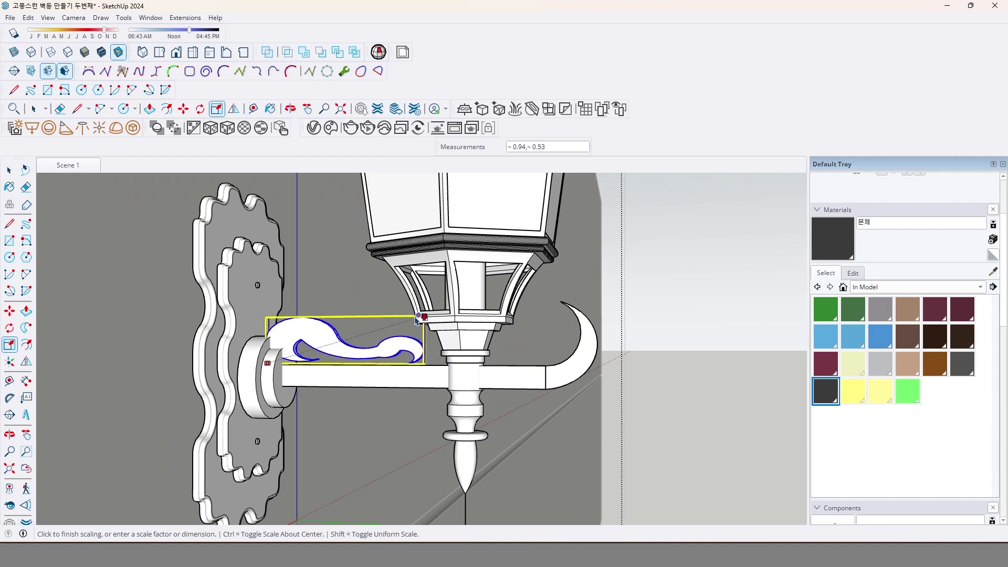
middle_click_drag(367, 312, 434, 321)
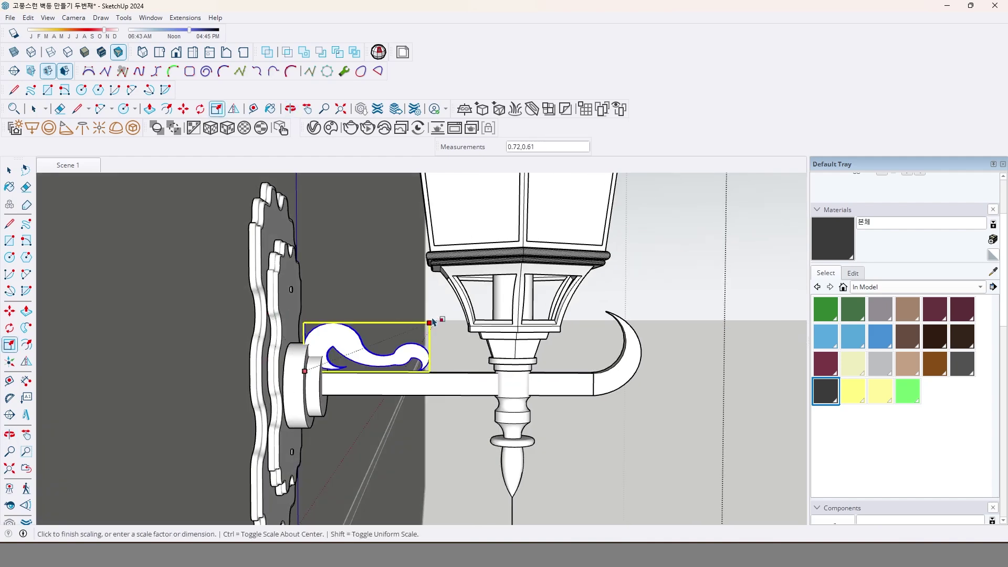
left_click(453, 303)
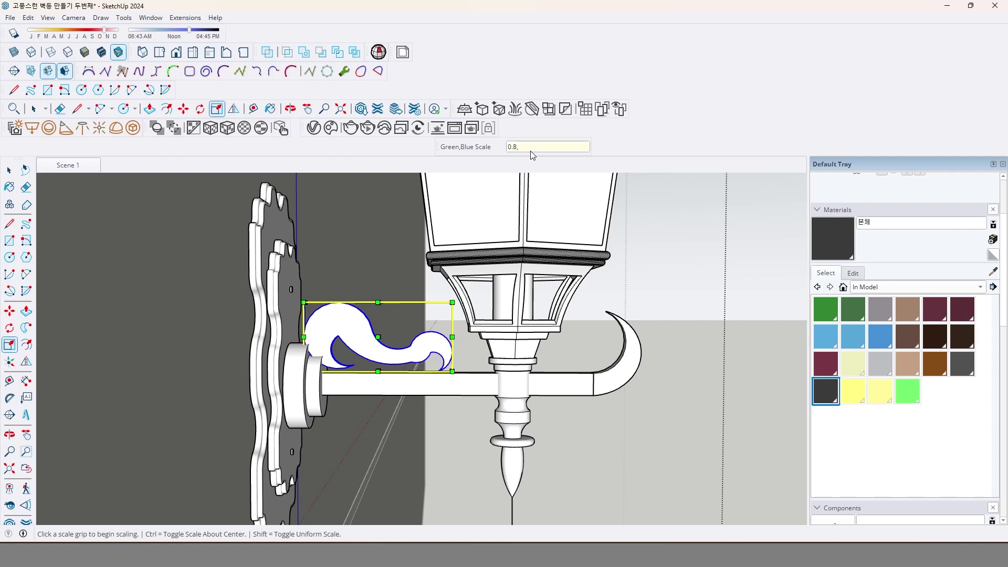
key("Return")
key("space")
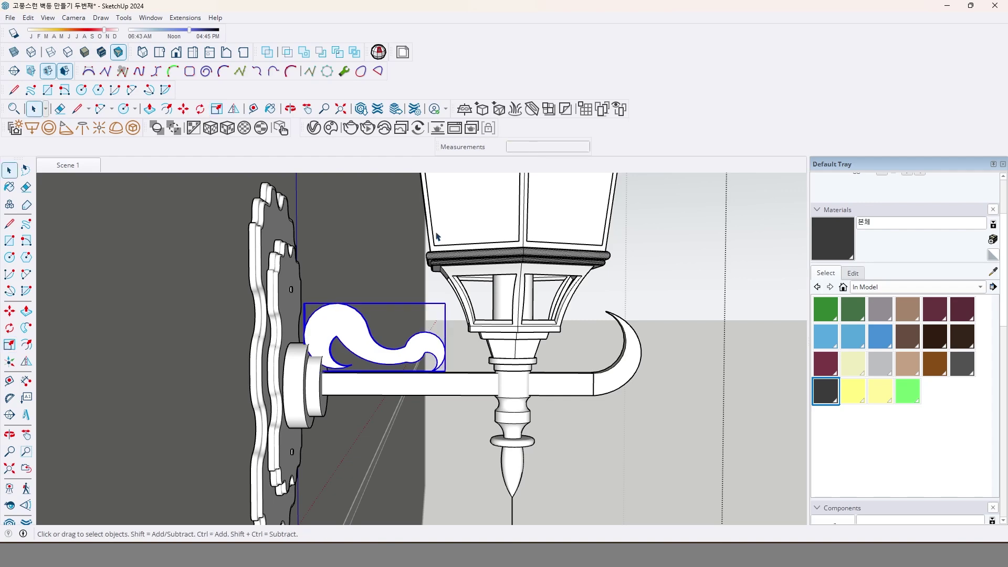
- Move the scroll about 12 mm outward along the bracket arm and lower it about 5 mm onto the arm
middle_click_drag(378, 284, 347, 353)
key("m")
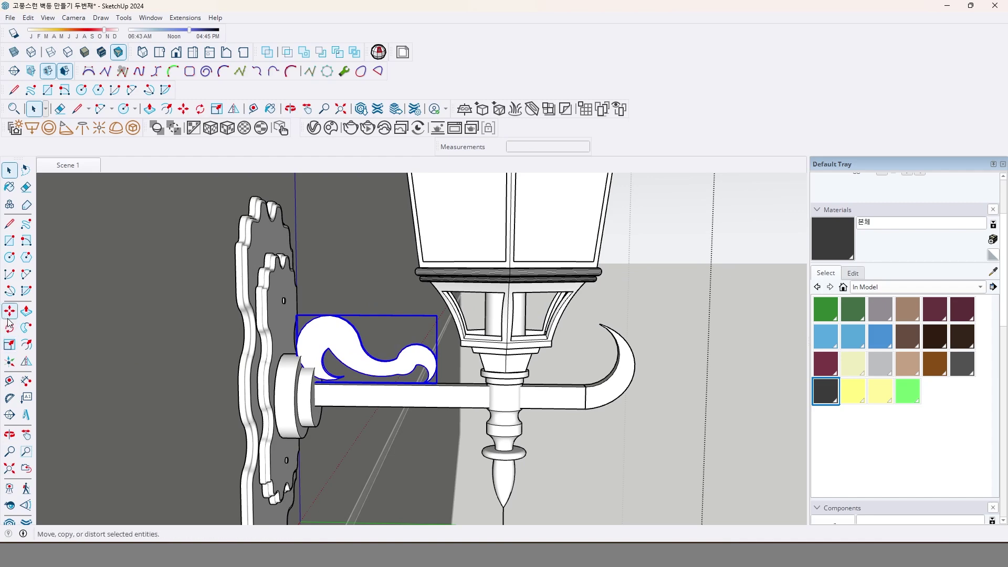
left_click(335, 385)
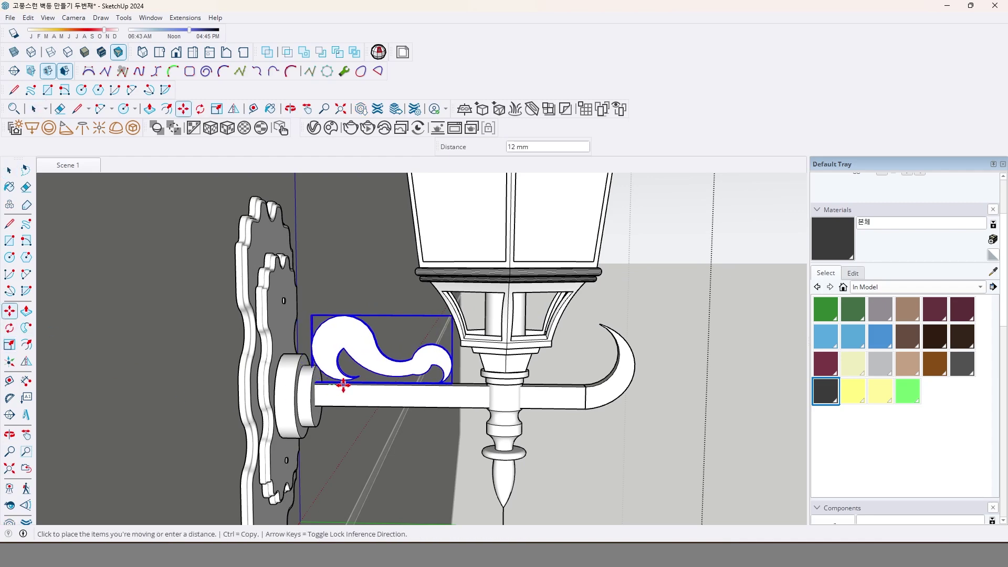
left_click(344, 378)
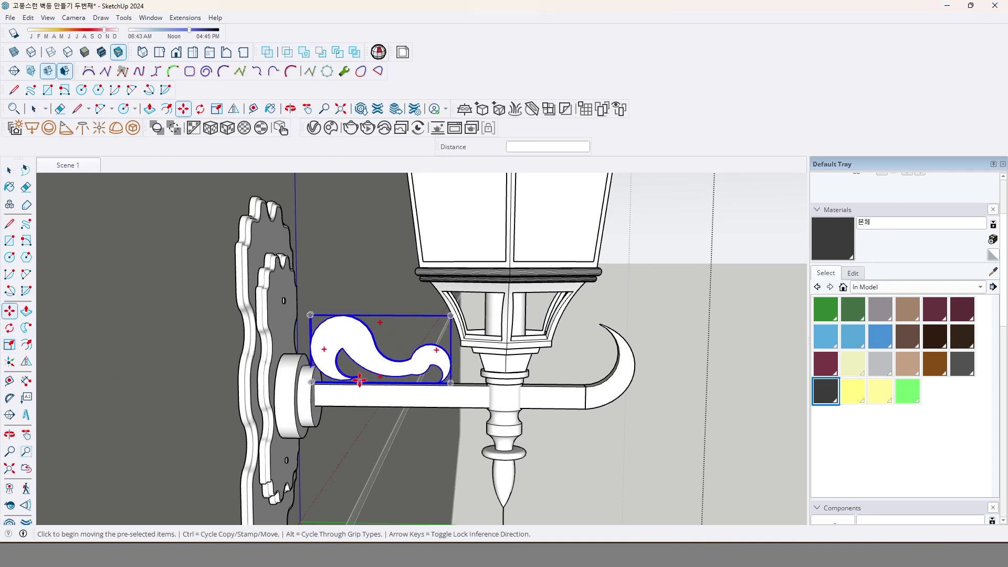
scroll(359, 381, "up", 3)
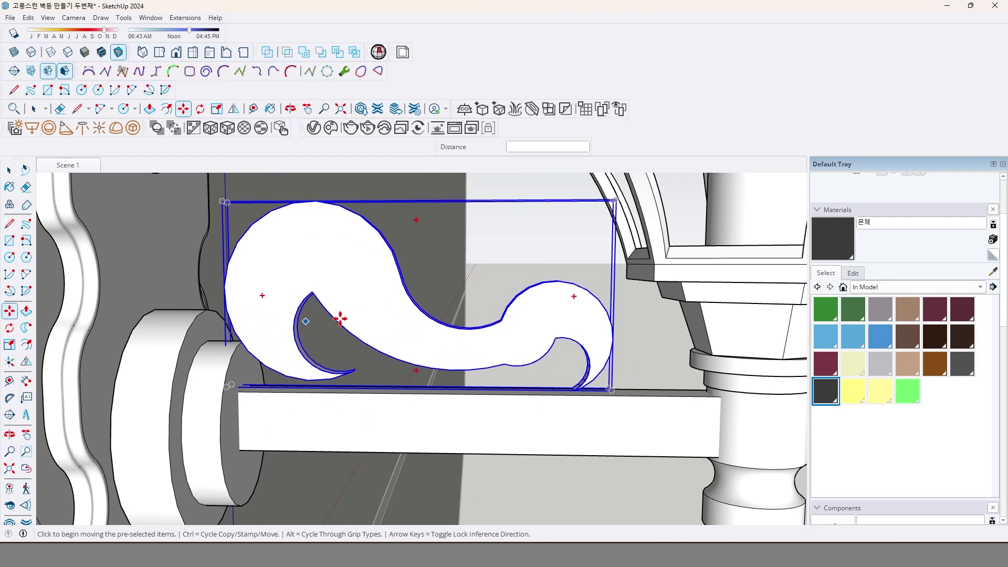
left_click(402, 359)
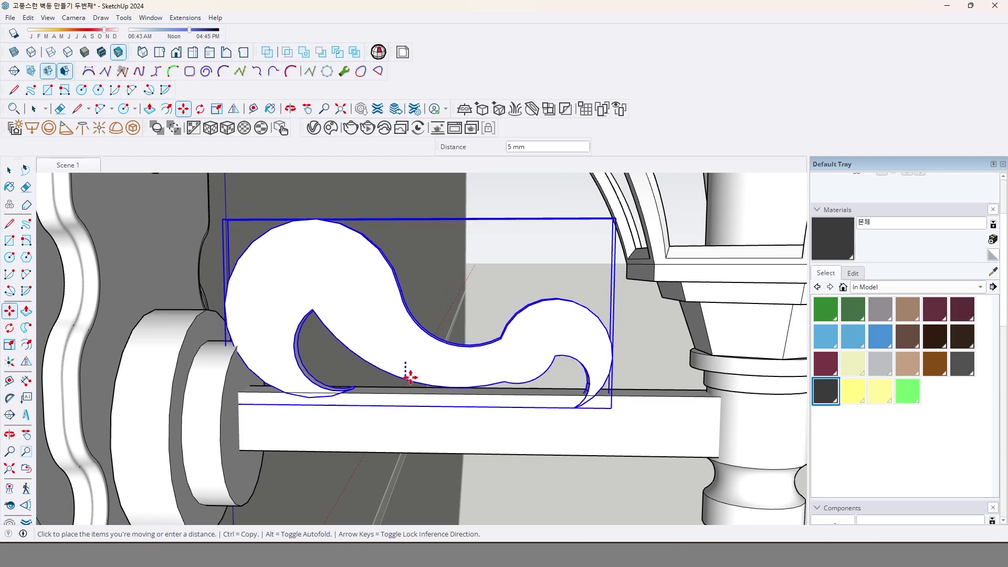
left_click(409, 377)
- Shift the scroll about 4 mm across the arm to centre it on the thickness, and about 5 mm further outward along the arm
middle_click_drag(410, 377, 270, 410)
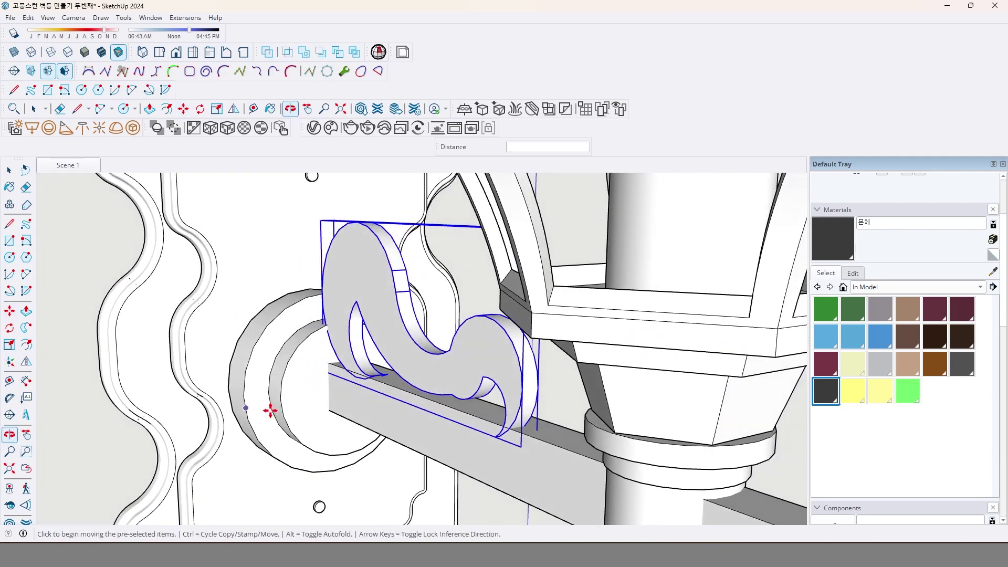
left_click(533, 435)
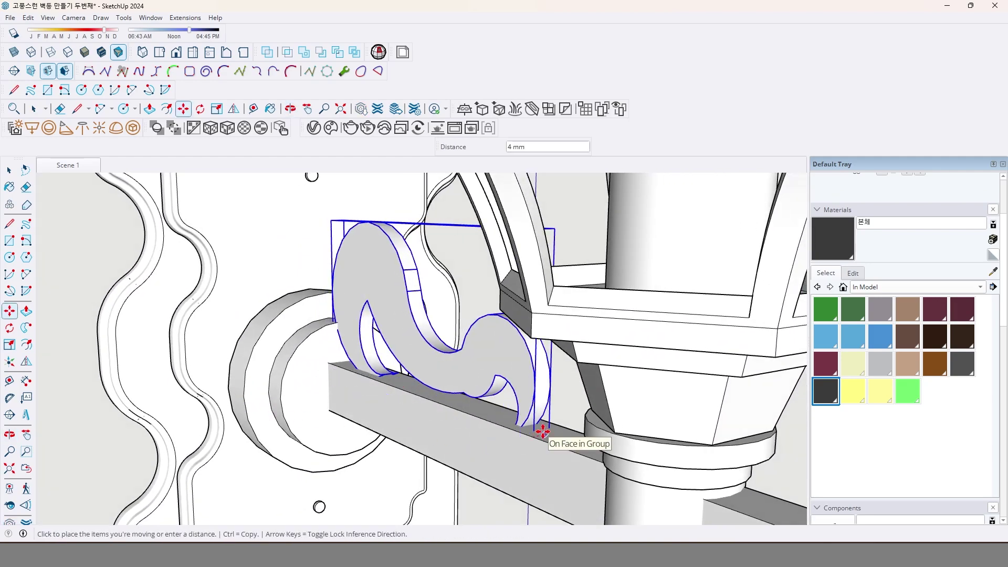
left_click(538, 428)
middle_click_drag(393, 435, 493, 413)
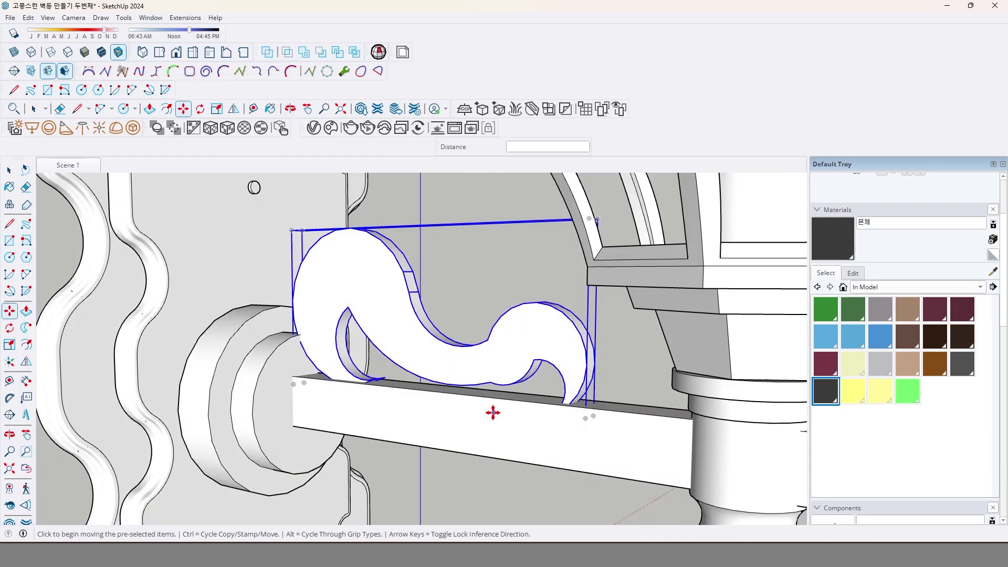
left_click(425, 389)
left_click(437, 394)
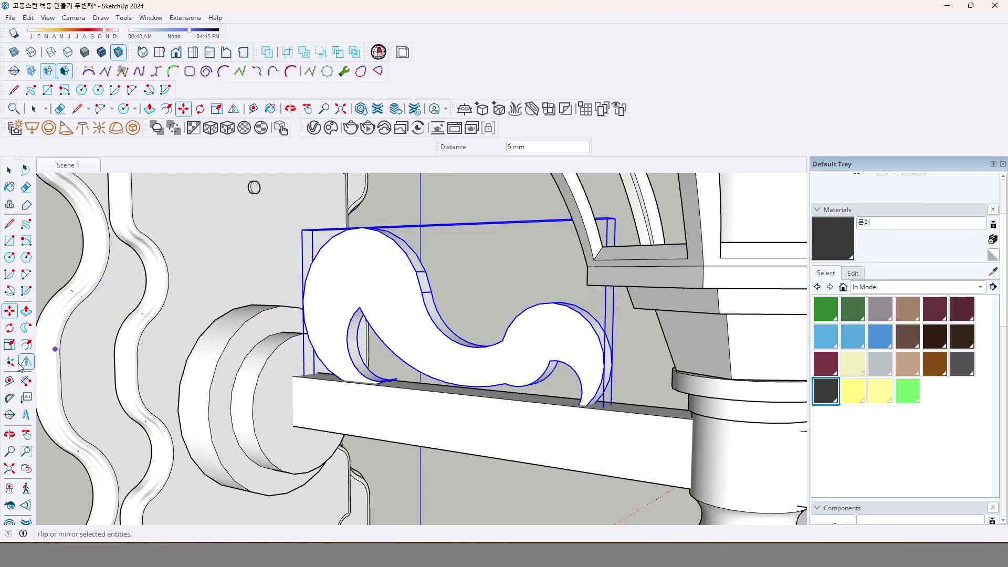
- Flip the scroll downward about the arm's horizontal mid-plane as a copy, keeping the original above the arm
left_click(21, 364)
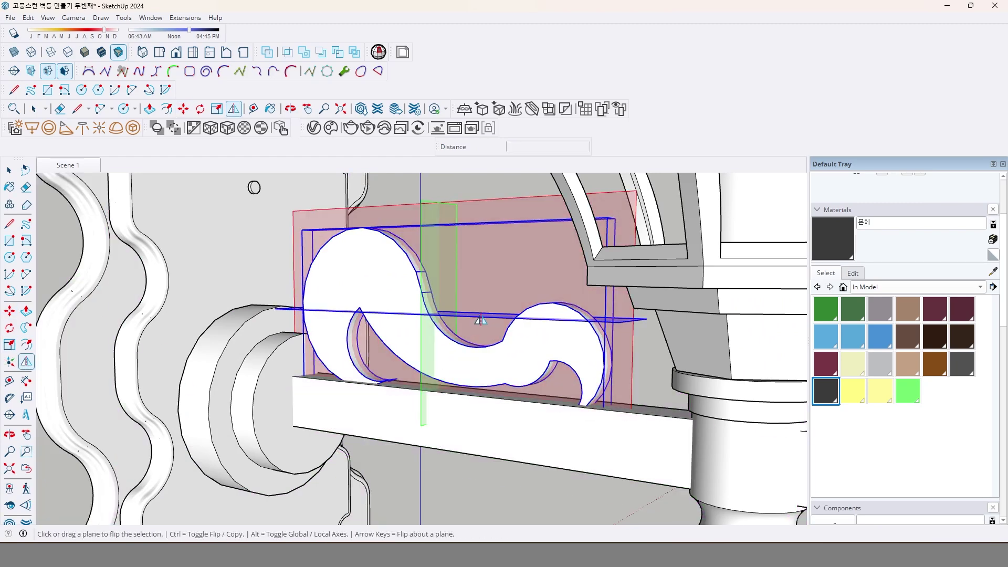
left_click(319, 409)
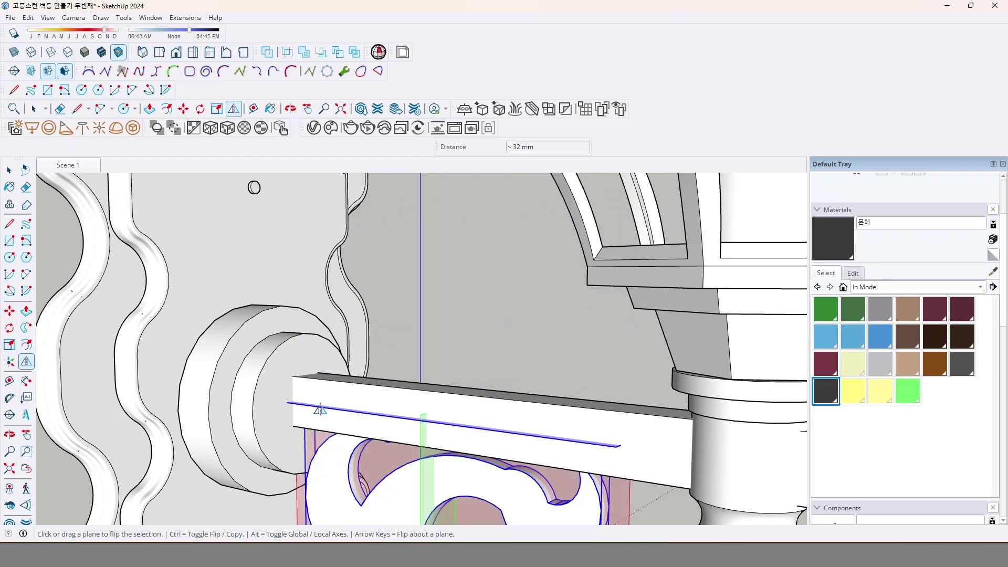
key("ctrl")
key("o")
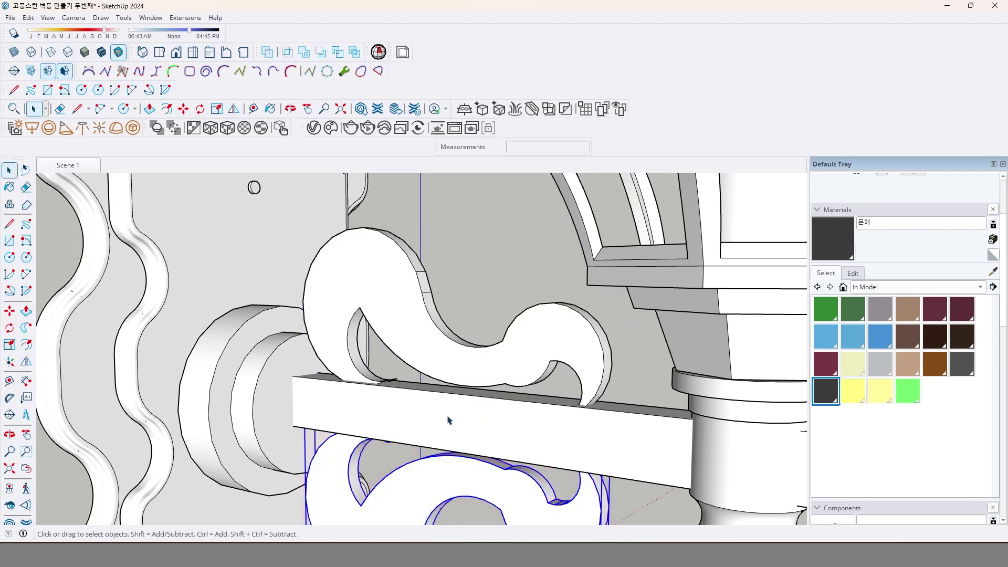
scroll(450, 415, "down", 5)
key("space")
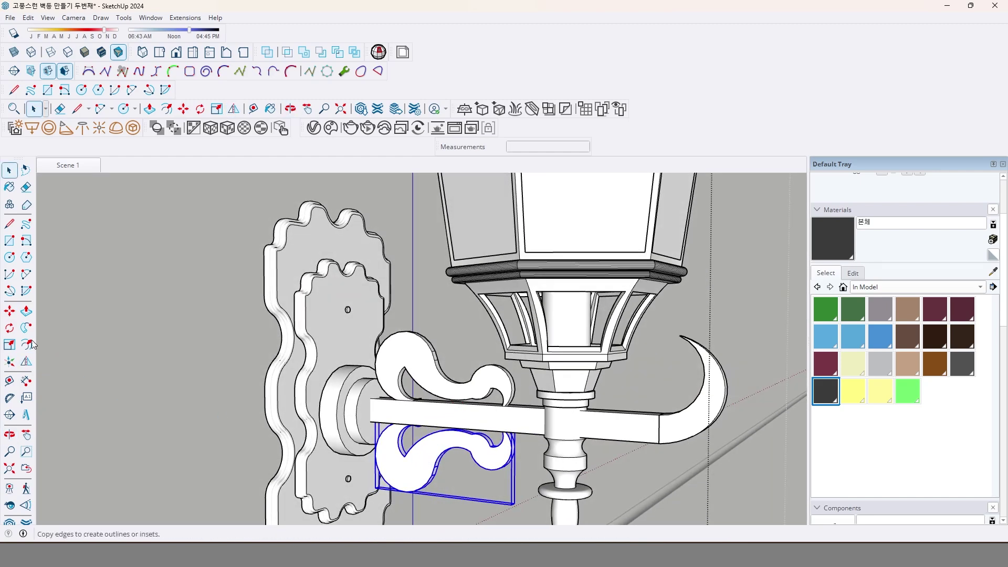
- Scale the lower scroll copy in length and height by 0.8 from its lower outer corner
left_click(11, 345)
scroll(512, 507, "up", 5)
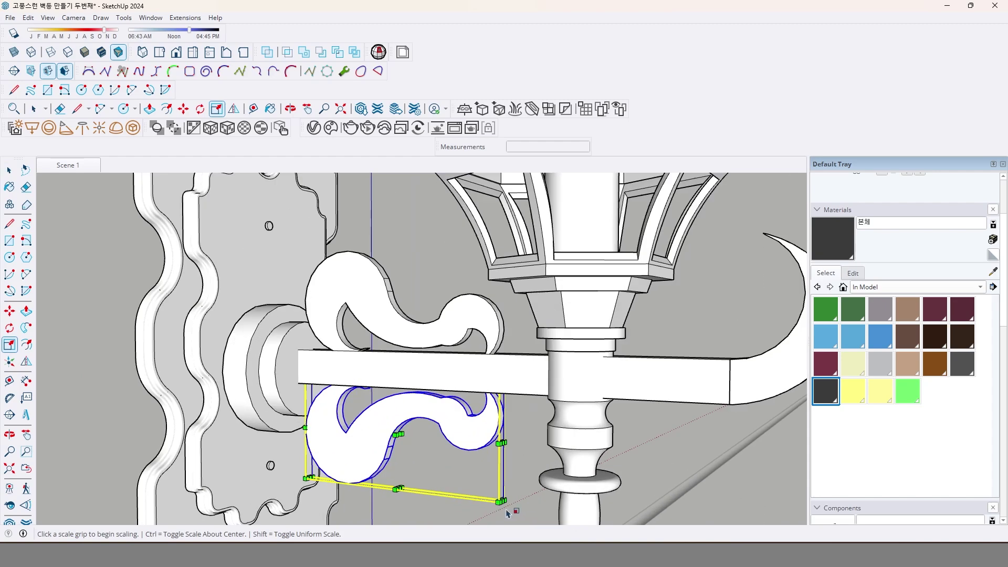
left_click(503, 503)
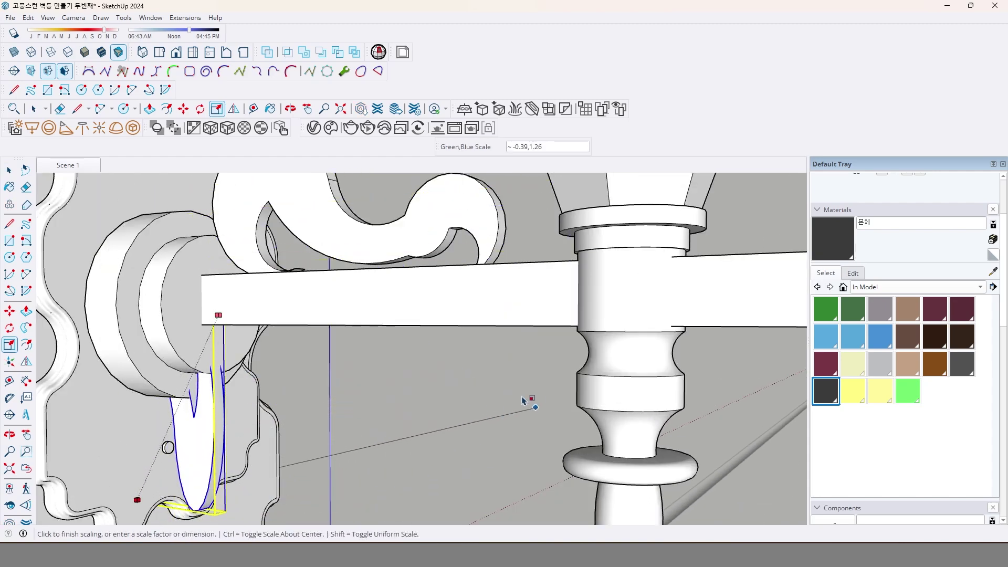
scroll(522, 412, "down", 3)
middle_click_drag(473, 420, 638, 417)
left_click(692, 419)
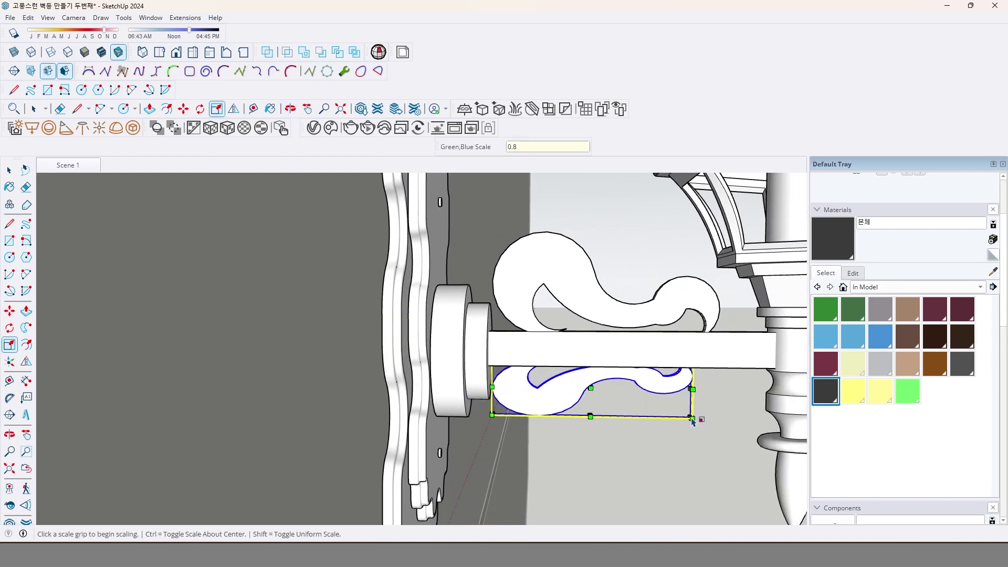
key("space")
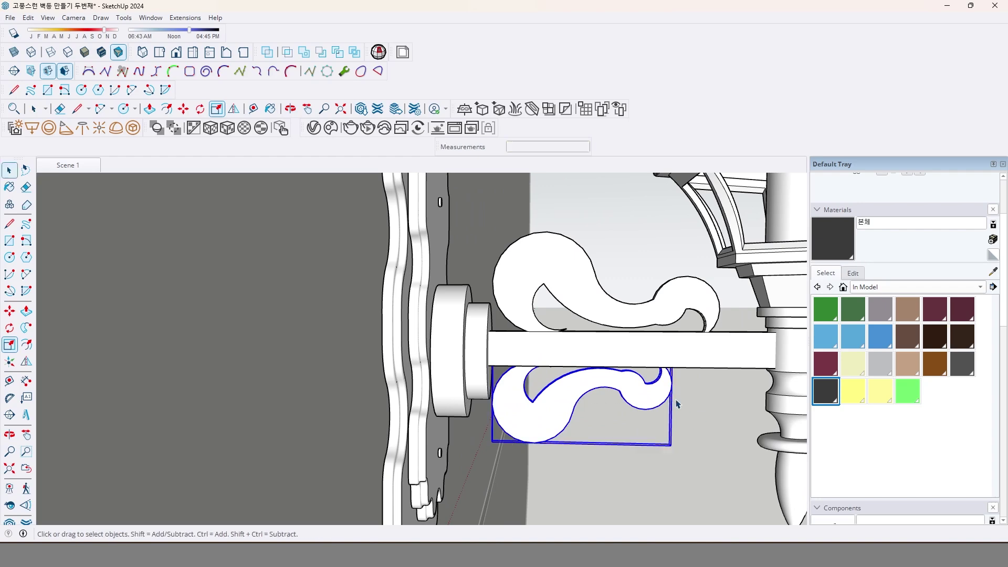
middle_click_drag(678, 415, 502, 399)
scroll(480, 390, "down", 5)
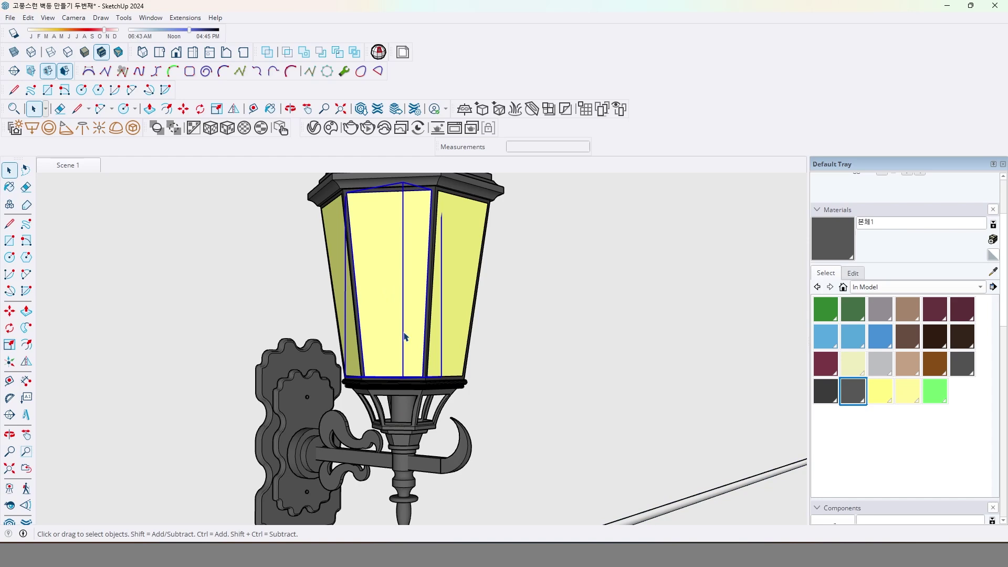
- Add a section plane parallel to the wall in front of the lantern, accepting the default name and symbol
scroll(406, 336, "down", 2)
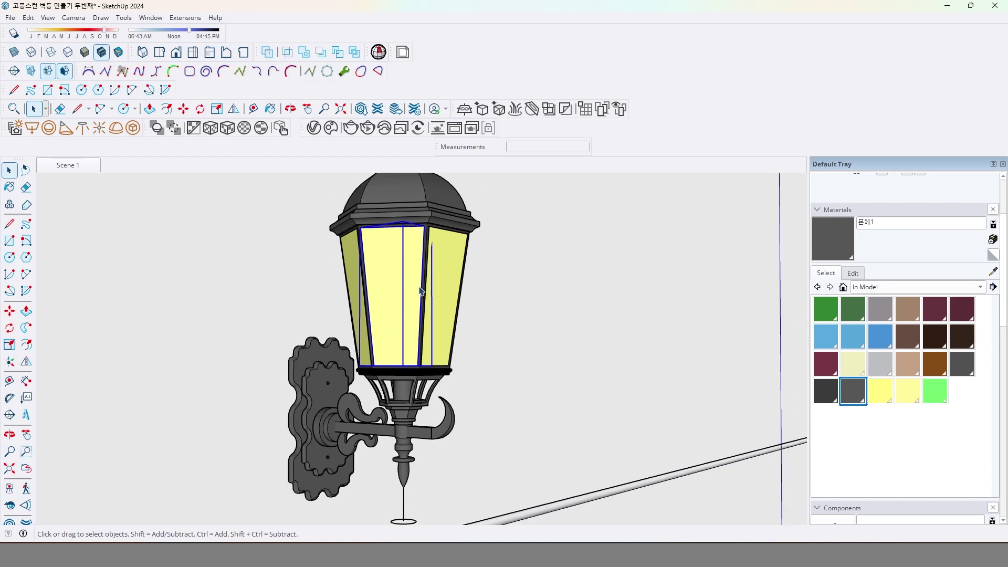
middle_click_drag(422, 291, 399, 273)
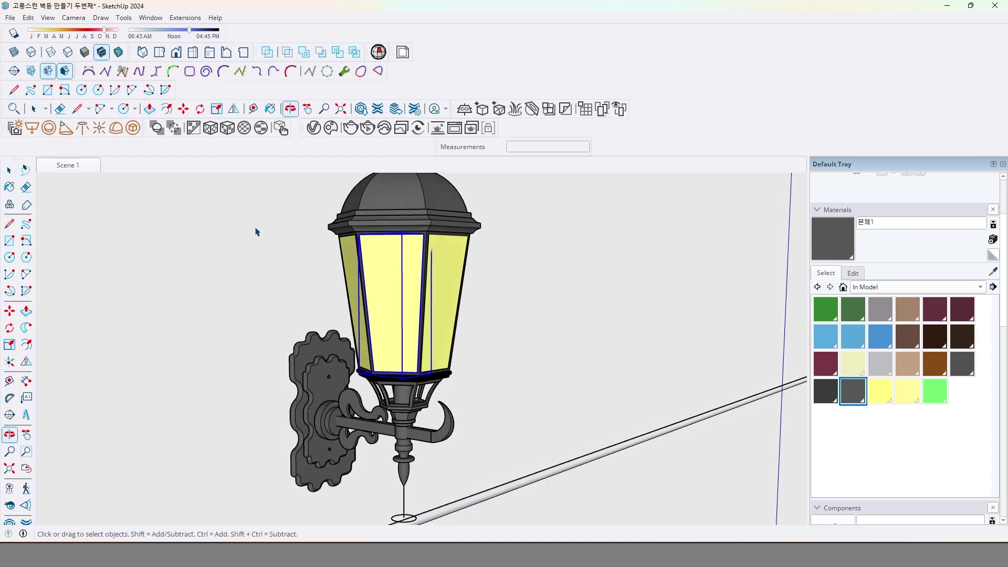
left_click(14, 71)
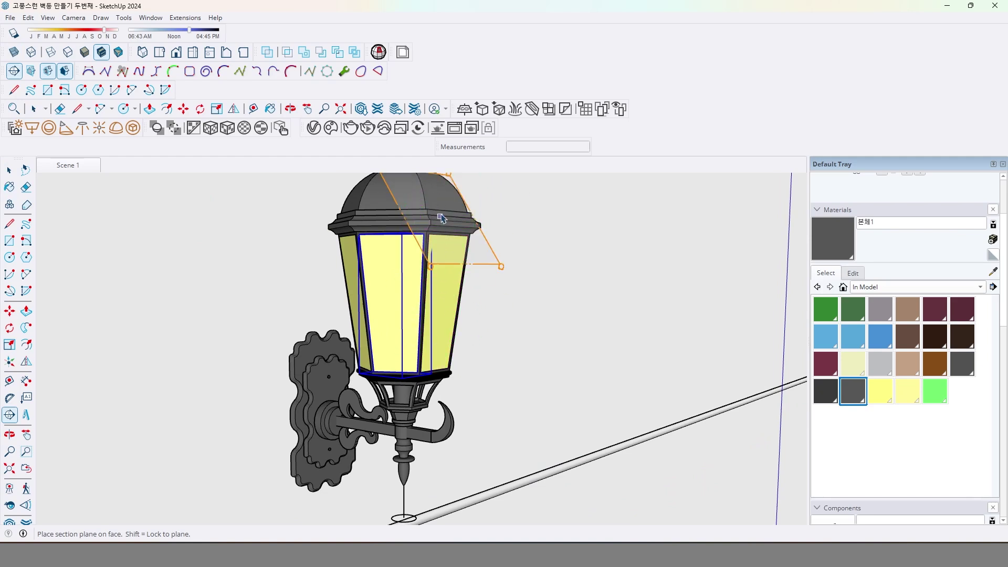
left_click(470, 267)
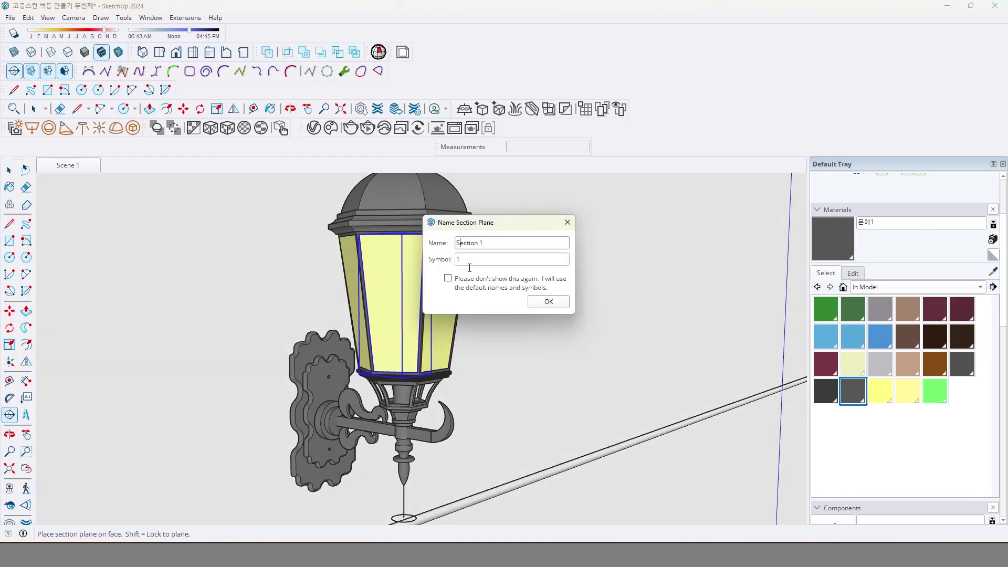
left_click(549, 302)
key("space")
- Move the section plane about 81 mm toward the wall so it cuts through the lantern and bulb
scroll(505, 315, "down", 5)
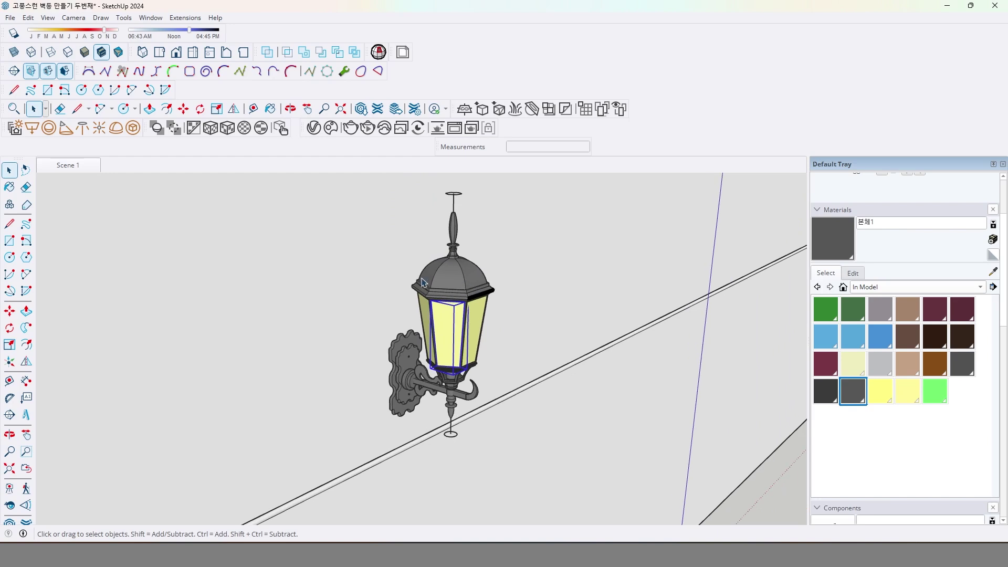
scroll(424, 282, "down", 5)
left_click(307, 369)
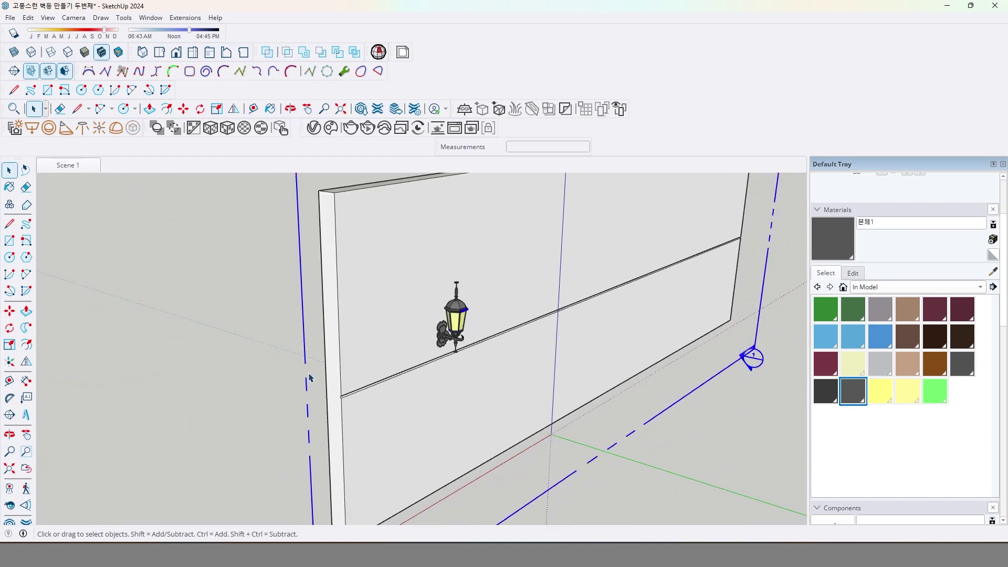
scroll(383, 347, "up", 3)
key("m")
scroll(446, 320, "up", 3)
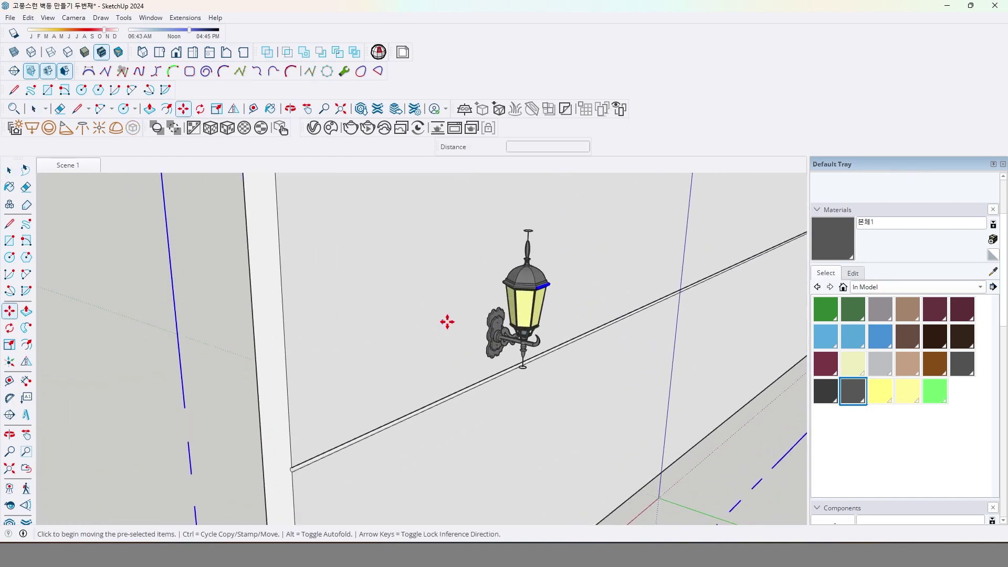
left_click(478, 361)
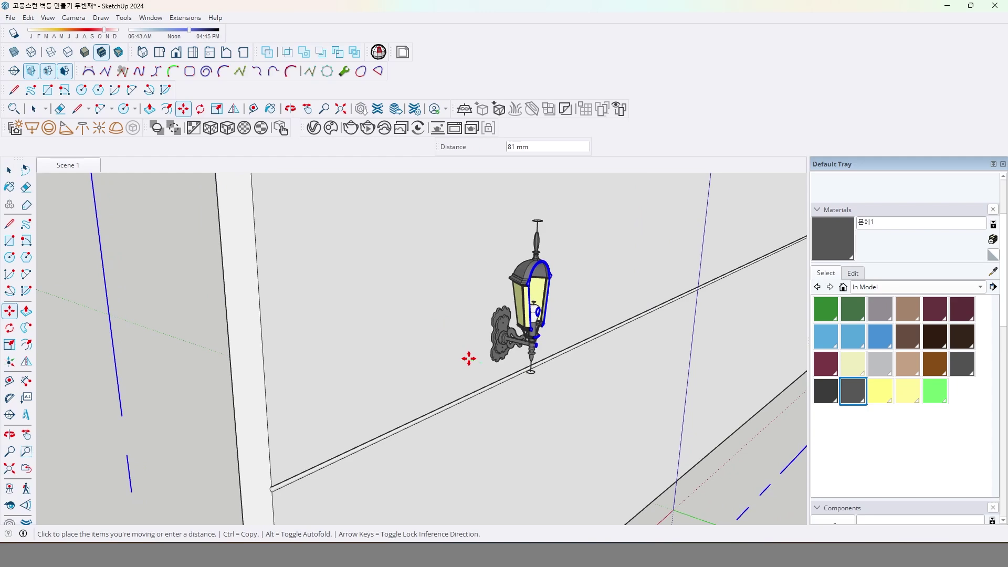
left_click(472, 360)
scroll(550, 299, "up", 2)
scroll(549, 299, "up", 6)
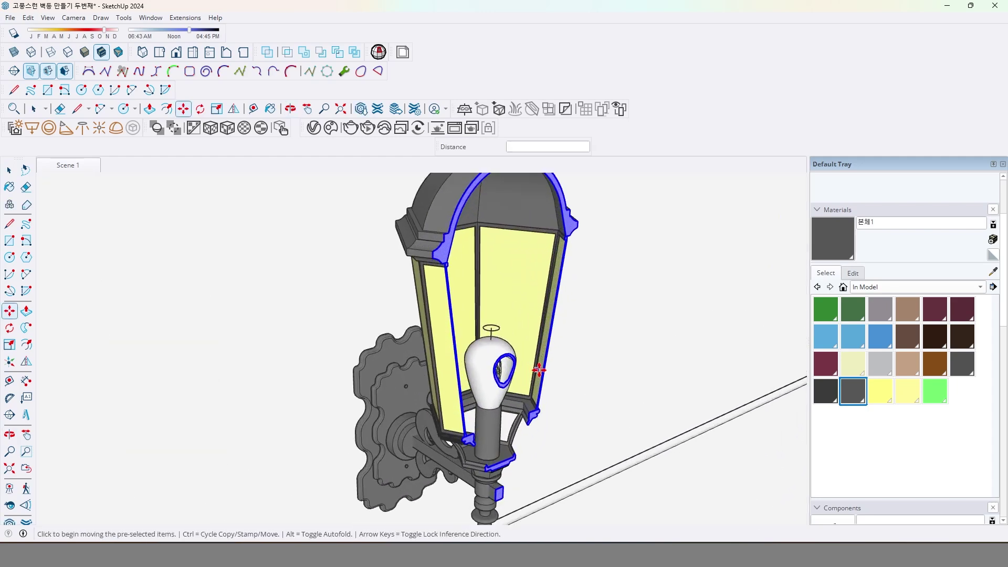
- Create a light red material named 전구유리 and paint the bulb's glass with it
middle_click_drag(520, 372, 420, 370)
scroll(420, 370, "up", 5)
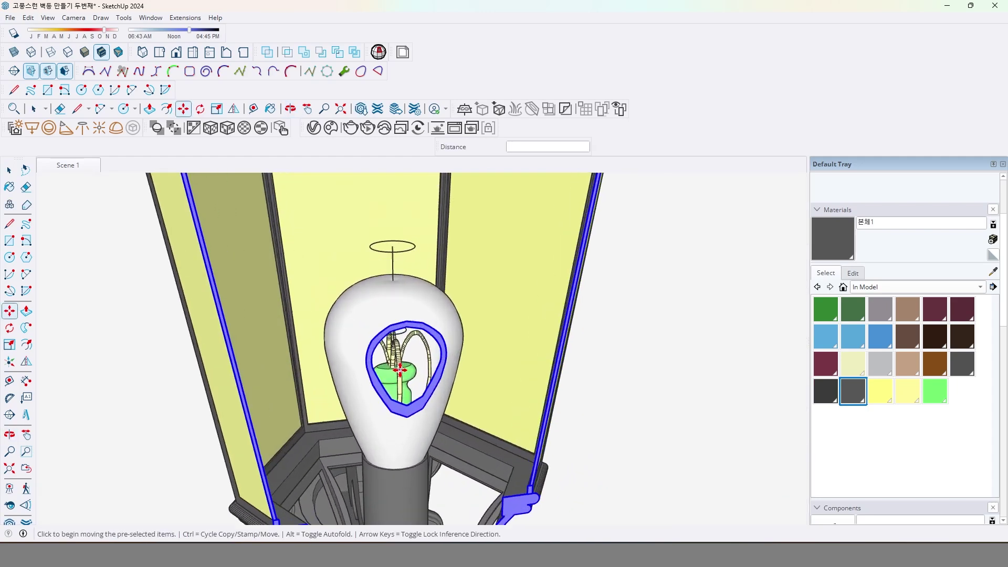
key("space")
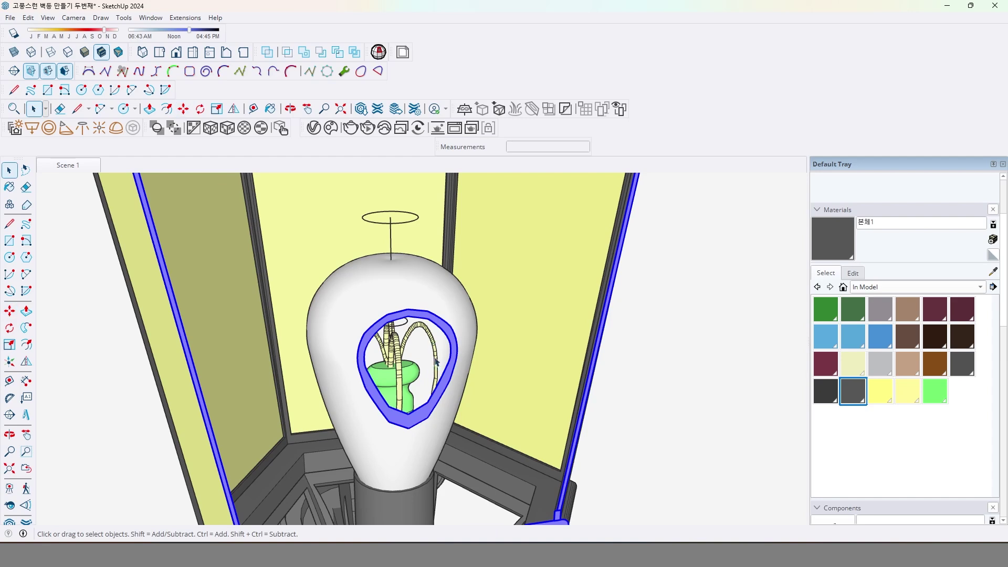
left_click(451, 355)
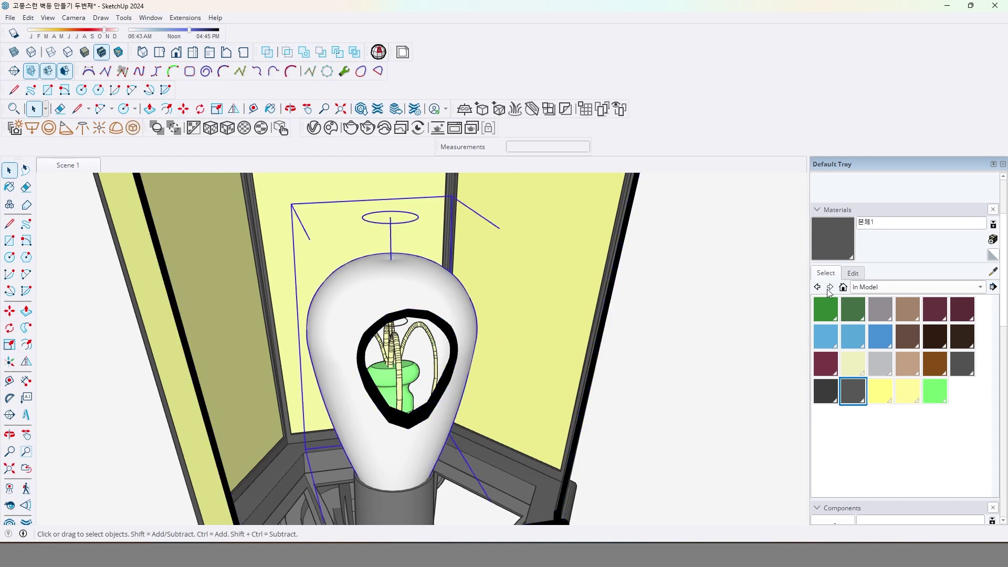
left_click(993, 240)
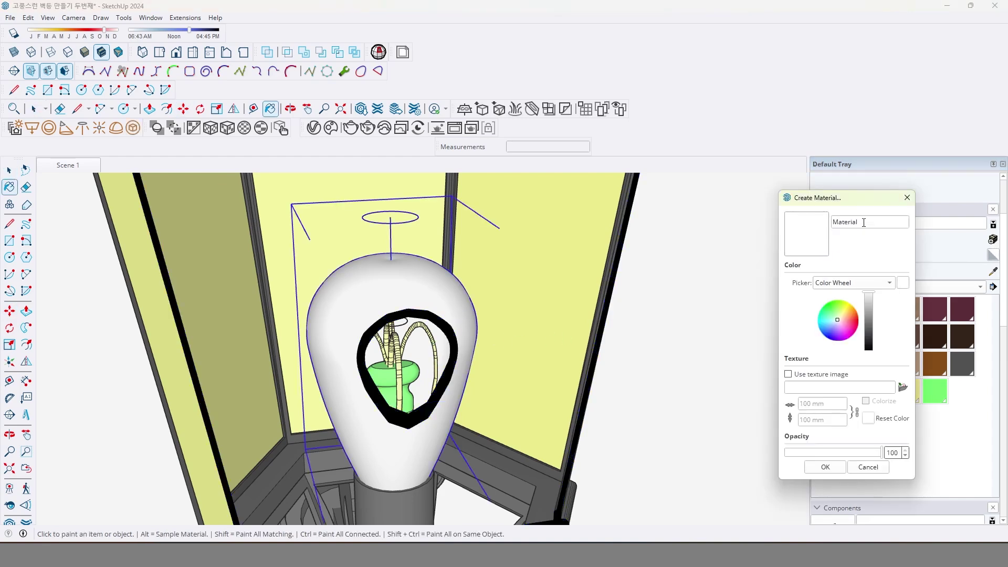
type("전구유리")
left_click(850, 320)
left_click(827, 468)
left_click(446, 302)
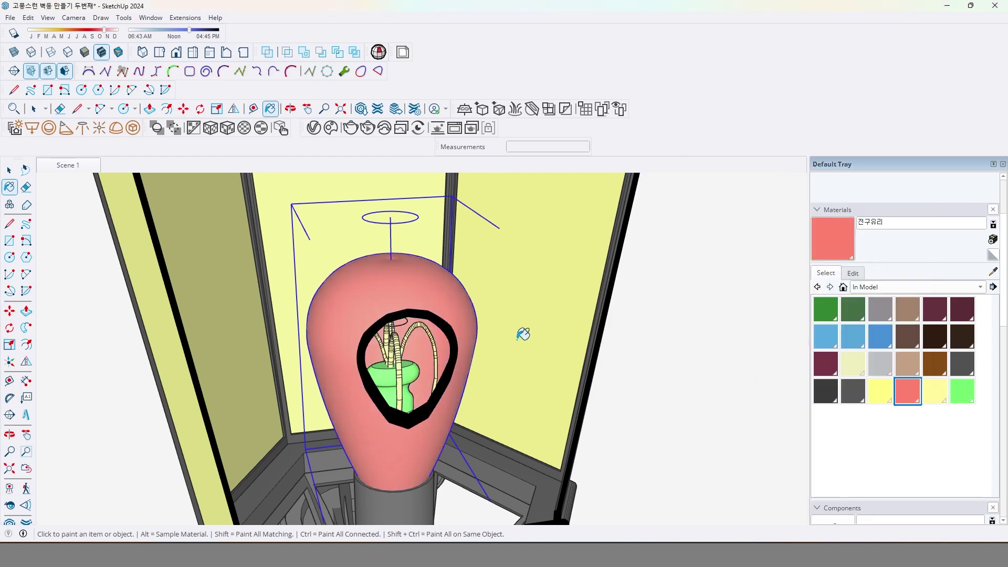
key("space")
- Restore the saved Scene 1 view without the section cut
scroll(460, 385, "down", 3)
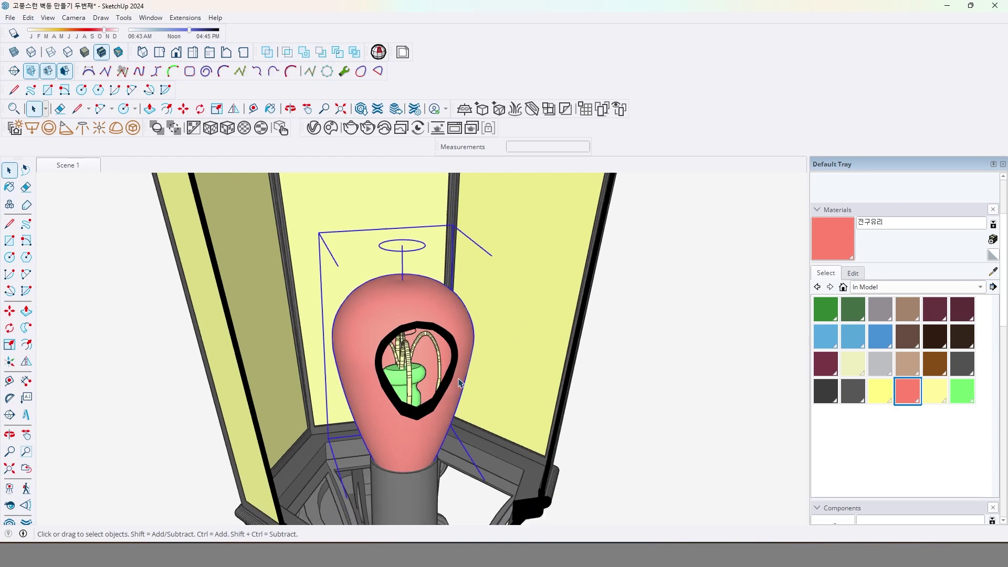
middle_click_drag(449, 402, 469, 365)
scroll(464, 497, "down", 6)
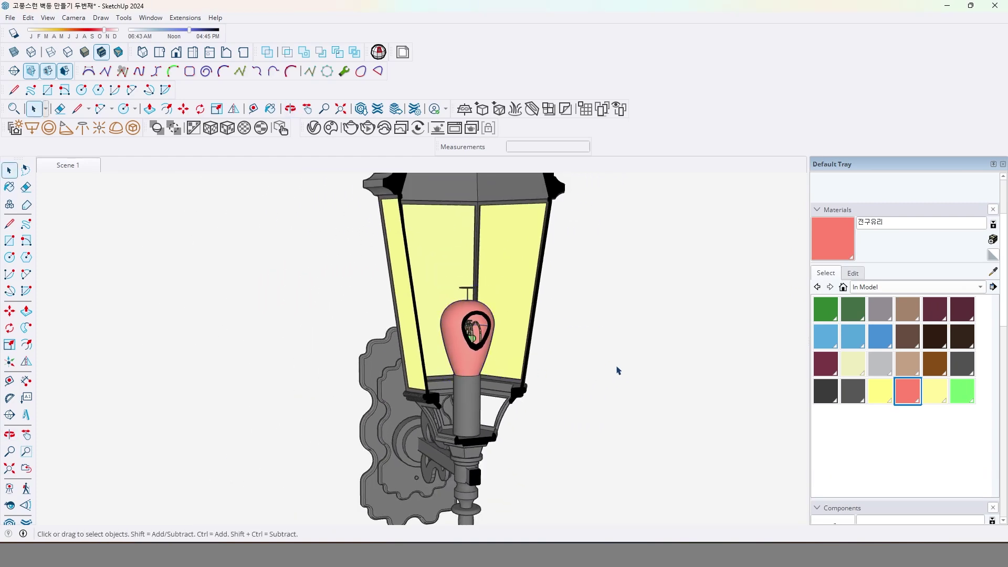
scroll(605, 366, "down", 2)
middle_click_drag(604, 389, 513, 380)
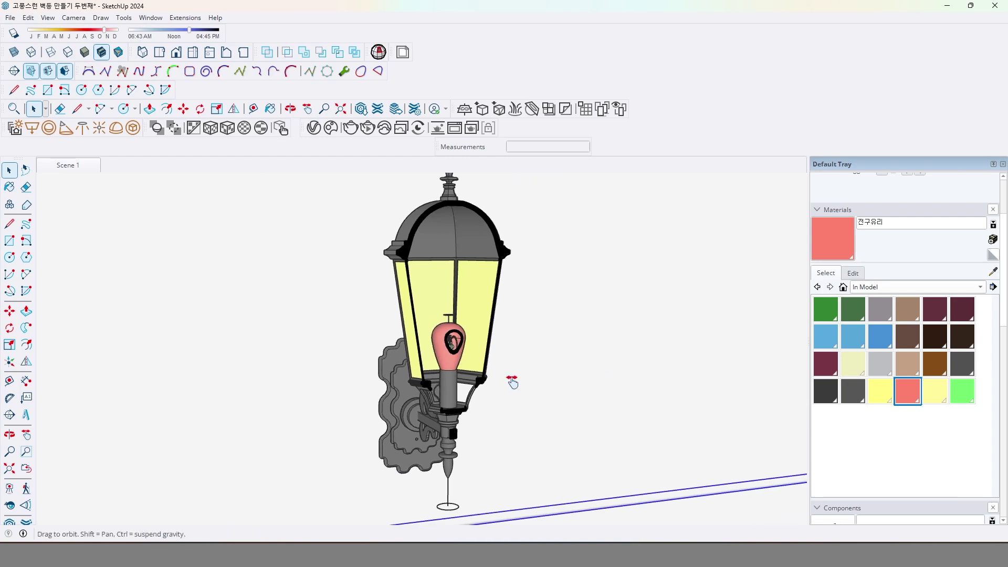
scroll(515, 381, "down", 5)
left_click(518, 379)
scroll(497, 366, "up", 2)
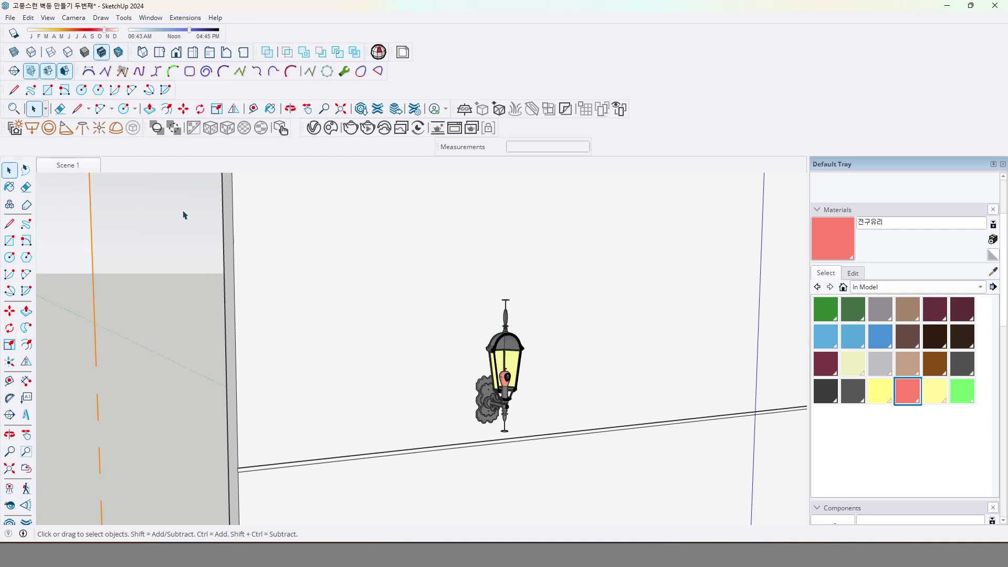
middle_click_drag(443, 339, 146, 200)
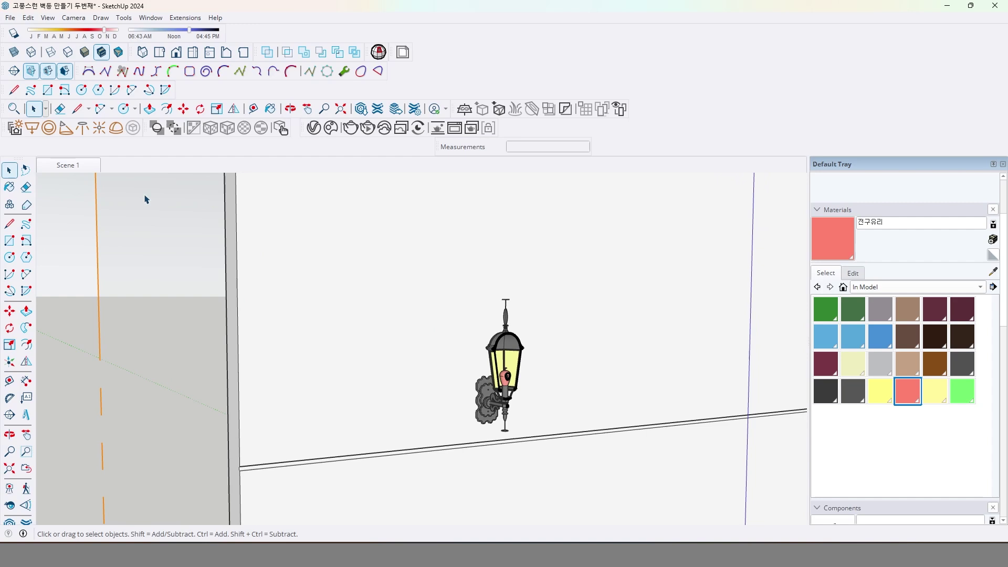
left_click(69, 166)
scroll(299, 347, "down", 3)
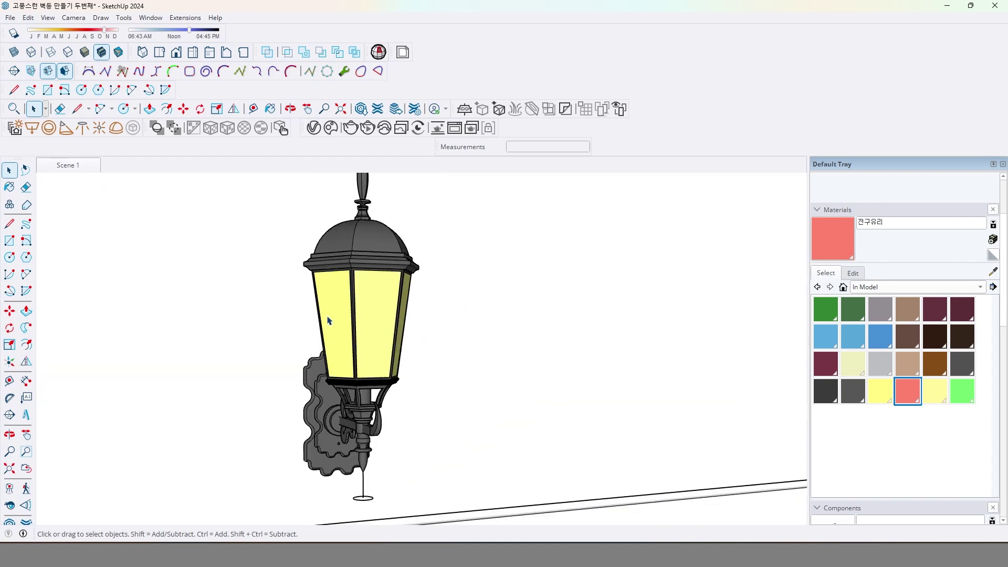
- Open the V-Ray render output settings and set the aspect ratio to Custom
left_click(315, 128)
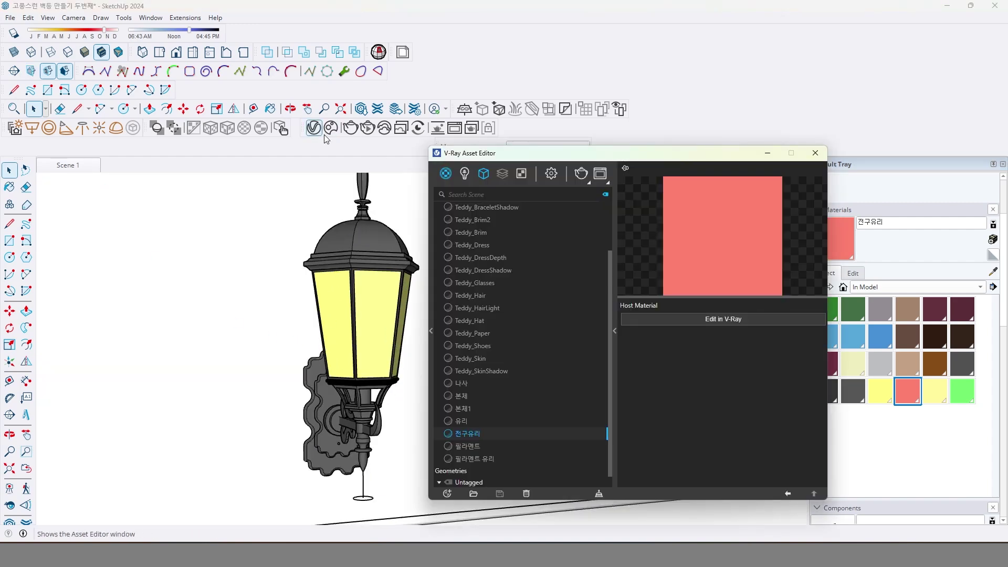
left_click(552, 174)
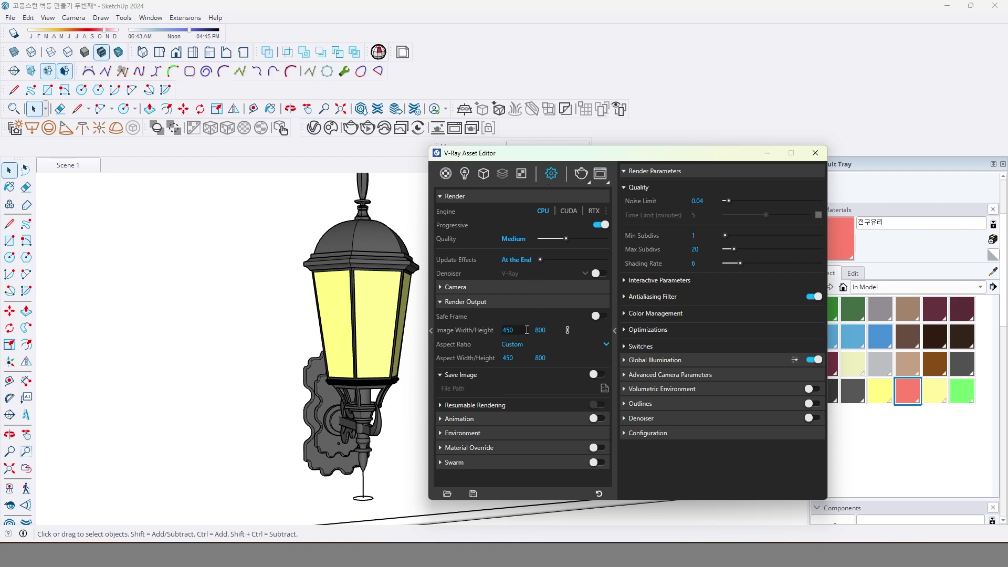
left_click_drag(527, 330, 449, 342)
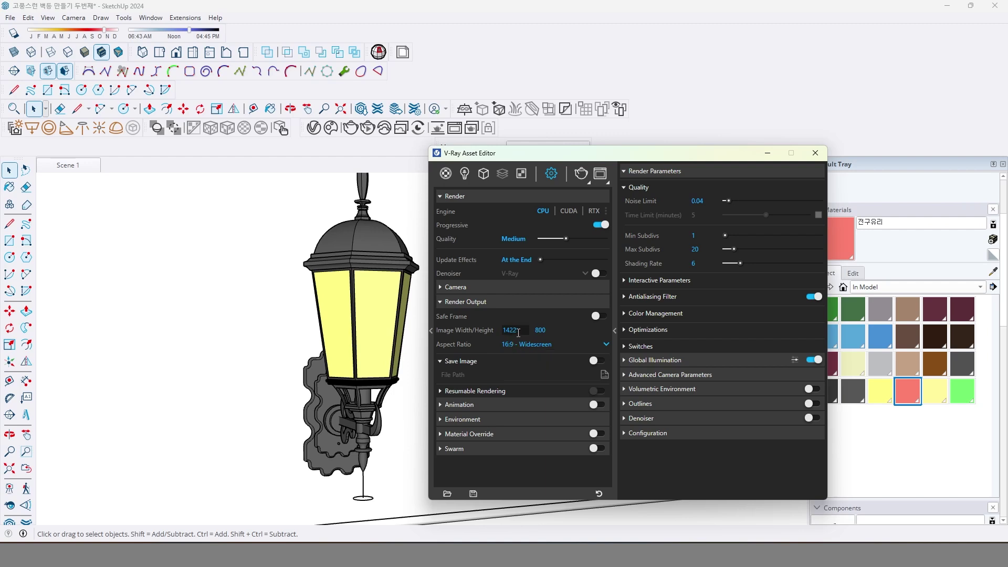
double_click(518, 333)
left_click(515, 344)
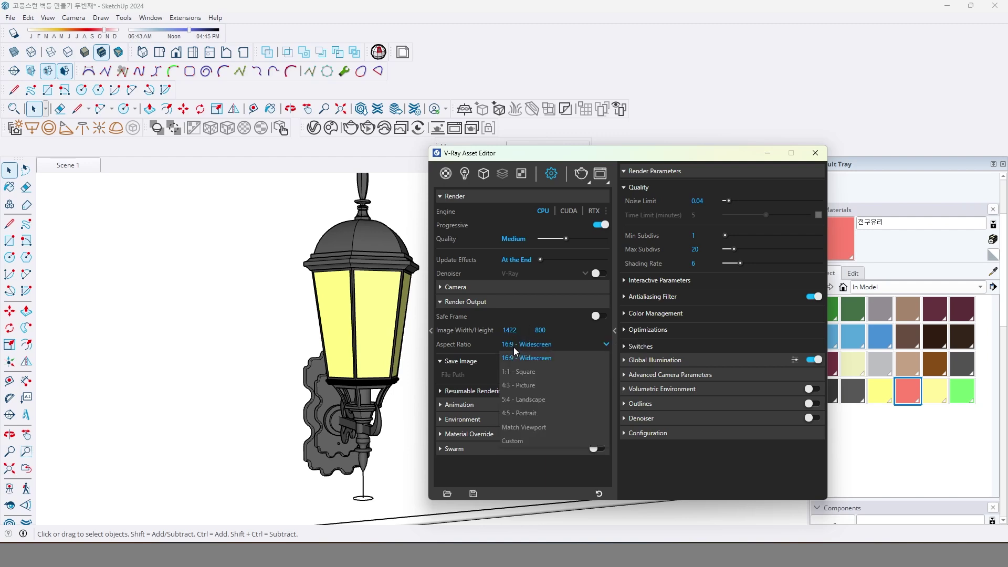
left_click(513, 431)
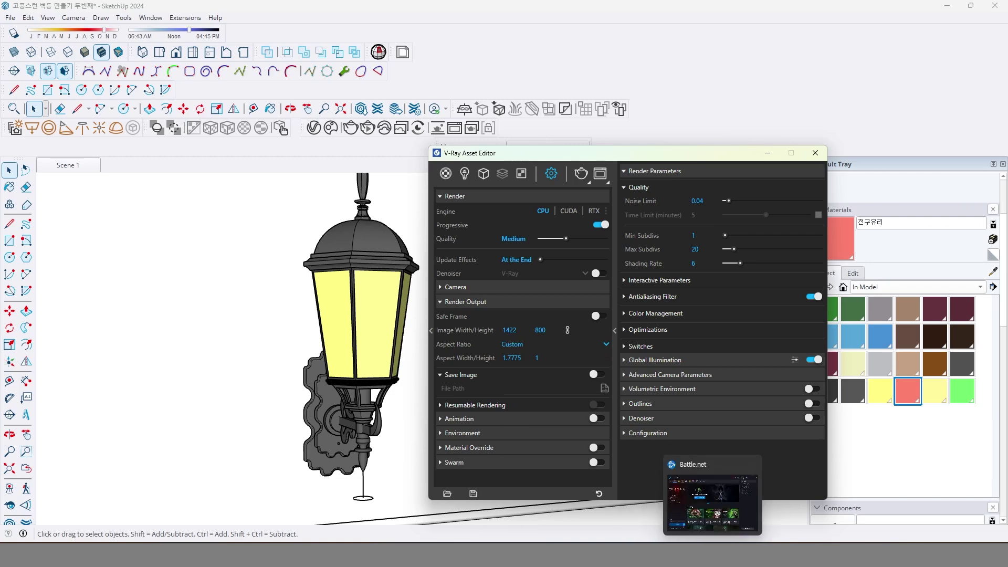
- Check the finished lantern render in the other SketchUp model's V-Ray Frame Buffer, and return to the current model
left_click(737, 523)
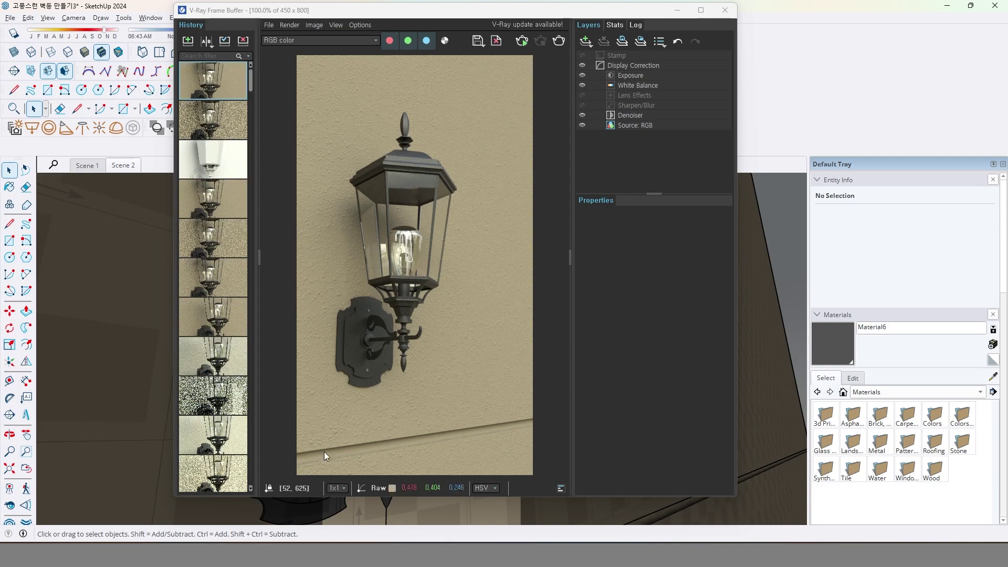
left_click(735, 13)
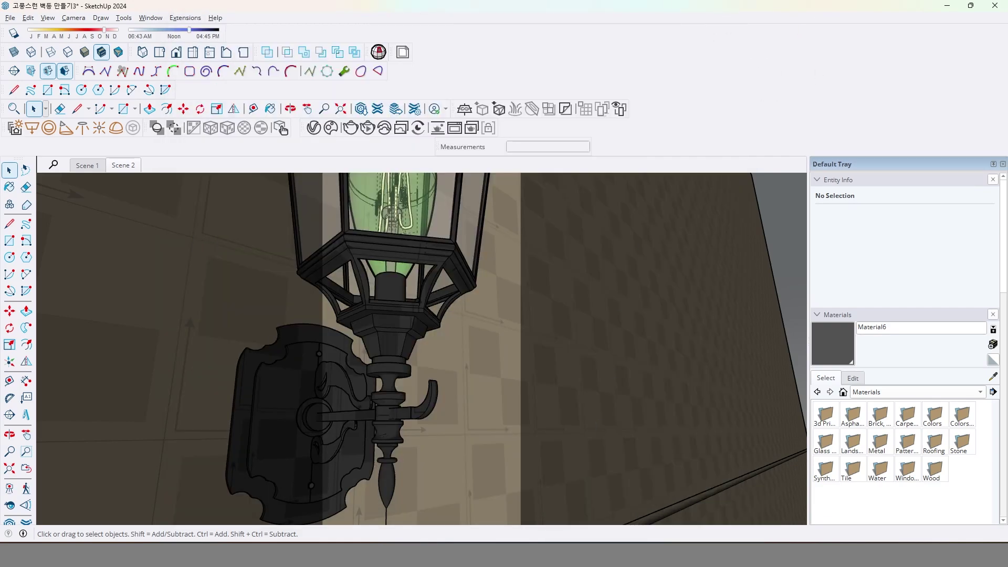
left_click(726, 511)
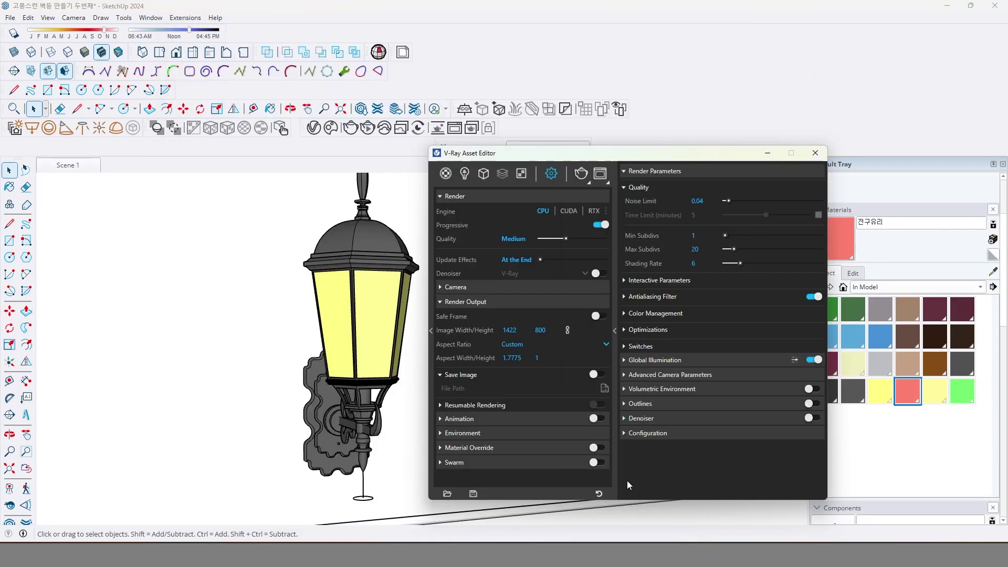
- Set the render's custom aspect to 450 by 800 and its image width to 1000
left_click(521, 342)
left_click(517, 362)
double_click(519, 358)
type("450")
left_click(543, 360)
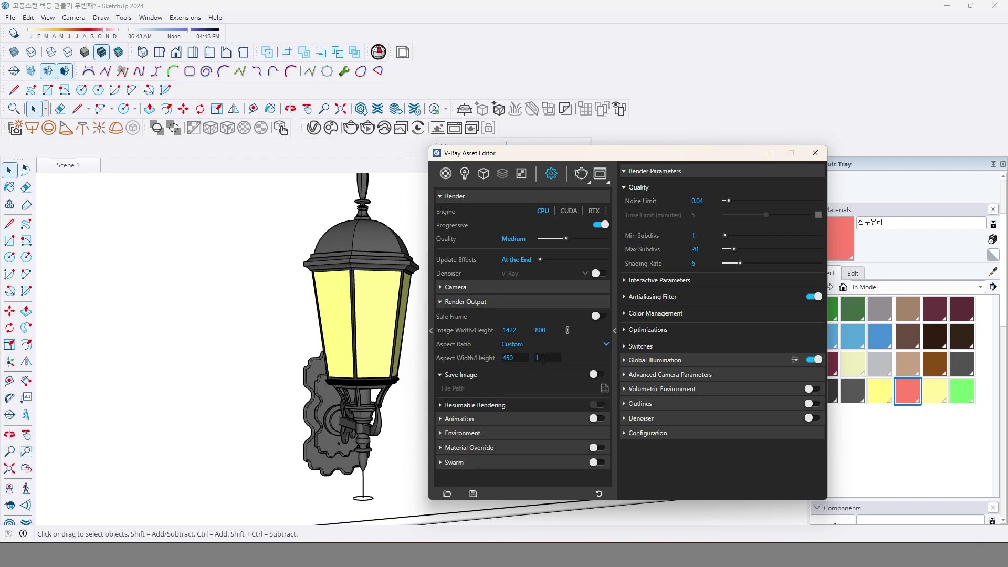
double_click(543, 359)
left_click(517, 326)
key("Return")
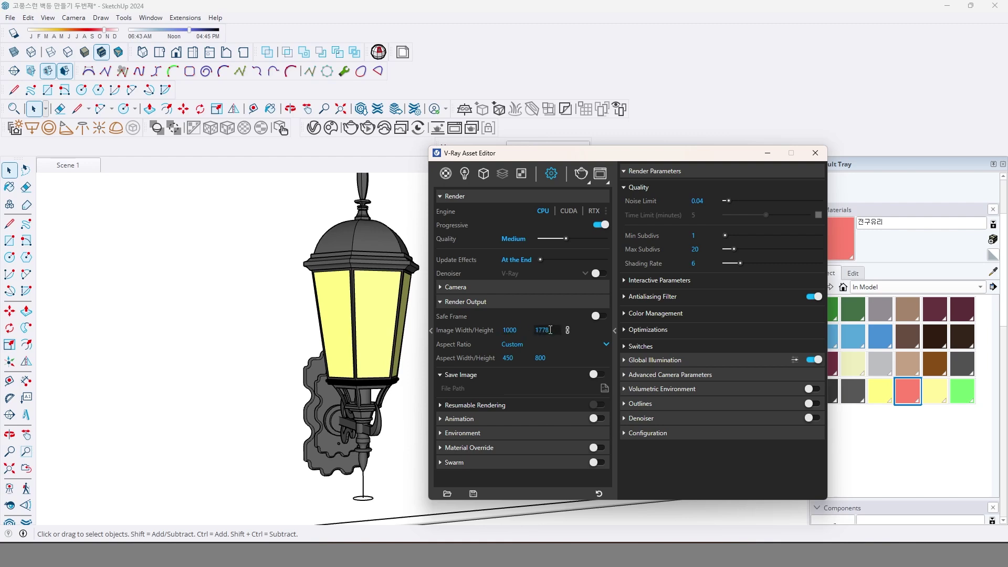
- Set the render output's image width to 450 and turn on the safe frame
double_click(517, 332)
type("450")
key("Return")
left_click(600, 315)
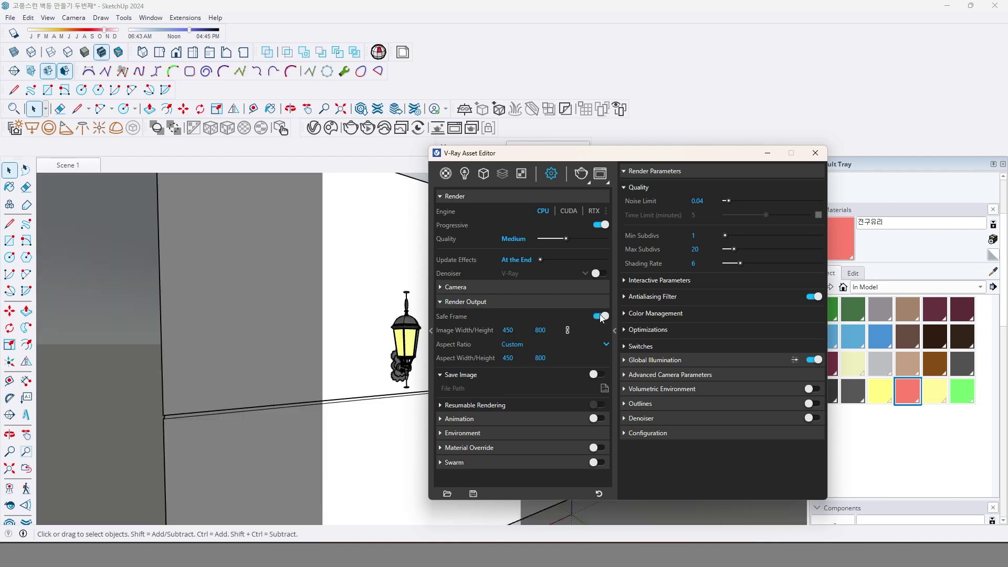
left_click_drag(537, 159, 700, 169)
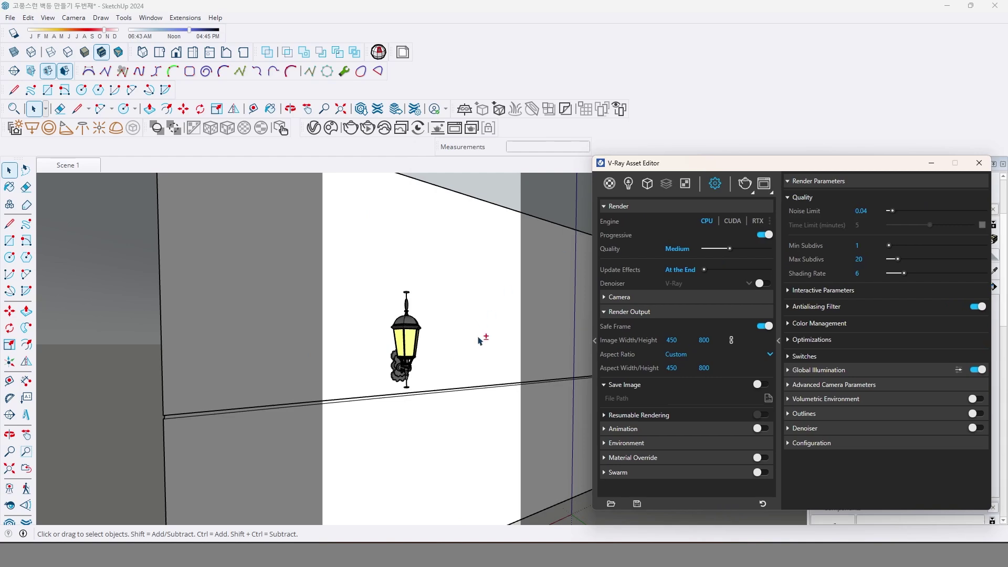
- Frame the whole wall lantern at an angle inside the portrait safe frame
scroll(433, 344, "up", 4)
middle_click_drag(427, 348, 472, 391)
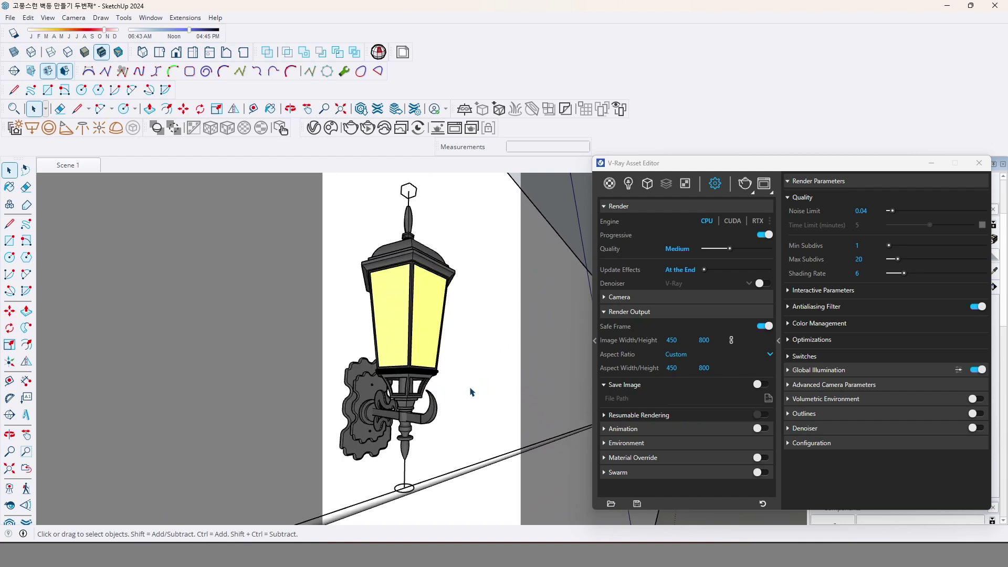
right_click(85, 169)
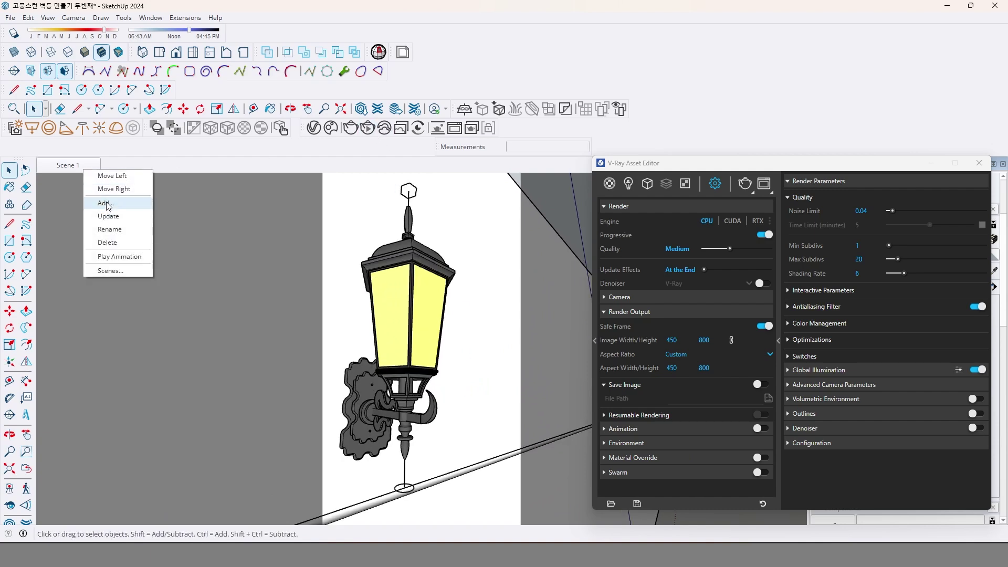
key("Escape")
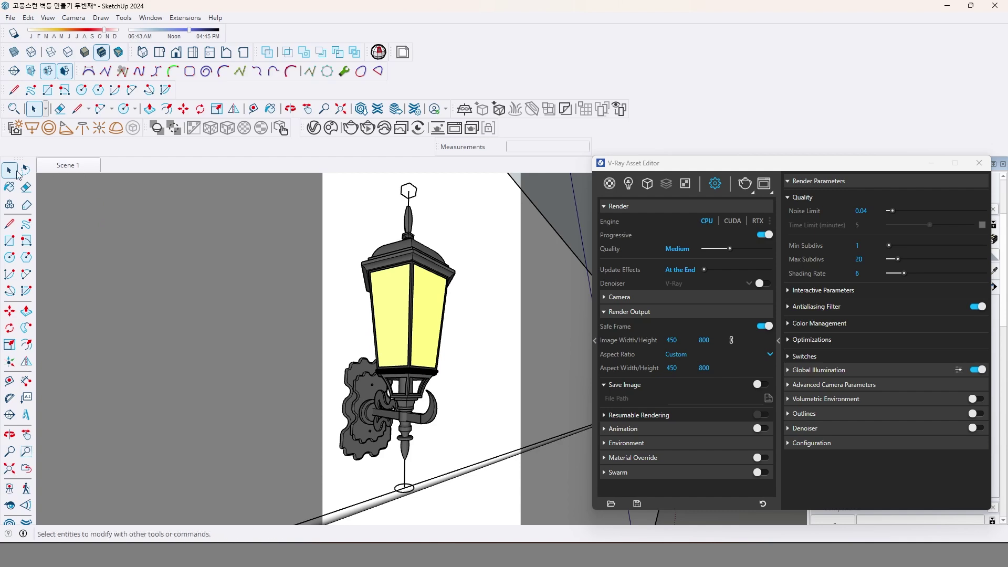
middle_click_drag(357, 359, 411, 359)
- Set the camera's field of view to 40 degrees and update Scene 1 with the current view
left_click(73, 17)
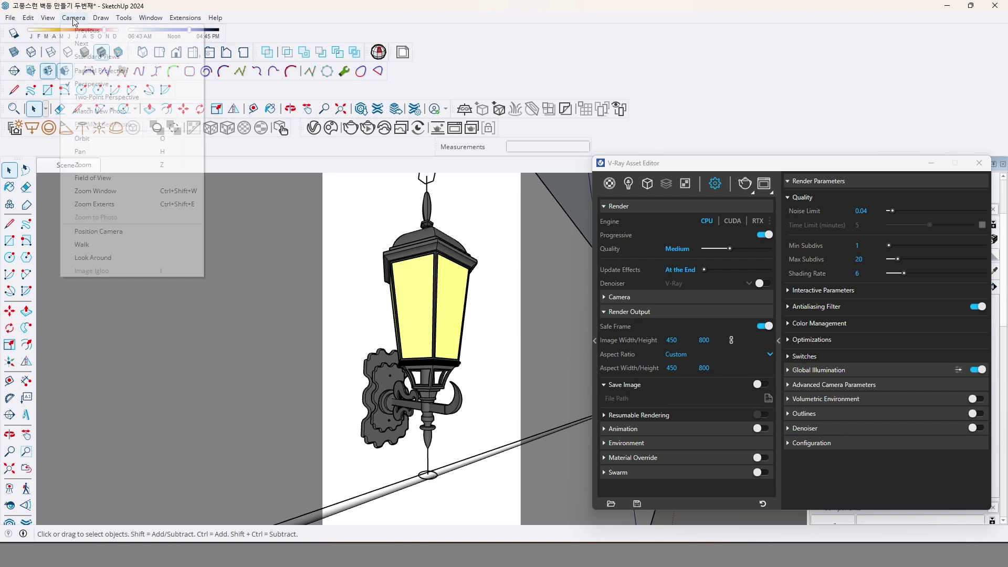
left_click(108, 178)
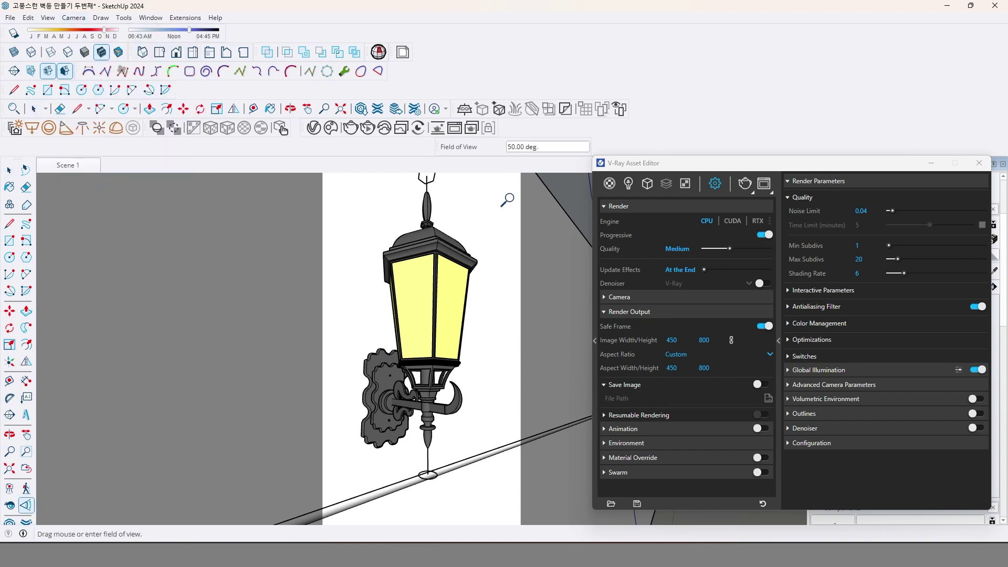
type("45")
key("Return")
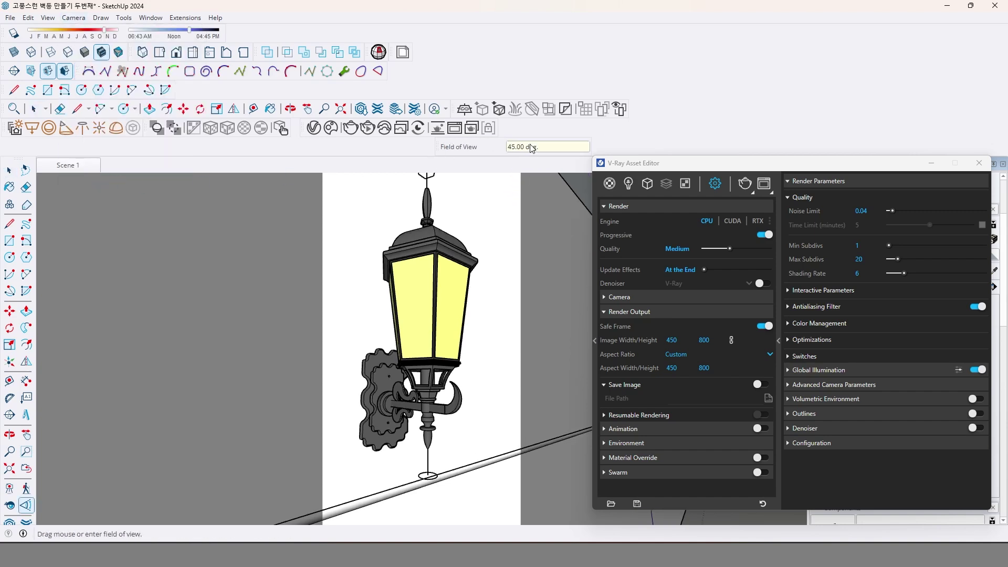
type("40")
key("Return")
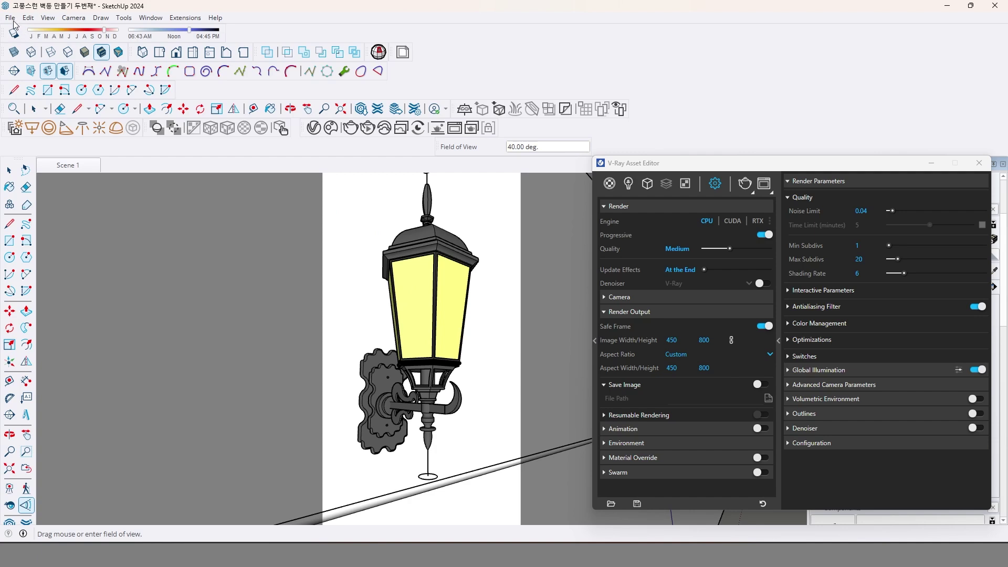
right_click(66, 165)
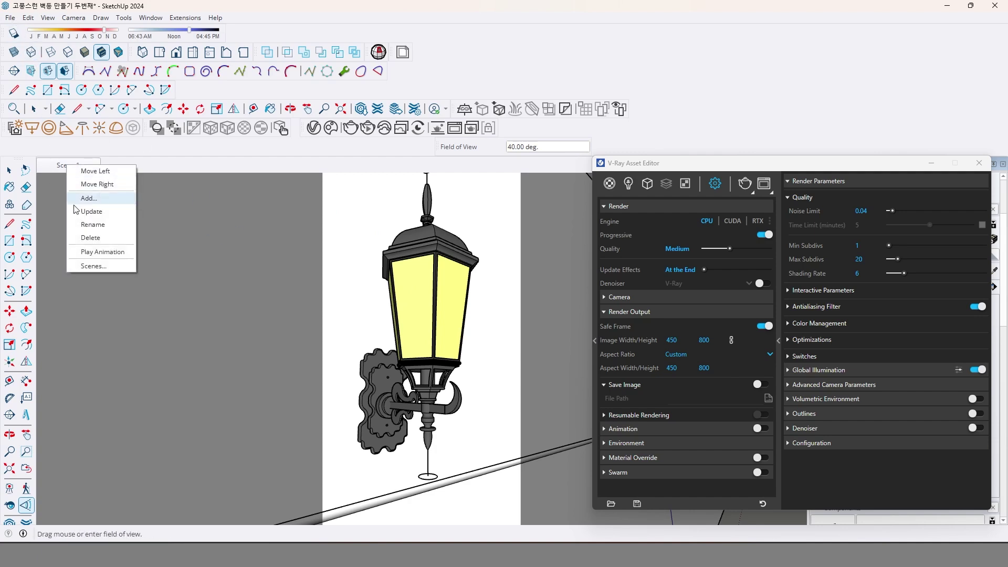
left_click(84, 213)
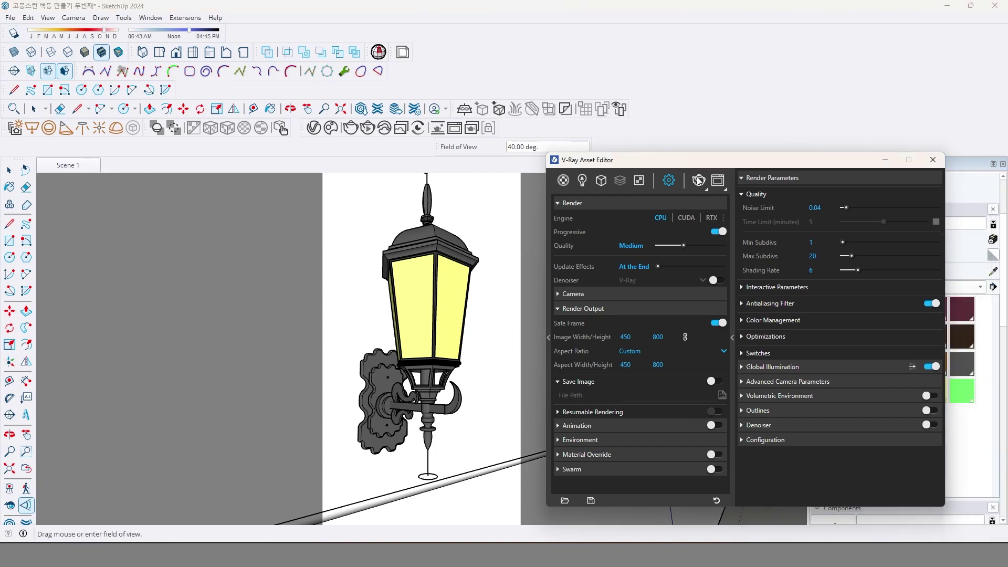
- Run a V-Ray test render of the lantern, and close the frame buffer and the asset editor
left_click(698, 181)
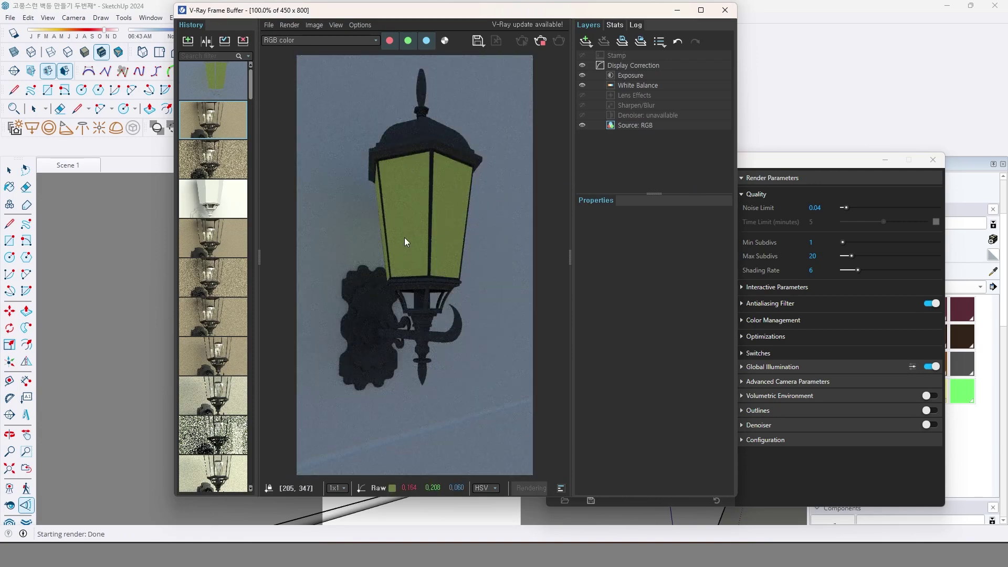
left_click(723, 11)
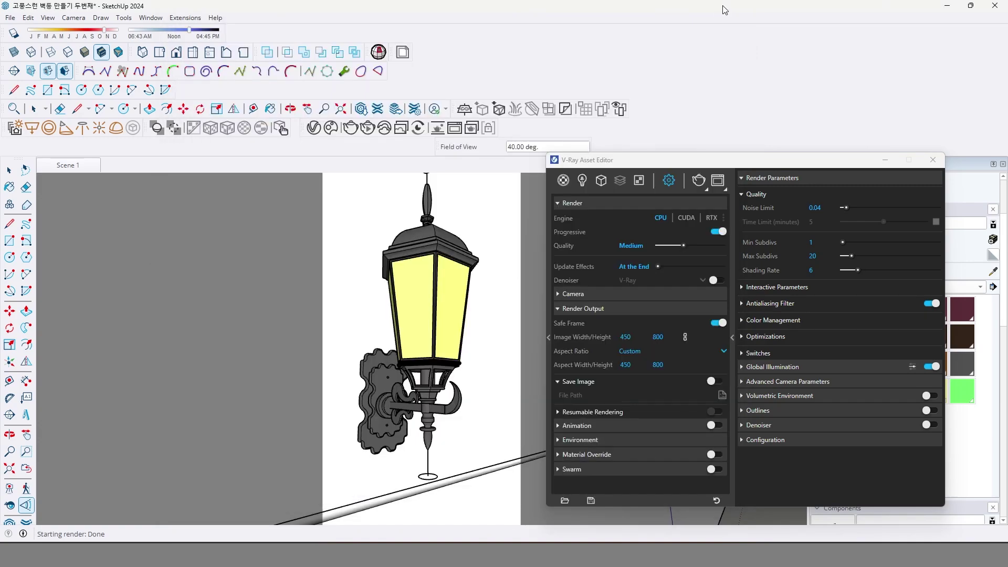
left_click(932, 159)
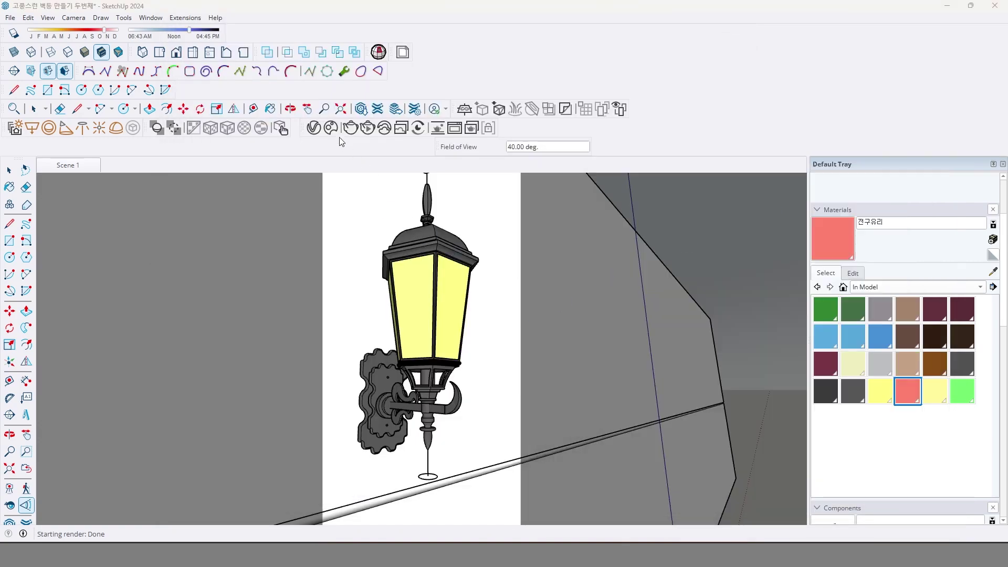
- Turn off the SunLight among the V-Ray scene lights
left_click(314, 127)
left_click(582, 180)
left_click_drag(615, 163, 524, 151)
left_click(502, 225)
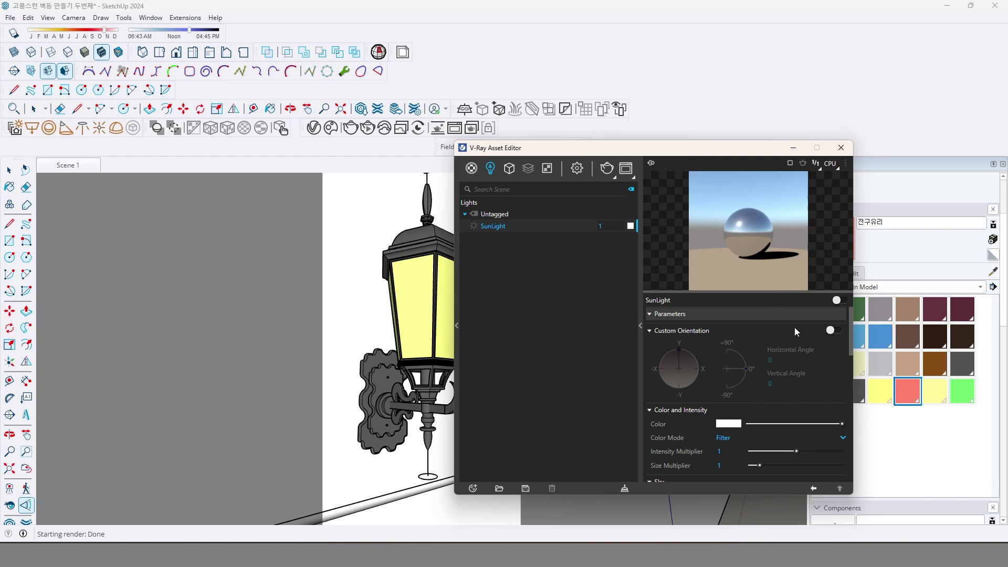
- Disable the render environment's background texture and test-render the lantern without daylight
left_click(576, 173)
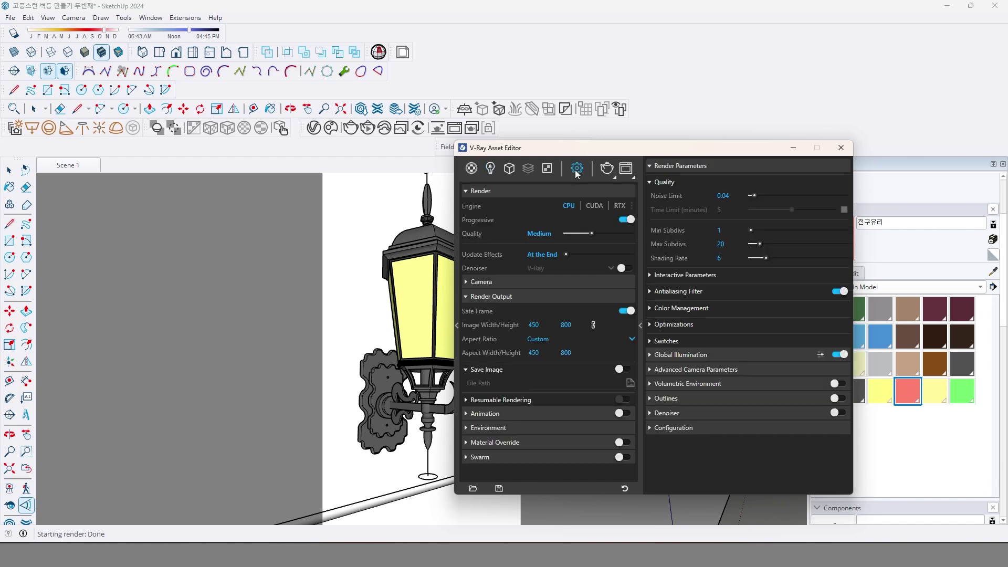
left_click(538, 427)
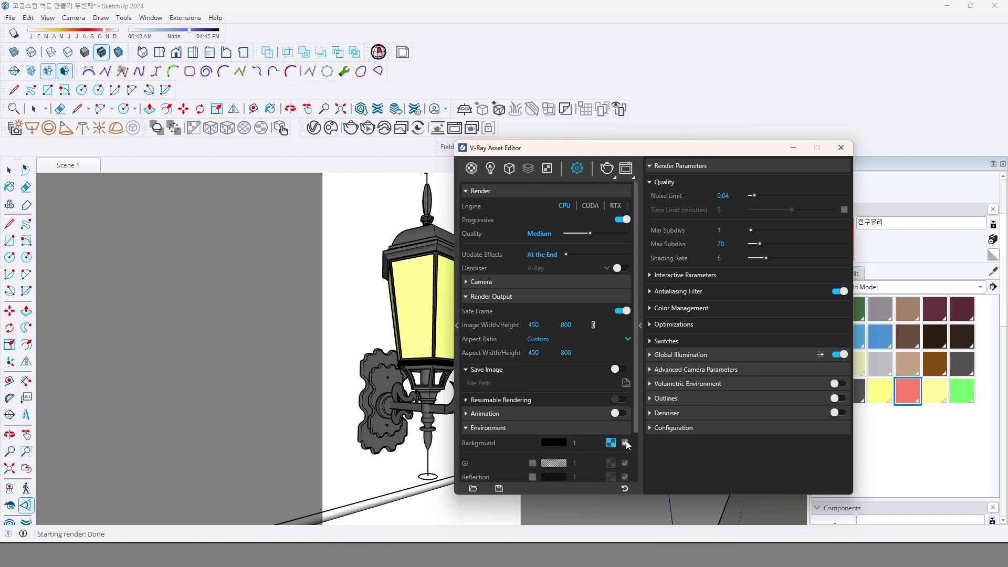
left_click(610, 167)
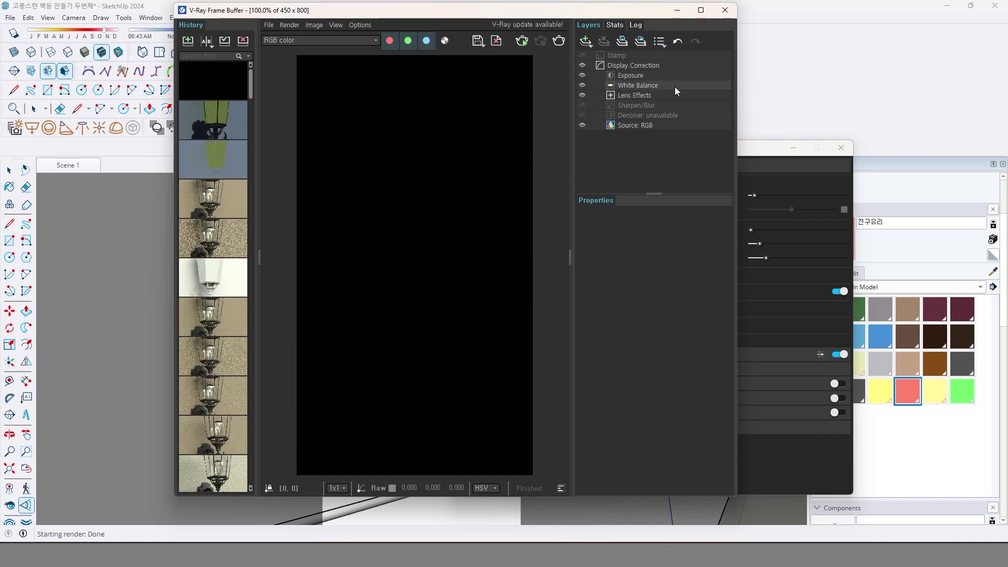
left_click(725, 11)
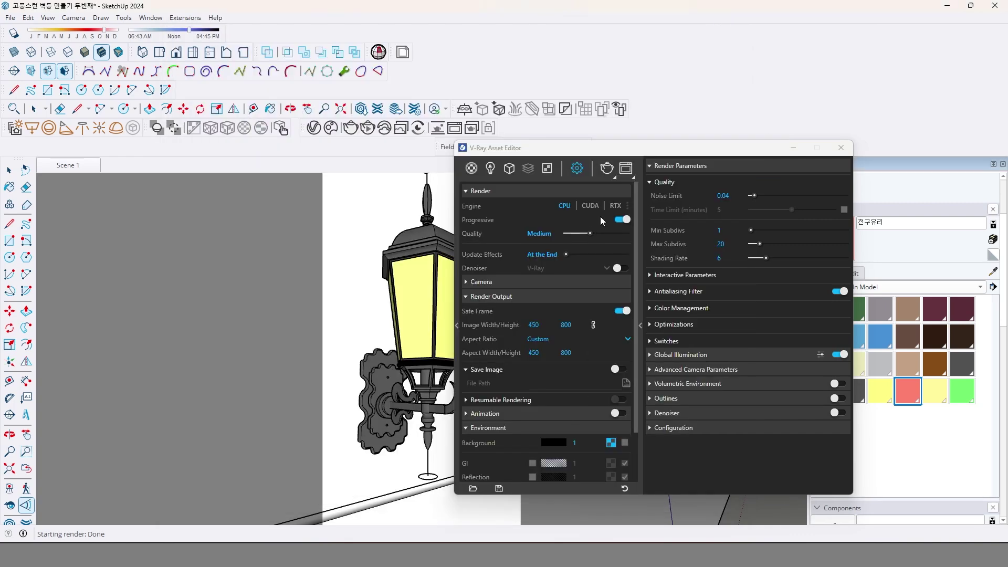
left_click(842, 147)
- Make the lantern's 유리 glass material editable as a V-Ray material
left_click(314, 128)
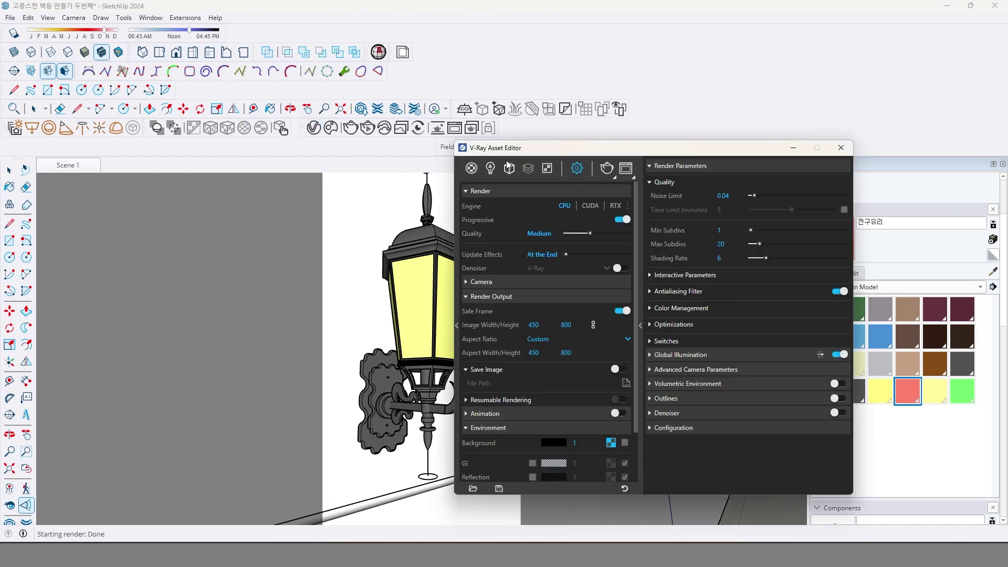
left_click(490, 168)
left_click(469, 168)
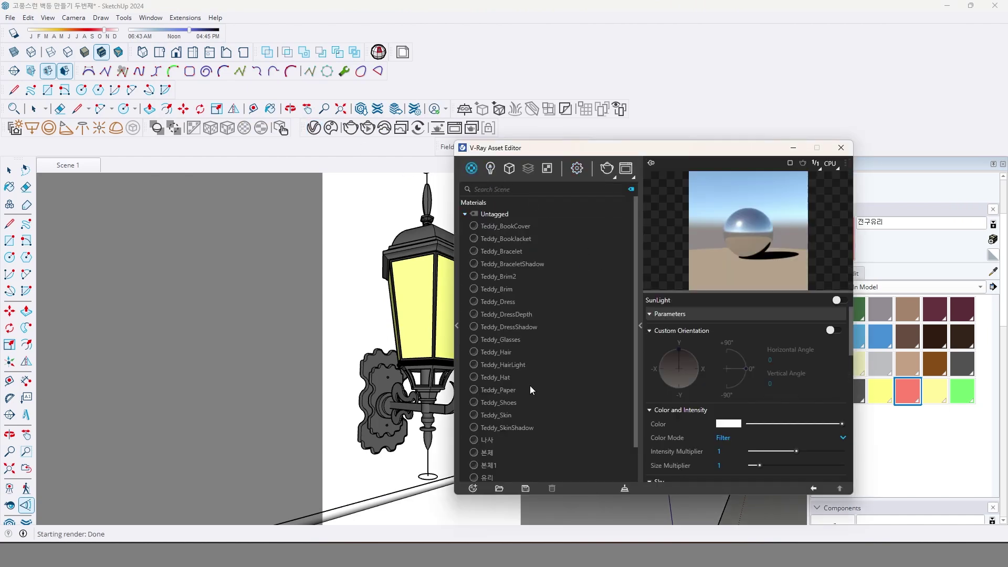
scroll(517, 392, "down", 5)
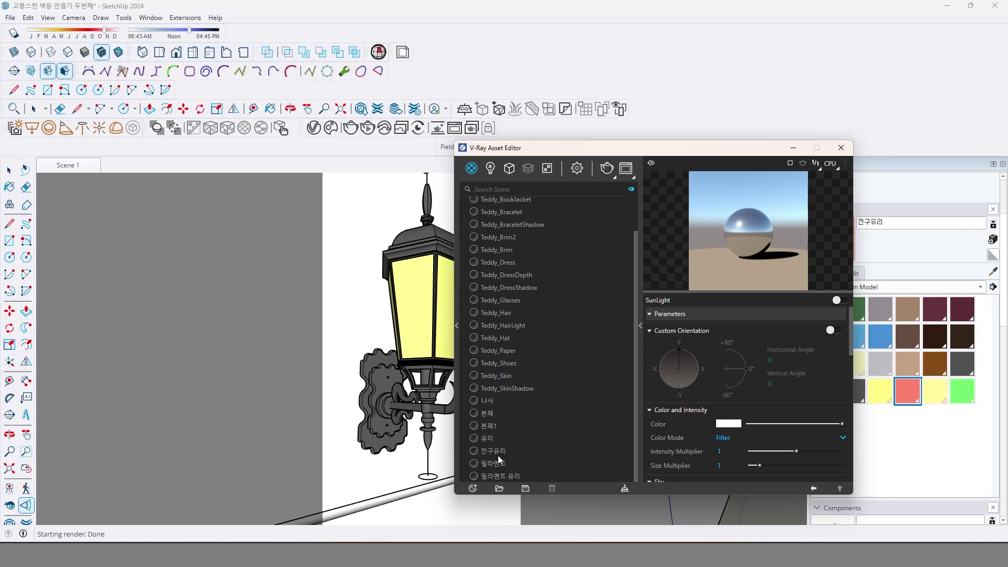
left_click(490, 437)
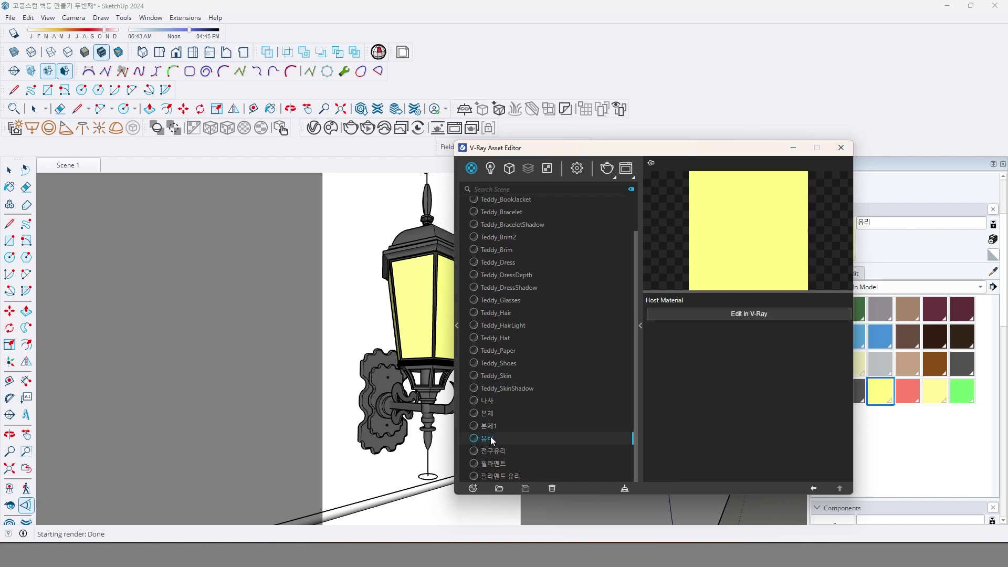
left_click(711, 315)
- Set the 유리 material's reflection color and refraction color to full white
left_click(677, 360)
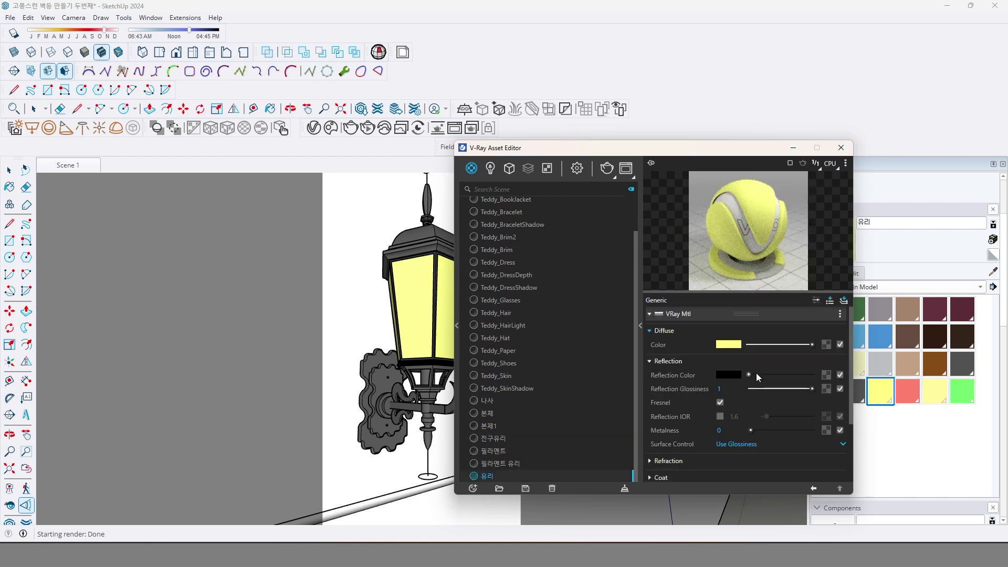
left_click_drag(757, 377, 815, 373)
scroll(716, 425, "down", 3)
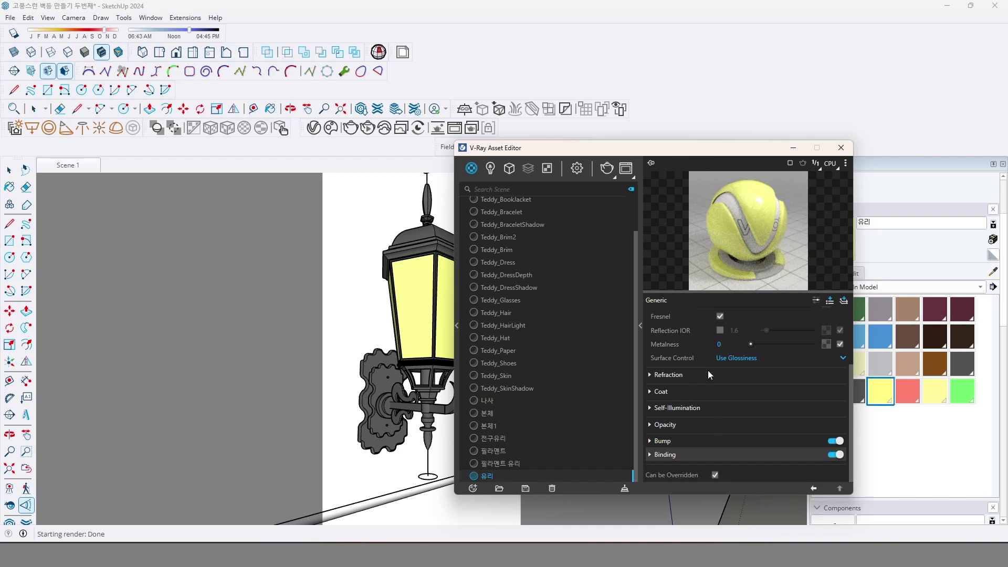
left_click(707, 374)
left_click_drag(750, 389, 812, 389)
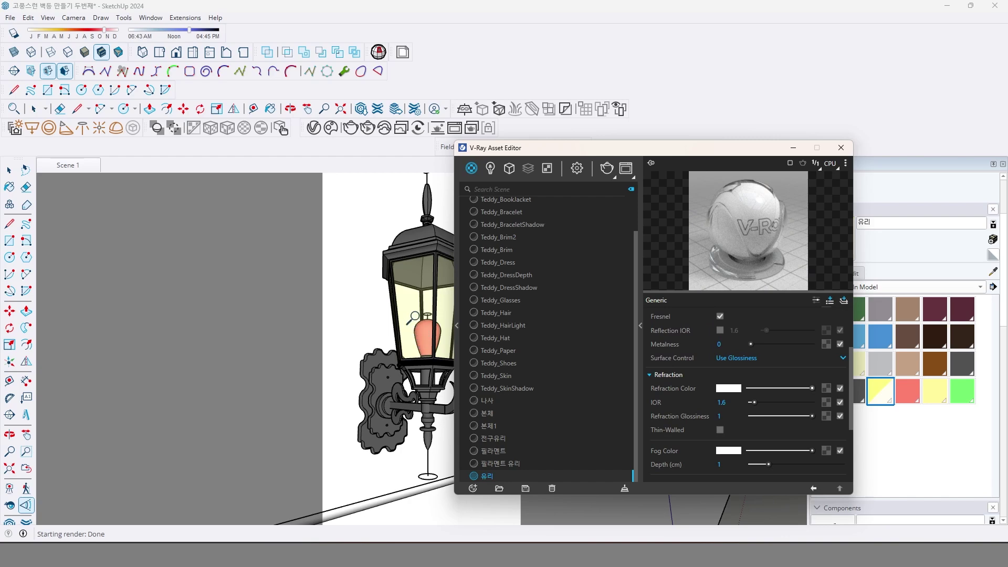
- Convert the 전구유리 bulb glass to a V-Ray material with full white reflection and refraction colors
left_click(499, 439)
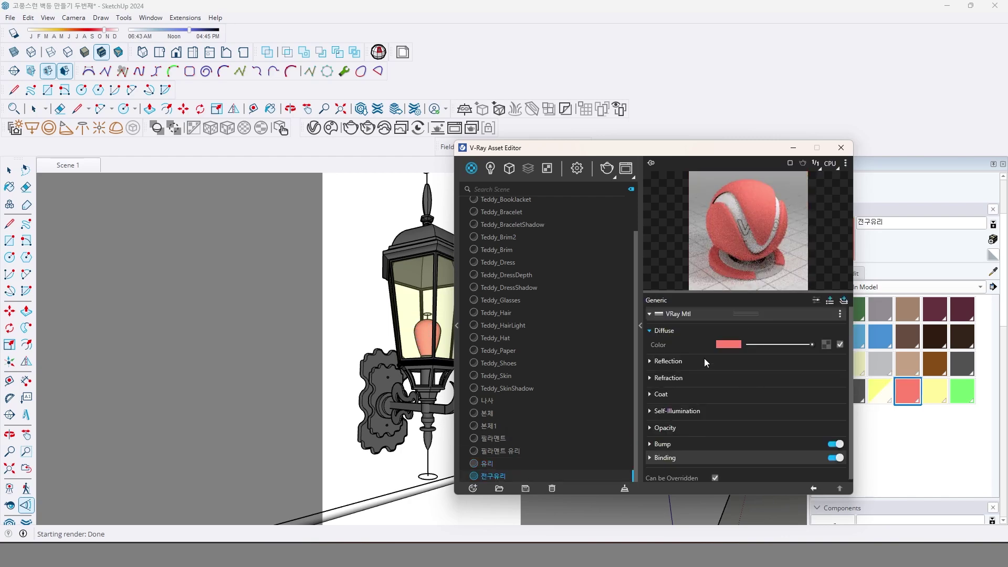
left_click(703, 360)
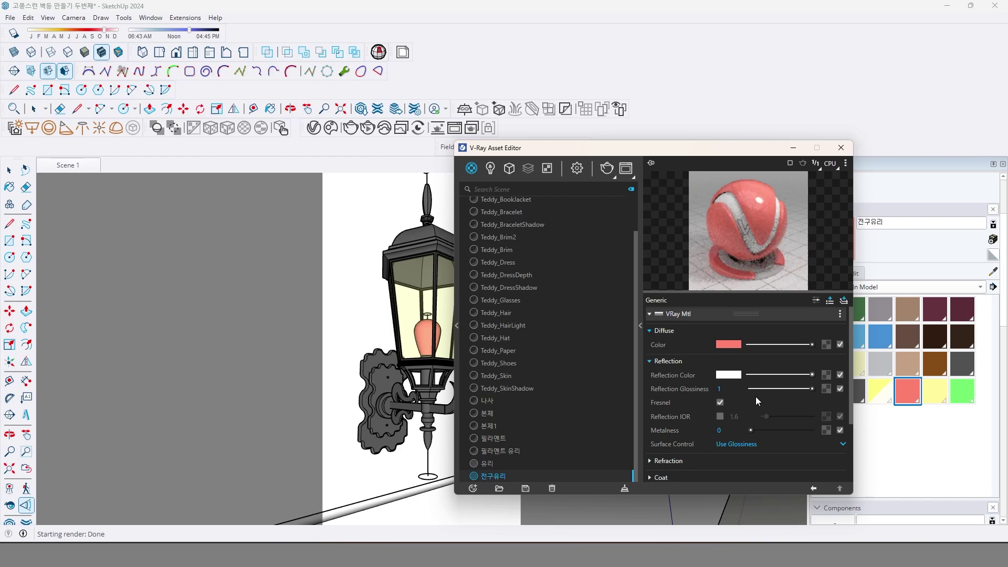
scroll(757, 397, "down", 2)
left_click(714, 376)
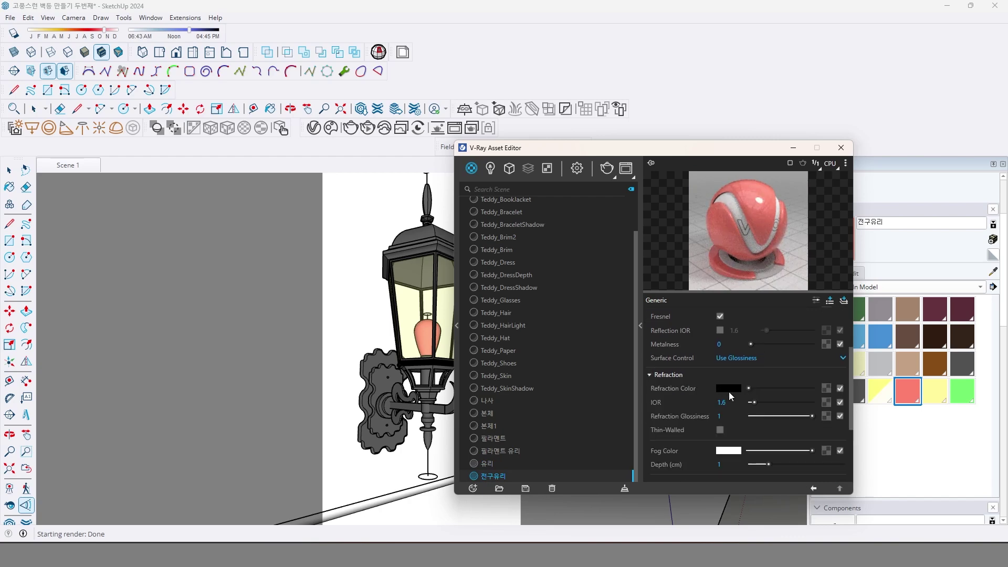
left_click_drag(746, 388, 812, 389)
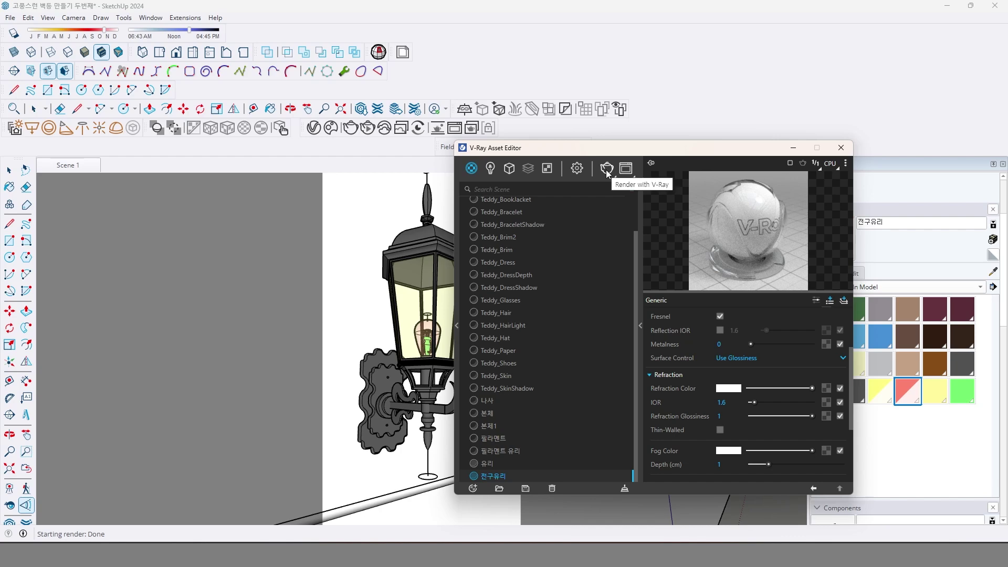
- Select all scene objects using the 필라멘트 material inside the bulb, convert them to mesh lights and save the model
left_click(496, 438)
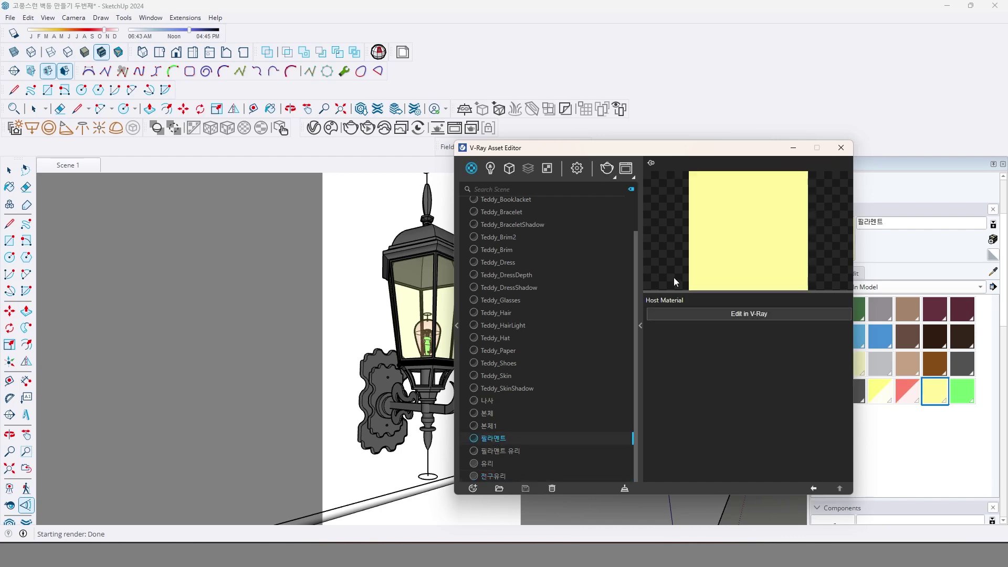
scroll(420, 331, "up", 5)
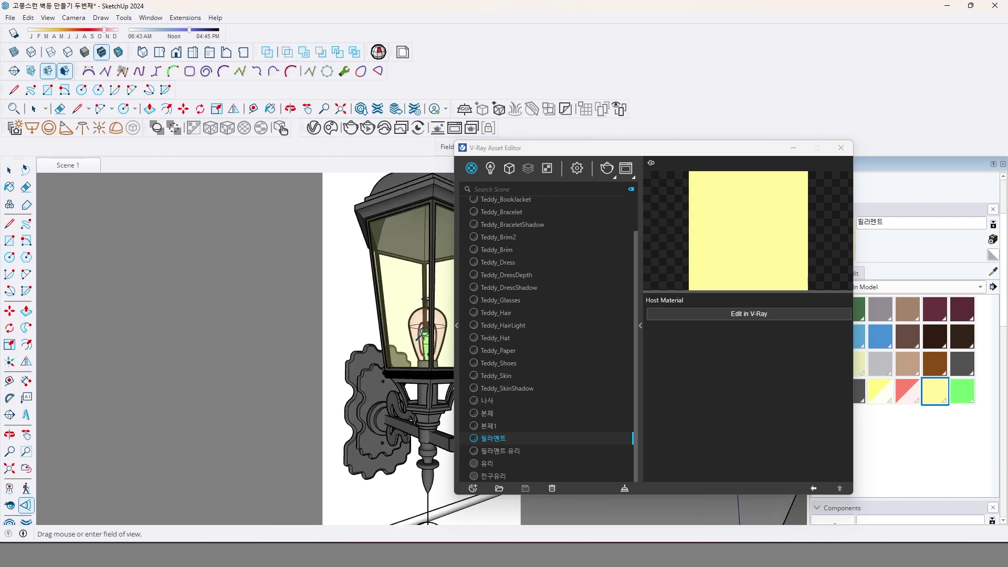
scroll(418, 332, "up", 5)
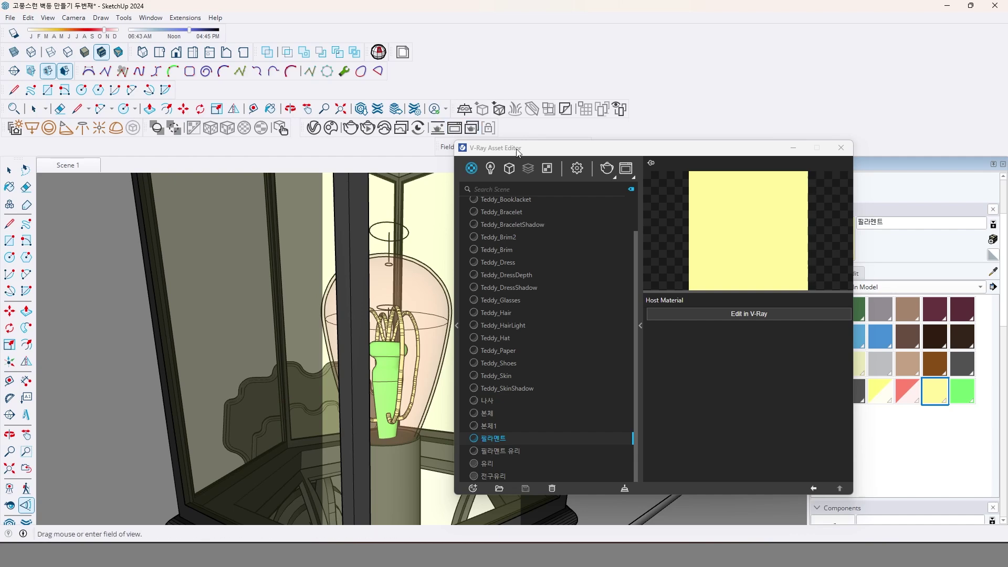
left_click_drag(516, 149, 575, 146)
scroll(442, 307, "up", 3)
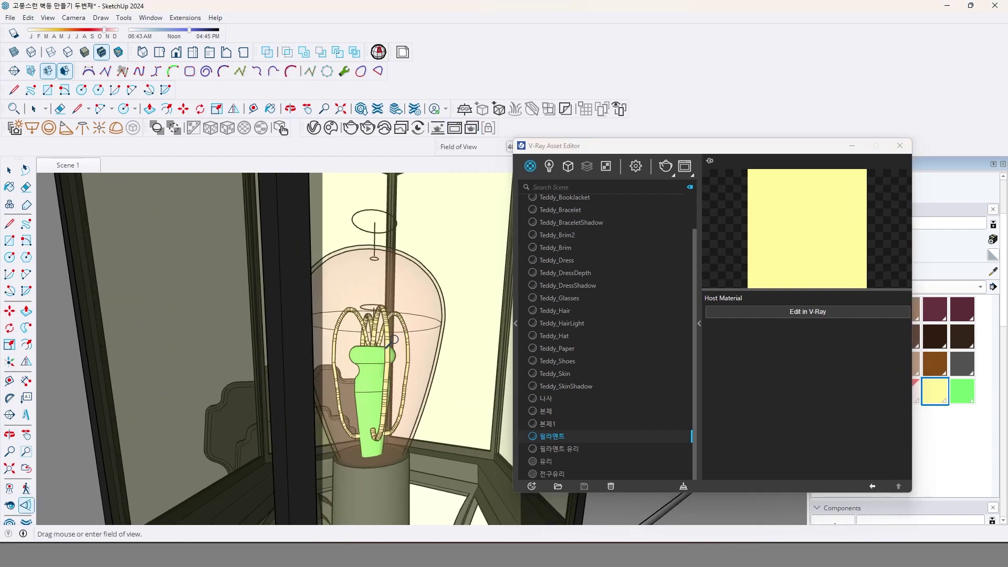
key("space")
right_click(559, 436)
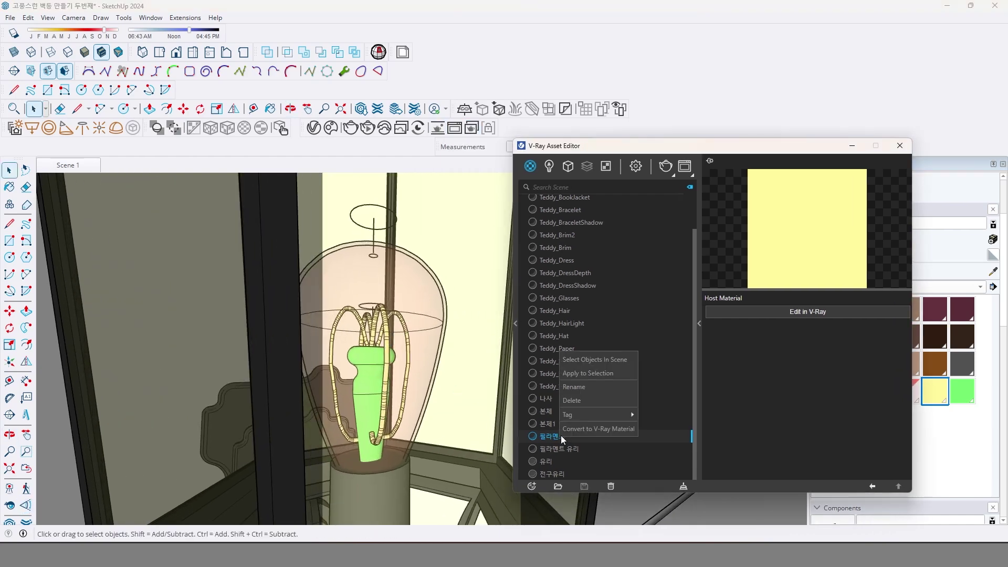
left_click(594, 361)
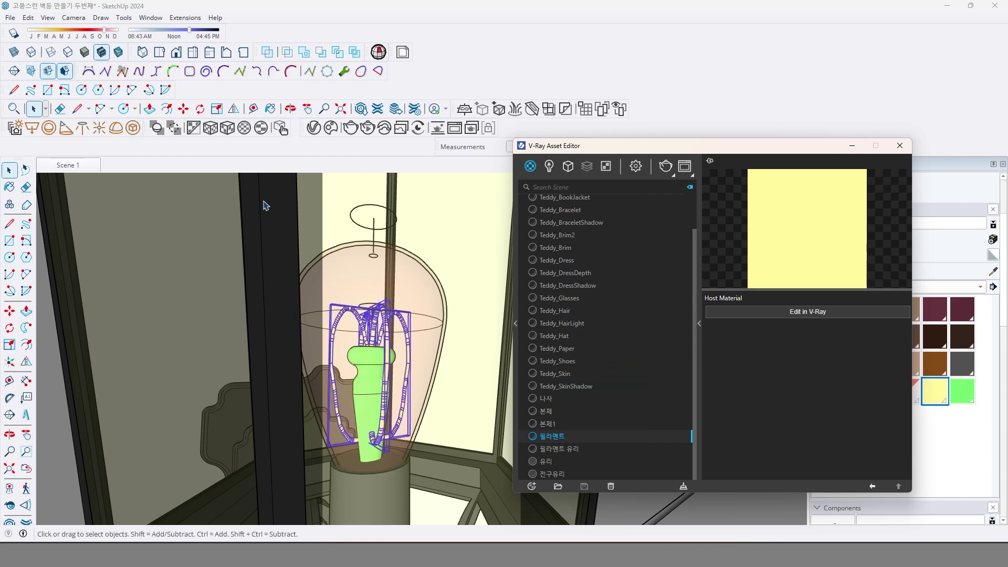
left_click(135, 130)
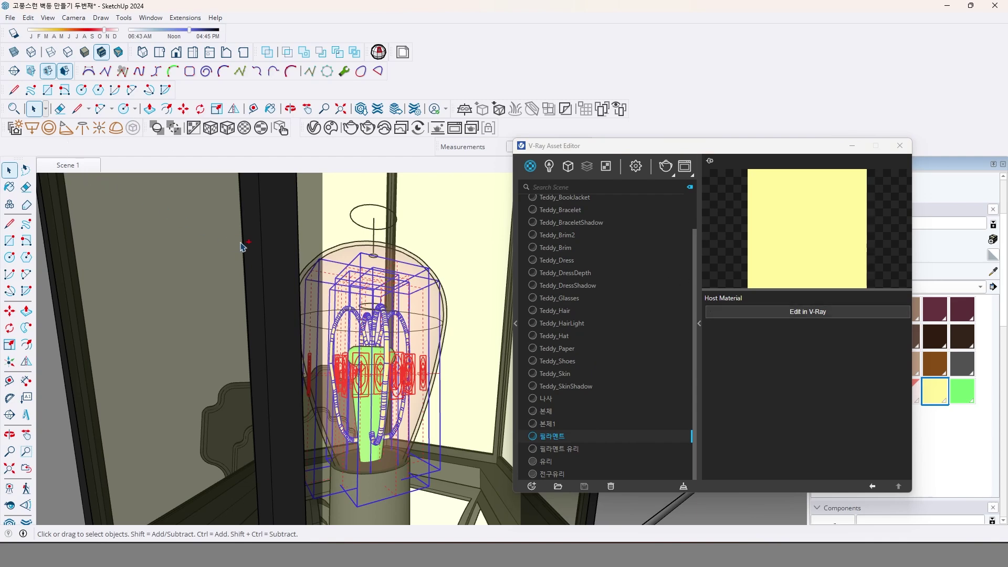
key("ctrl+s")
- Start an interactive render of the glowing filament and restore the Scene 1 view to check the whole lantern
left_click(454, 134)
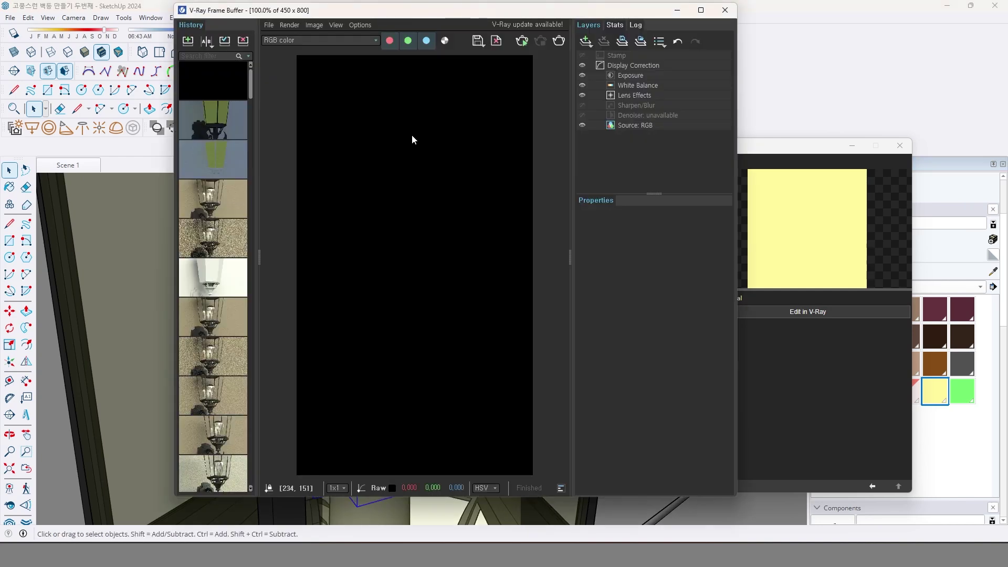
left_click(518, 45)
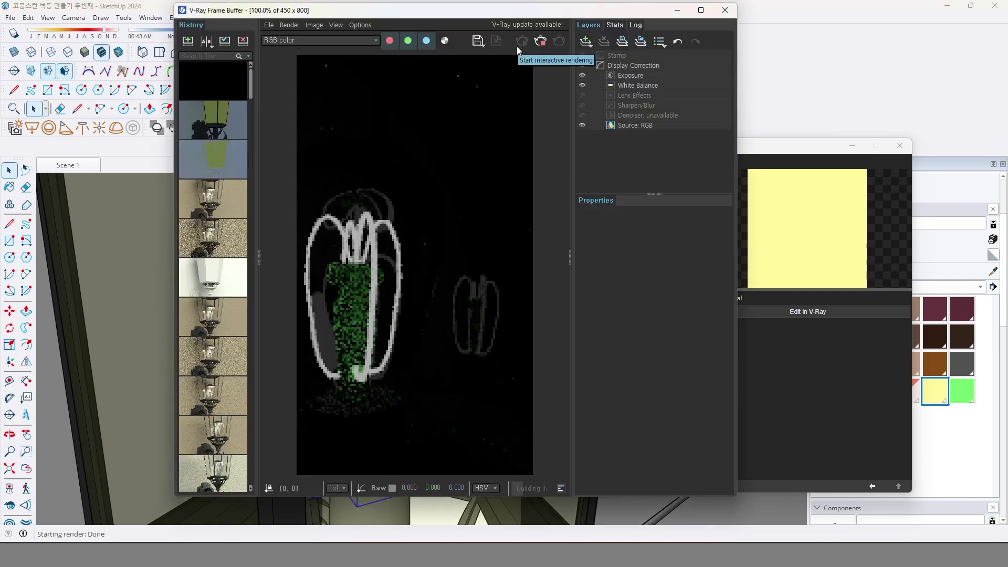
scroll(398, 323, "down", 2)
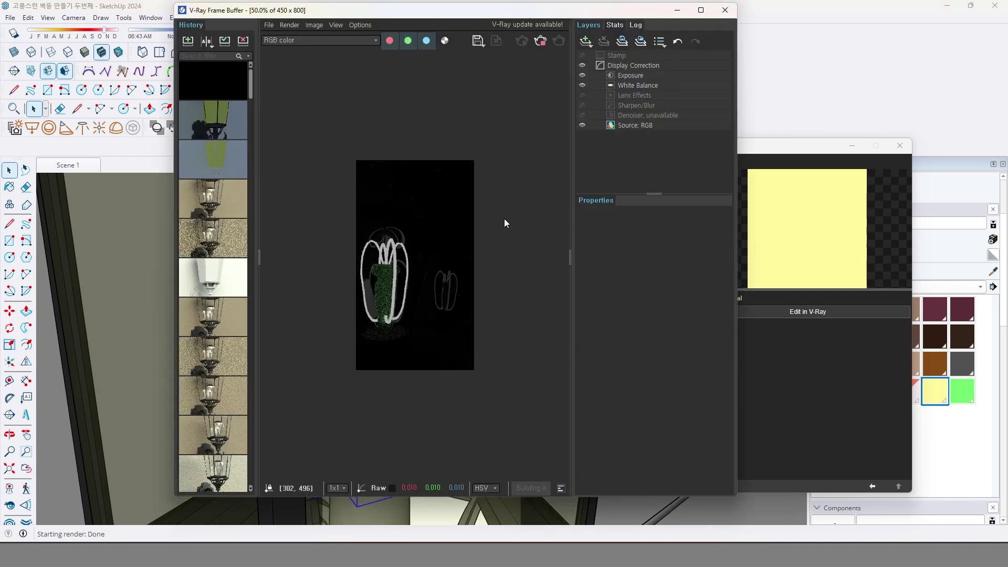
left_click(77, 169)
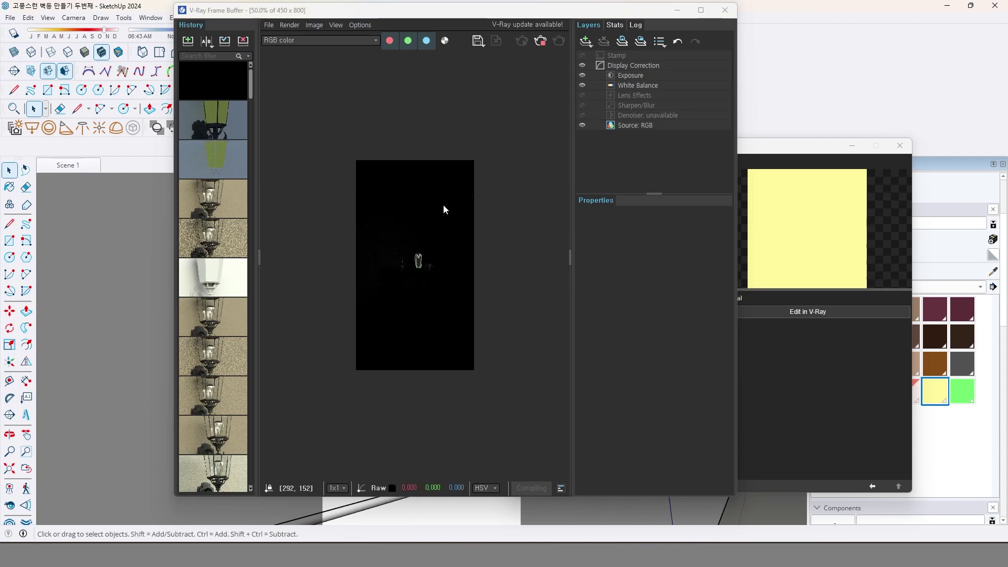
left_click(724, 10)
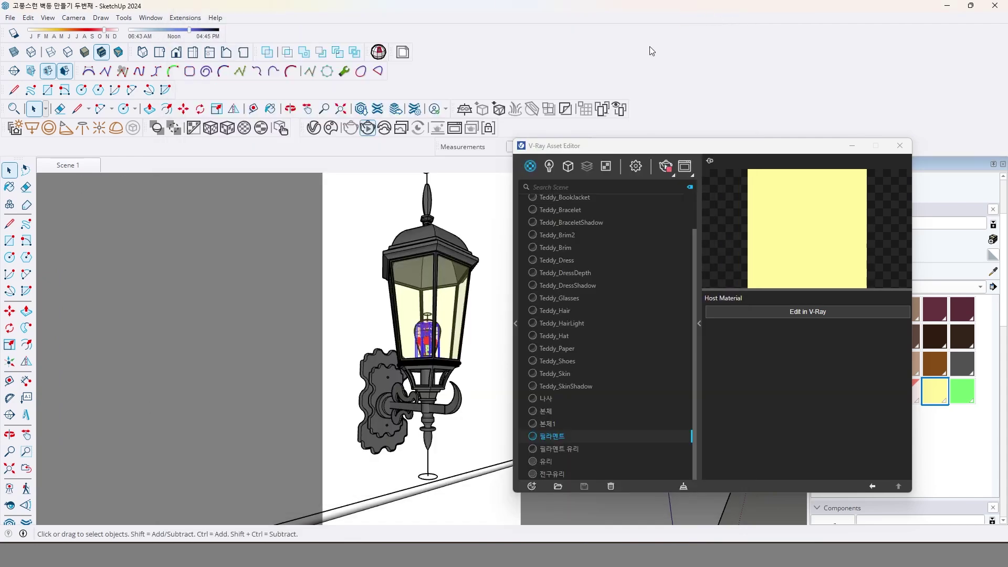
- Set the render environment's background color to a neutral grey of 0.722, checking its brightness in the interactive render
left_click(319, 131)
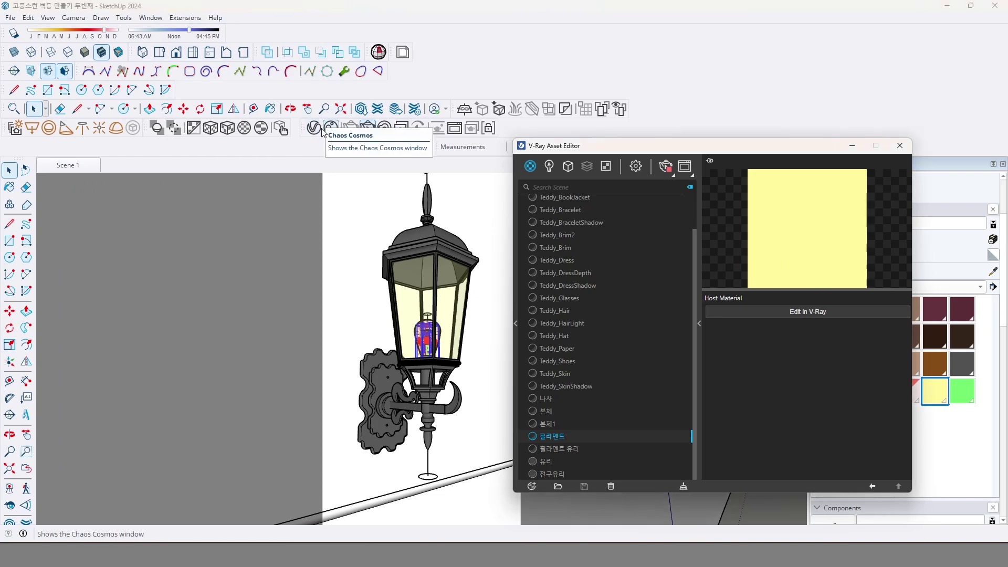
left_click(635, 166)
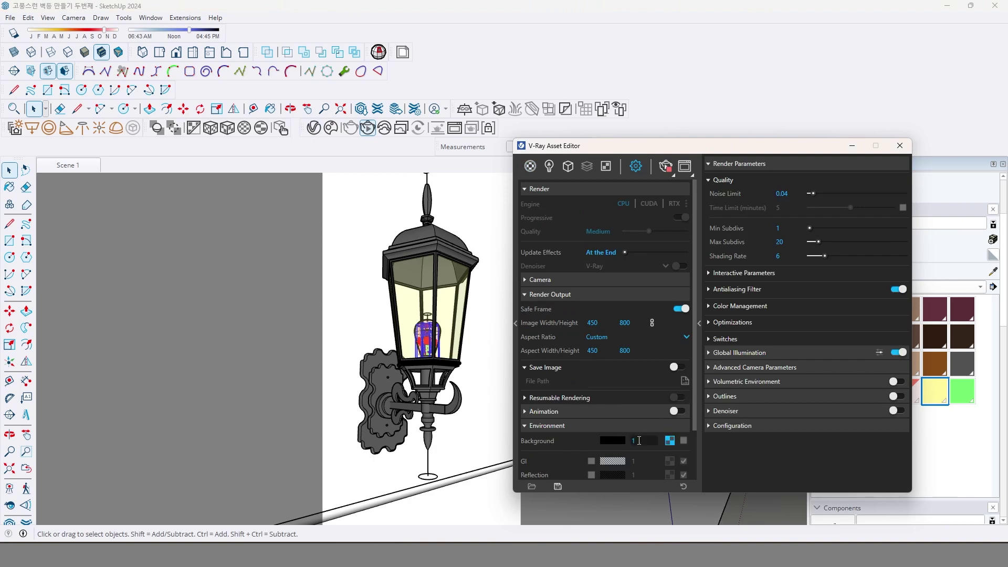
left_click(611, 440)
left_click_drag(377, 258, 308, 246)
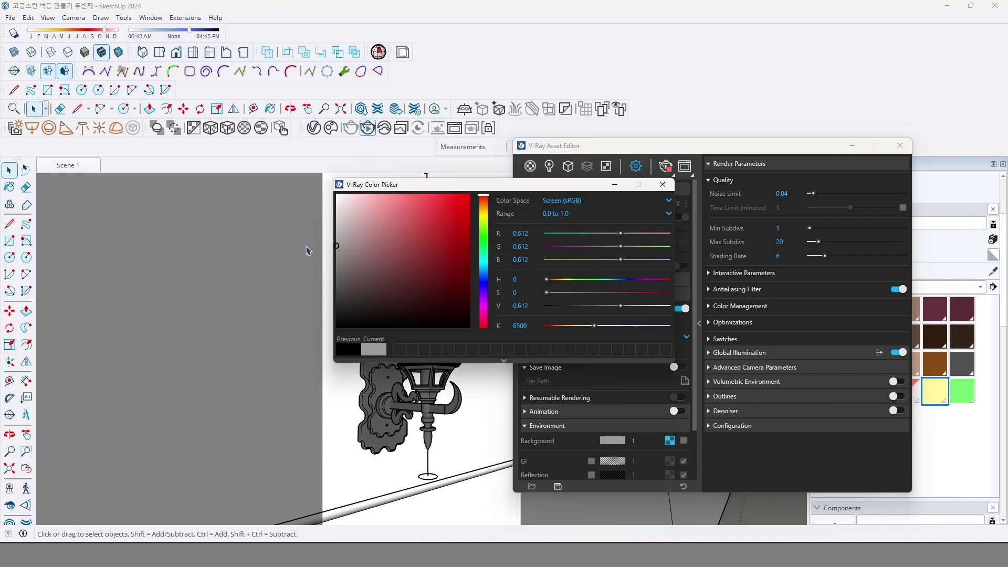
left_click(685, 166)
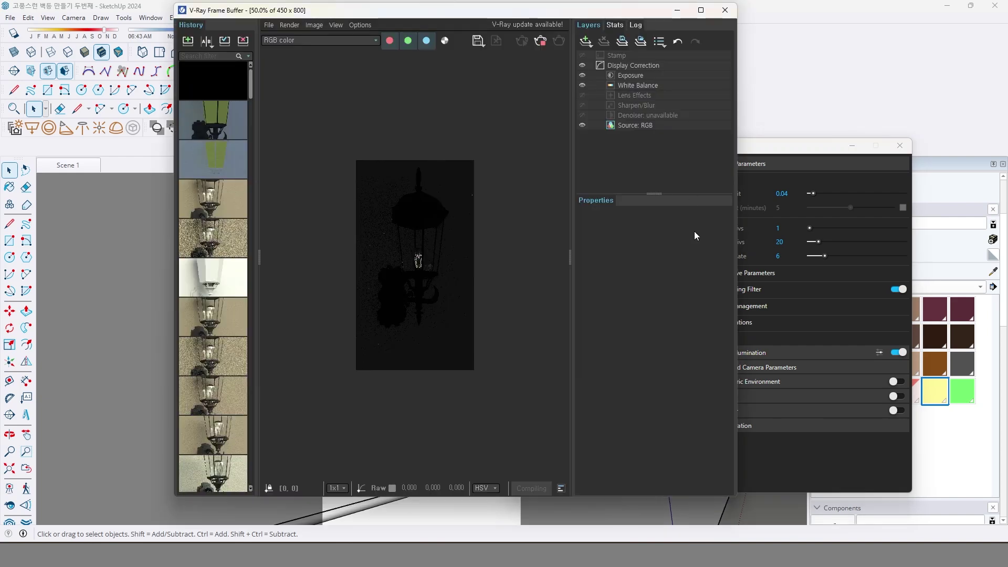
left_click(769, 159)
left_click(620, 441)
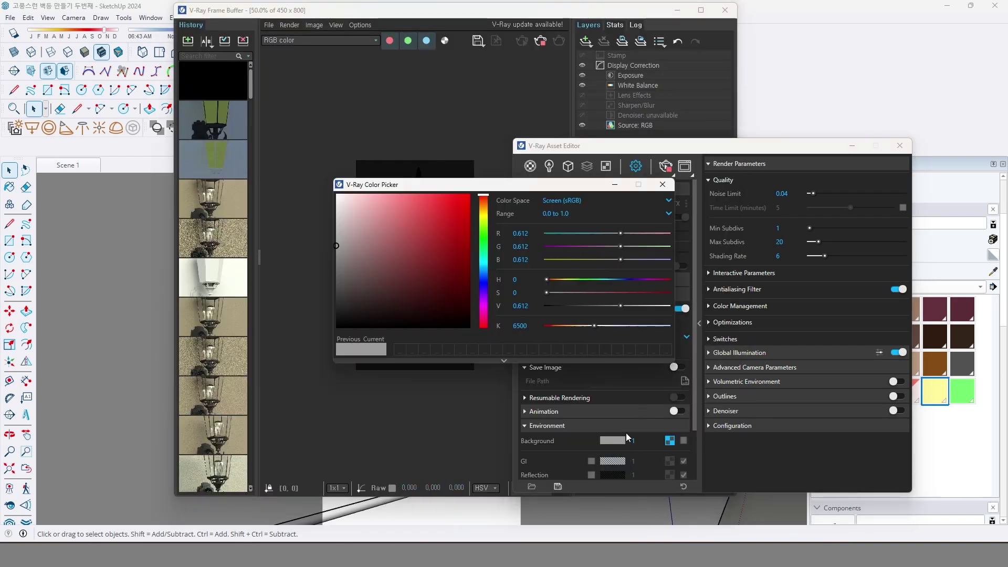
left_click_drag(354, 240, 320, 231)
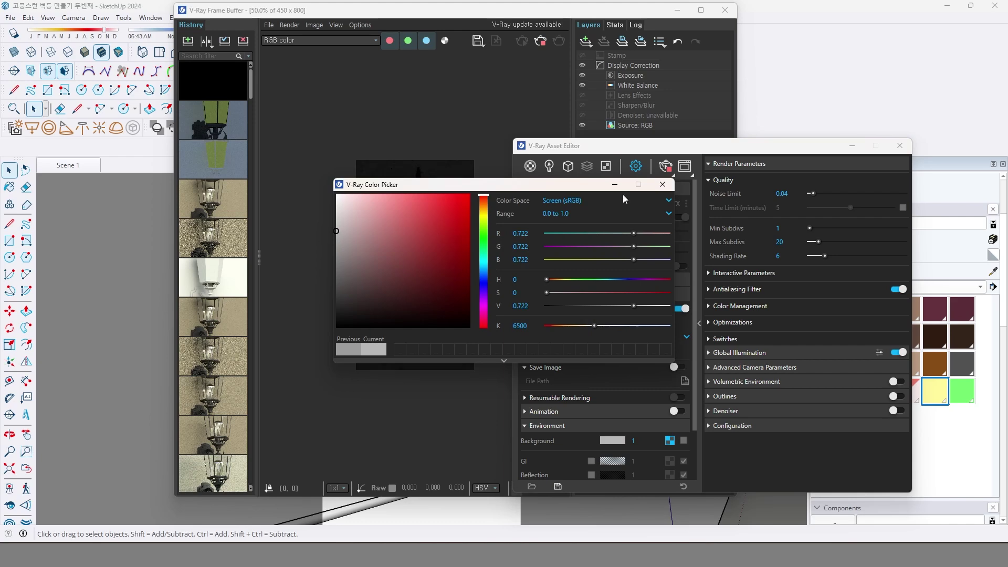
left_click(662, 184)
- Arrange the render and its settings side by side and set the camera's aperture (F number) to 4
left_click_drag(604, 146, 680, 145)
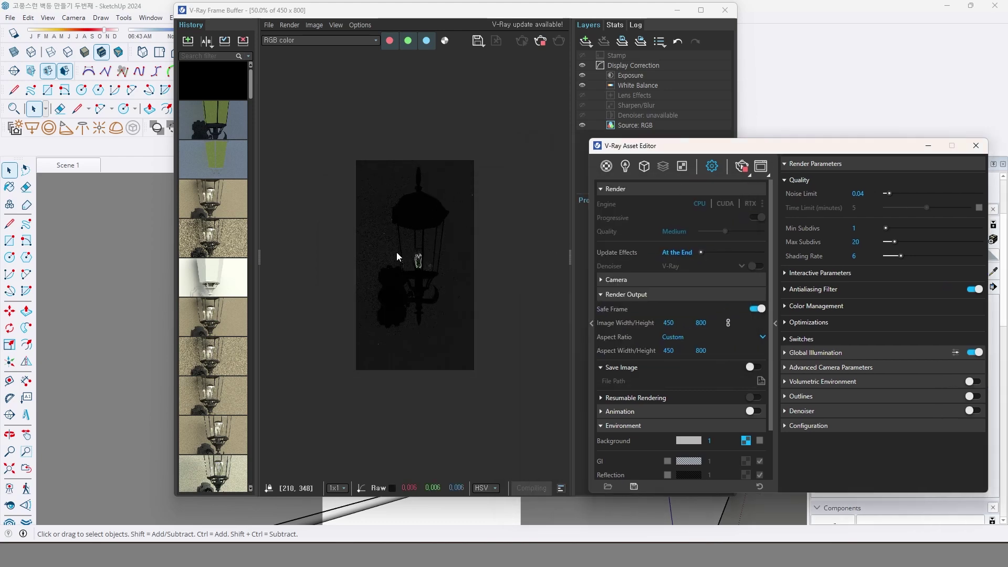
left_click_drag(444, 10, 378, 32)
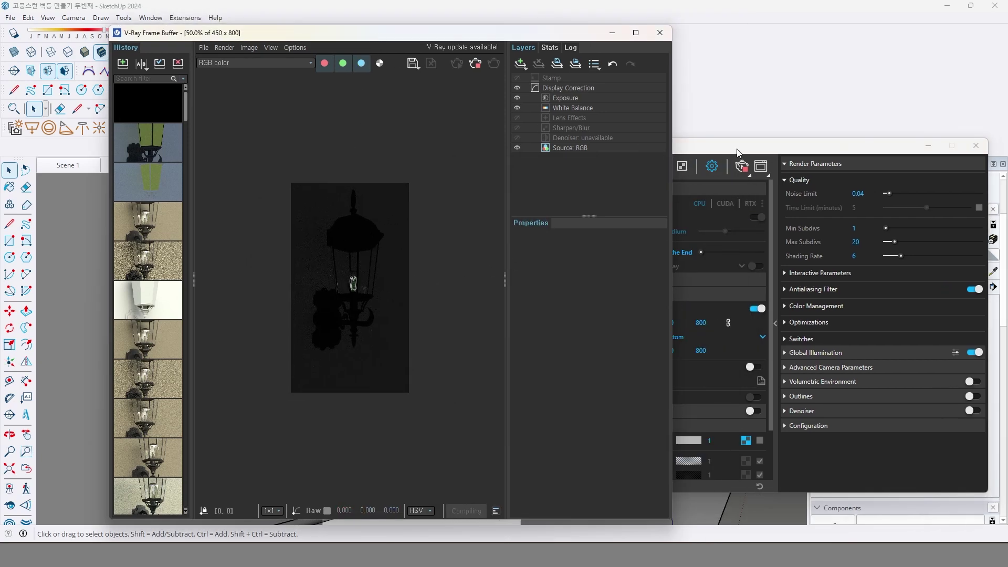
left_click(703, 174)
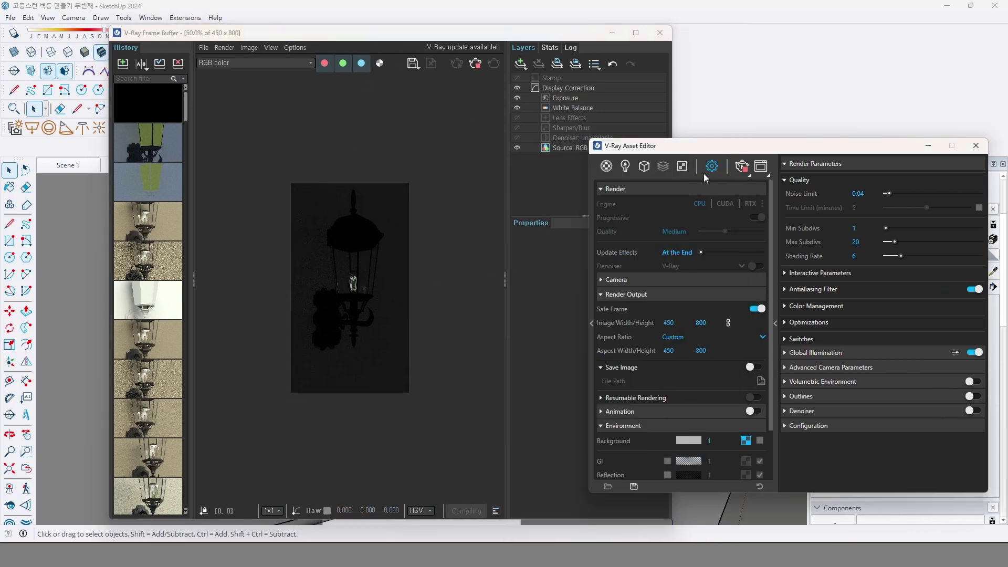
left_click(837, 367)
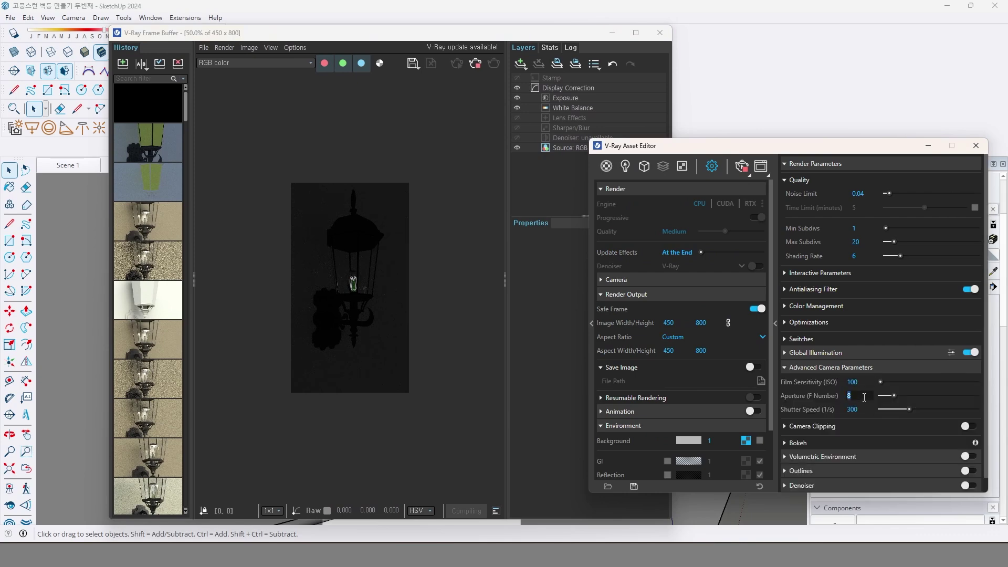
type("4")
key("Tab")
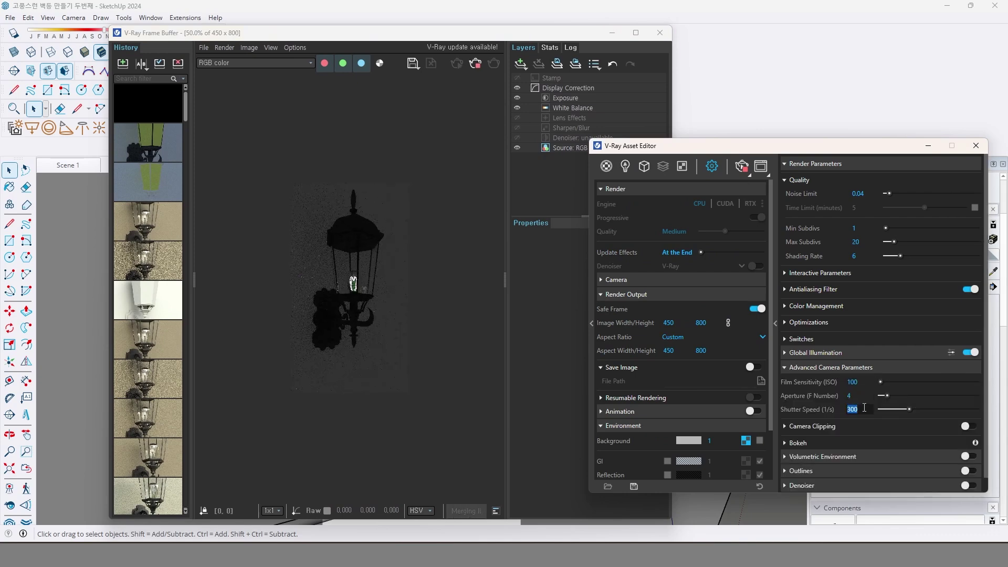
- Set the camera shutter speed to 30 and darken the environment background color to a dark neutral grey
type("3")
key("Return")
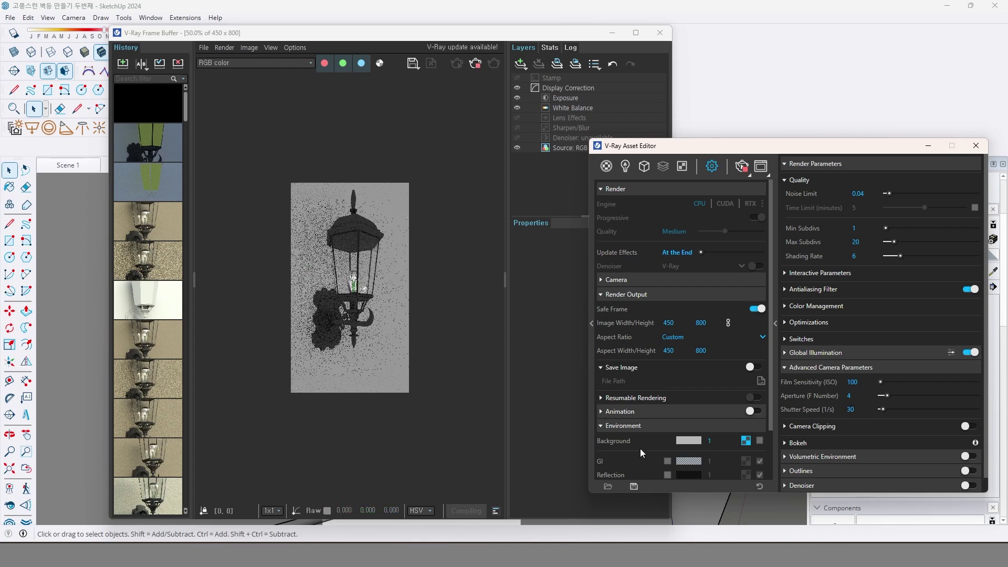
left_click(687, 441)
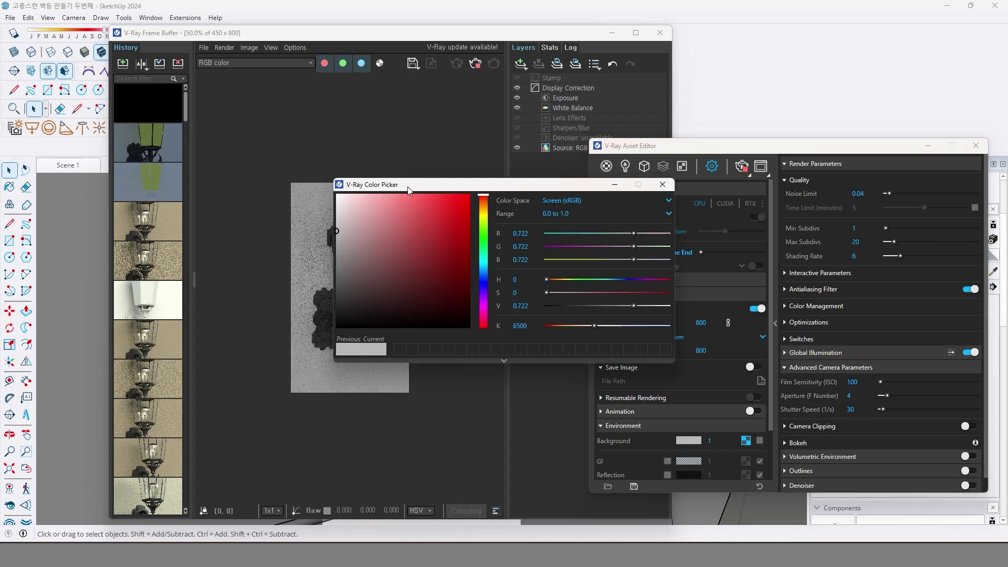
left_click_drag(409, 190, 569, 203)
left_click_drag(494, 273, 484, 298)
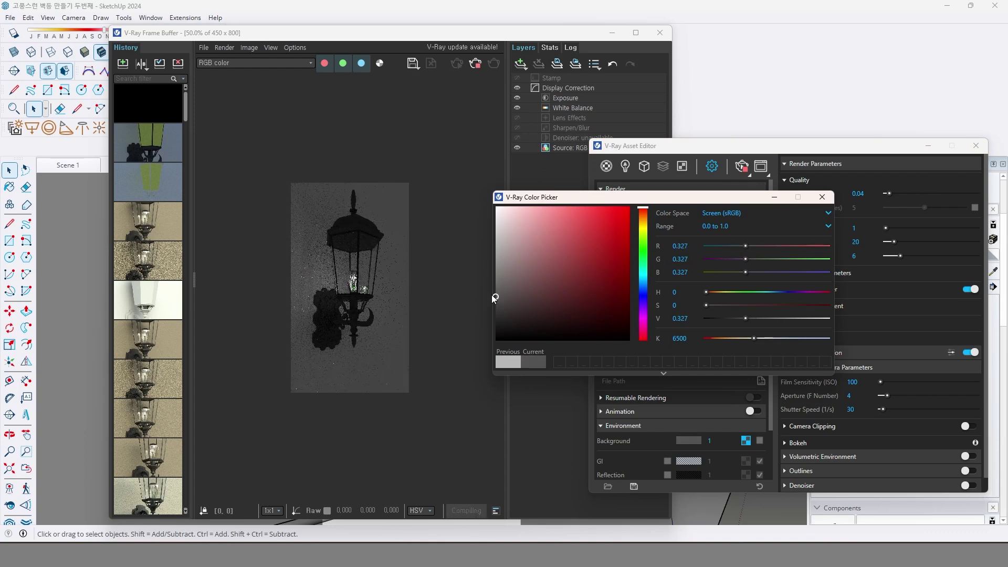
left_click_drag(493, 298, 491, 294)
left_click(699, 157)
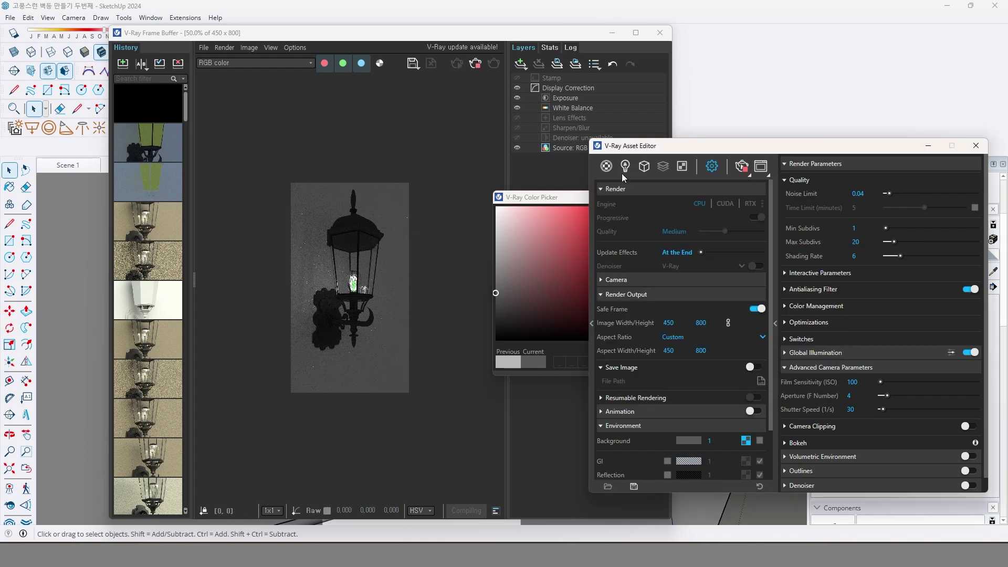
- Bring up the scene's material list and select the 본체1 material
left_click(624, 166)
left_click(605, 168)
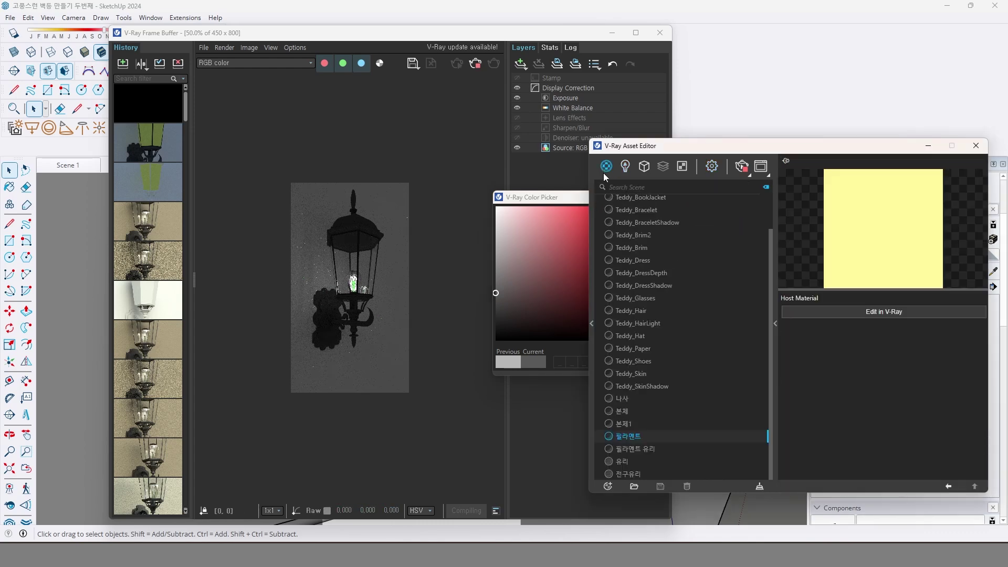
left_click(635, 420)
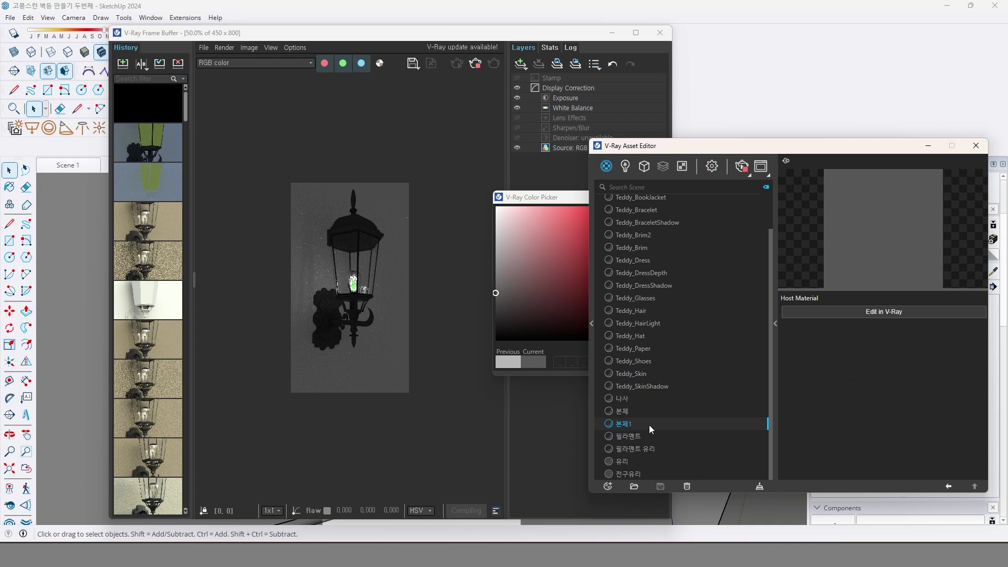
left_click(630, 411)
right_click(630, 411)
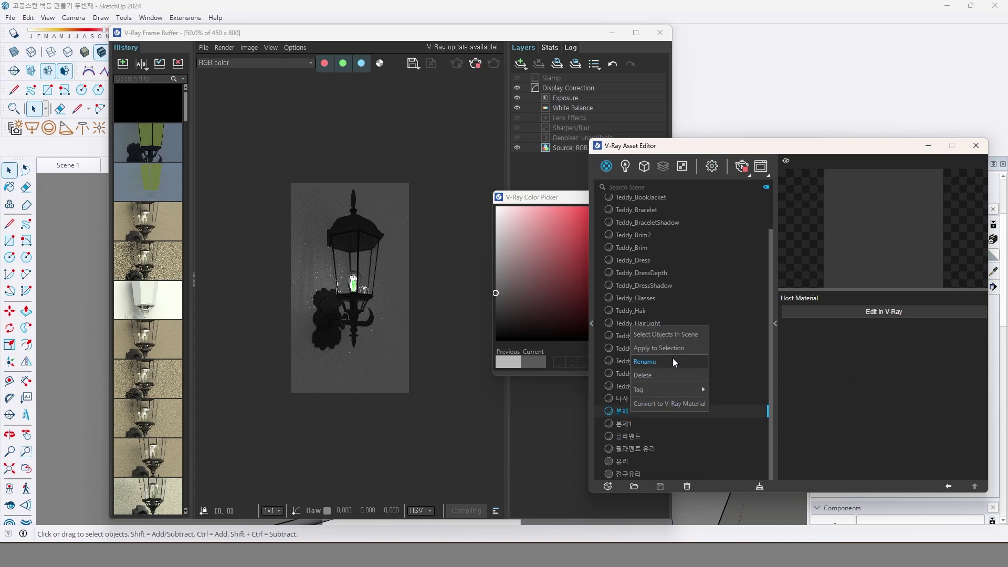
left_click(668, 375)
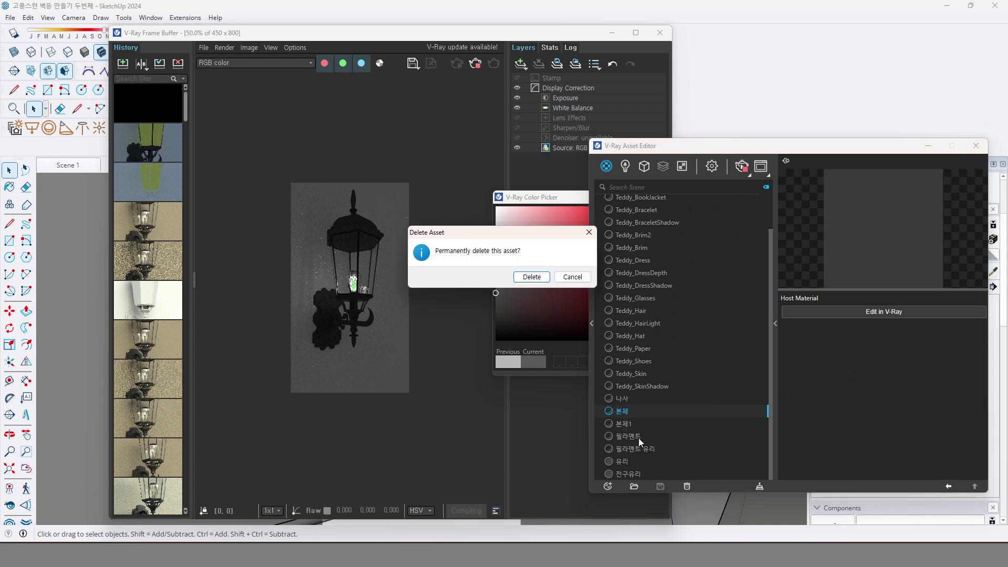
left_click(572, 275)
- Purge the unused assets and permanently delete the 본체 material
left_click(759, 487)
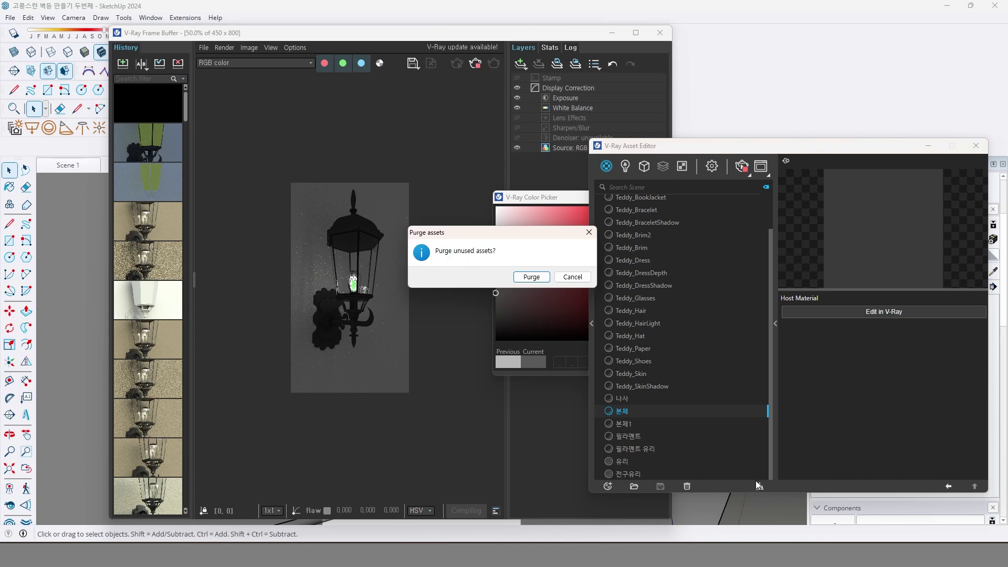
left_click(526, 278)
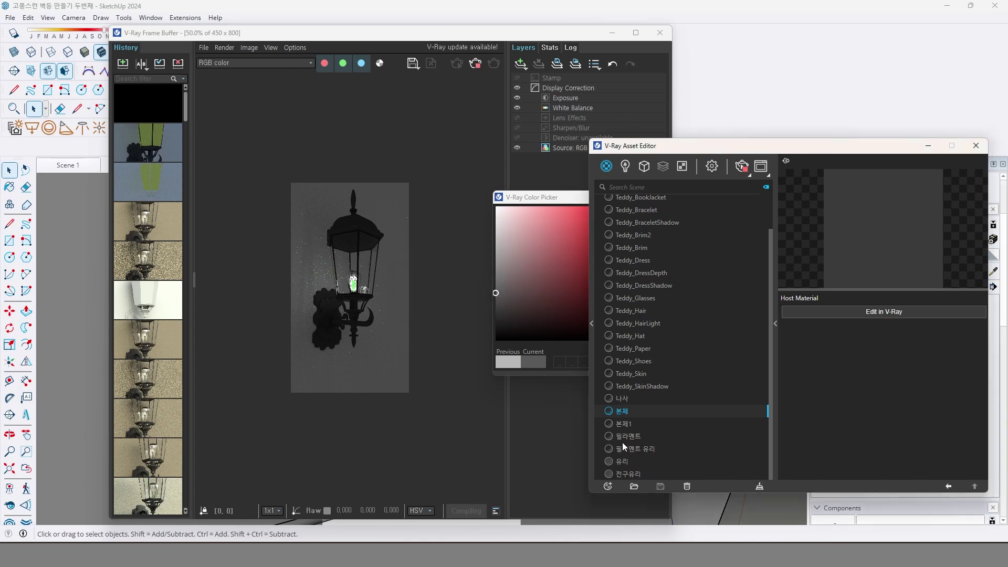
right_click(627, 414)
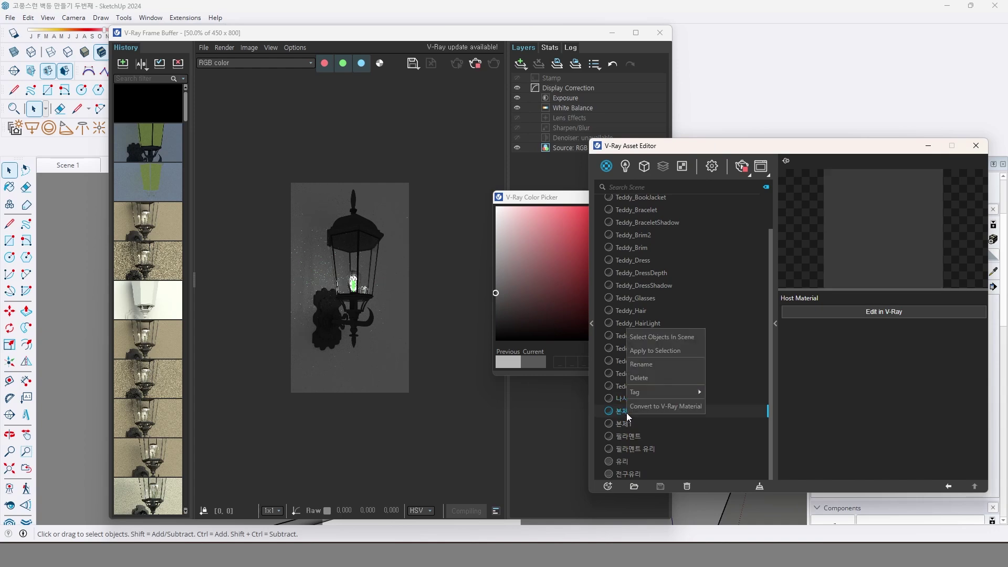
left_click(655, 375)
left_click(534, 279)
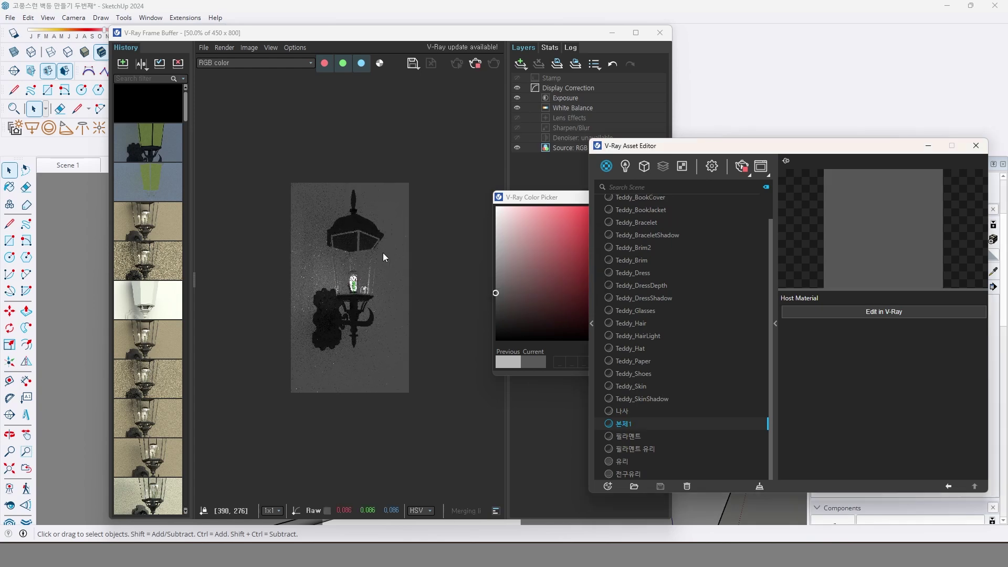
- Apply the 본체1 material to the lantern frame around the glass panes in the model
left_click(660, 34)
scroll(407, 441, "up", 6)
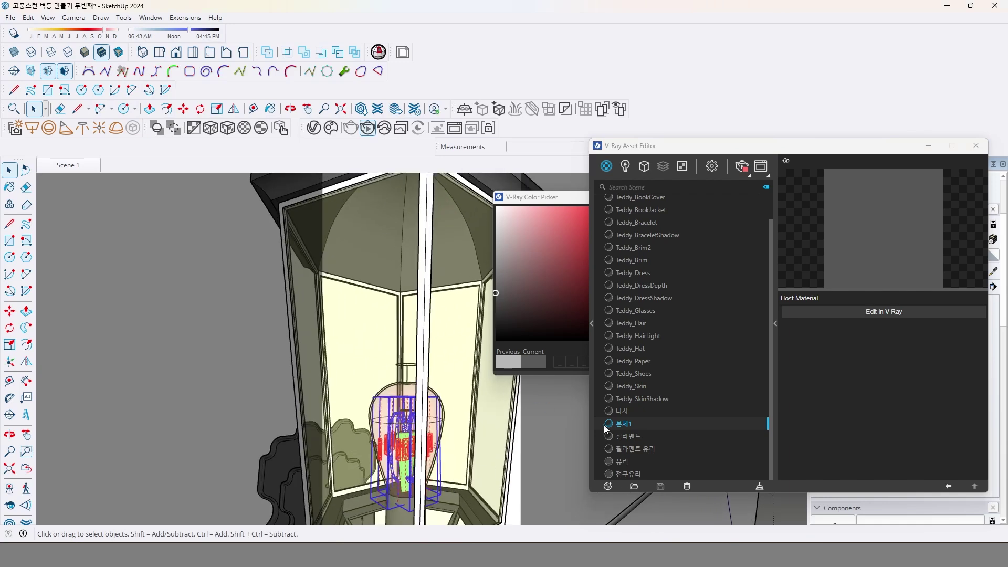
left_click(426, 352)
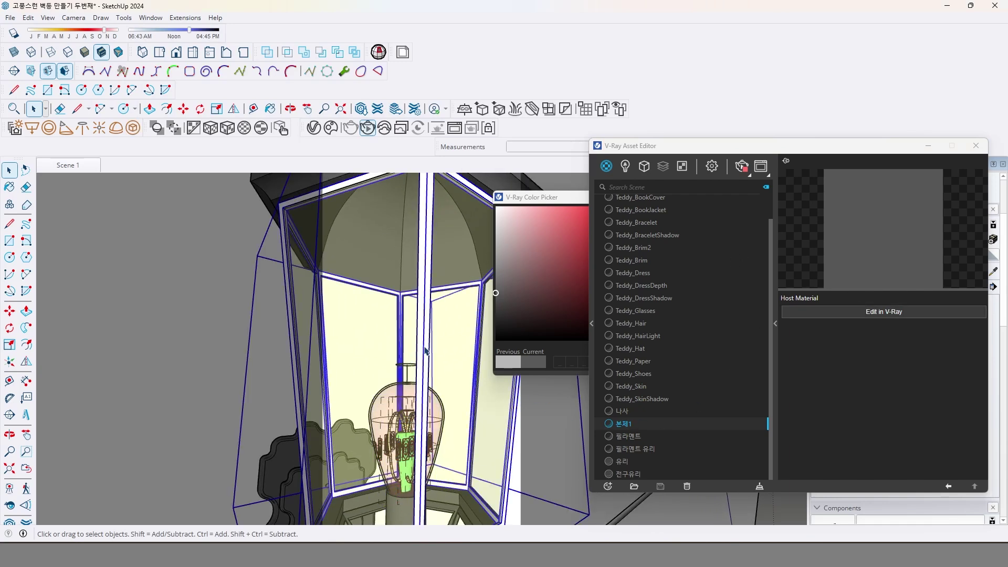
right_click(629, 424)
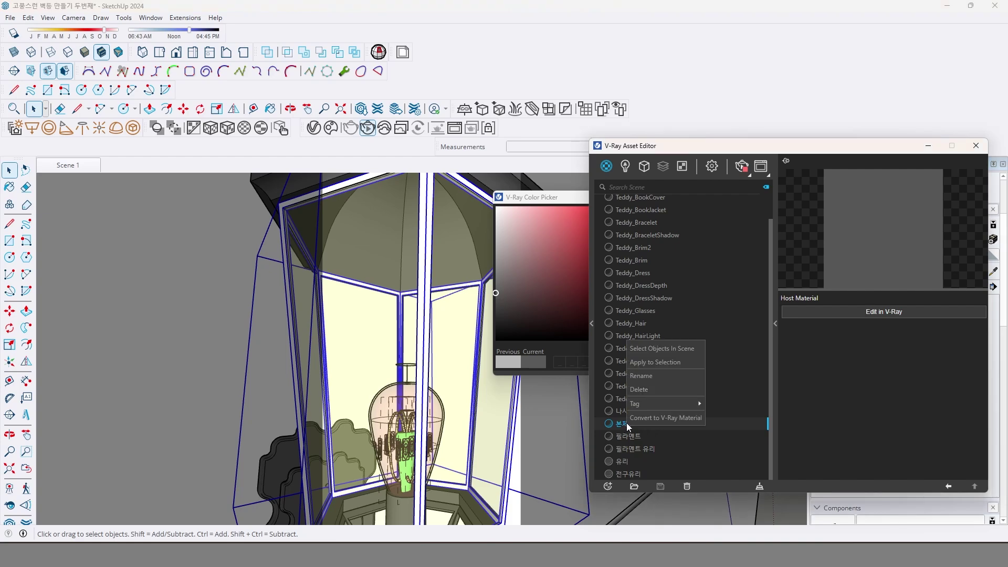
left_click(649, 361)
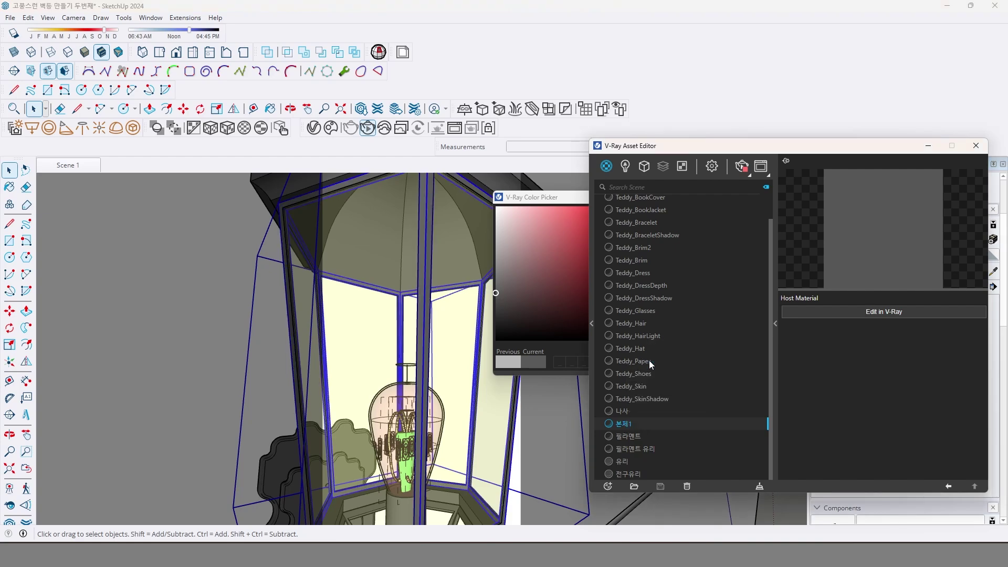
- Render the Scene 1 view again and convert the 본체1 material for editing in V-Ray
left_click(65, 166)
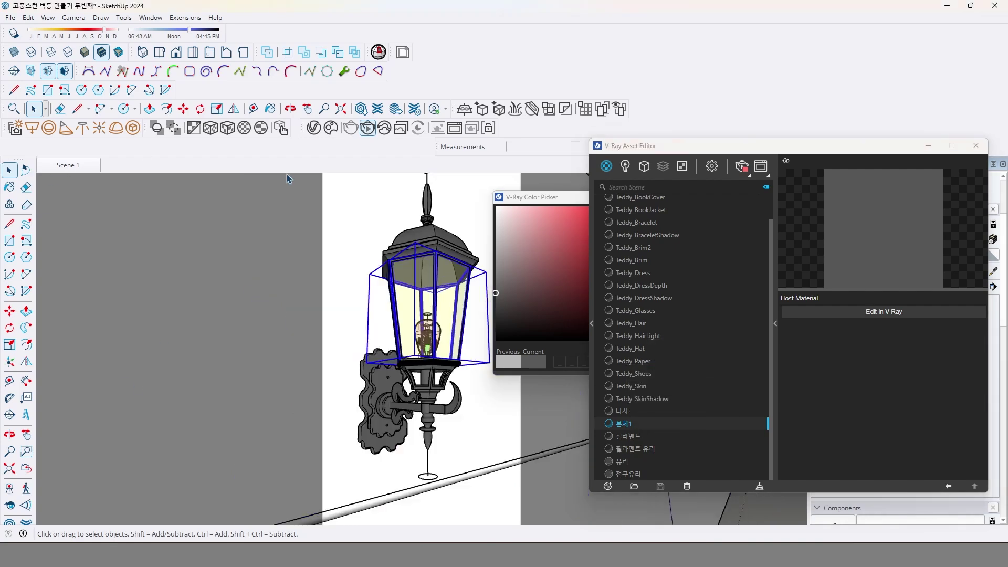
left_click(742, 167)
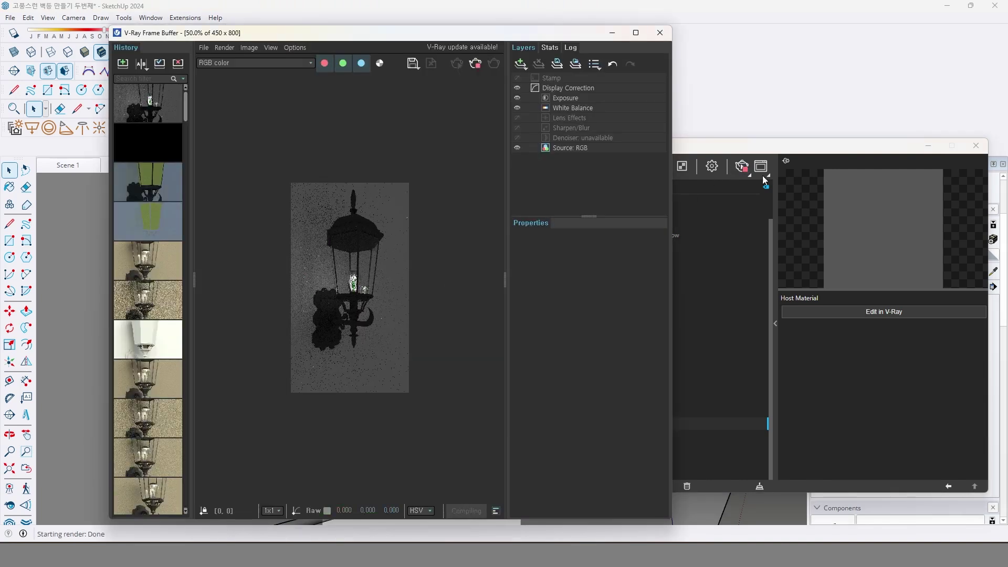
left_click(757, 144)
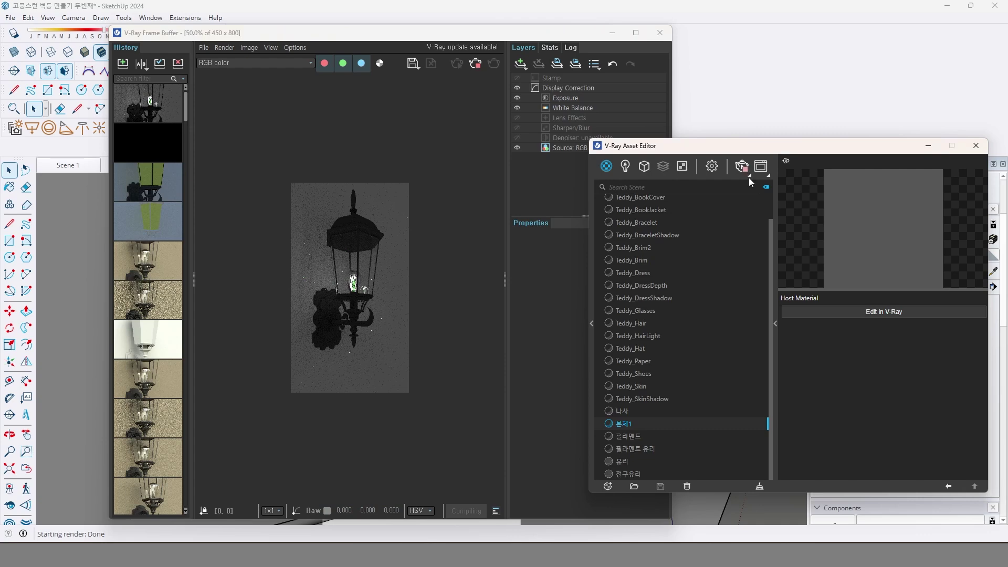
left_click(884, 312)
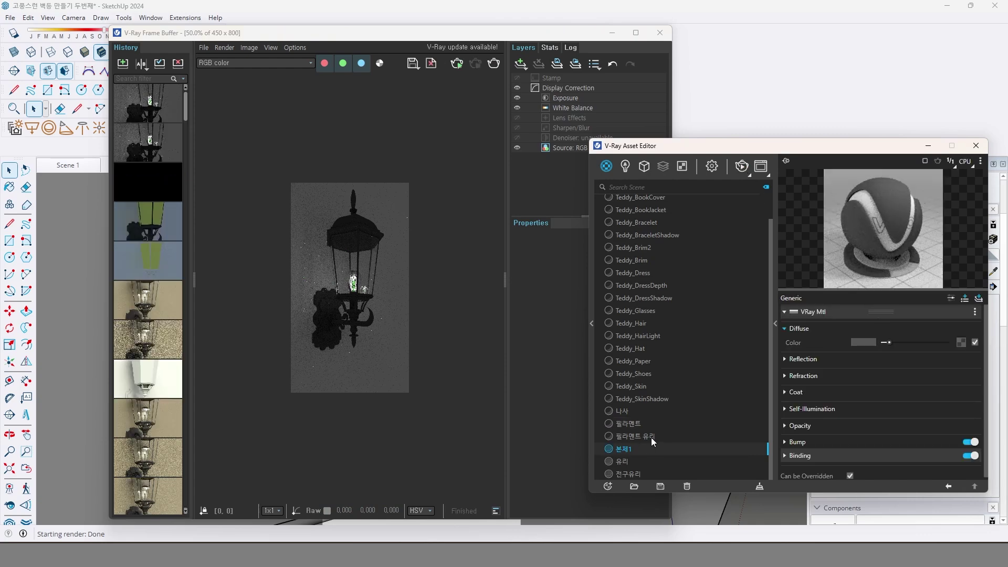
- Turn off Fresnel for the 전구유리 material and reduce its reflection color to a mid grey
left_click(629, 473)
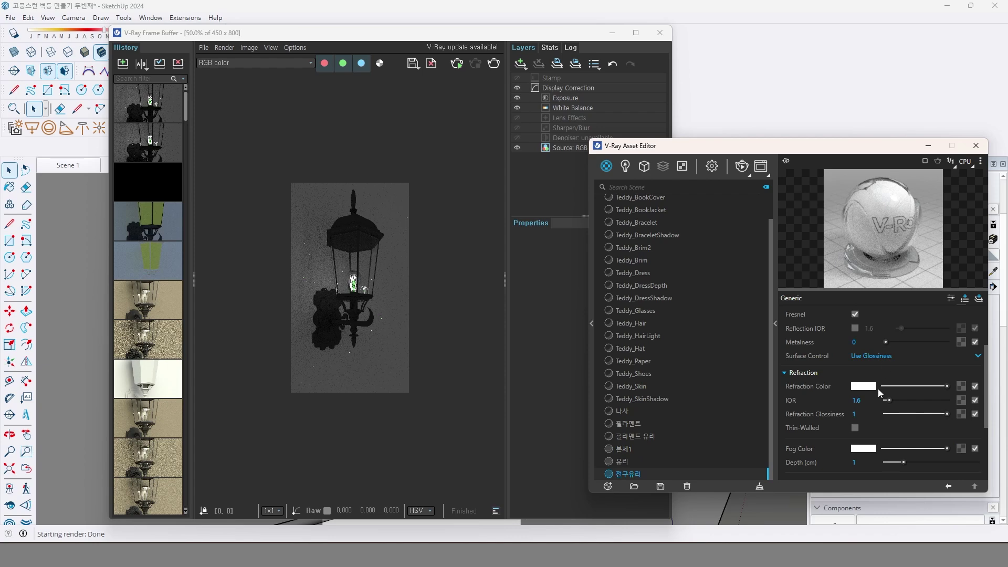
scroll(811, 390, "up", 3)
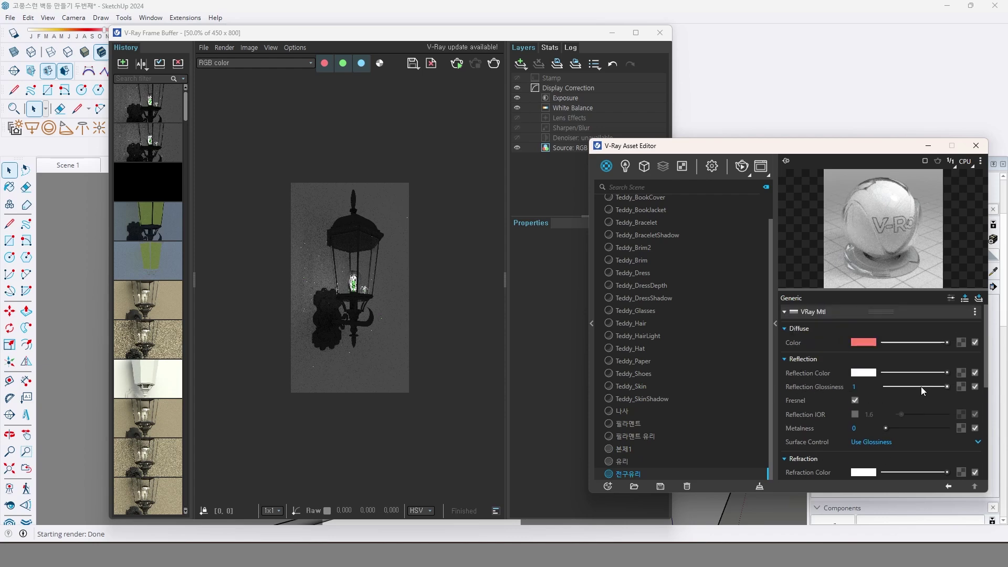
left_click(856, 399)
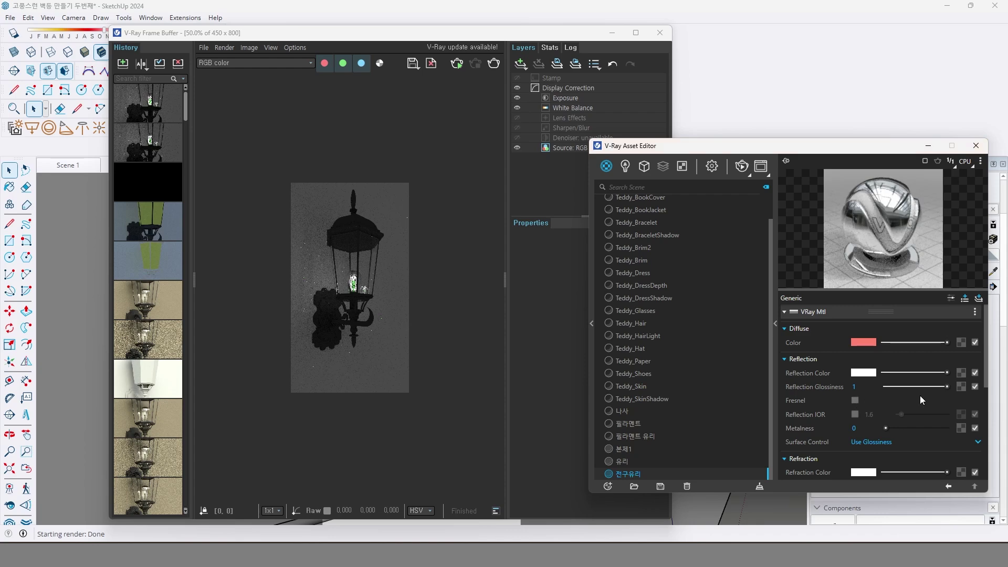
left_click_drag(947, 372, 906, 372)
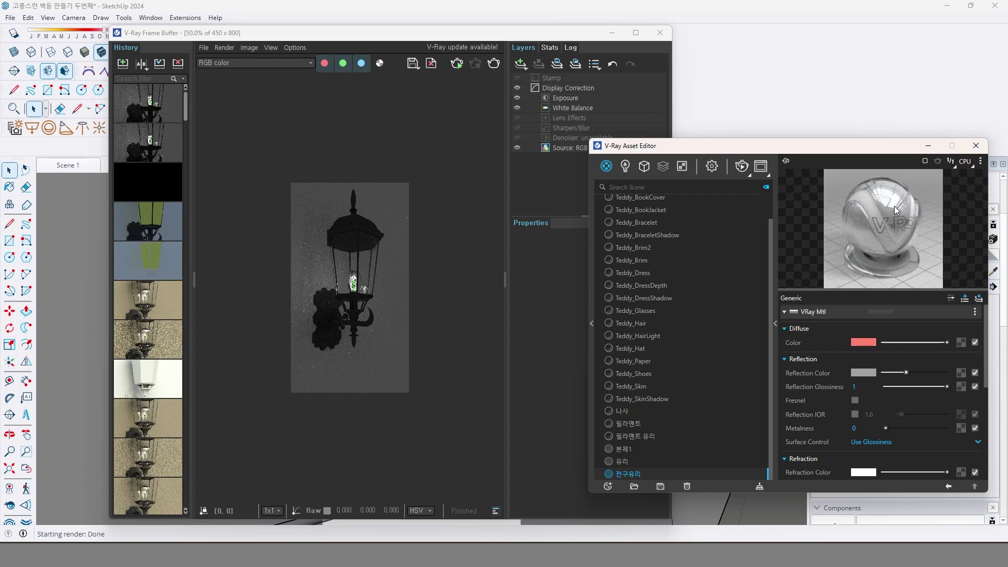
- Give the 본체1 material a white reflection color and a reflection glossiness of 0.71
scroll(364, 282, "up", 1)
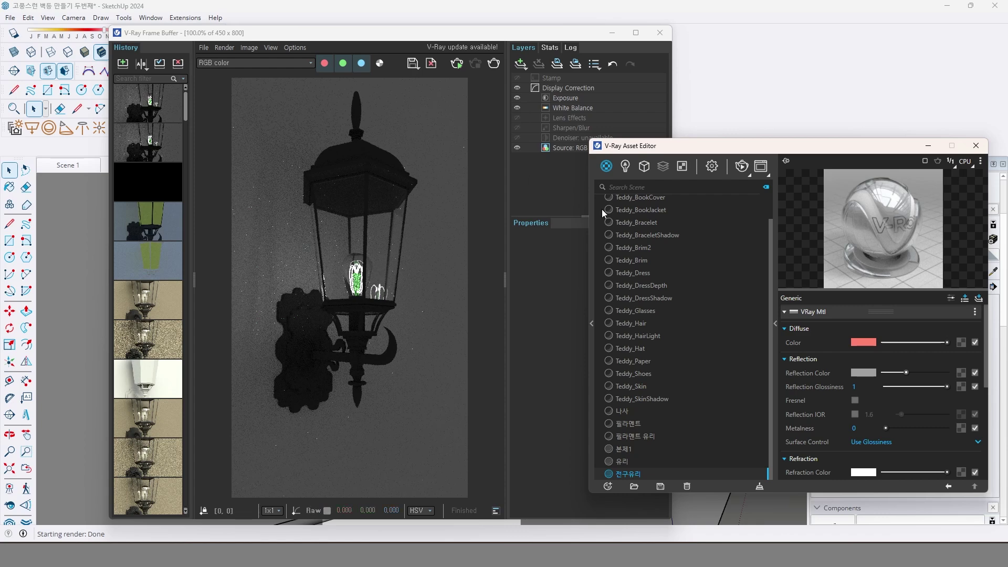
left_click(625, 449)
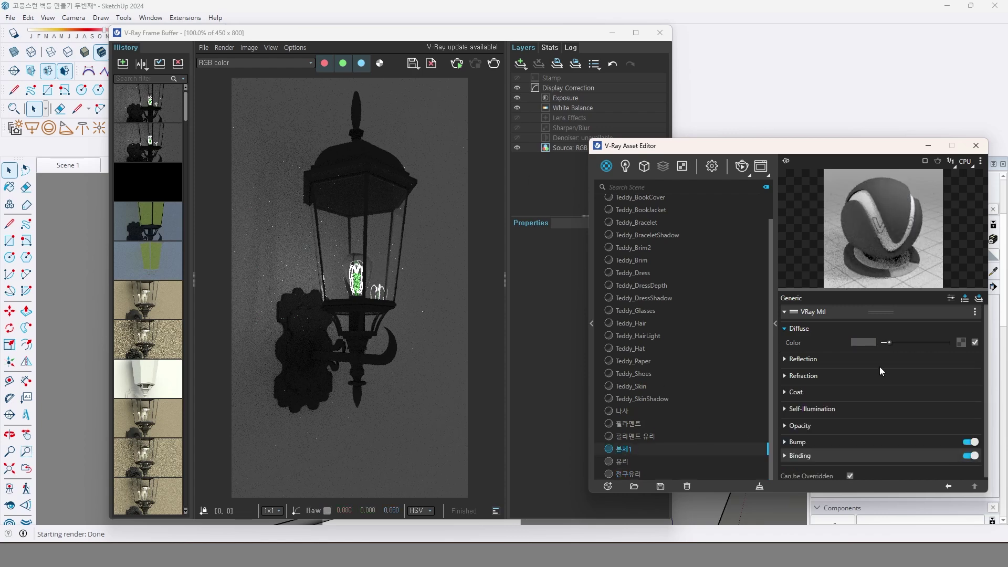
left_click(839, 360)
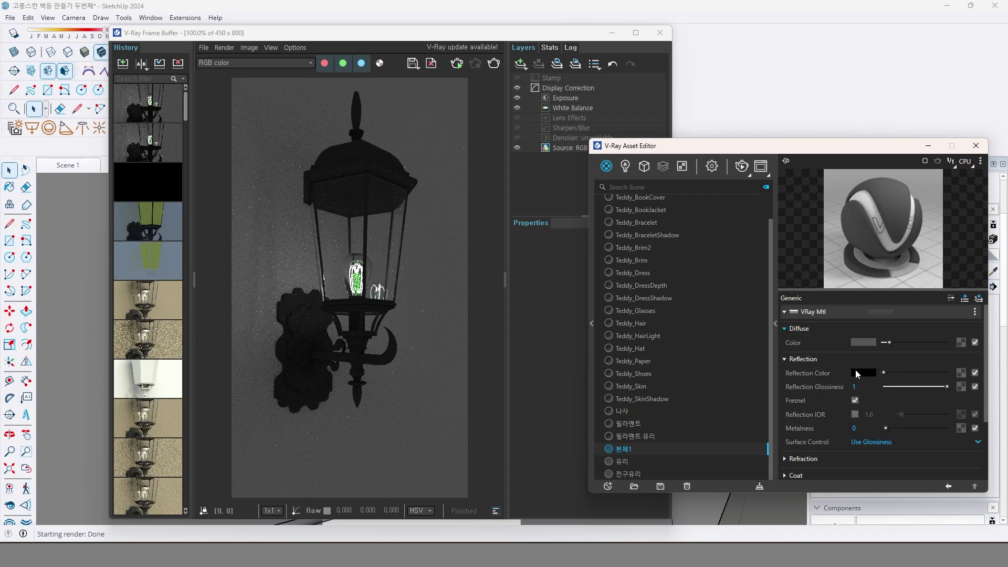
left_click_drag(884, 373, 948, 373)
left_click(930, 386)
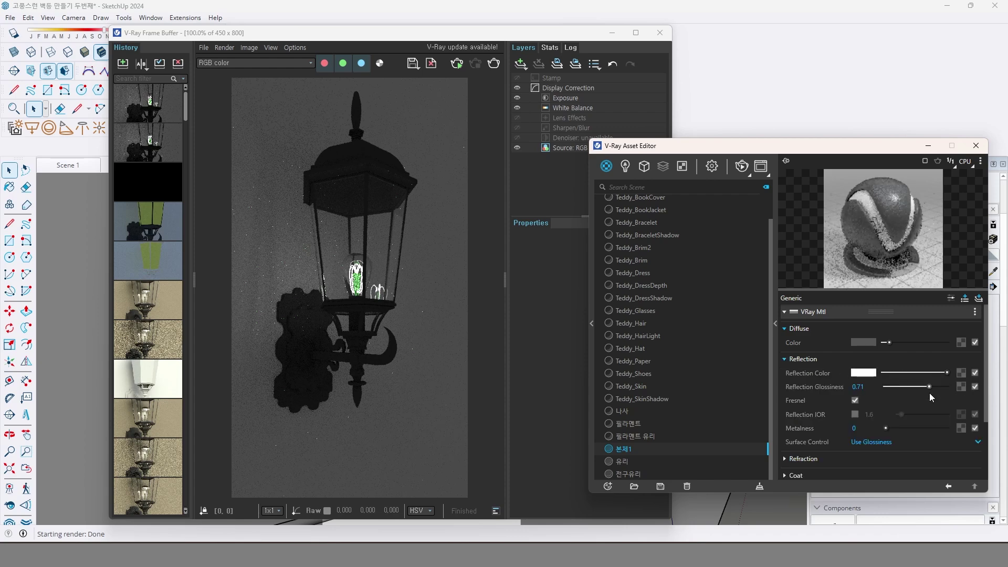
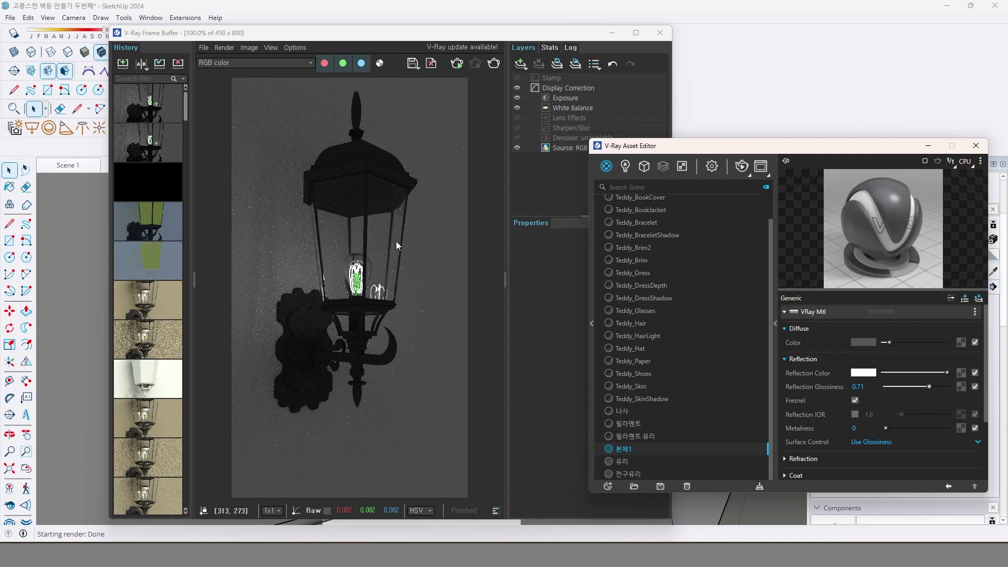
- Place a V-Ray Omni Light at the centre of the small circle just above the bulb, inside the lantern
left_click(660, 33)
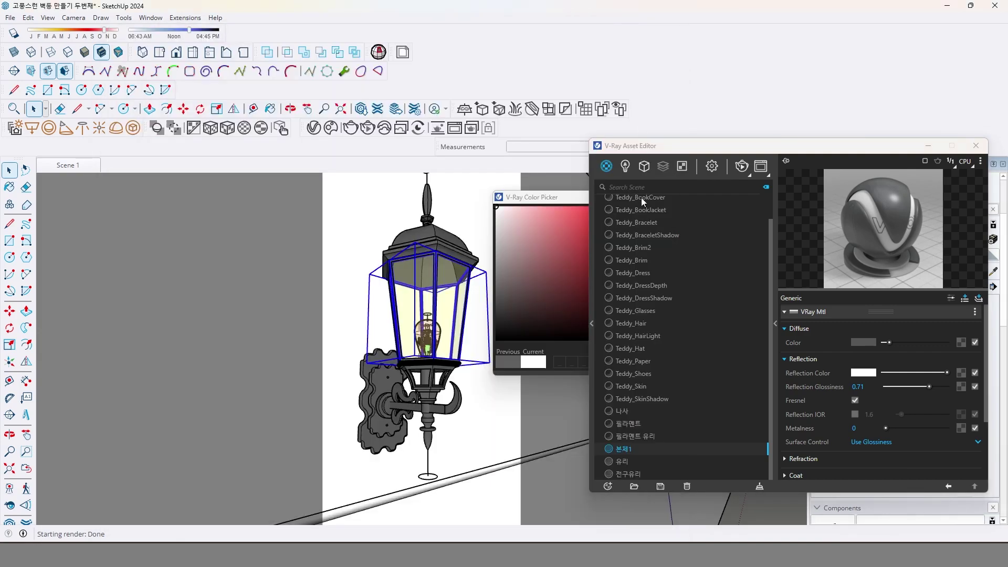
left_click(565, 201)
left_click_drag(674, 200, 586, 213)
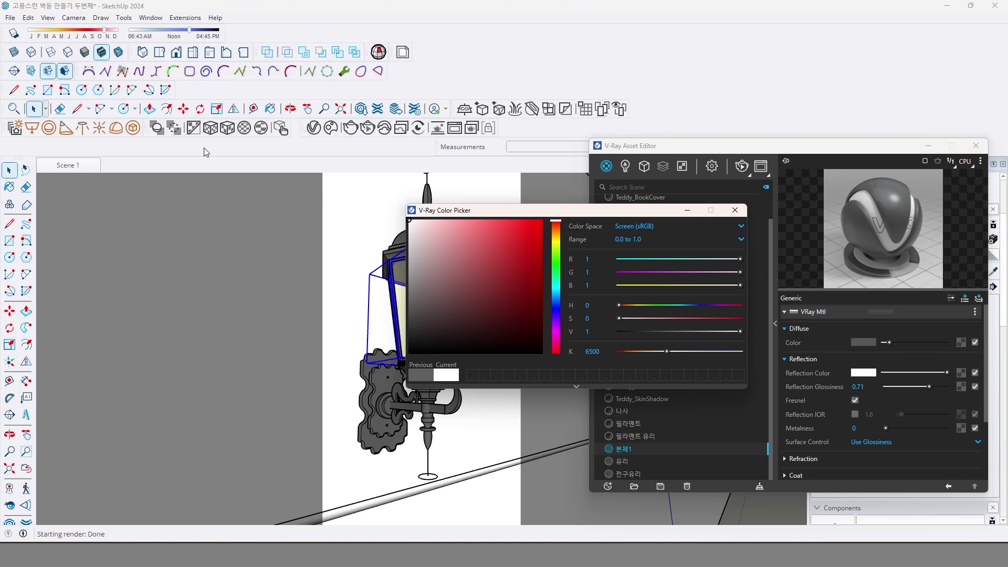
left_click(102, 135)
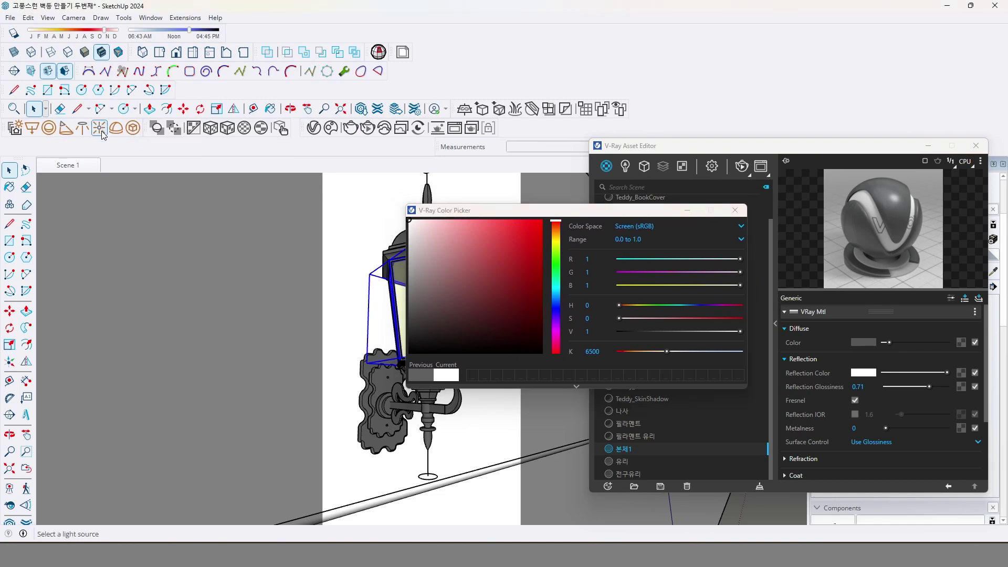
left_click_drag(525, 210, 720, 225)
middle_click_drag(430, 321, 441, 329)
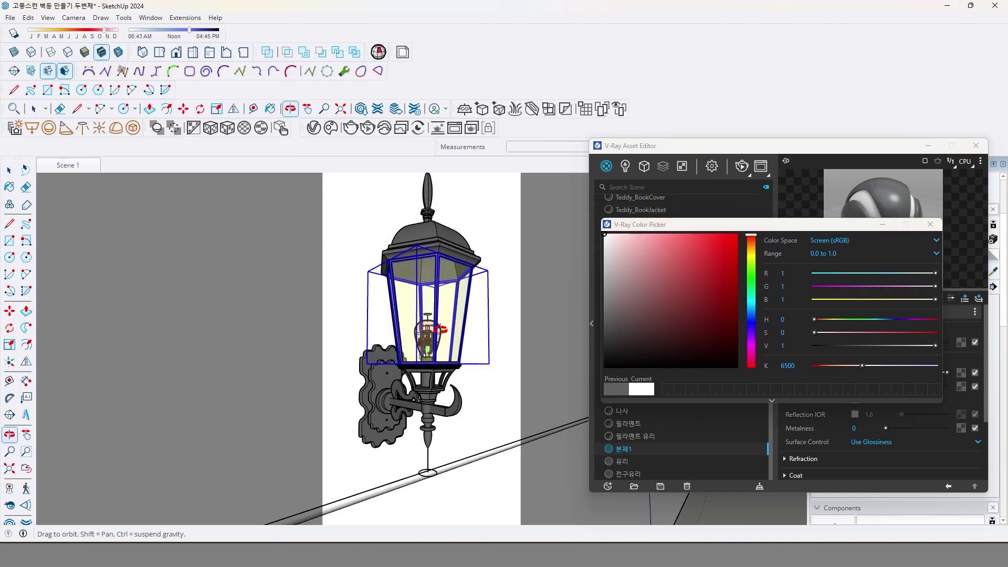
scroll(440, 329, "up", 5)
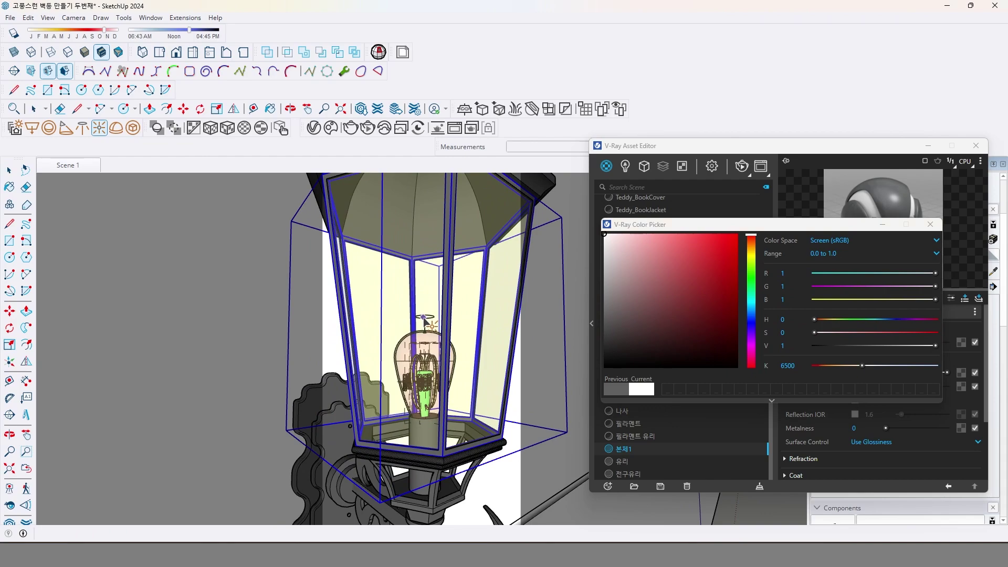
scroll(425, 321, "up", 5)
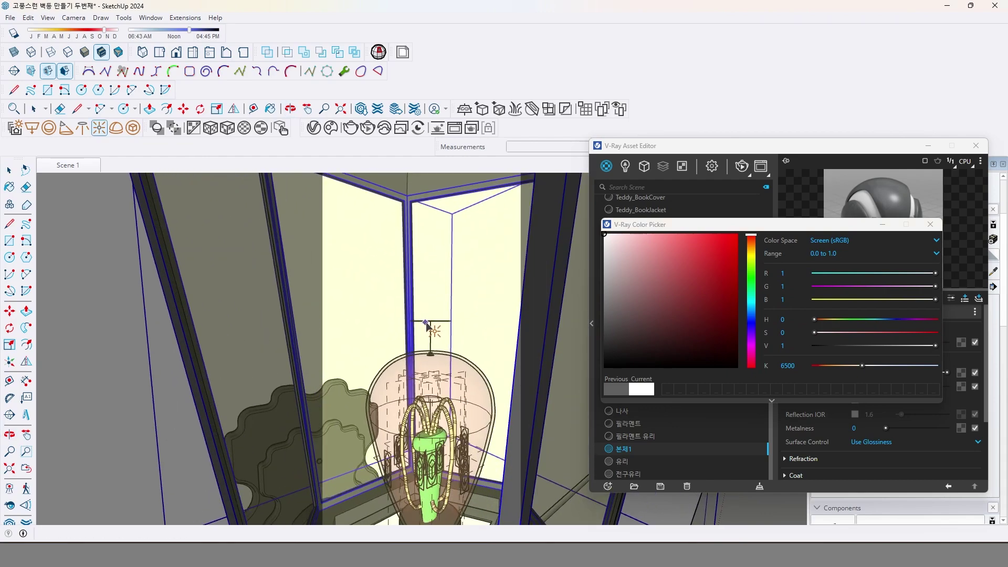
scroll(426, 323, "up", 6)
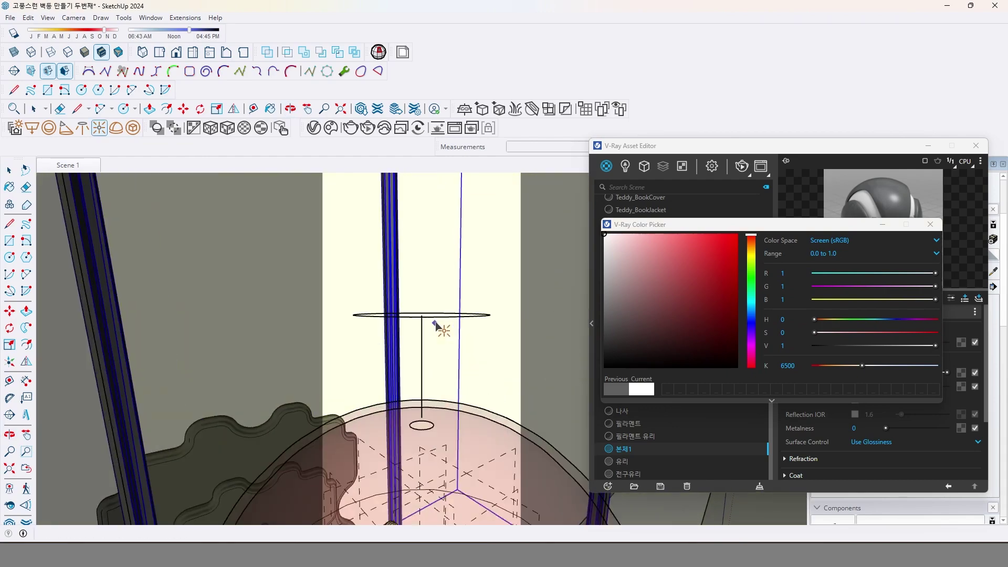
scroll(434, 325, "up", 4)
scroll(434, 331, "down", 1)
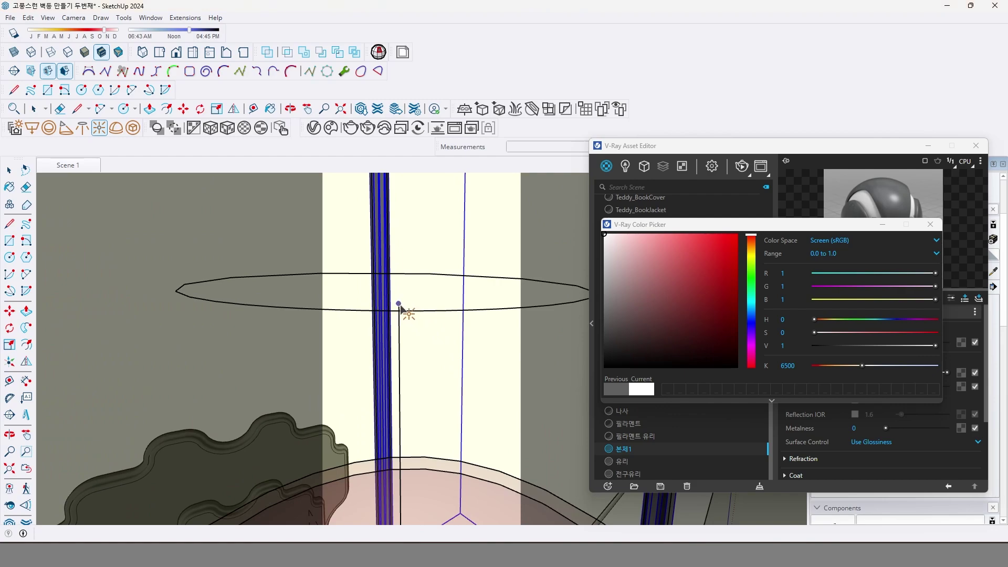
scroll(403, 309, "down", 4)
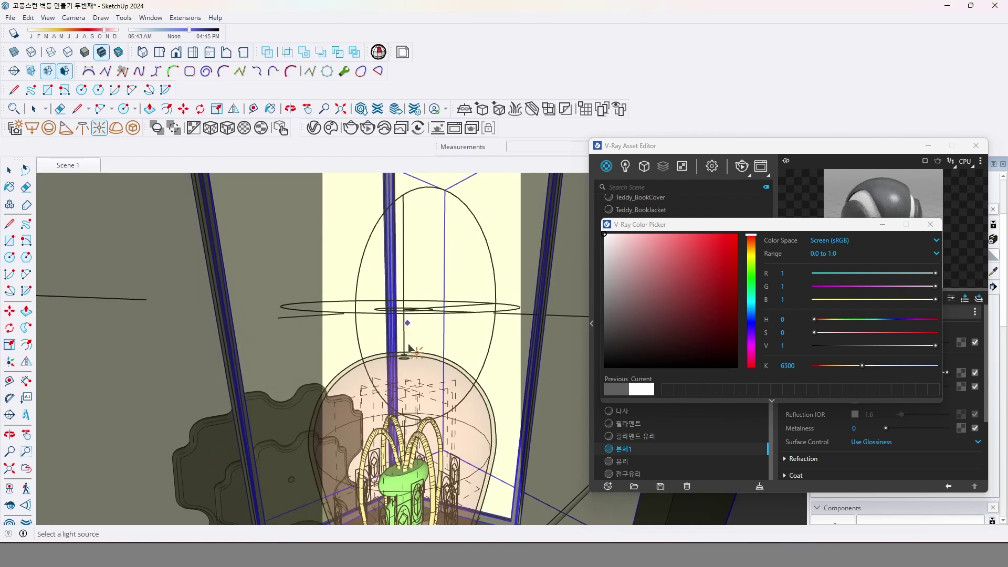
- Open the bulb glass group for editing at the small circular hole in its crown
scroll(409, 347, "up", 5)
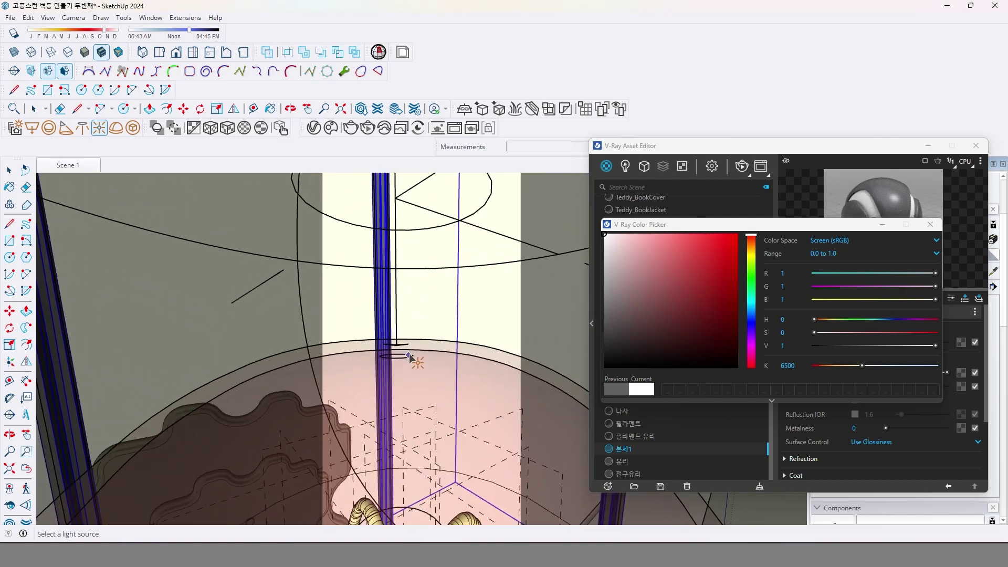
scroll(408, 360, "up", 2)
scroll(407, 357, "up", 1)
key("space")
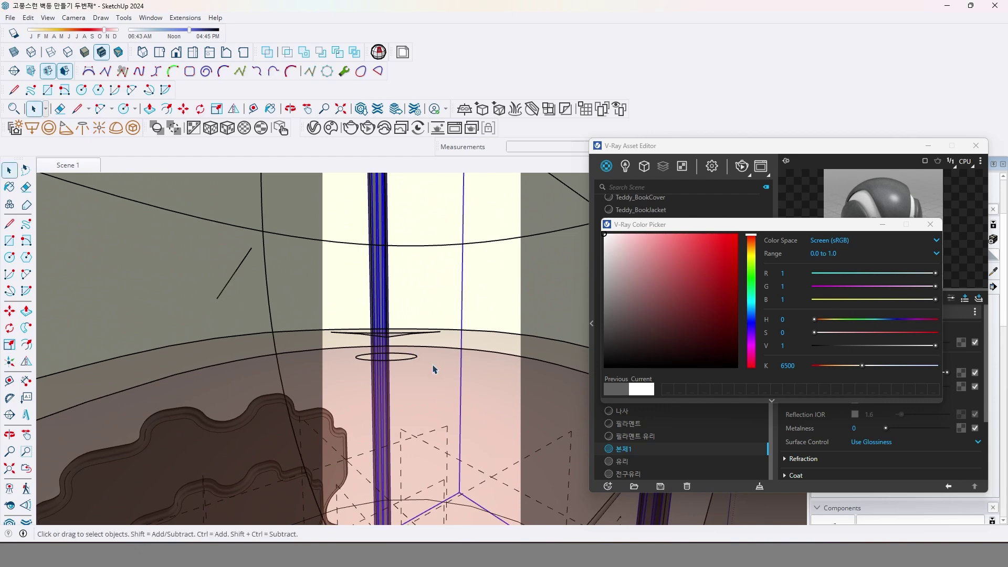
left_click(437, 367)
double_click(449, 364)
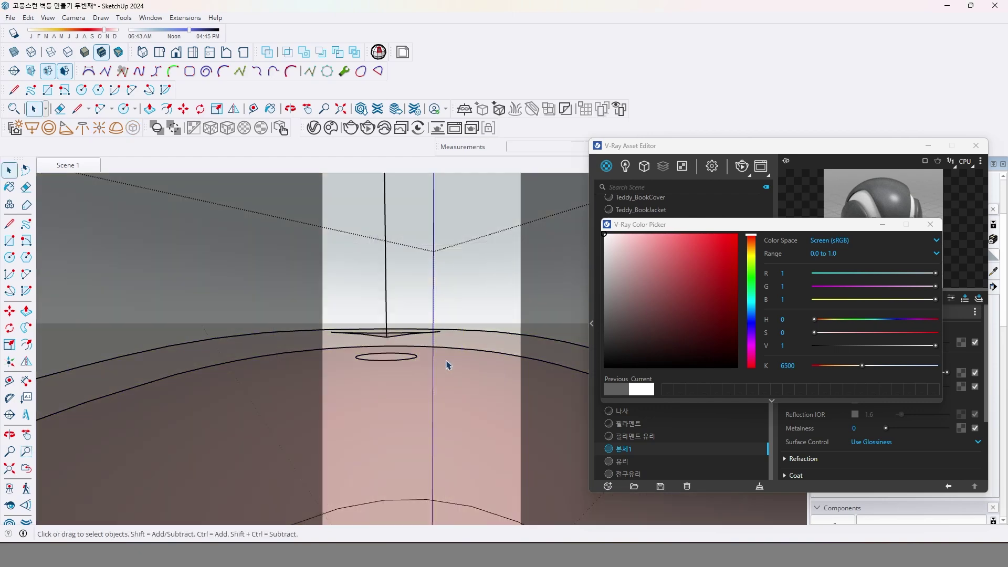
key("l")
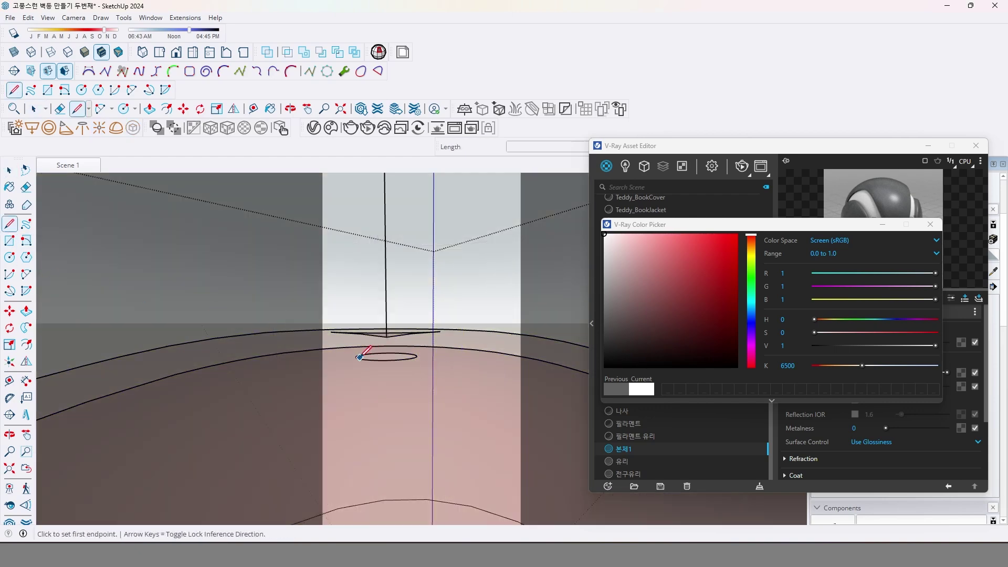
key("space")
left_click(349, 360)
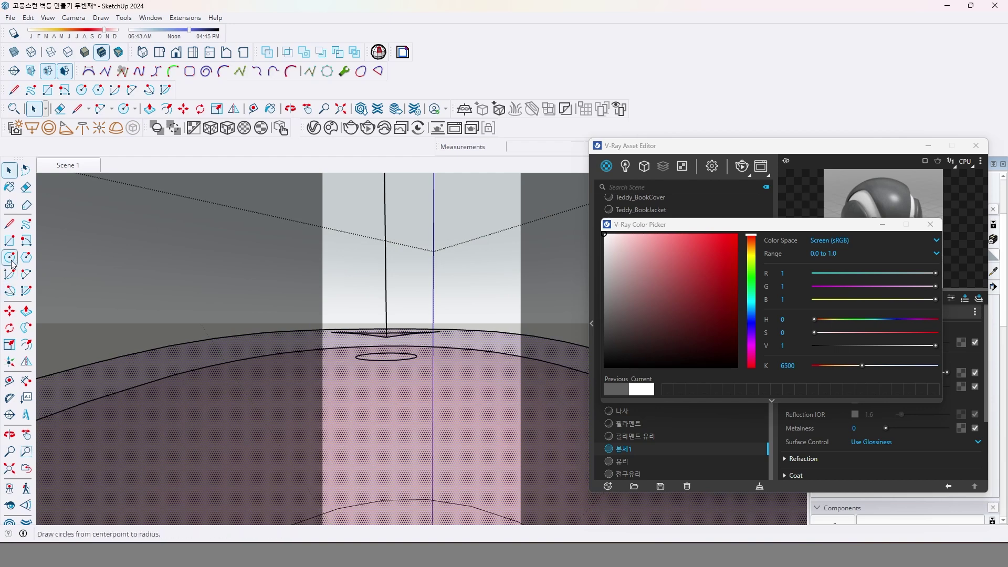
key("l")
left_click(358, 358)
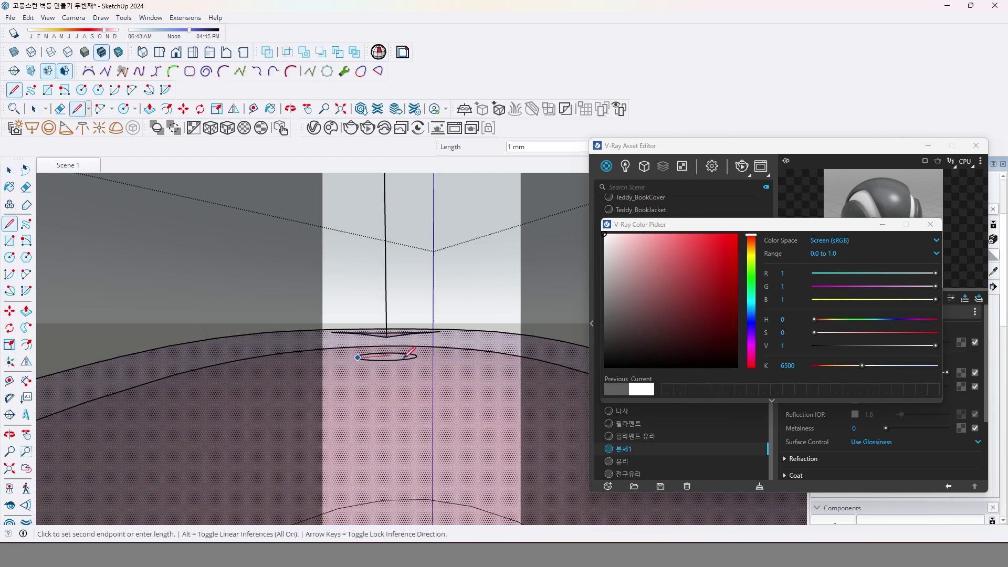
scroll(418, 351, "up", 2)
scroll(416, 354, "up", 1)
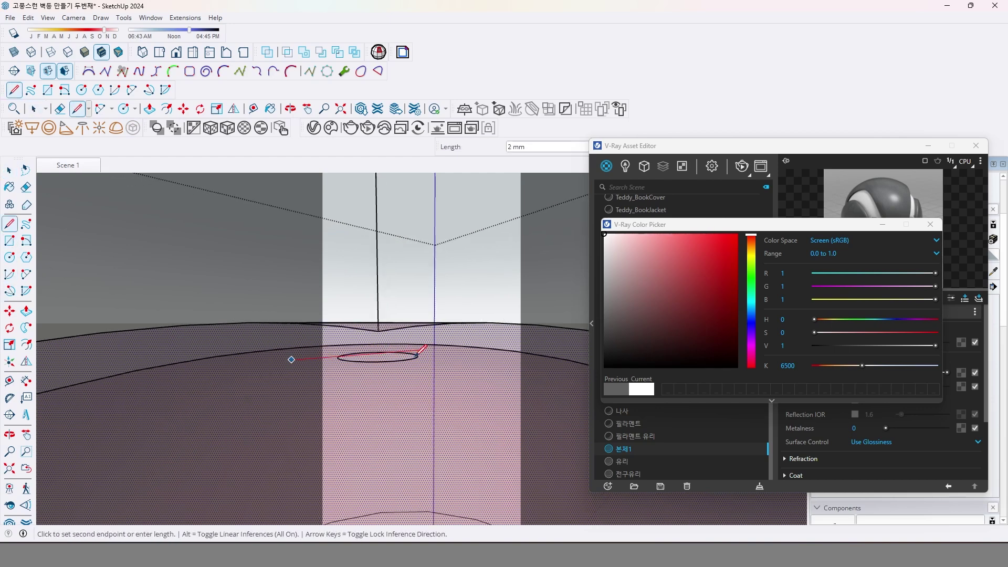
key("Escape")
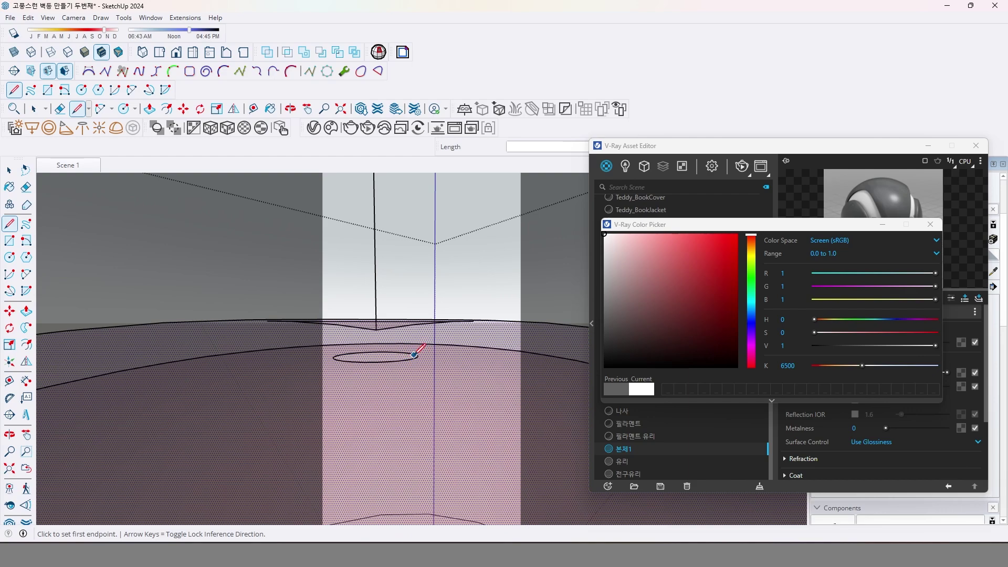
- Close the circular hole in the bulb glass by drawing a line across it, erase that line, and leave the group in the Scene 1 view
middle_click_drag(416, 355, 445, 326)
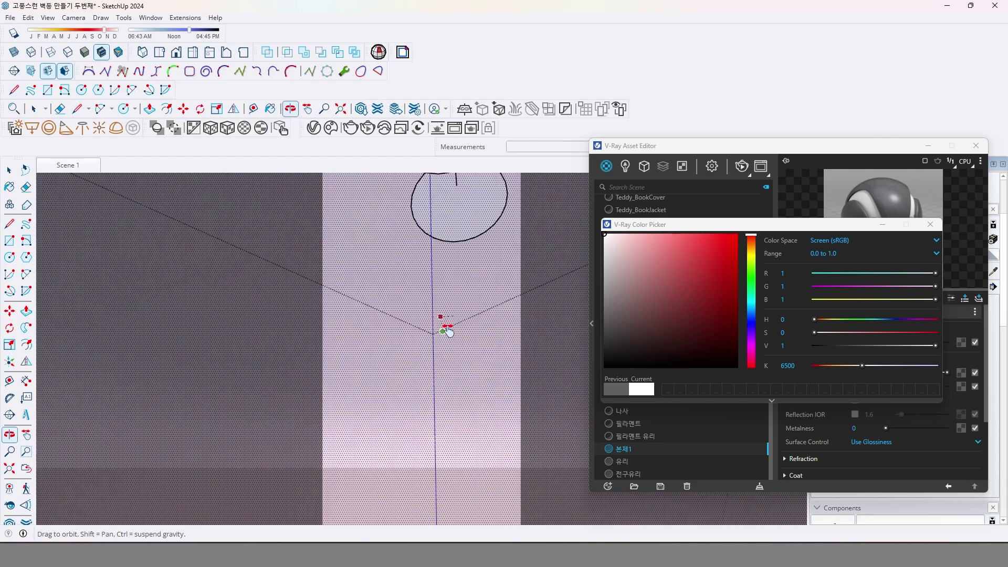
left_click(425, 232)
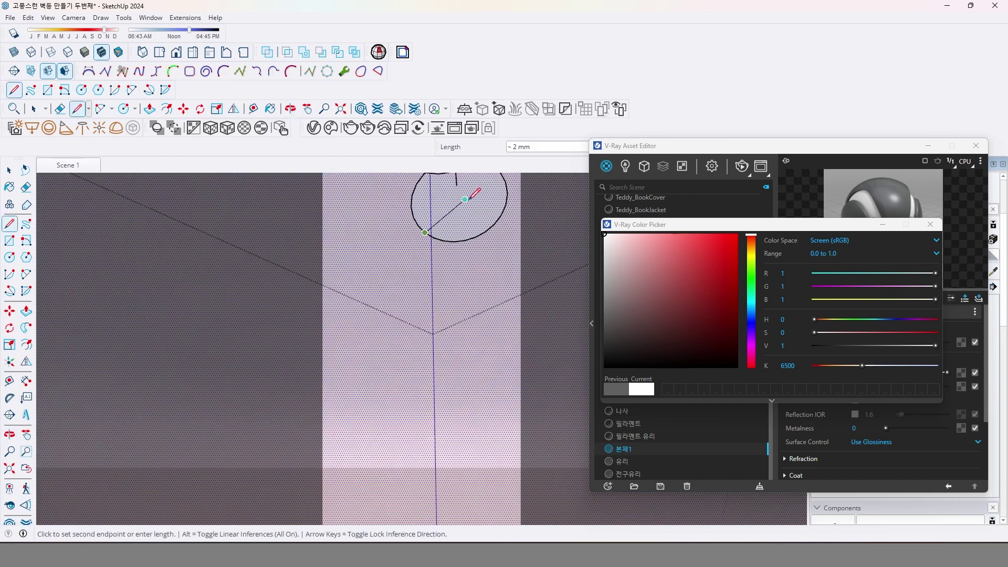
left_click(505, 183)
key("space")
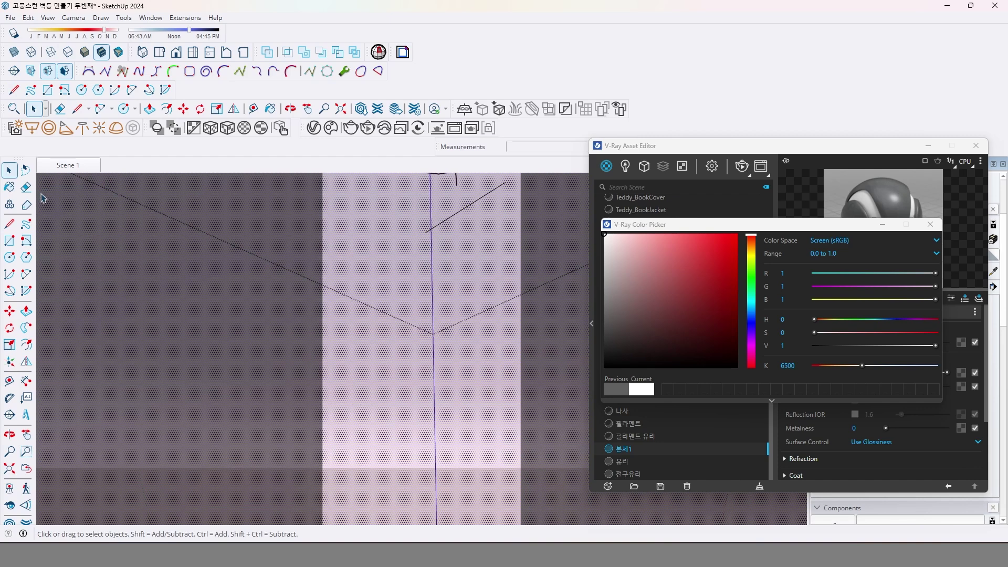
key("e")
left_click_drag(450, 207, 457, 232)
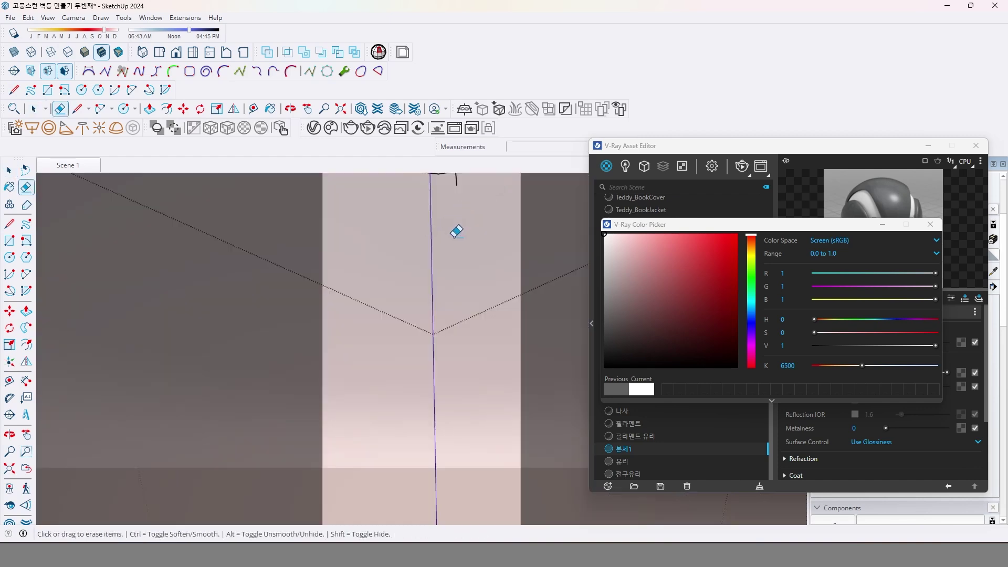
scroll(439, 265, "down", 5)
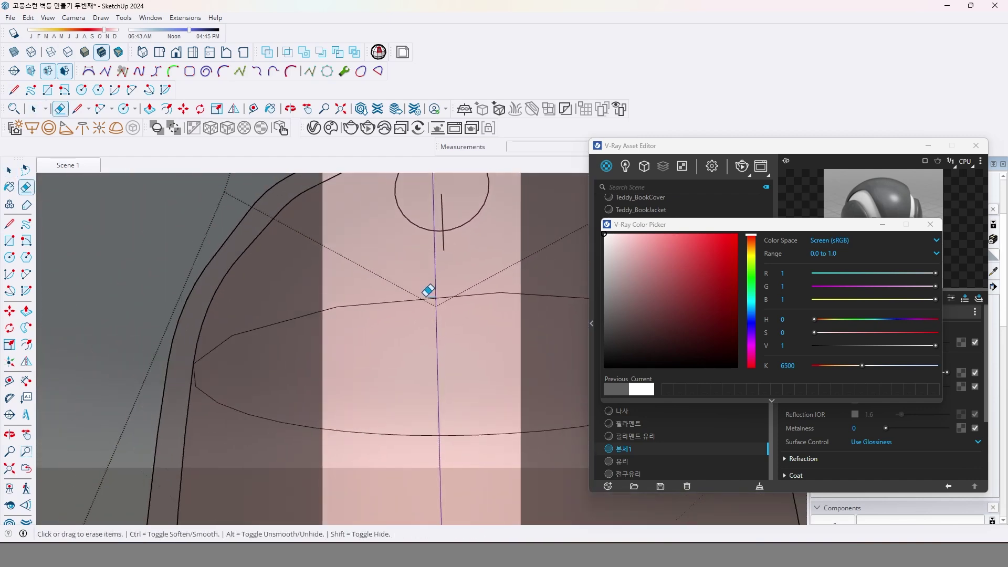
scroll(429, 290, "down", 3)
scroll(397, 339, "up", 3)
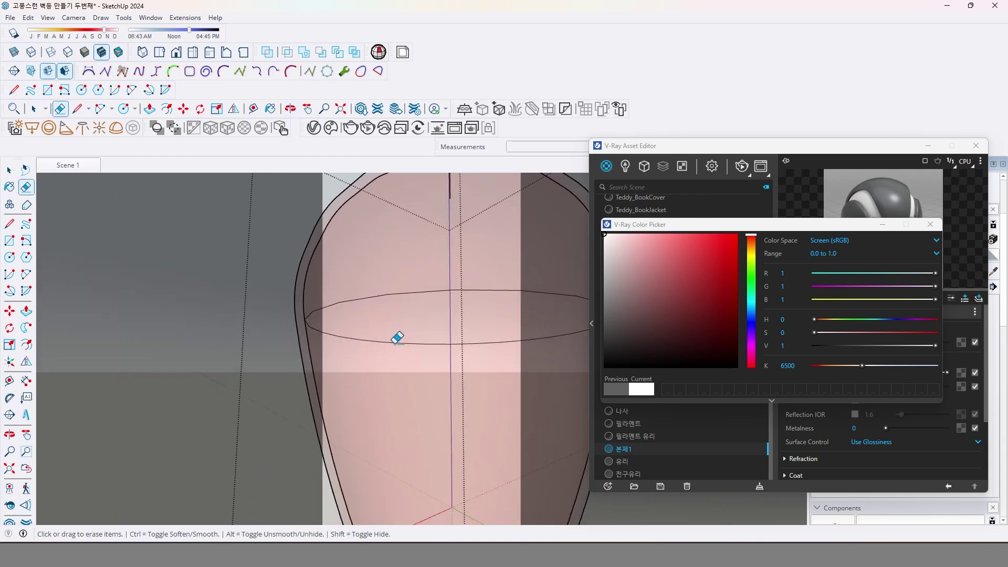
scroll(398, 338, "down", 3)
left_click(68, 166)
key("space")
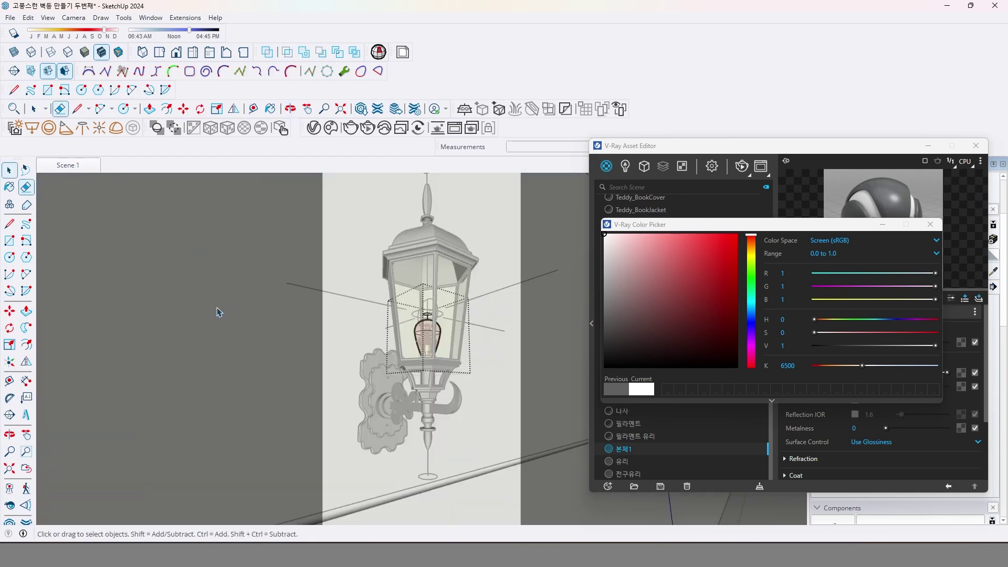
- Check the omni light's position above the bulb and render the Scene 1 view again
scroll(466, 319, "up", 5)
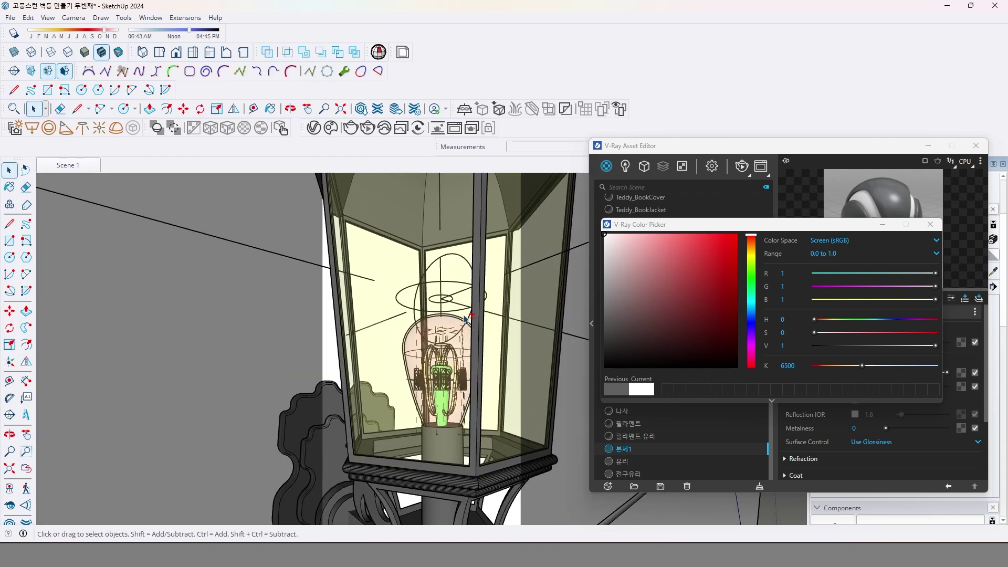
middle_click_drag(465, 318, 417, 297)
left_click(421, 303)
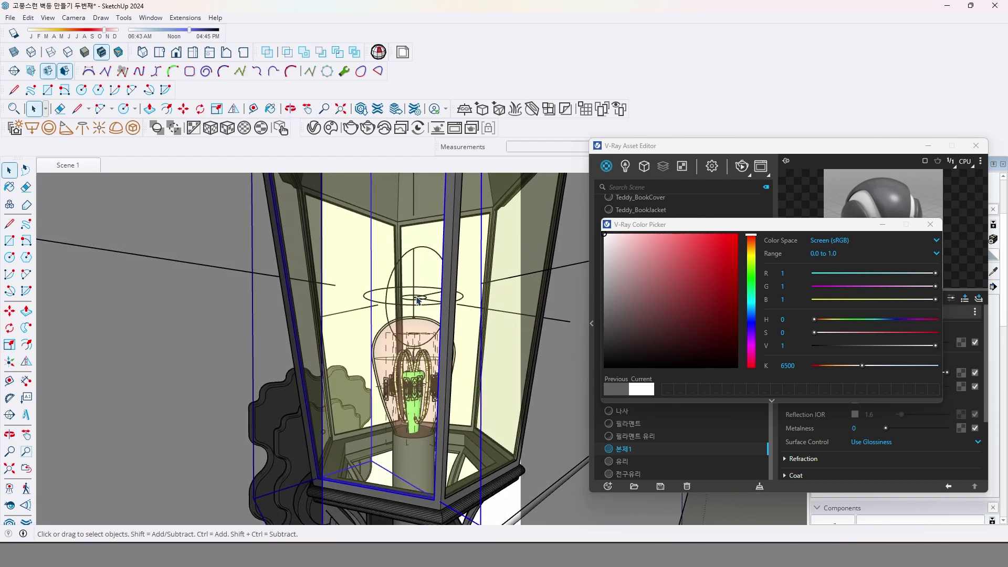
key("Page_Down")
left_click(762, 166)
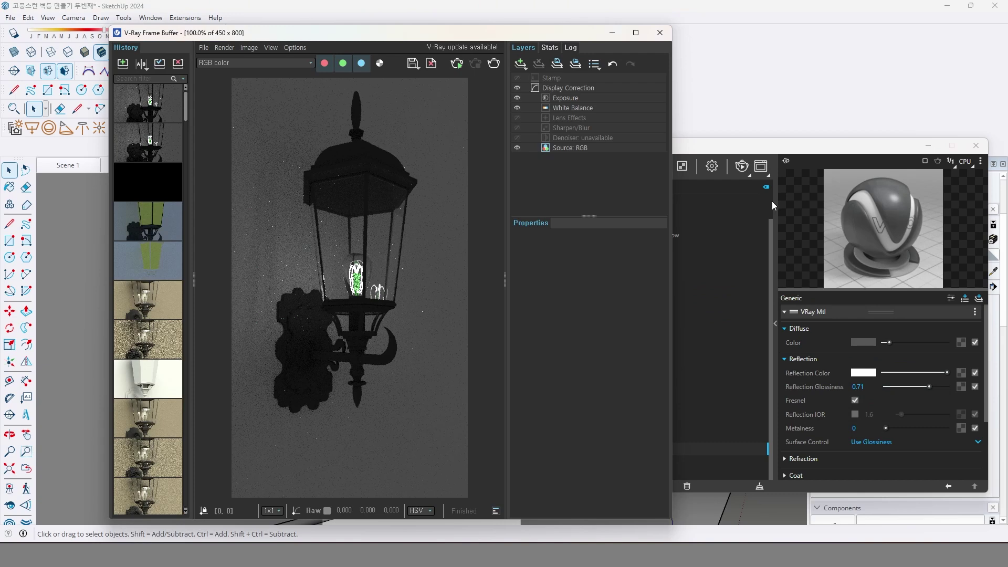
left_click(457, 63)
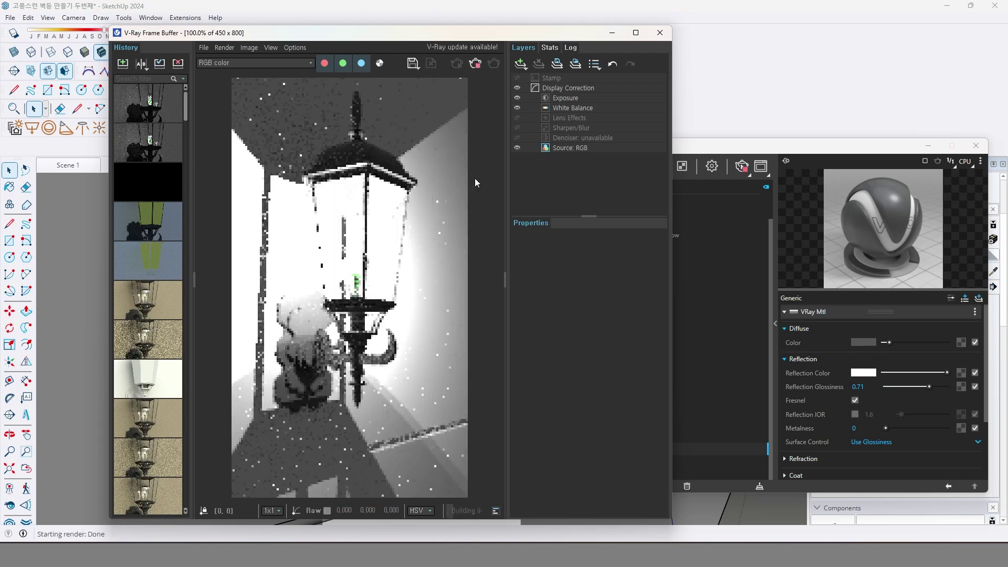
- Switch the Omni Light's intensity units to Luminous Power (Lumens)
left_click(768, 152)
left_click(625, 165)
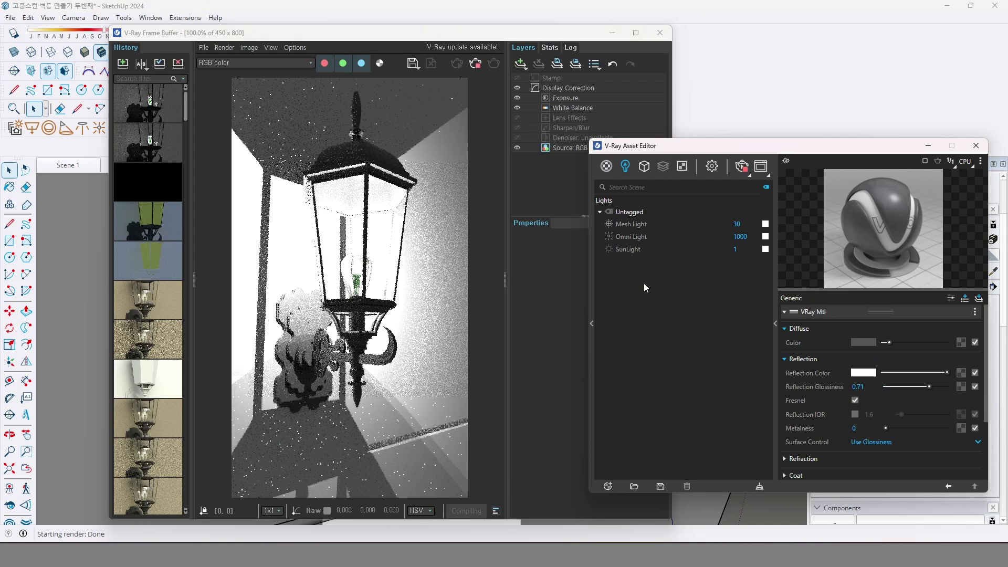
left_click(635, 236)
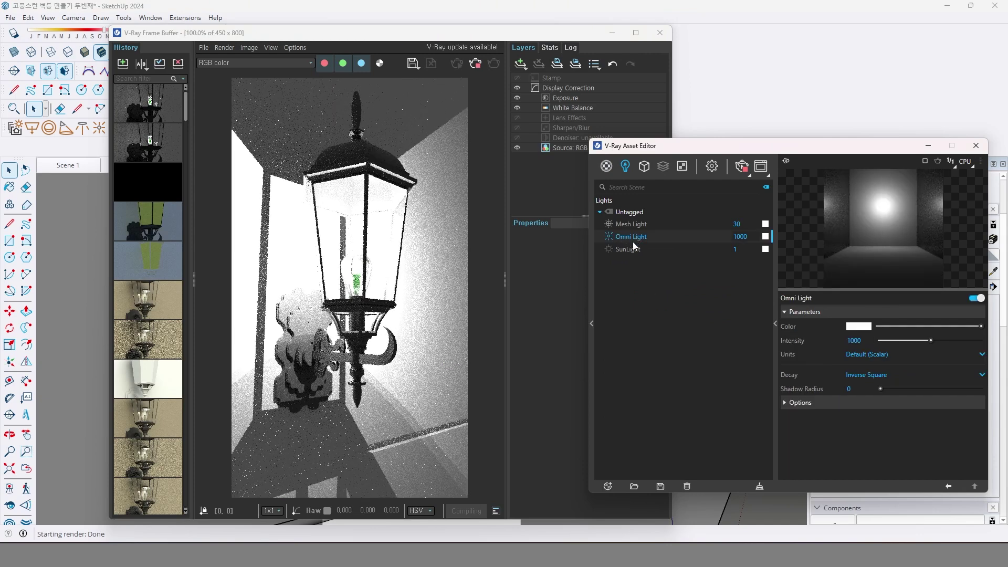
left_click(871, 354)
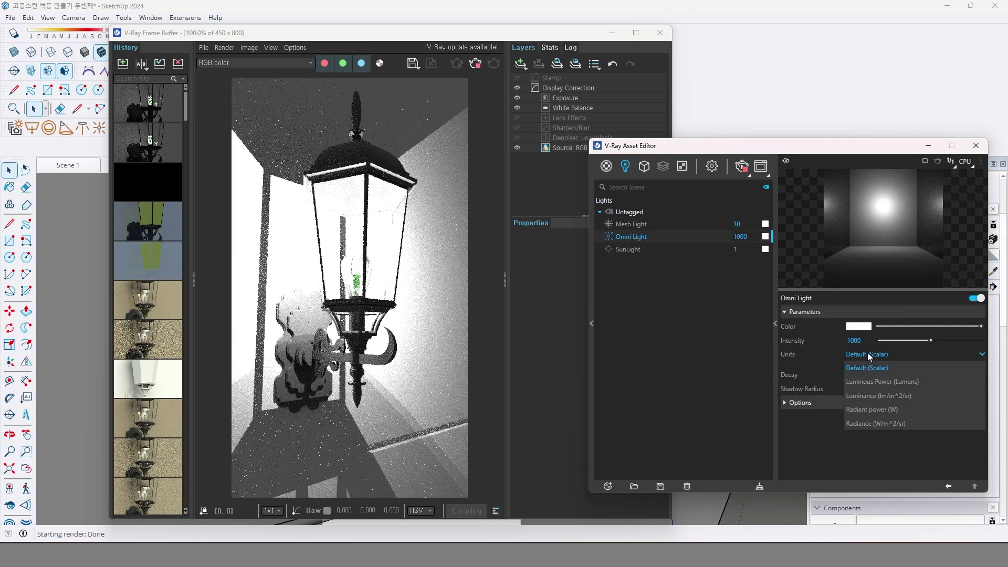
left_click(870, 379)
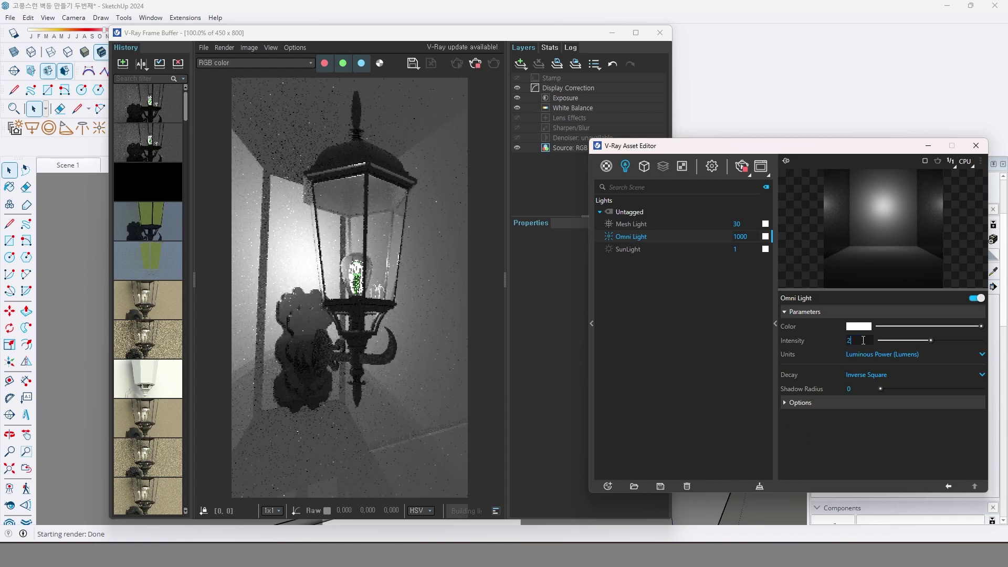
- Set the Omni Light's intensity to 2000 lumens and its shadow radius to 1
double_click(861, 341)
type("2000")
key("Return")
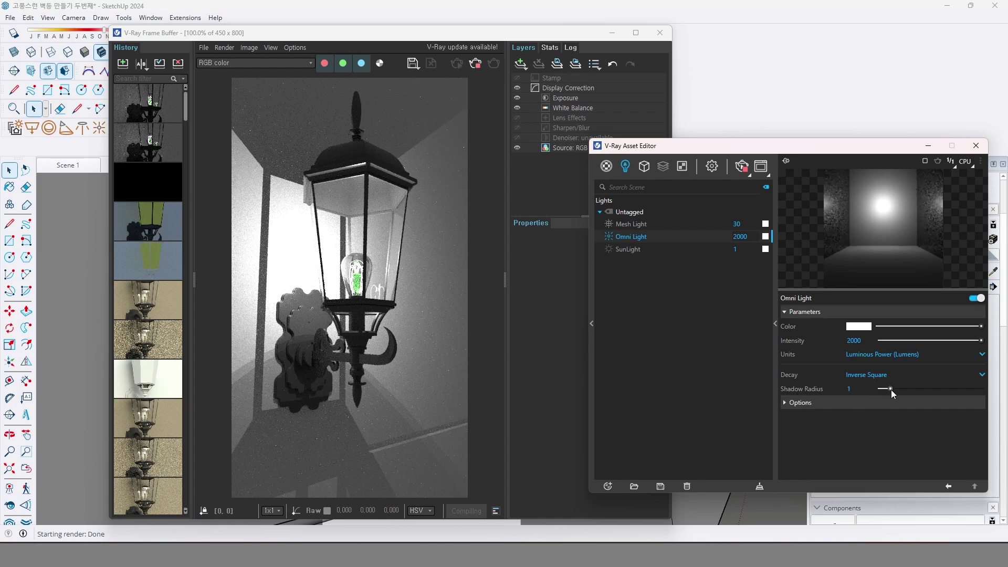
left_click_drag(891, 388, 901, 388)
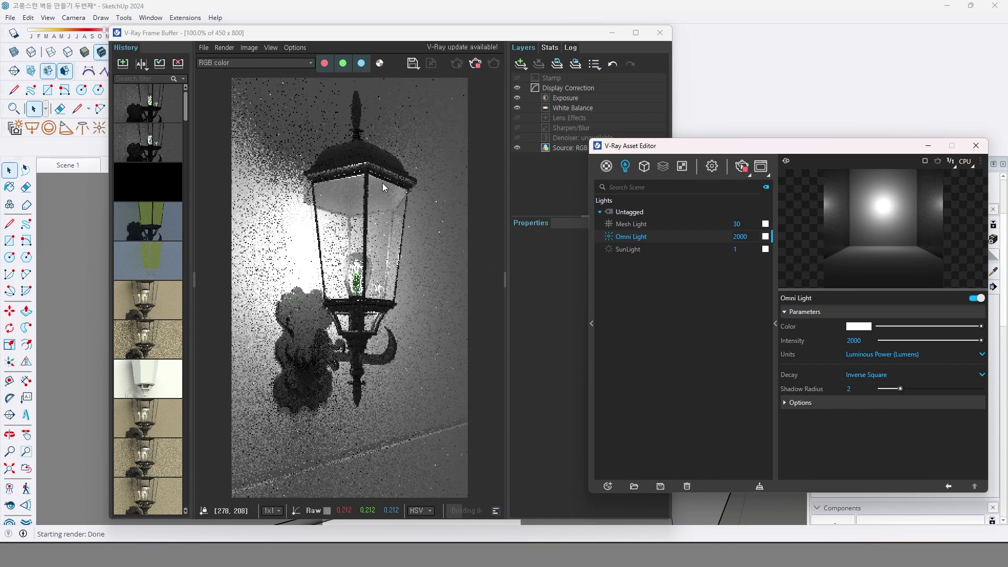
left_click_drag(901, 389, 892, 388)
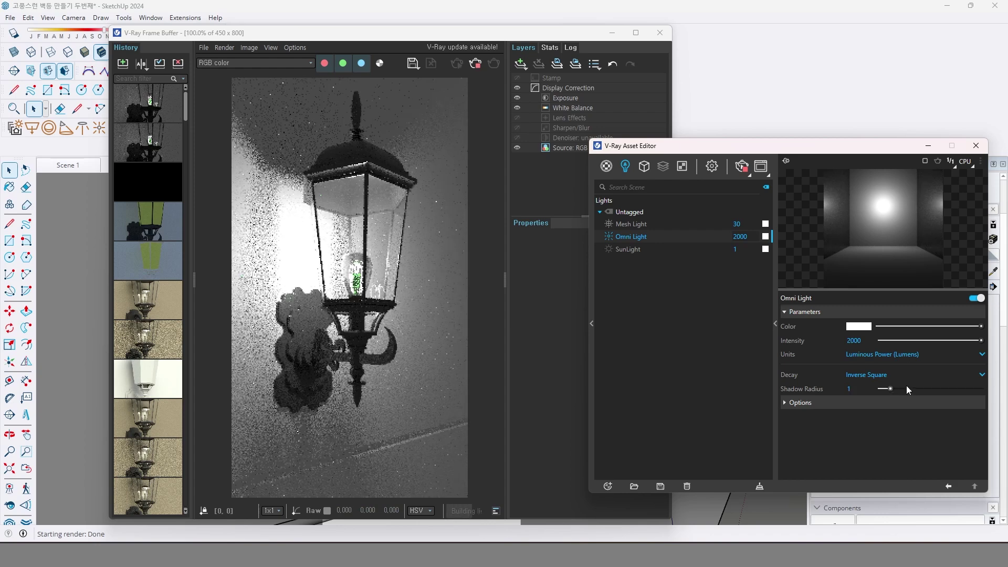
- Set the Omni Light's shadow radius to 0.5 and inspect the updated render around the bulb
double_click(854, 389)
type("0.5")
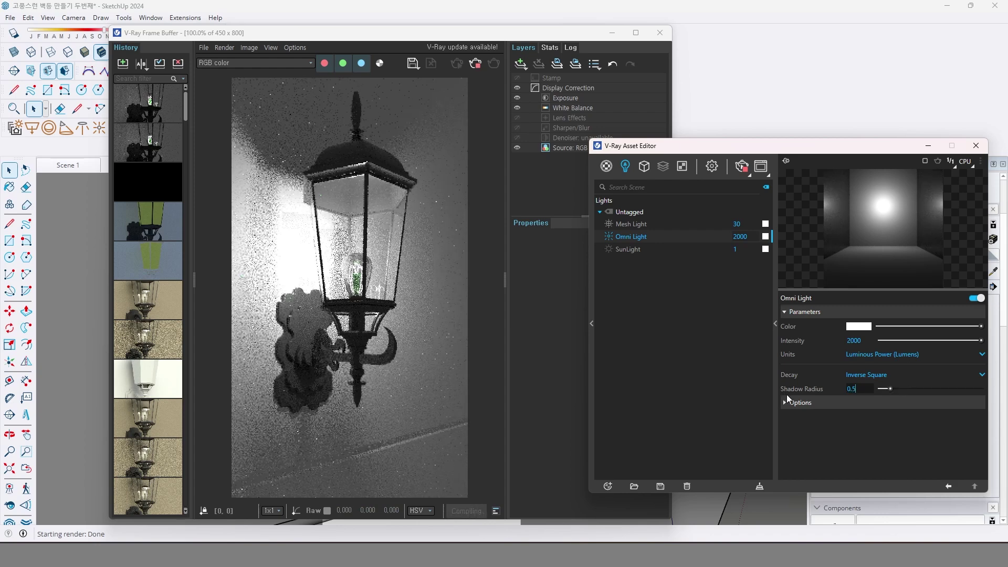
key("Return")
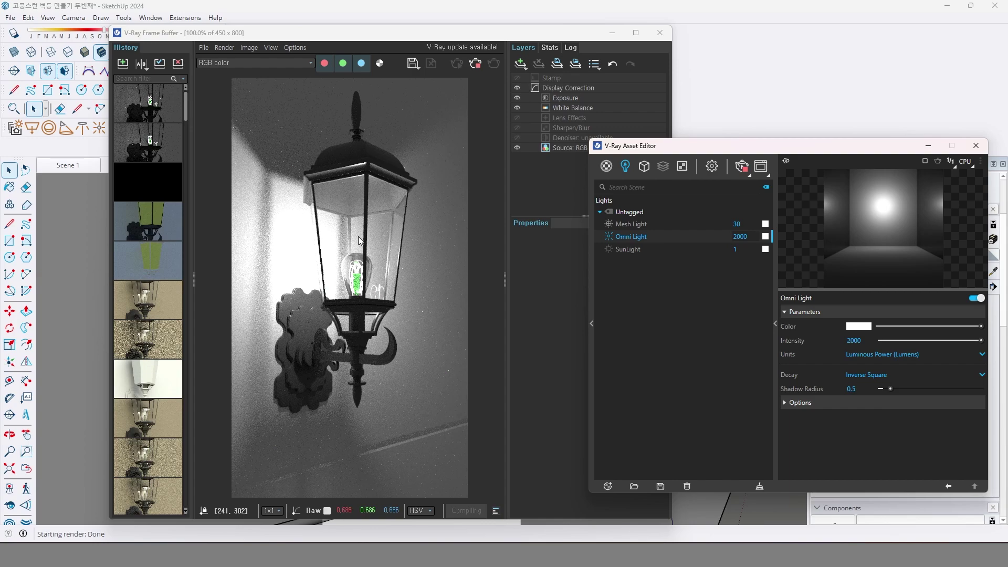
scroll(356, 263, "up", 2)
scroll(355, 273, "down", 2)
- Turn on the Lens Effects layer, set its size to about 80.2 and intensity to about 1.98, and inspect the bulb
left_click(563, 117)
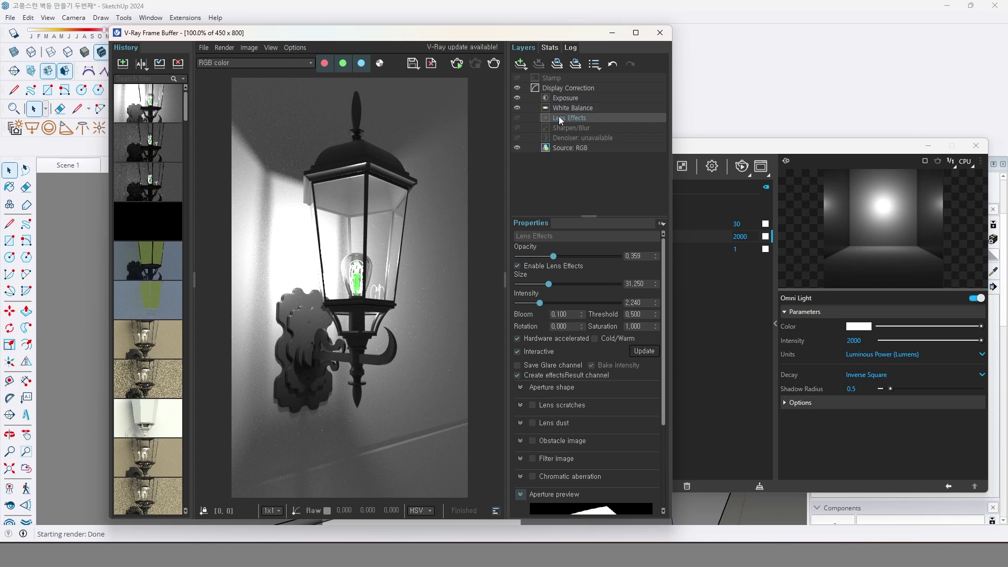
left_click(517, 117)
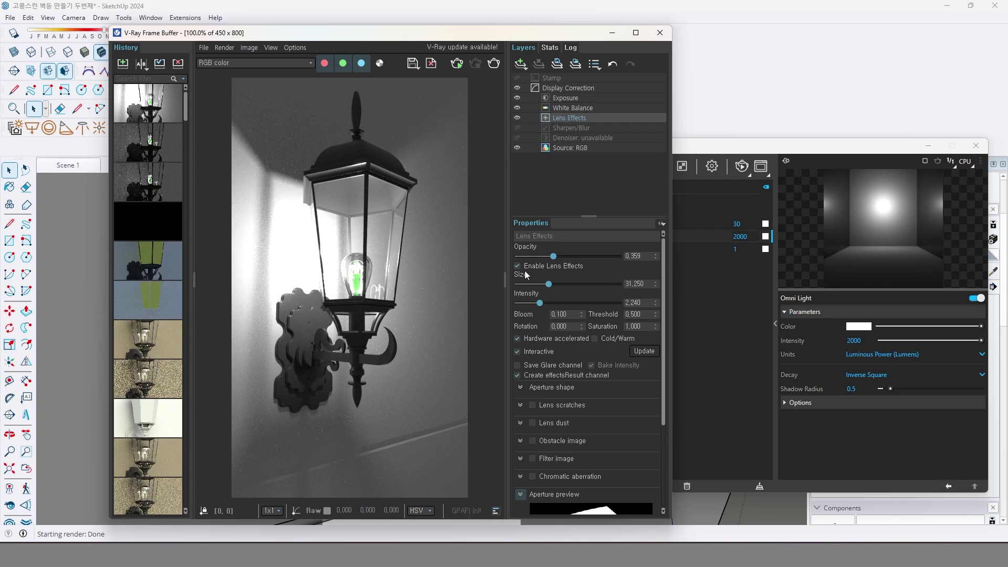
left_click_drag(542, 303, 588, 294)
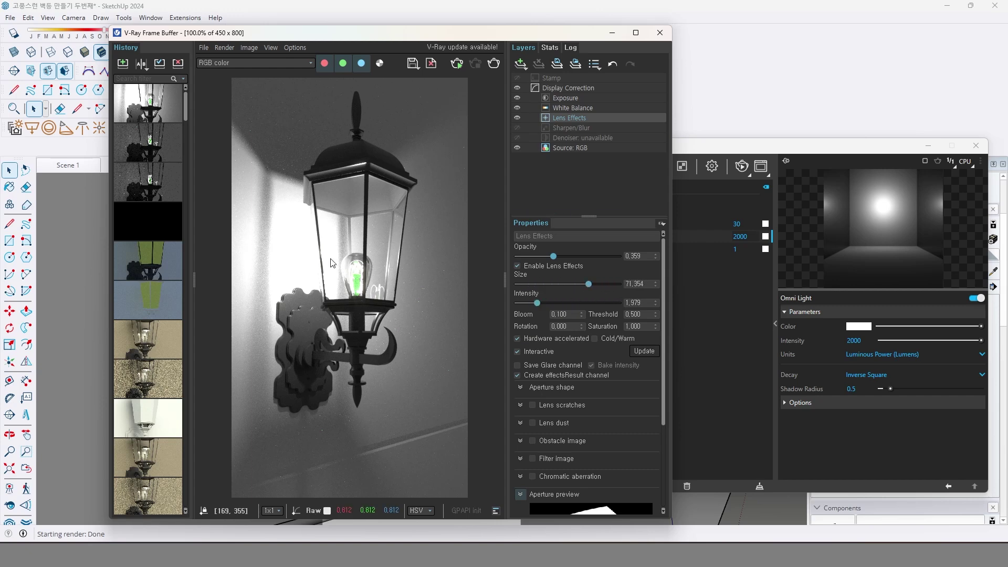
scroll(362, 270, "up", 1)
scroll(361, 270, "down", 1)
mouse_move(594, 285)
left_mouse_down()
mouse_move(562, 283)
mouse_move(598, 285)
left_mouse_up()
scroll(347, 276, "up", 1)
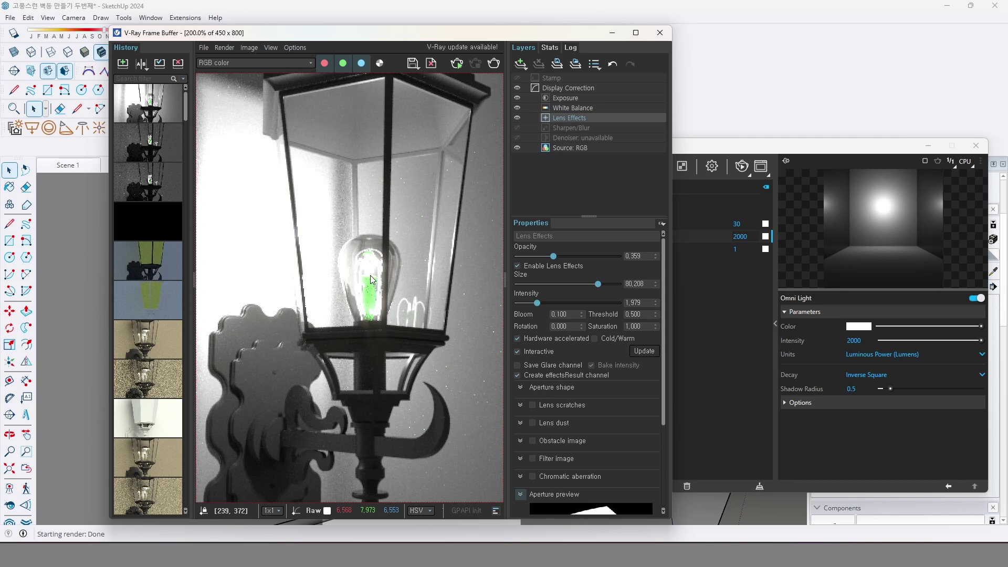
scroll(371, 275, "down", 2)
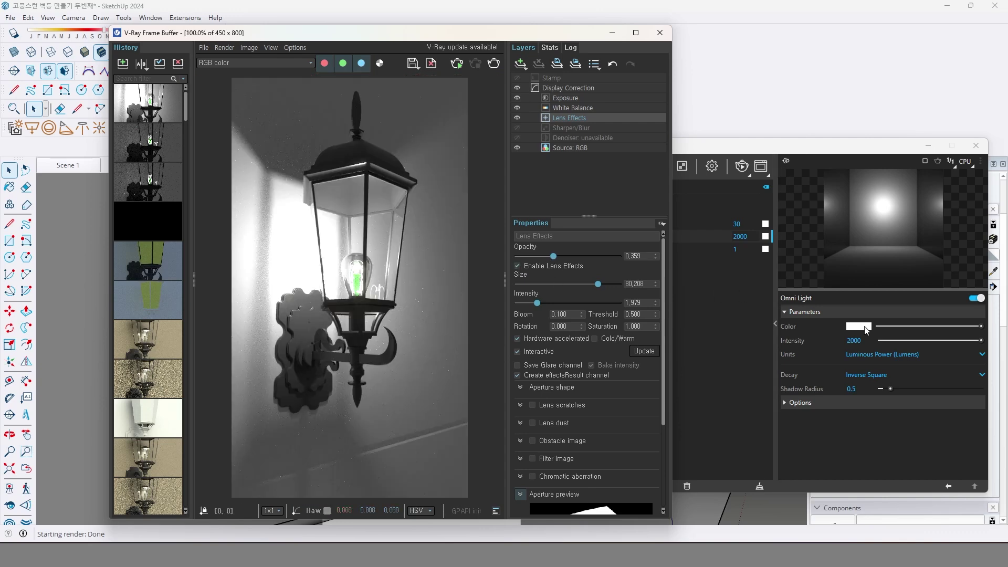
- Change the Mesh Light's colour to a light orange and restart the interactive render
left_click(703, 152)
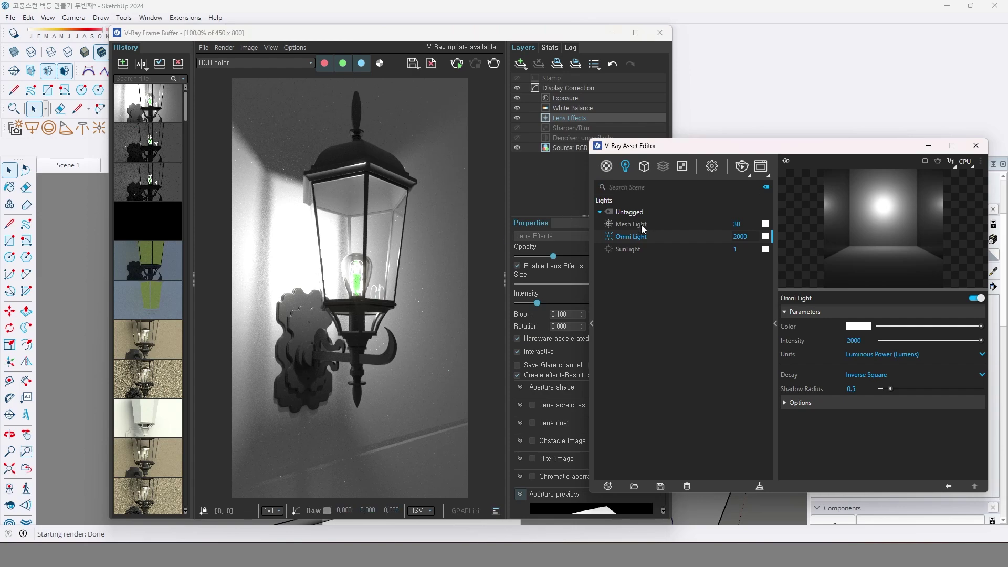
left_click(641, 226)
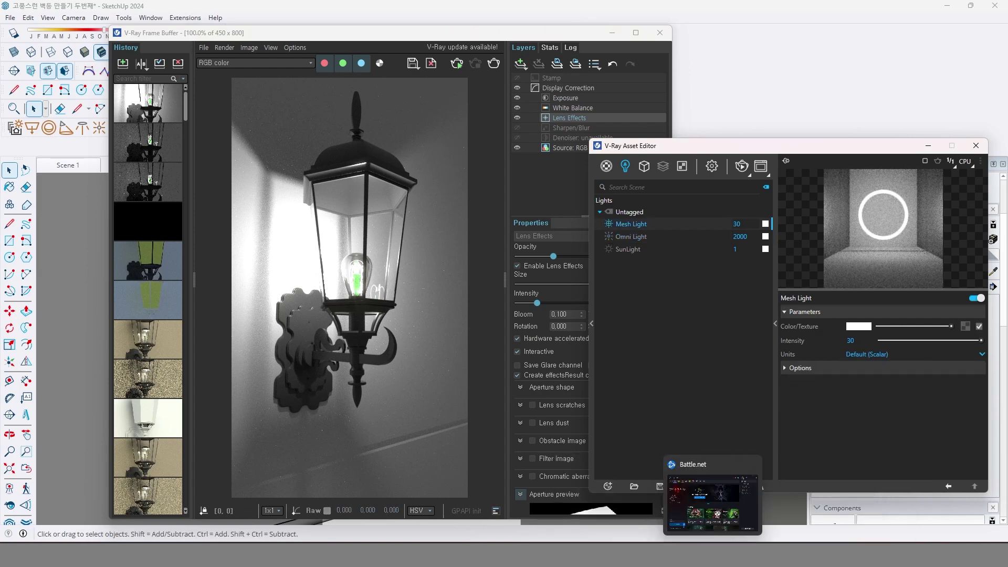
left_click(859, 326)
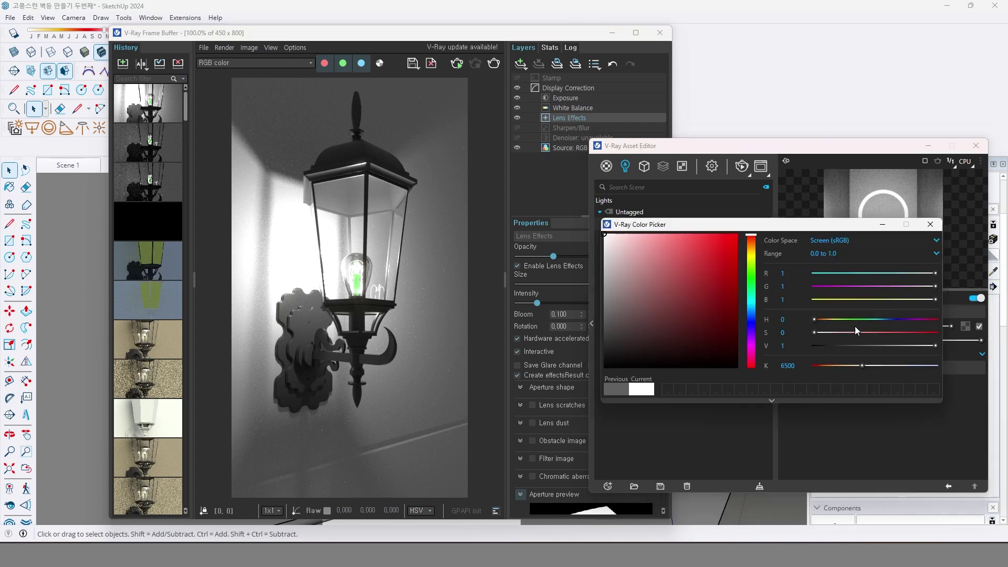
left_click_drag(756, 256, 755, 251)
left_click(681, 240)
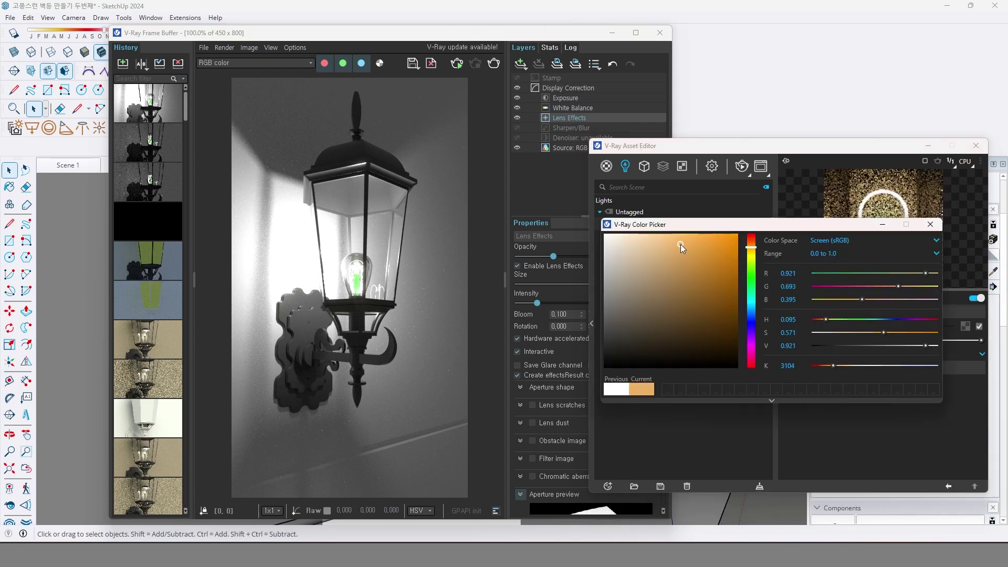
left_click(930, 224)
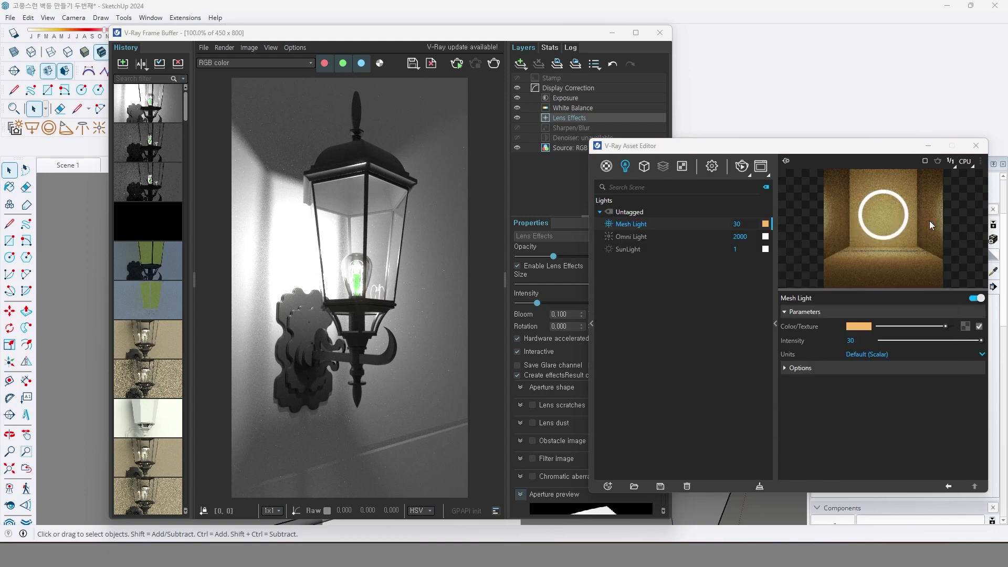
left_click(456, 63)
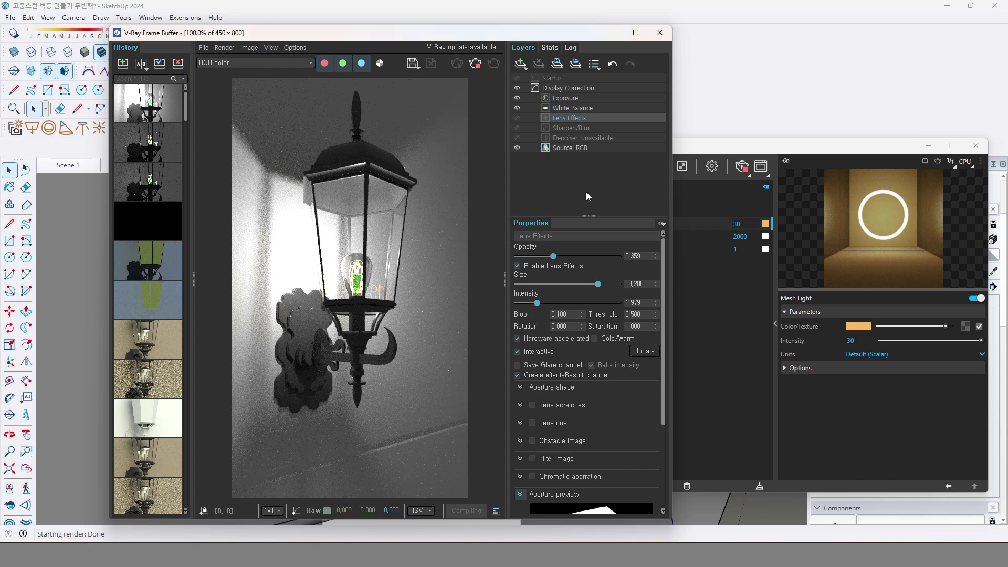
- Make the 필라멘트 유리 material editable in V-Ray and set its refraction colour to white
left_click(698, 147)
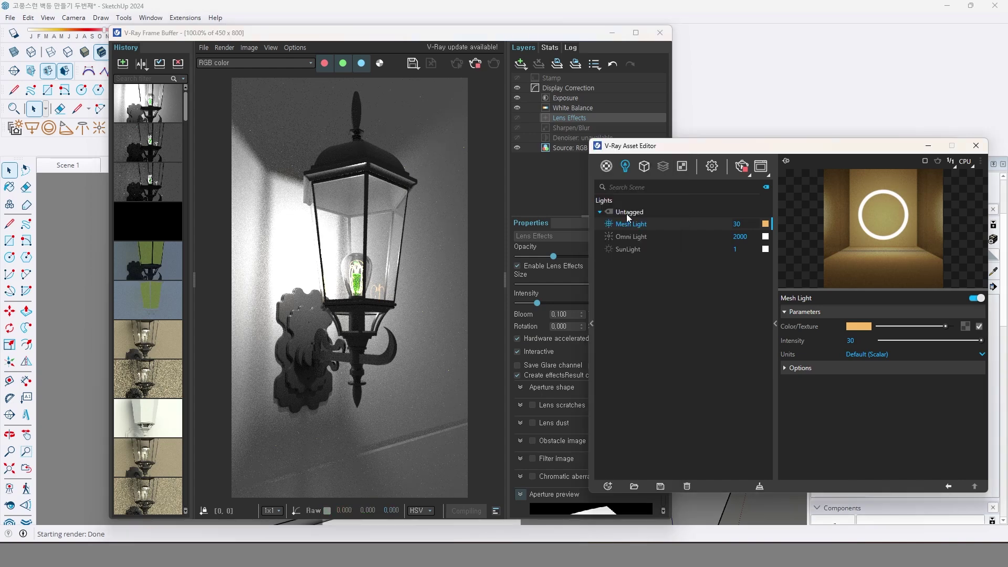
left_click(607, 167)
scroll(639, 435, "down", 1)
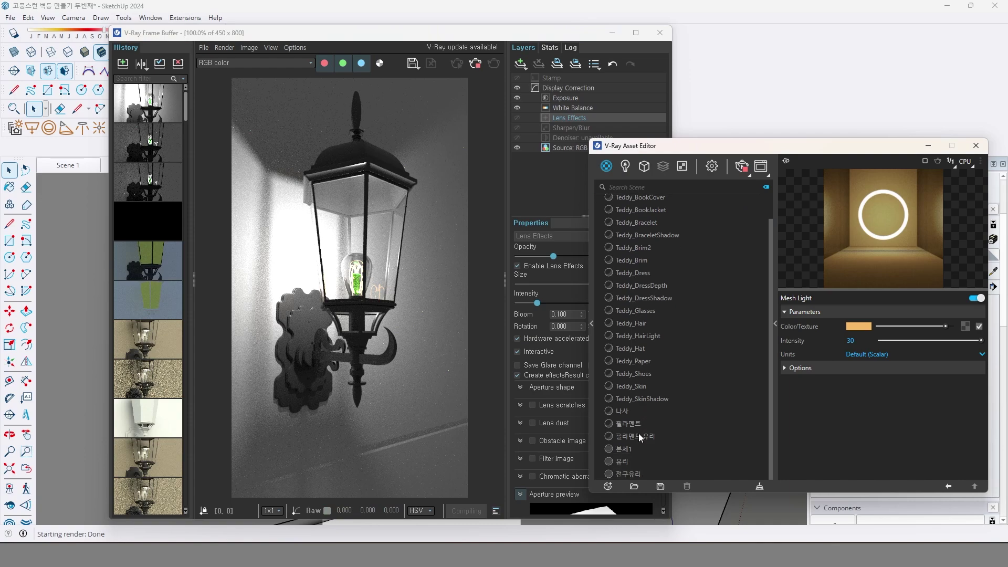
left_click(650, 436)
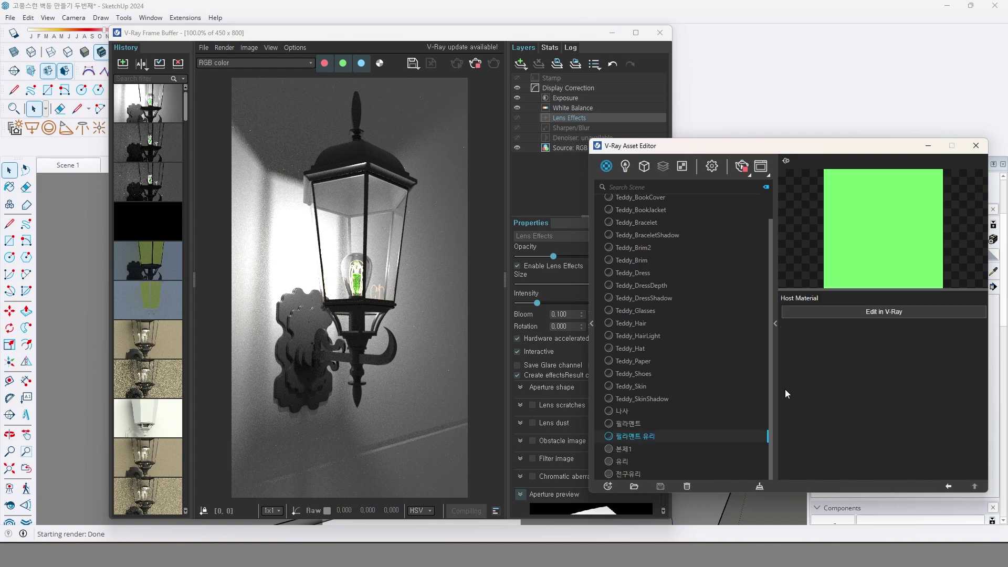
left_click(846, 362)
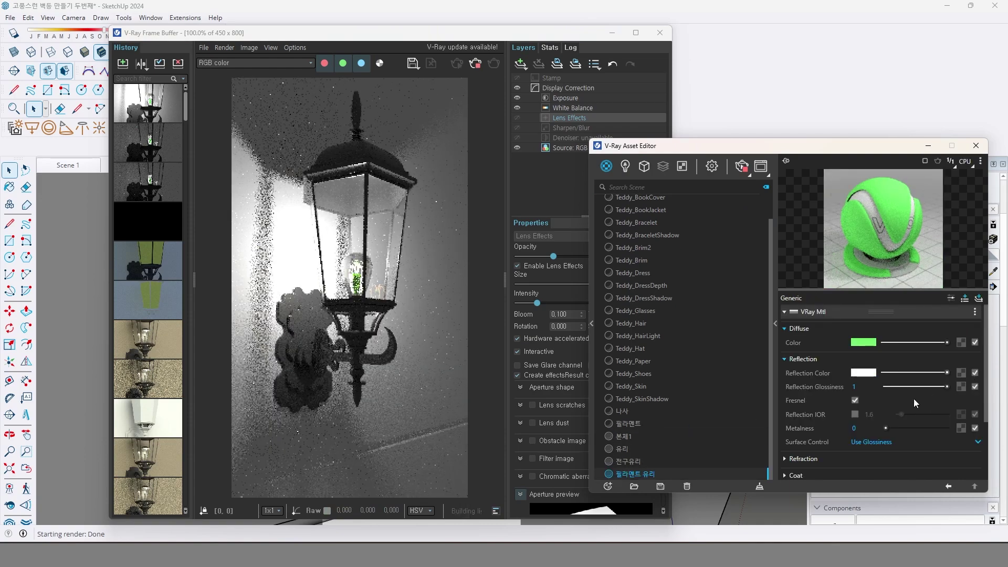
scroll(904, 408, "down", 2)
left_click(862, 373)
scroll(883, 385, "up", 1)
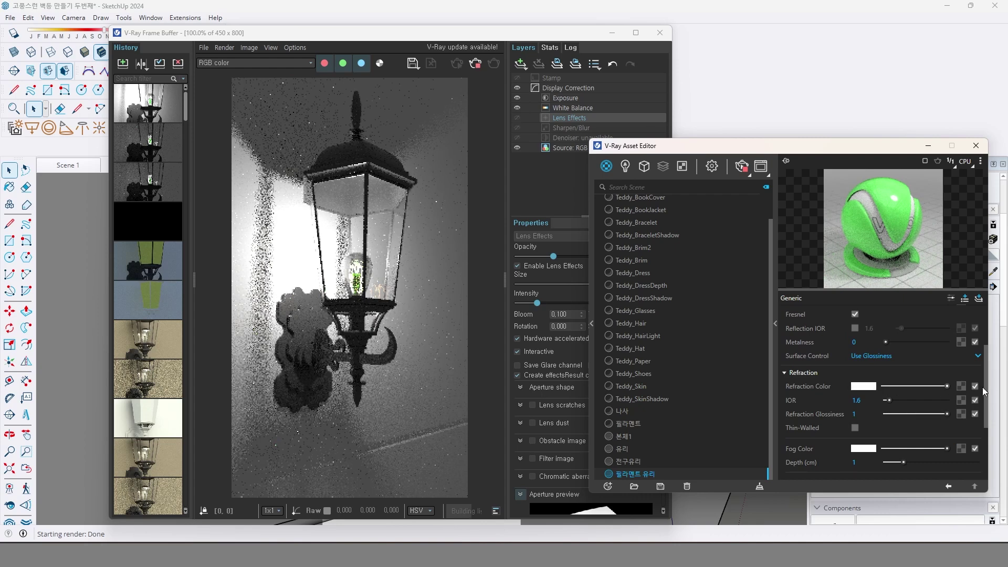
- Set the fog colour of the 필라멘트 유리 material to a grey of 0.667 and close the Asset Editor
scroll(893, 380, "down", 3)
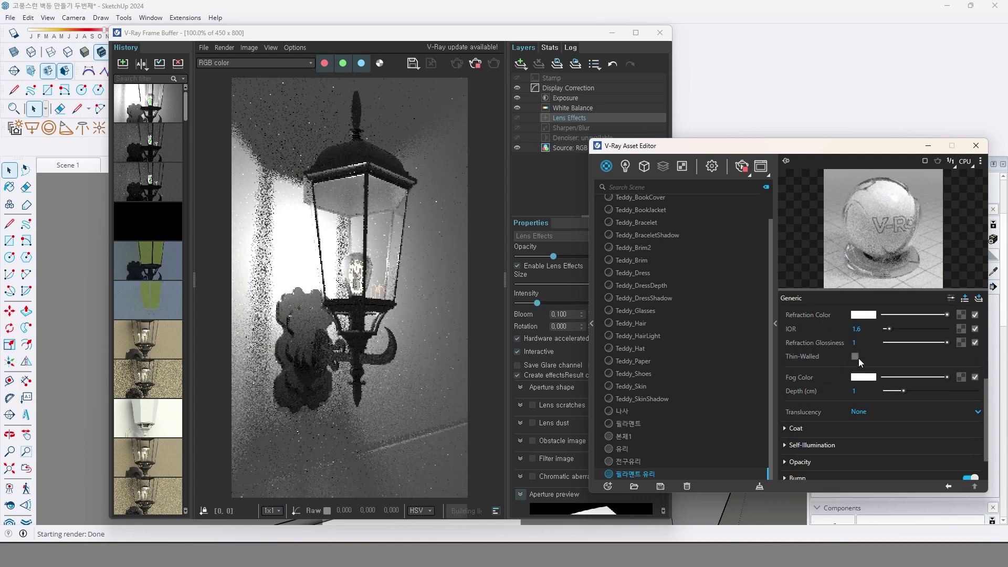
left_click(864, 377)
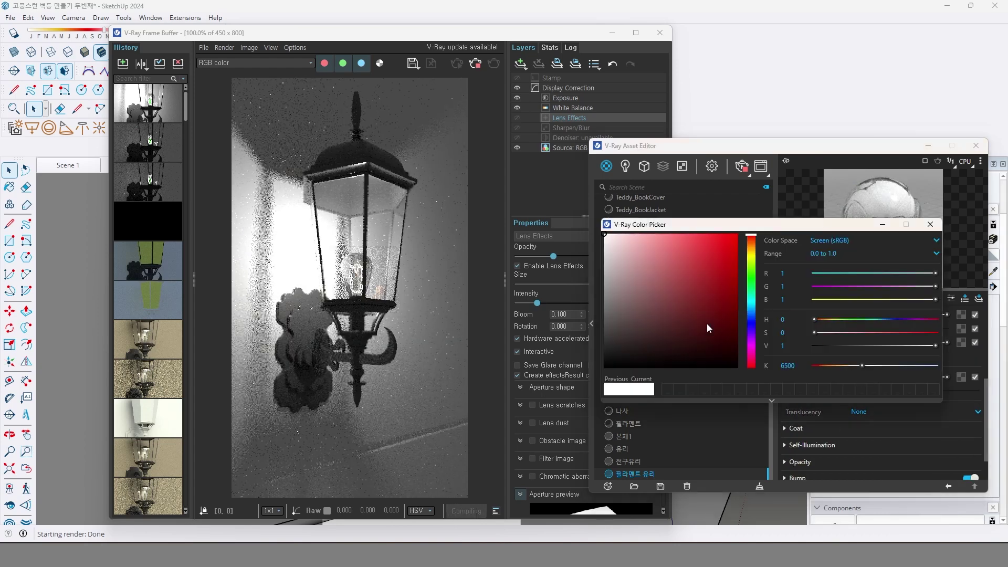
left_click(629, 291)
mouse_move(625, 291)
left_mouse_down()
mouse_move(582, 294)
mouse_move(580, 278)
left_mouse_up()
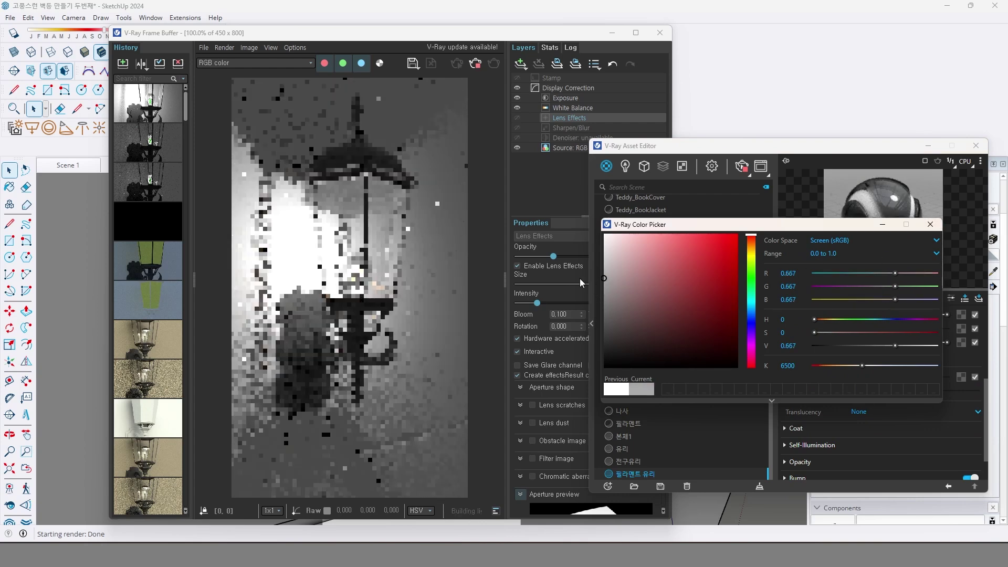
left_click(930, 225)
left_click(976, 146)
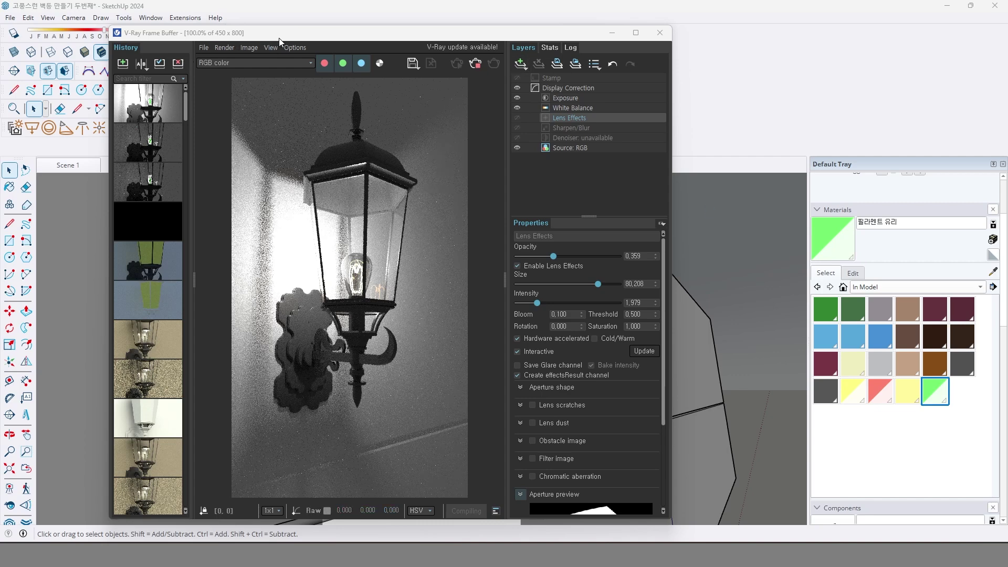
- Reopen the Asset Editor and set the reflection glossiness of the 본체1 material to 0.6
mouse_move(413, 33)
left_mouse_down()
mouse_move(367, 126)
mouse_move(366, 157)
left_mouse_up()
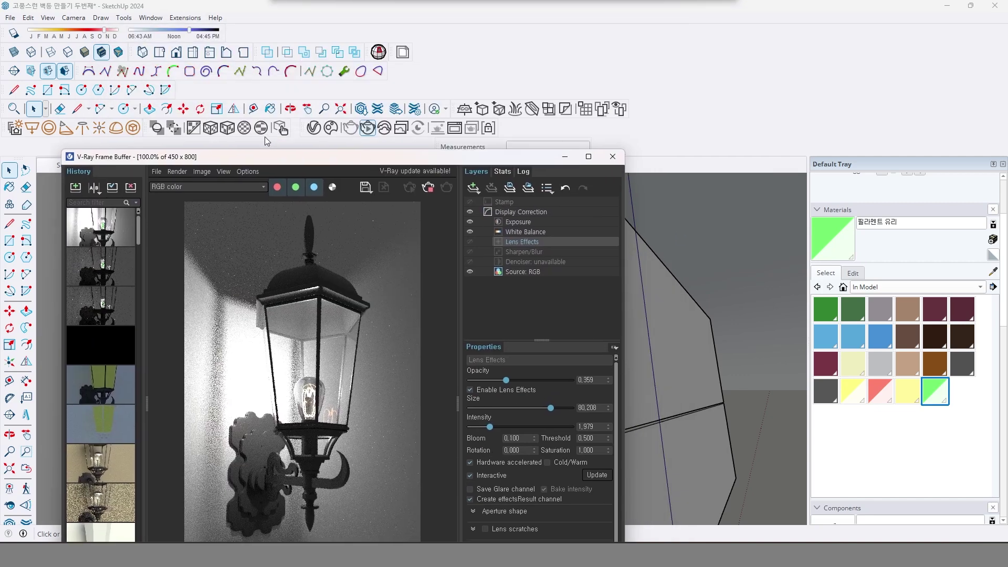
left_click(314, 128)
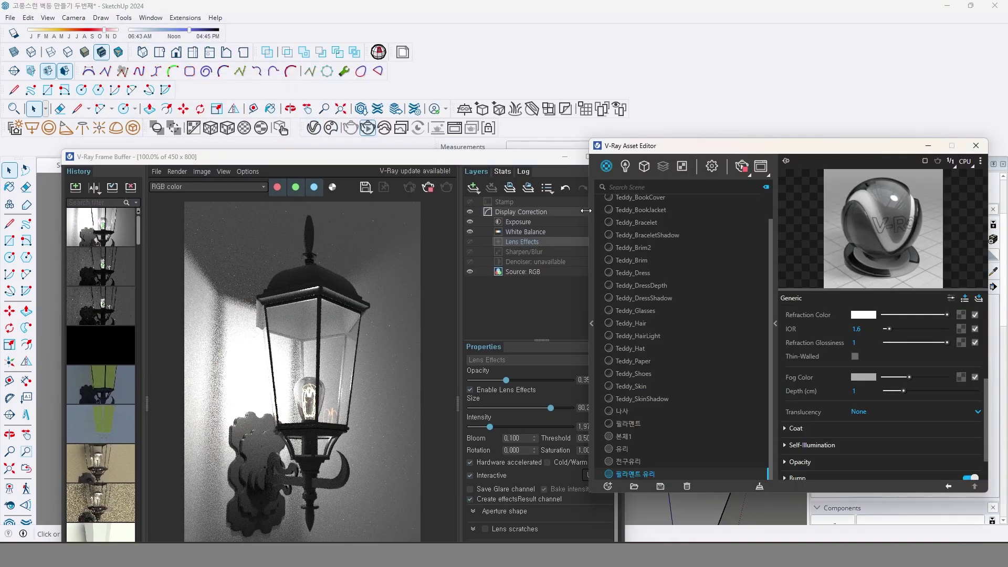
left_click(625, 436)
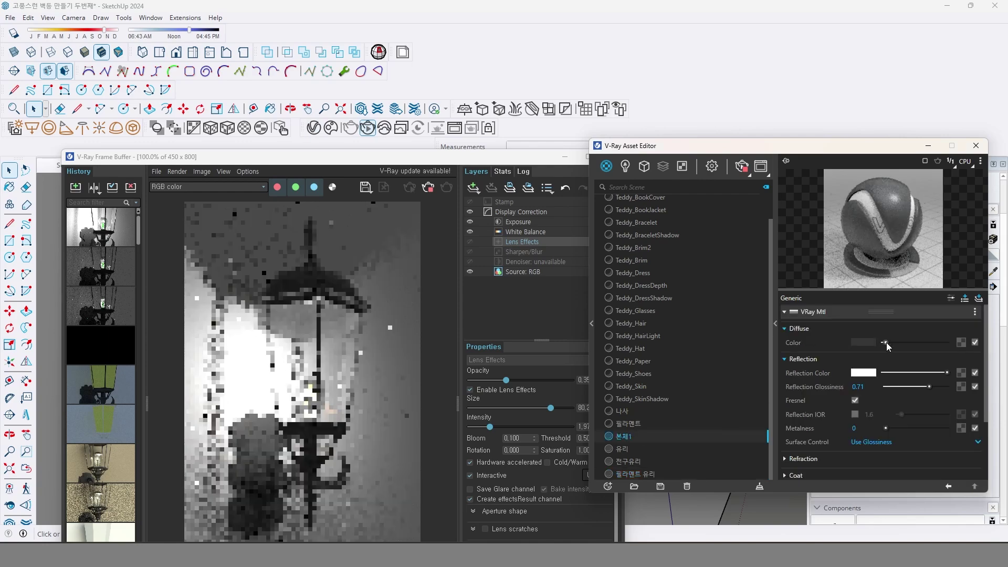
left_click_drag(929, 387, 922, 388)
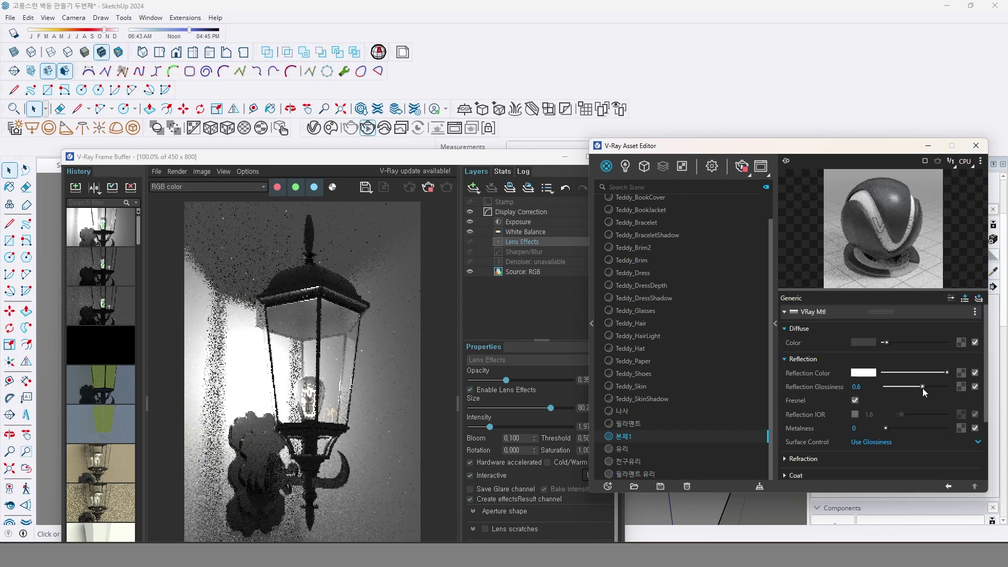
- Assign a Noise B texture as the 본체1 material's bump map and set the noise size to 0.01
scroll(903, 411, "down", 3)
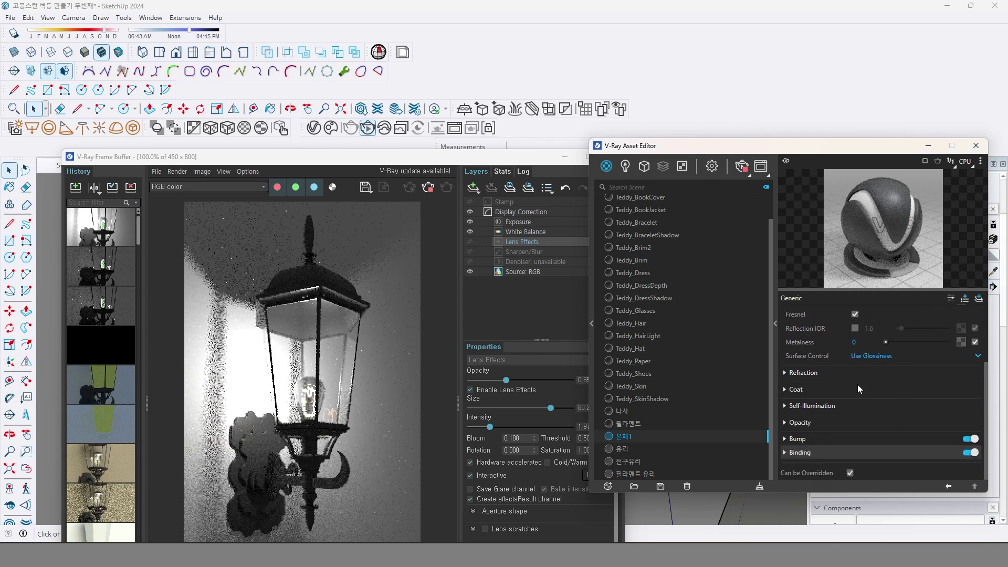
left_click(832, 439)
left_click(974, 453)
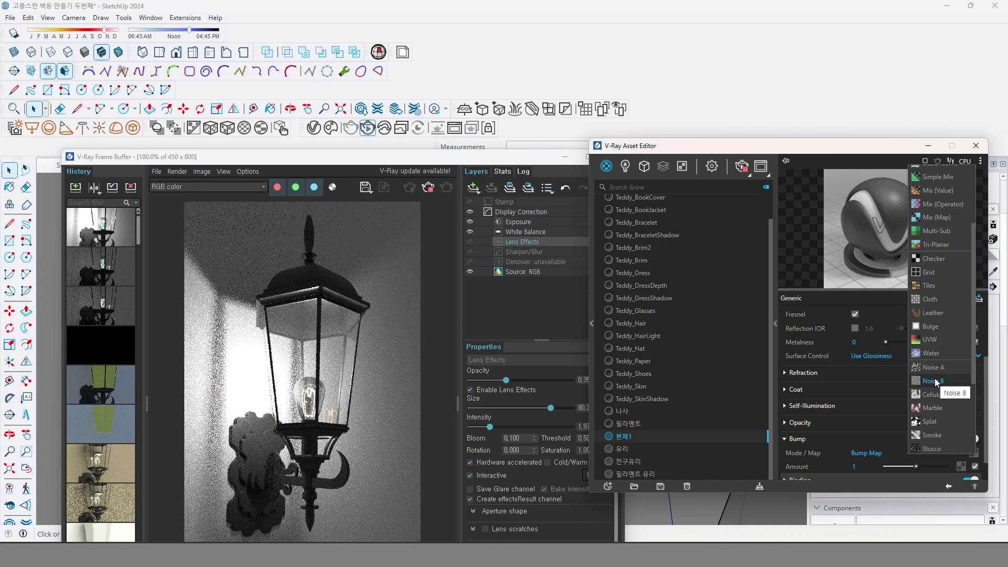
left_click(947, 381)
double_click(851, 375)
type("0.0")
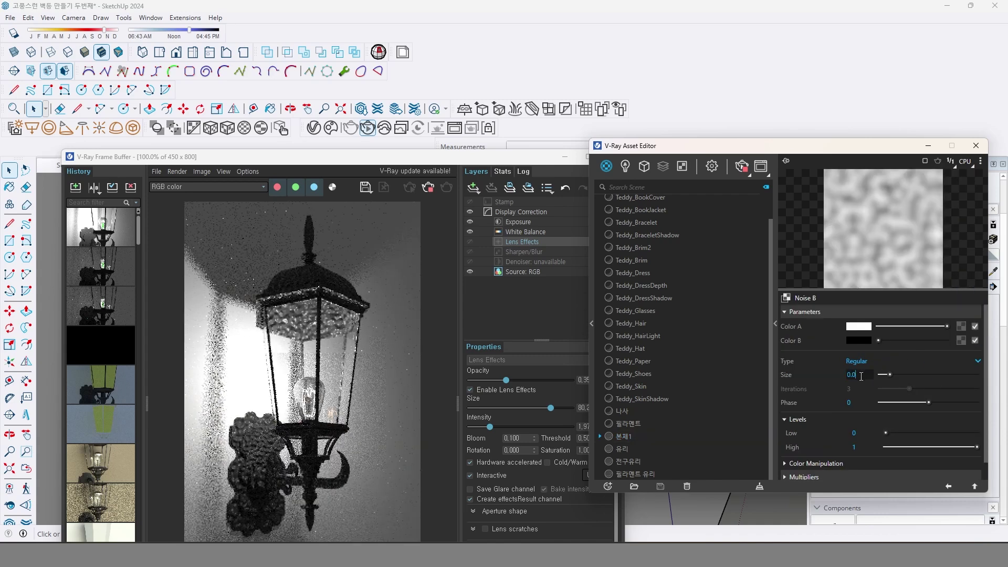
type("1")
key("Return")
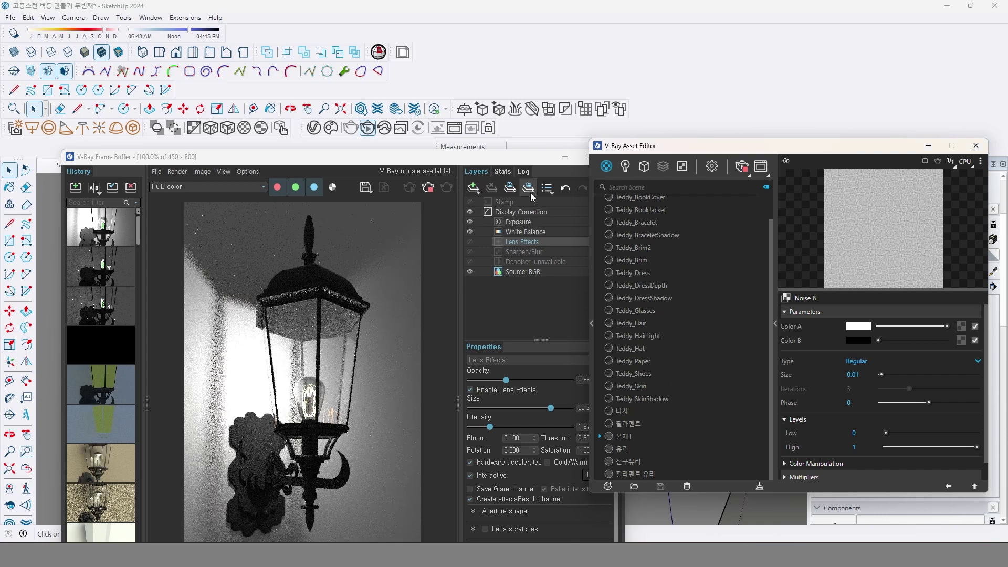
- Move the render and Asset Editor windows aside and create a light peach SketchUp material named 벽
mouse_move(525, 164)
left_mouse_down()
mouse_move(494, 242)
mouse_move(490, 342)
left_mouse_up()
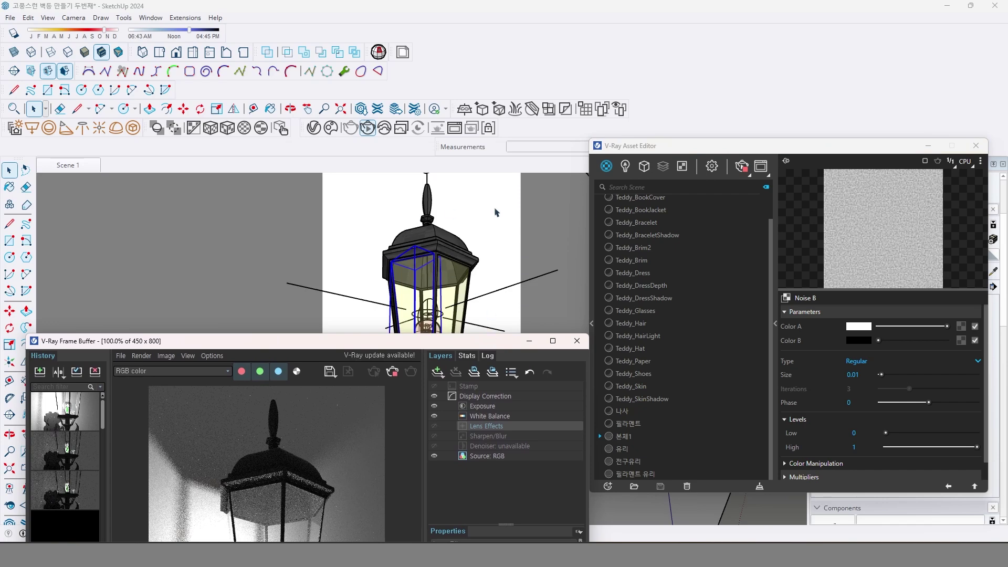
left_click(705, 151)
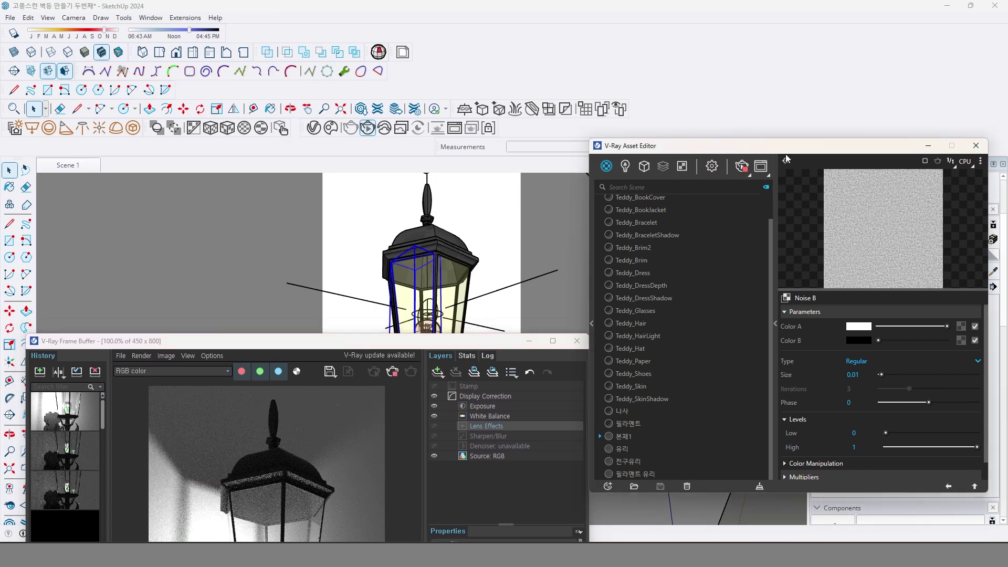
left_click_drag(789, 144, 617, 239)
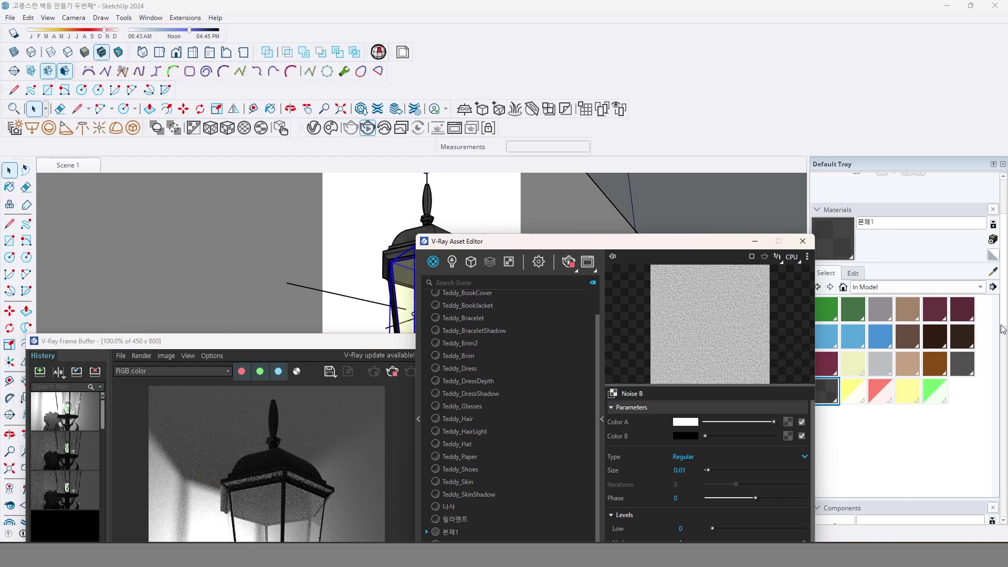
left_click(993, 238)
double_click(859, 226)
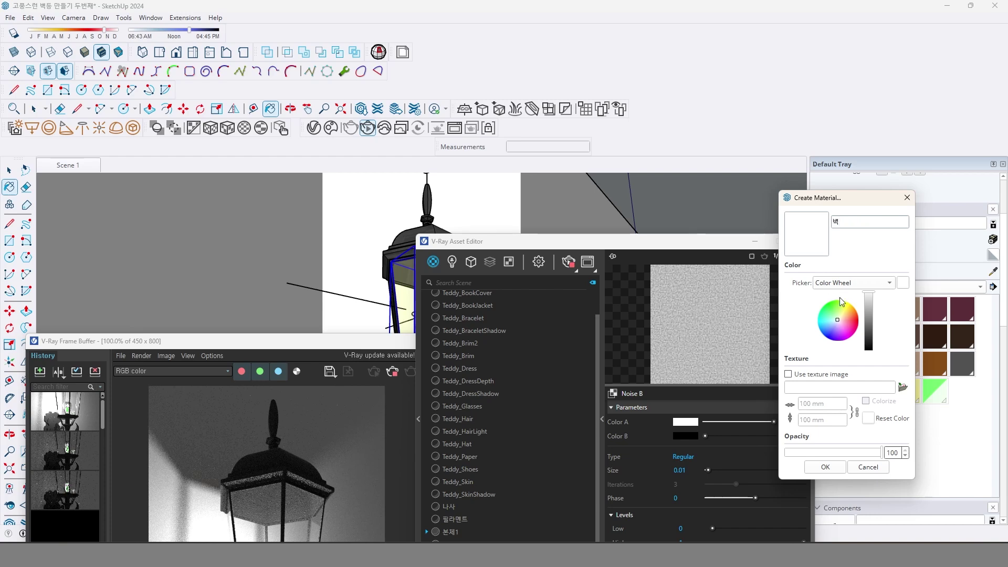
type("벽")
left_click(849, 312)
mouse_move(849, 329)
left_mouse_down()
mouse_move(872, 315)
mouse_move(873, 298)
left_mouse_up()
left_click(825, 467)
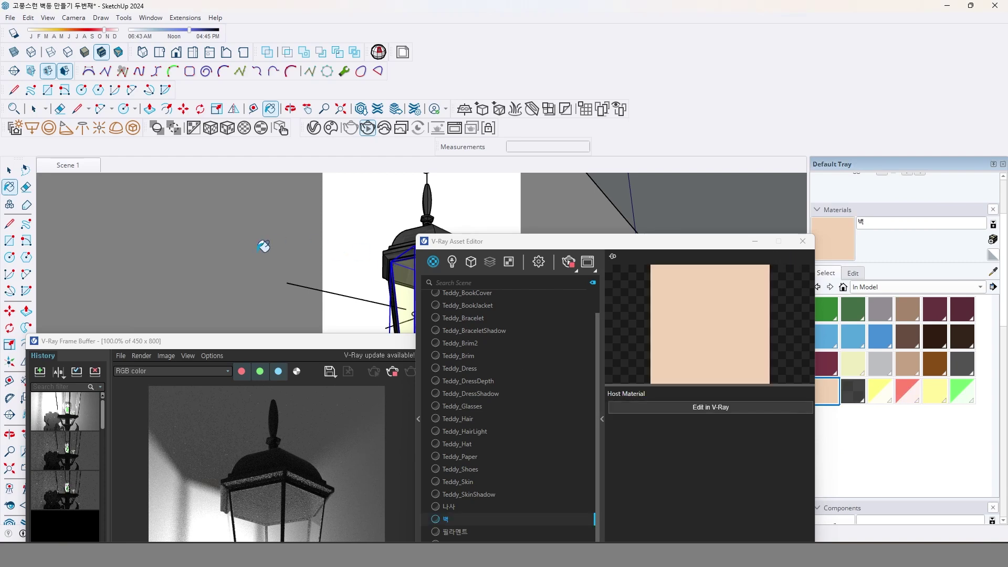
- Paint the wall behind the lantern with the 벽 material and make that material editable in V-Ray
left_click(353, 224)
key("space")
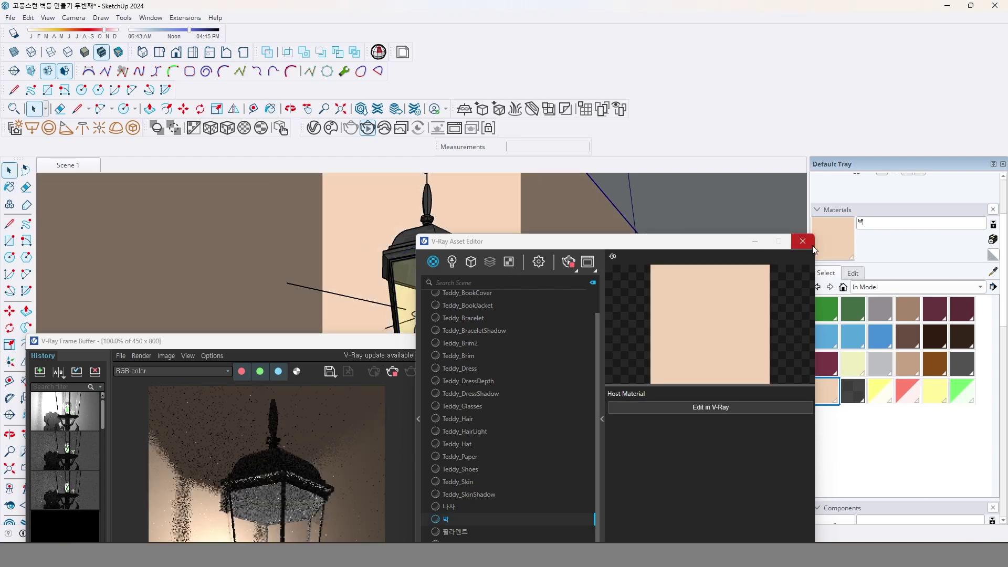
left_click(710, 408)
scroll(798, 356, "down", 1)
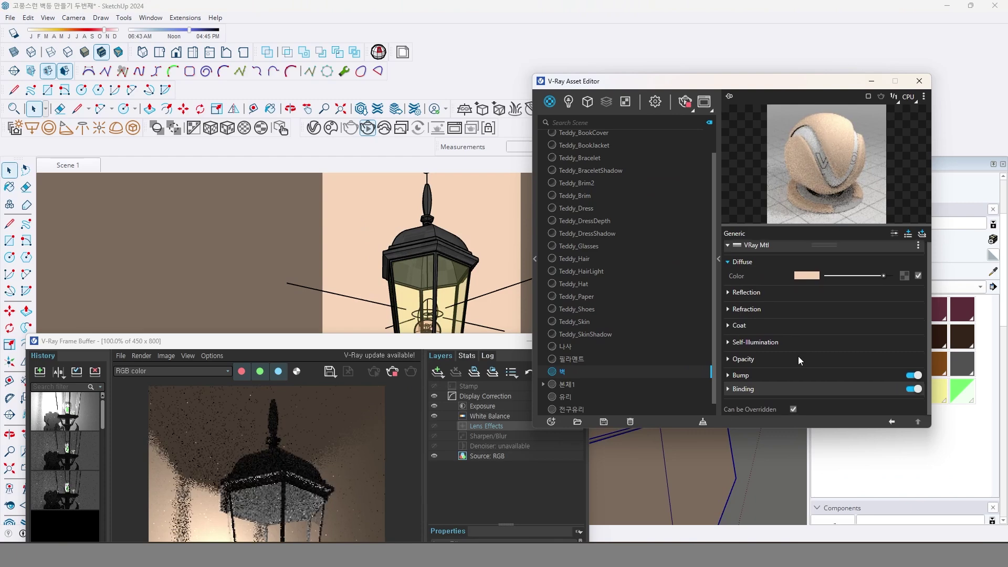
- Assign a Cellular texture as the 벽 material's bump map
left_click(751, 375)
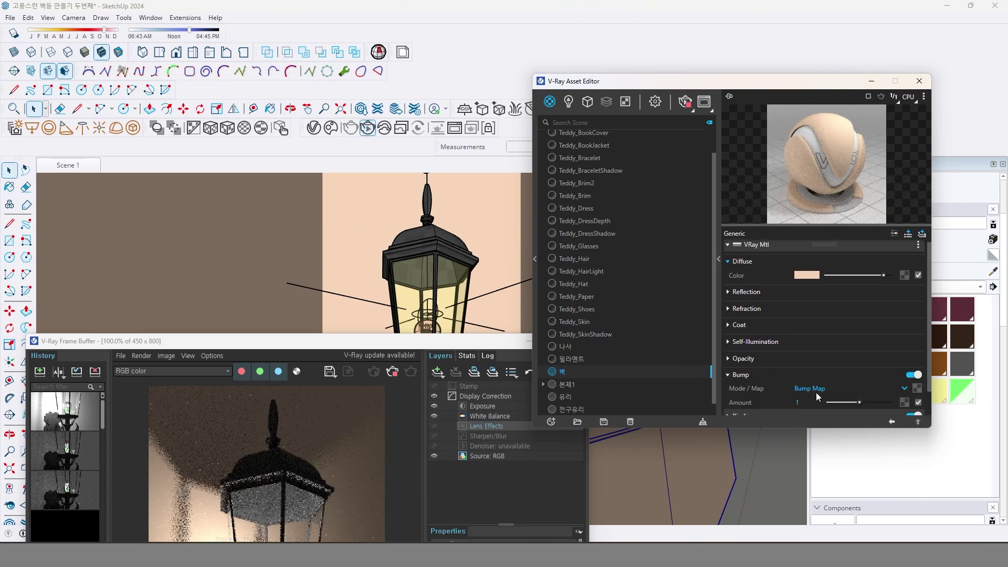
left_click(905, 402)
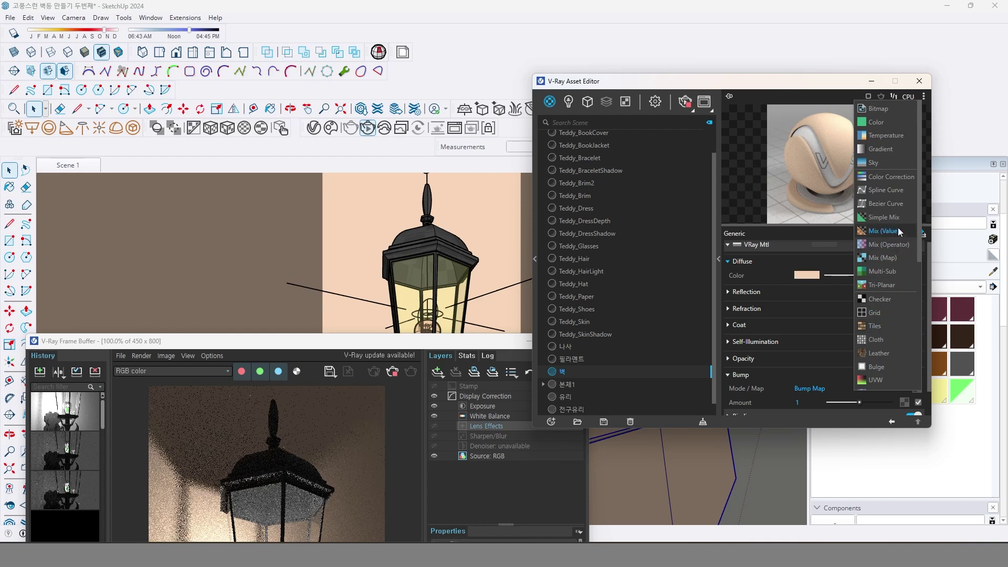
scroll(902, 188, "down", 1)
scroll(902, 192, "down", 3)
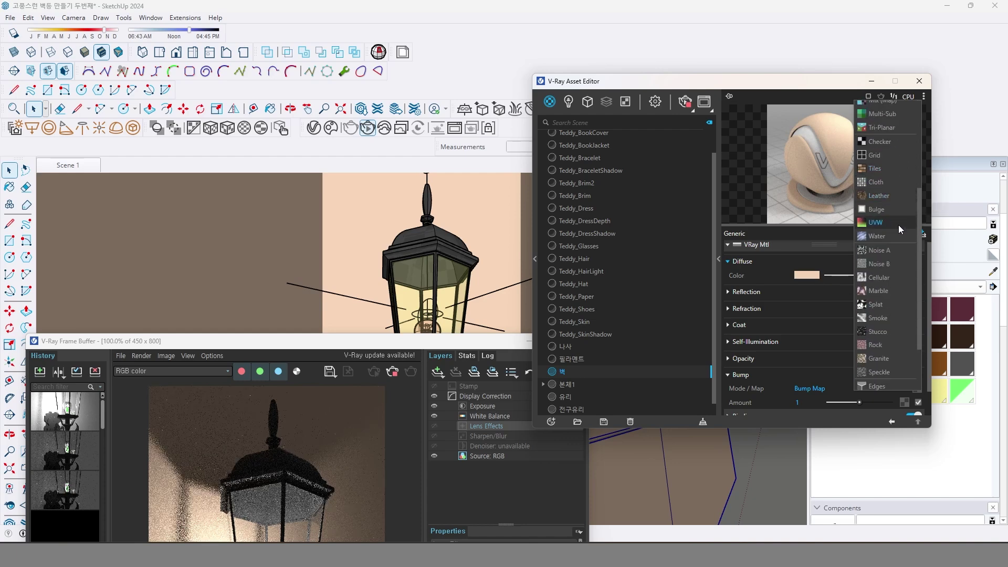
left_click(891, 279)
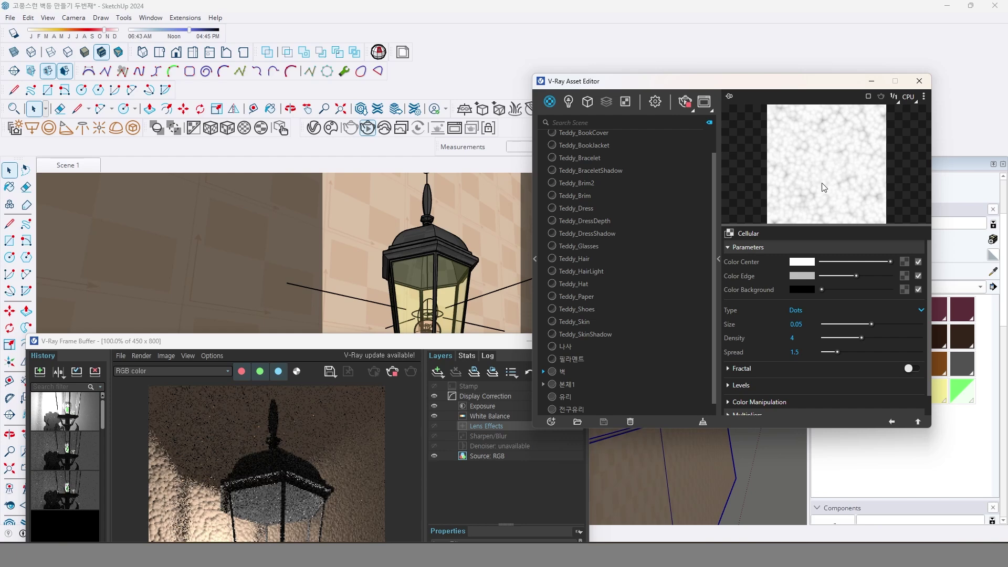
- Move the render window into view and try a cellular texture size of 0.2
left_click_drag(253, 346, 303, 204)
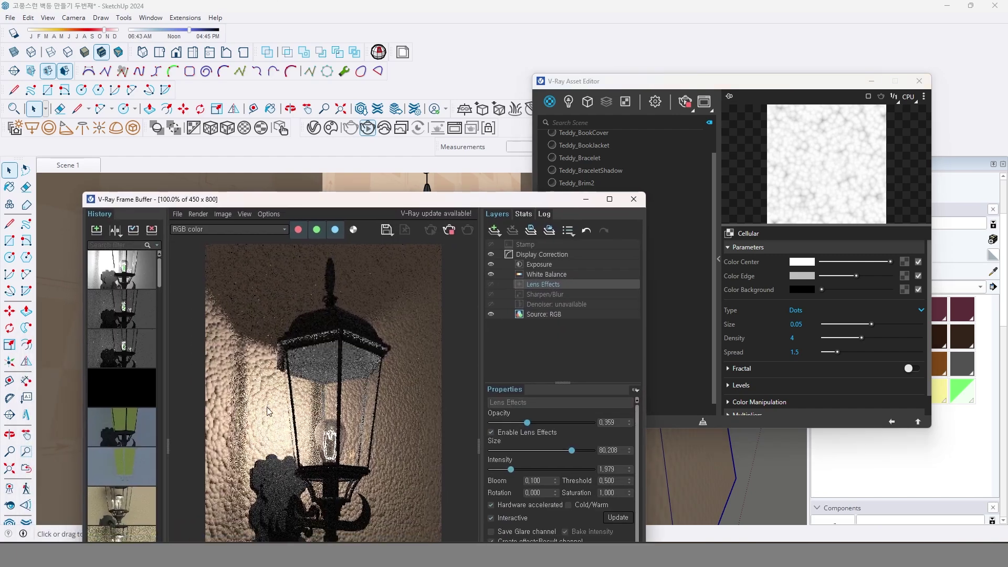
left_click(802, 324)
double_click(802, 324)
type("0.")
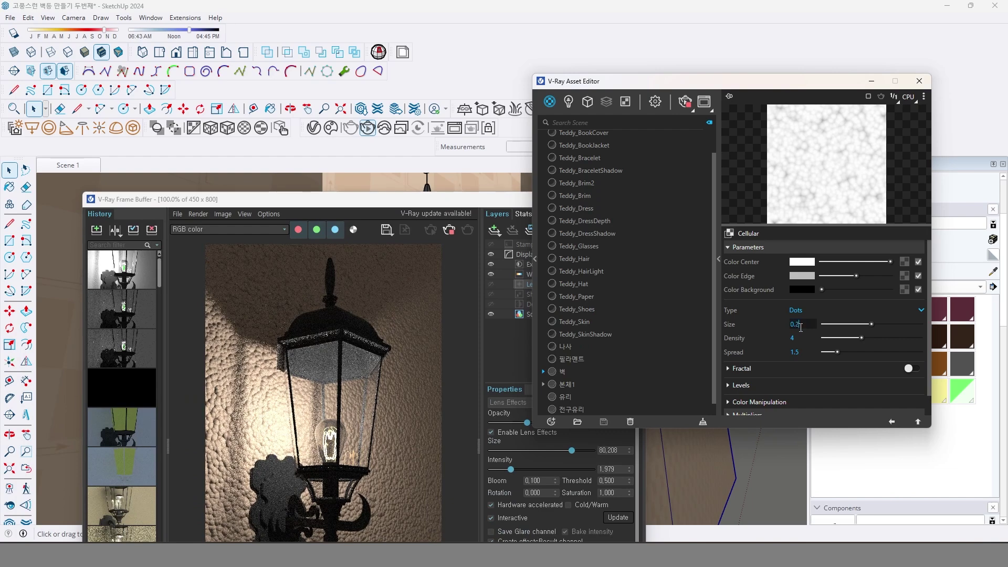
key("Return")
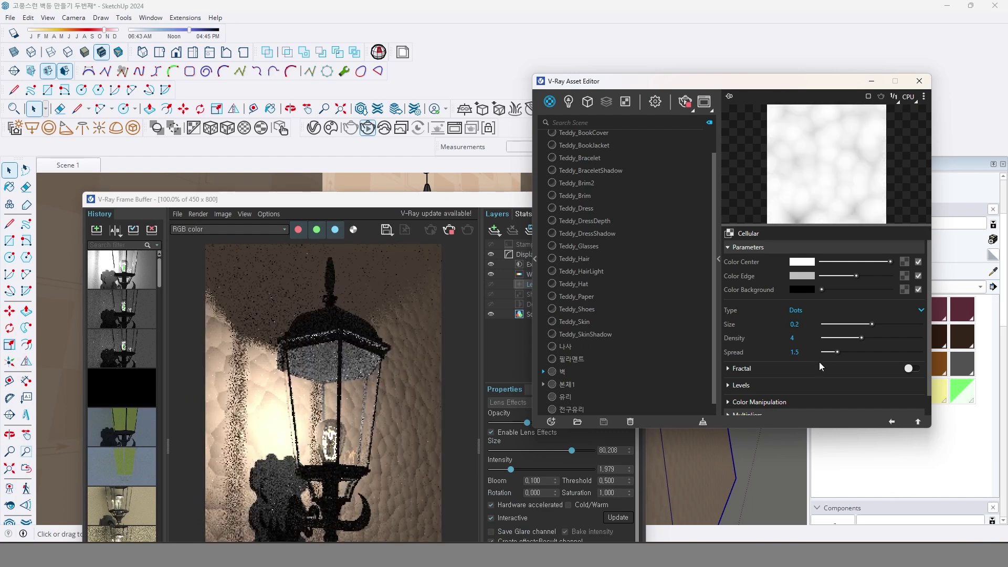
- Set the cellular texture's size to 0.01 and the 벽 material's bump amount to 0.3
type("0.01")
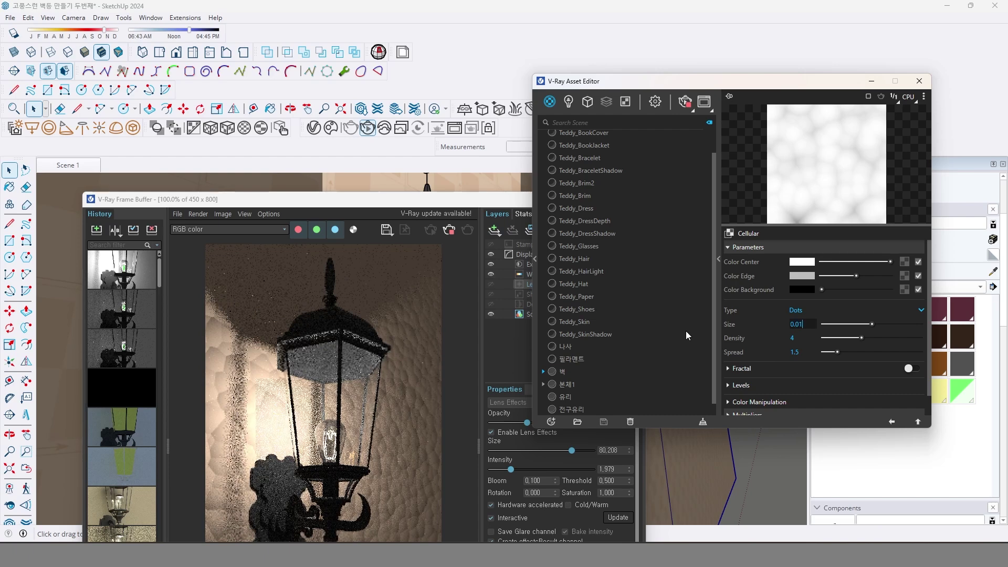
key("Return")
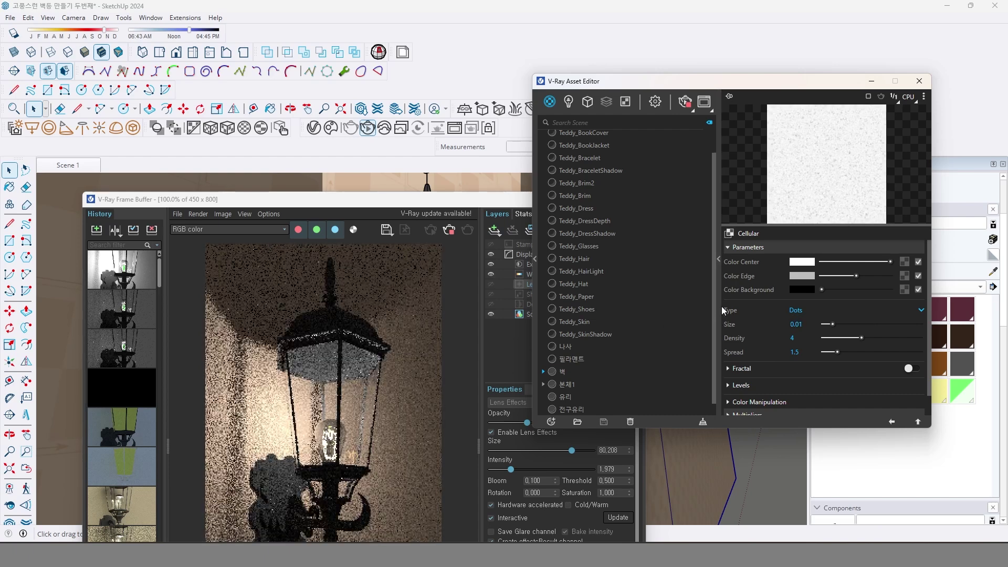
left_click(891, 422)
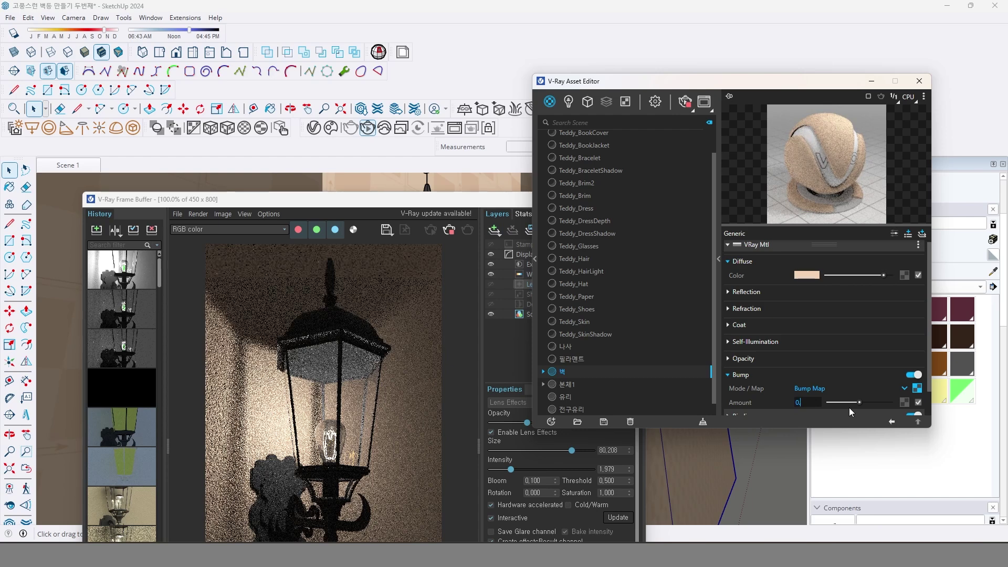
type("0.3")
key("Return")
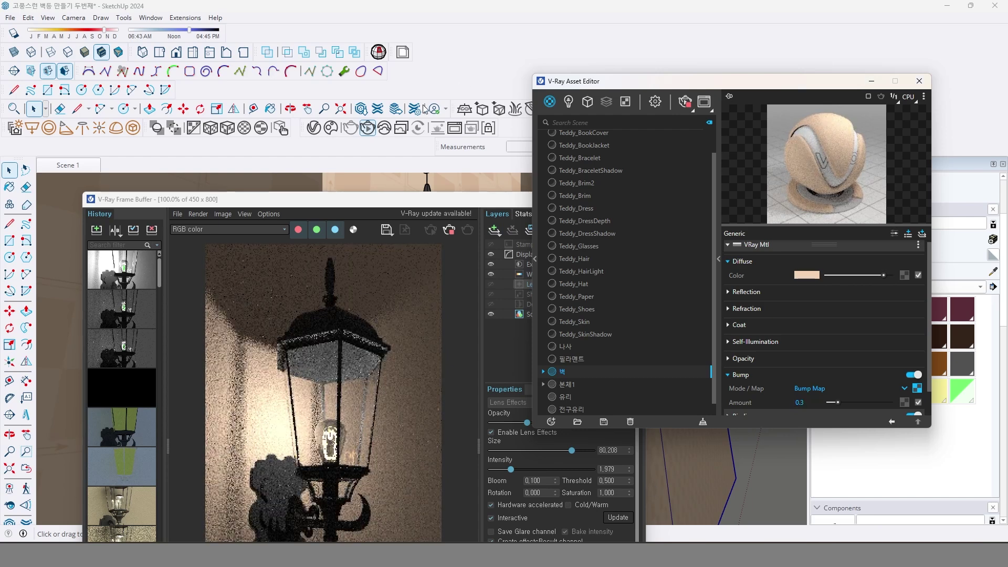
- Move the render window up to show the whole lantern and set the 본체1 material's bump amount to 0.3
left_click_drag(342, 201, 346, 93)
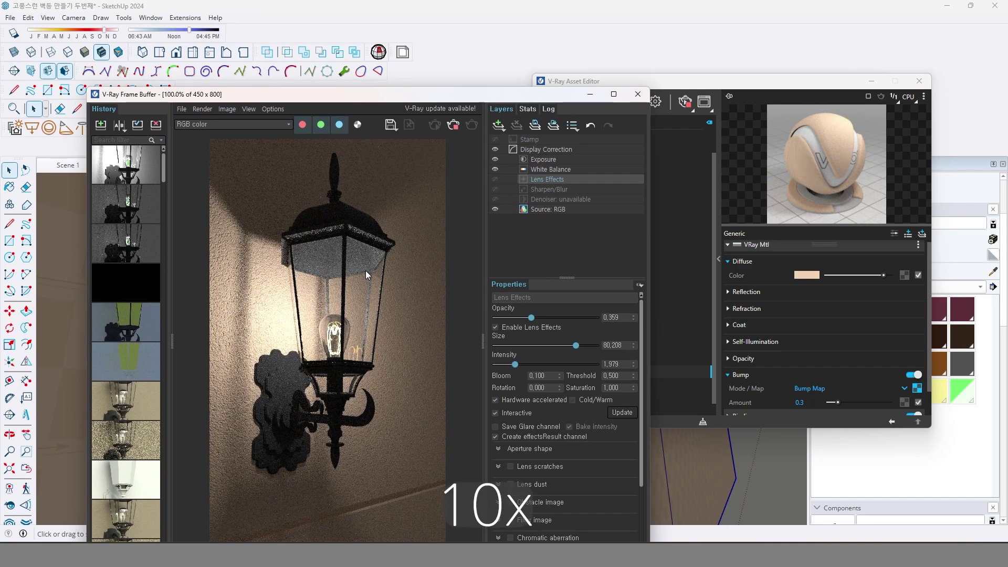
left_click_drag(365, 94, 350, 18)
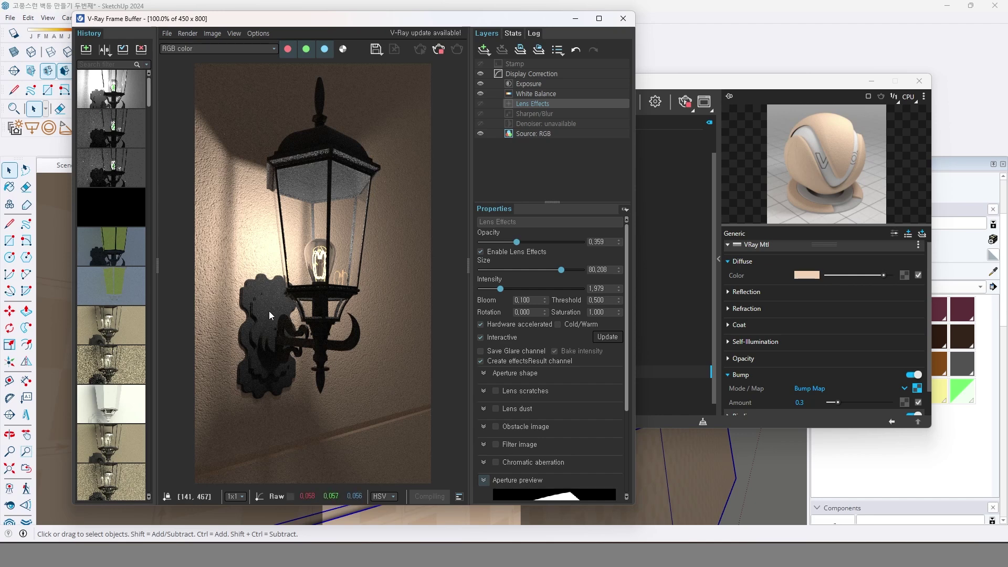
left_click(699, 85)
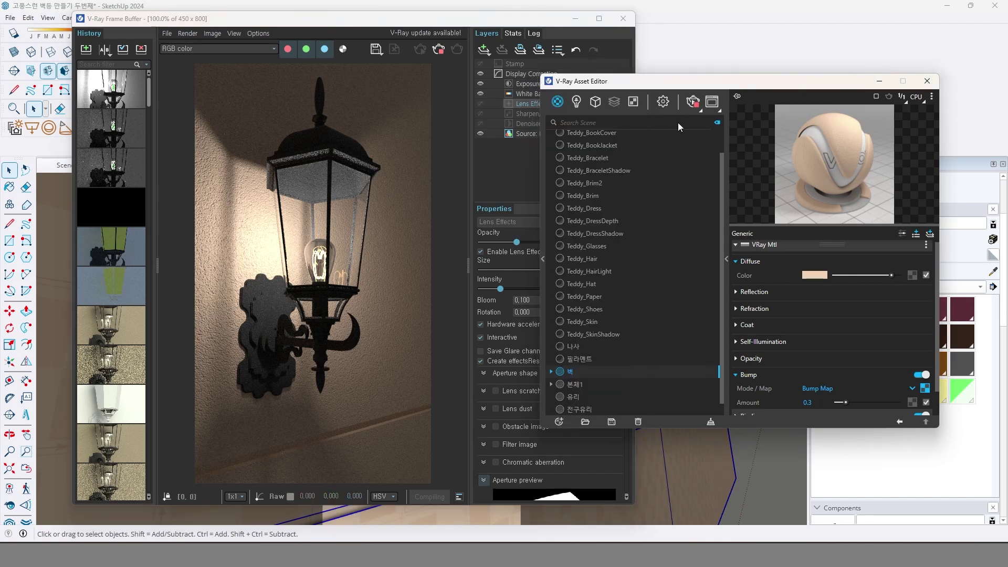
left_click(586, 388)
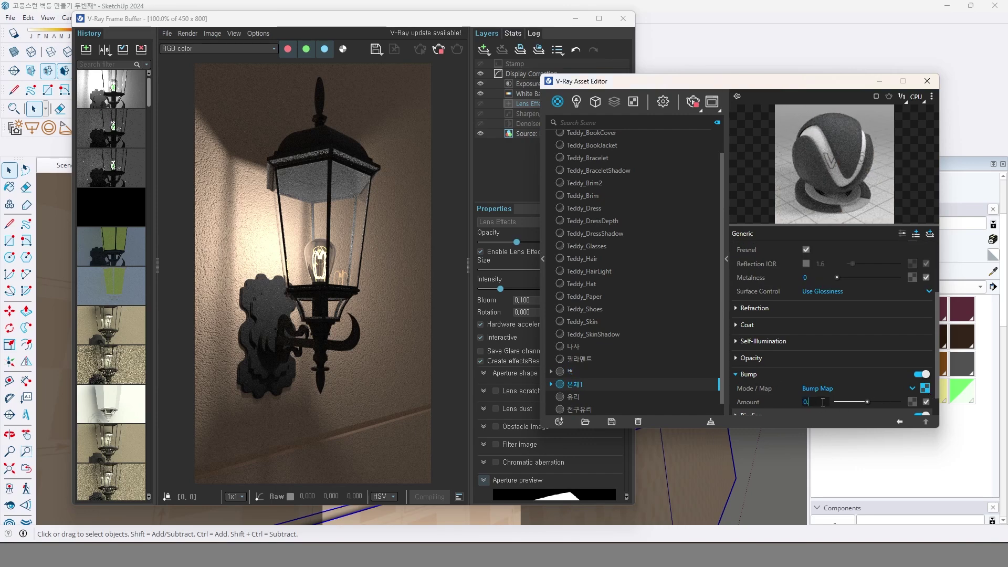
left_click(823, 402)
type("0.3")
key("Return")
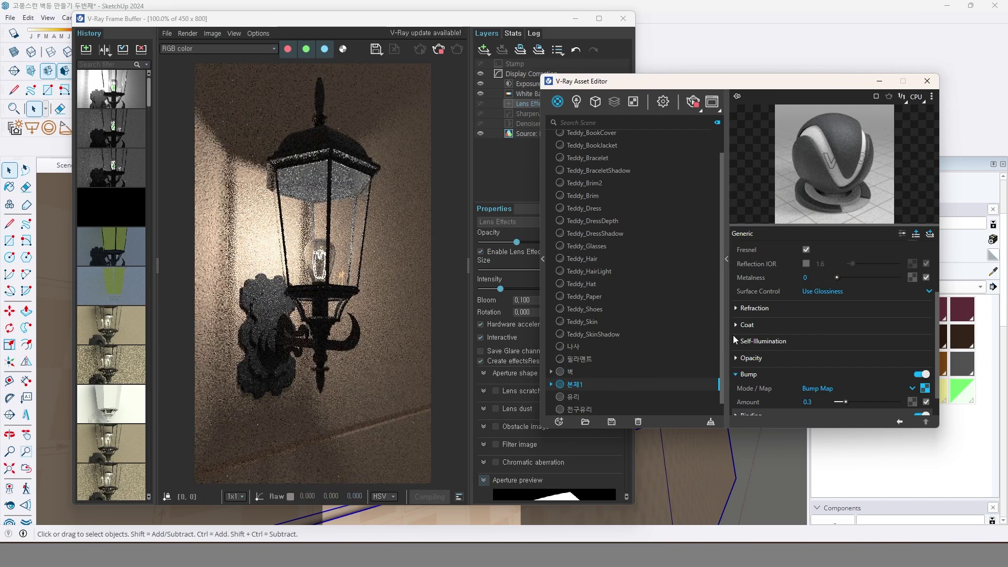
scroll(834, 303, "up", 3)
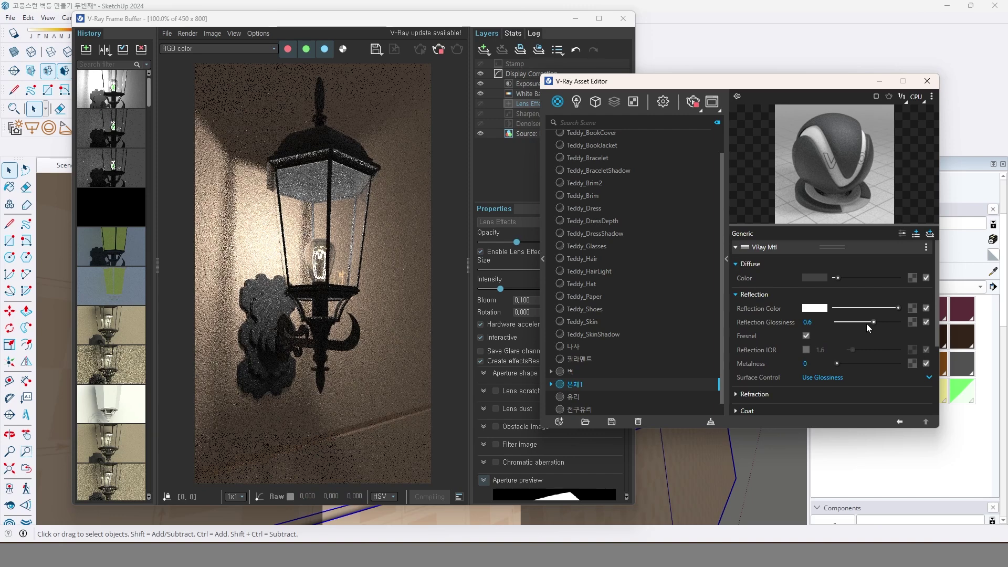
scroll(872, 319, "down", 4)
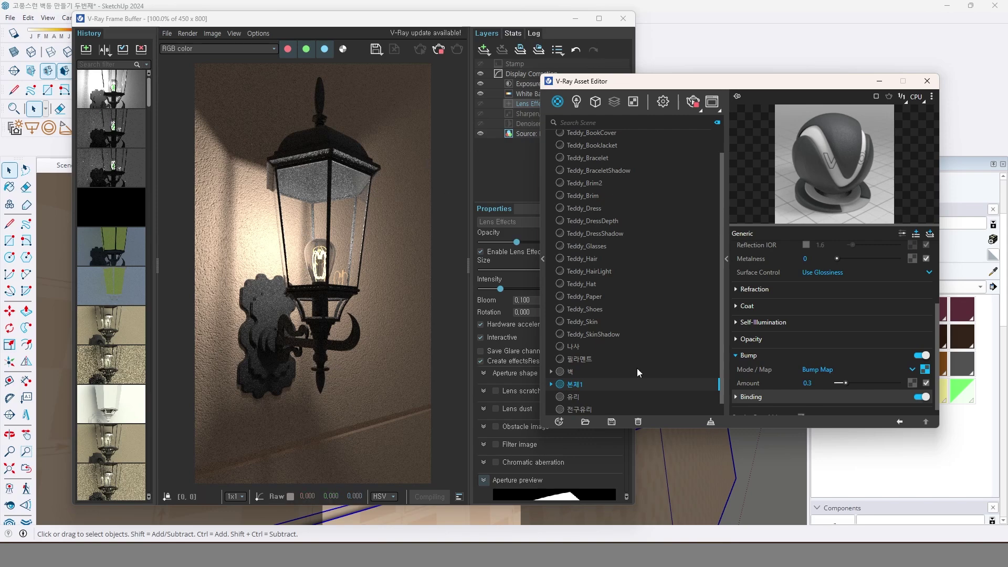
- Stop the interactive render and start a production render of the lantern
middle_click_drag(681, 472, 681, 440)
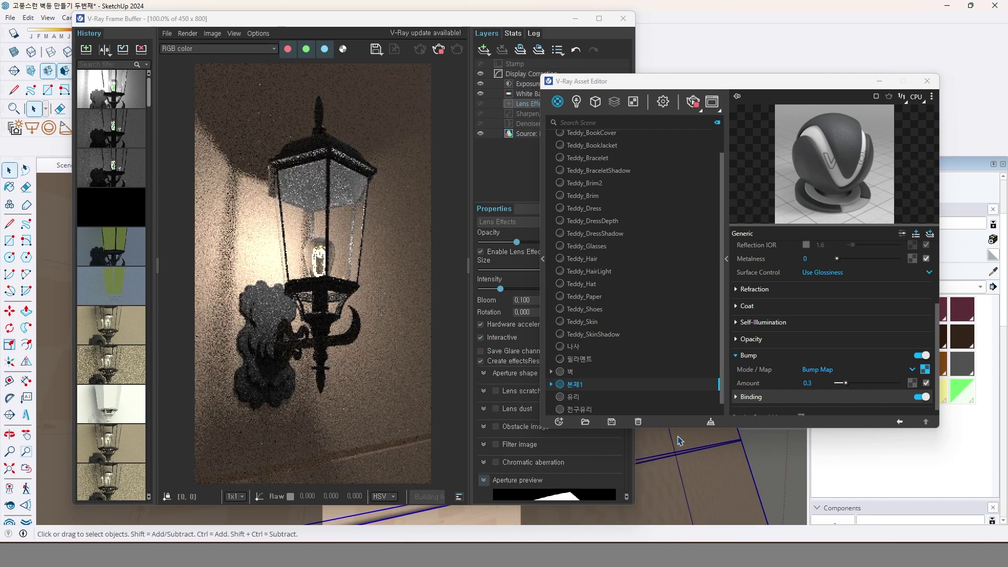
mouse_move(680, 441)
middle_mouse_down()
mouse_move(682, 466)
mouse_move(696, 474)
middle_mouse_up()
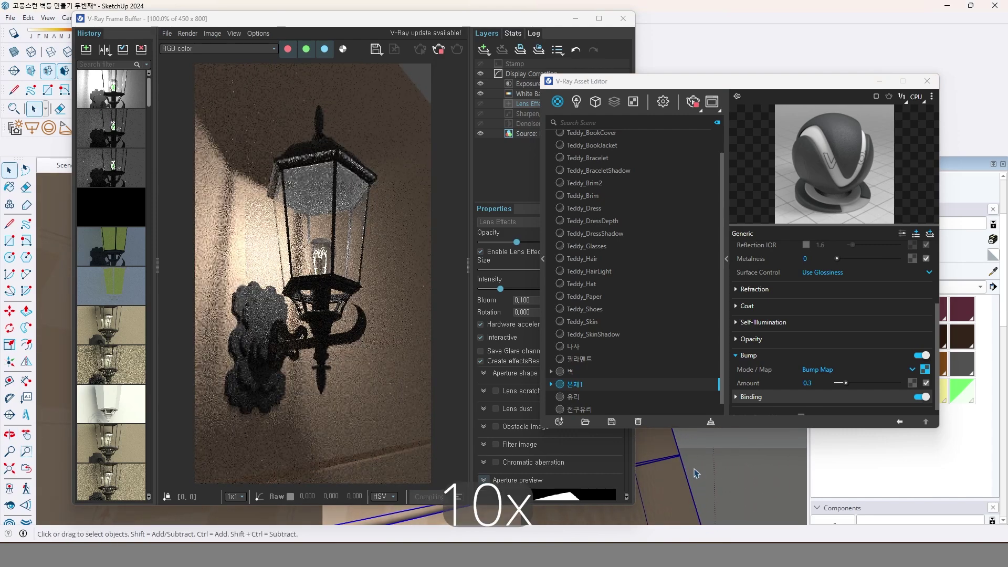
left_click(439, 51)
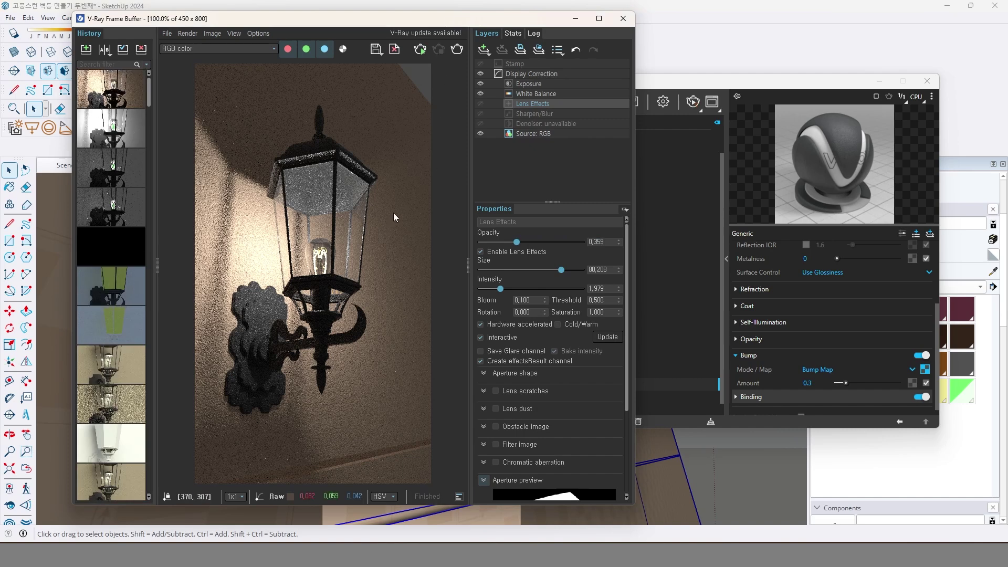
left_click(456, 50)
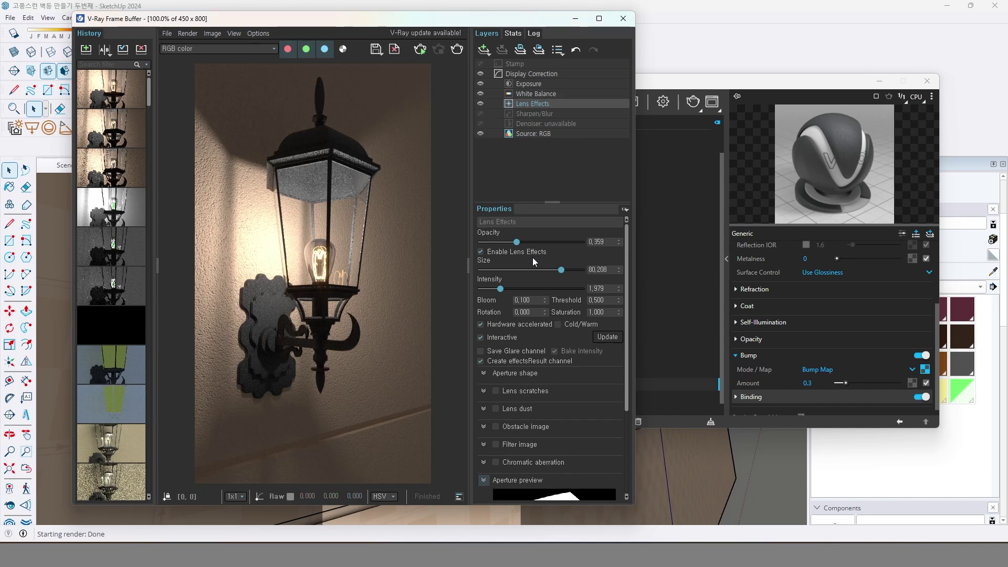
- Reduce the lens effects size on the finished render, raise the intensity to about 4.74 and adjust the bloom
left_click_drag(528, 270, 498, 289)
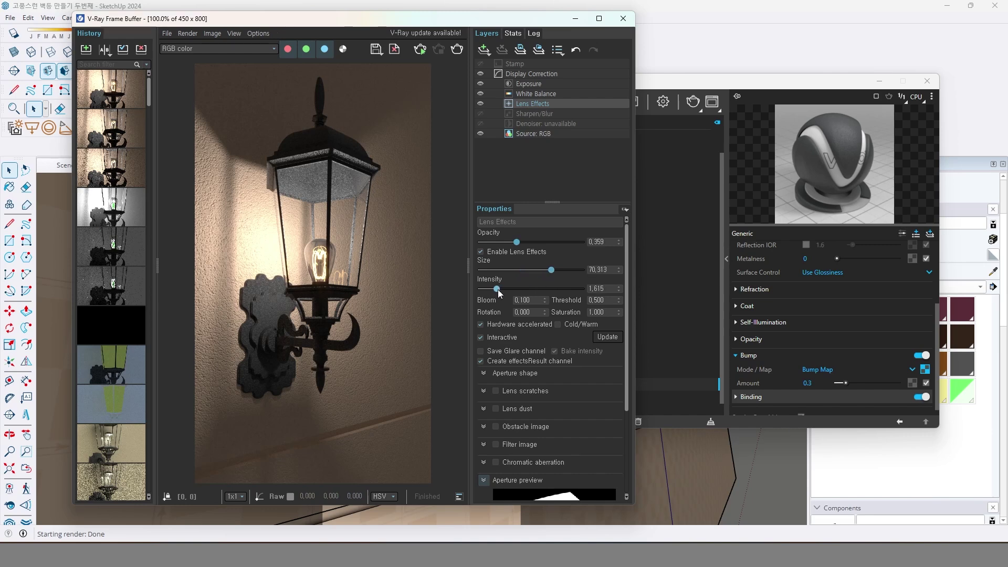
double_click(532, 300)
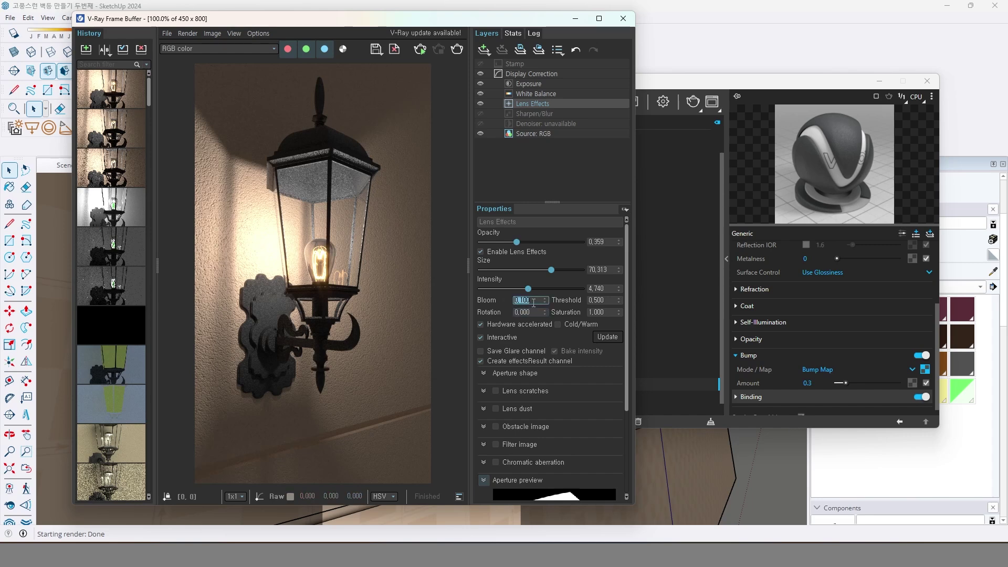
type("0")
left_click_drag(551, 269, 543, 270)
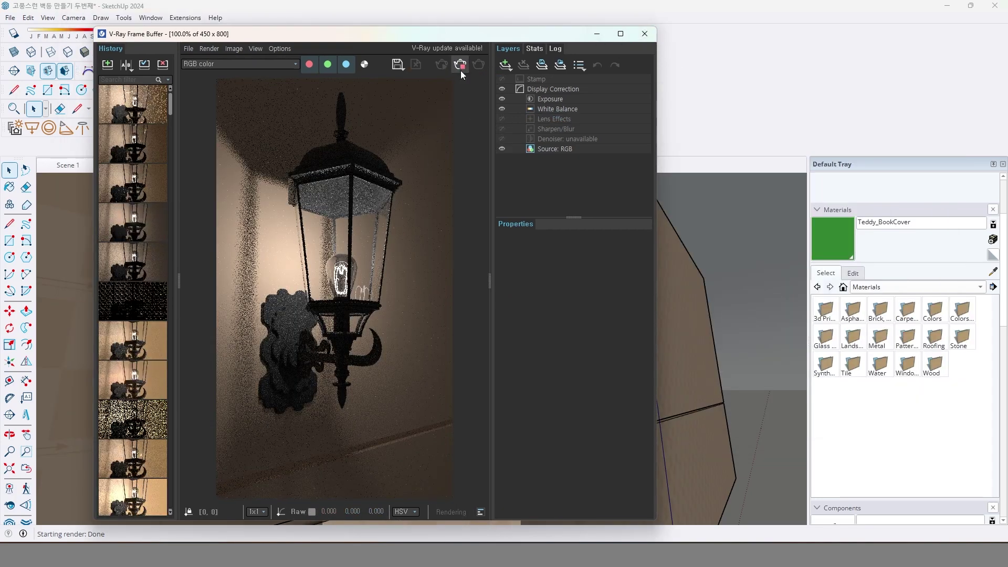
- Close the render window, stop the running render and start an interactive render from the Asset Editor
left_click(646, 35)
left_click(313, 128)
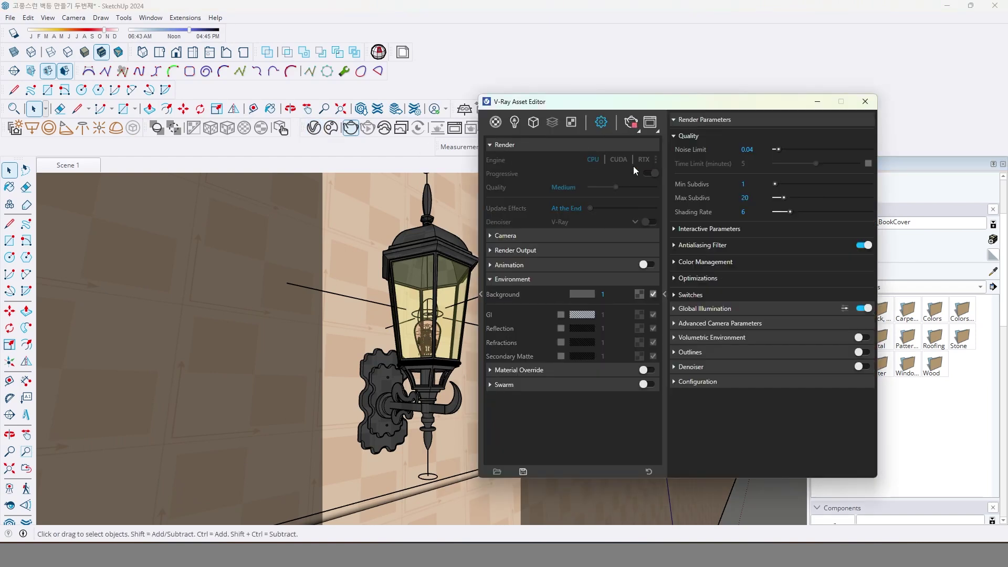
left_click(631, 126)
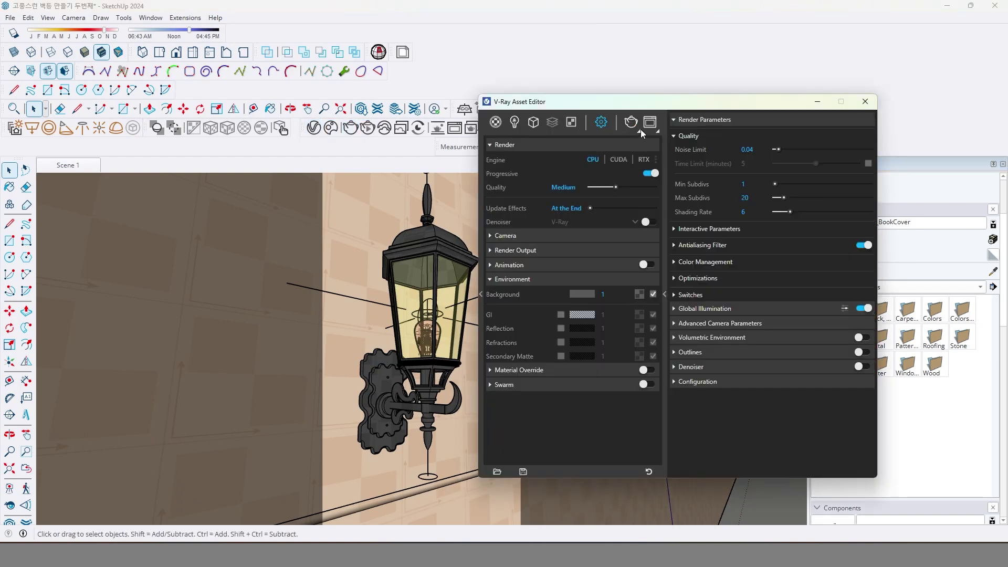
left_click(638, 131)
left_click(632, 148)
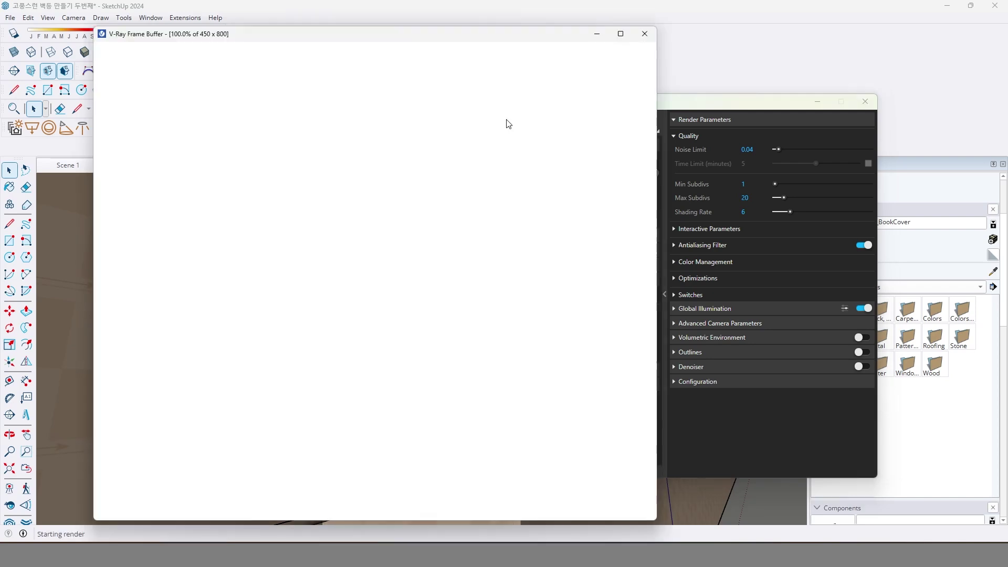
- Enable the bump of the 벽 material with an amount of 0.3
left_click(495, 122)
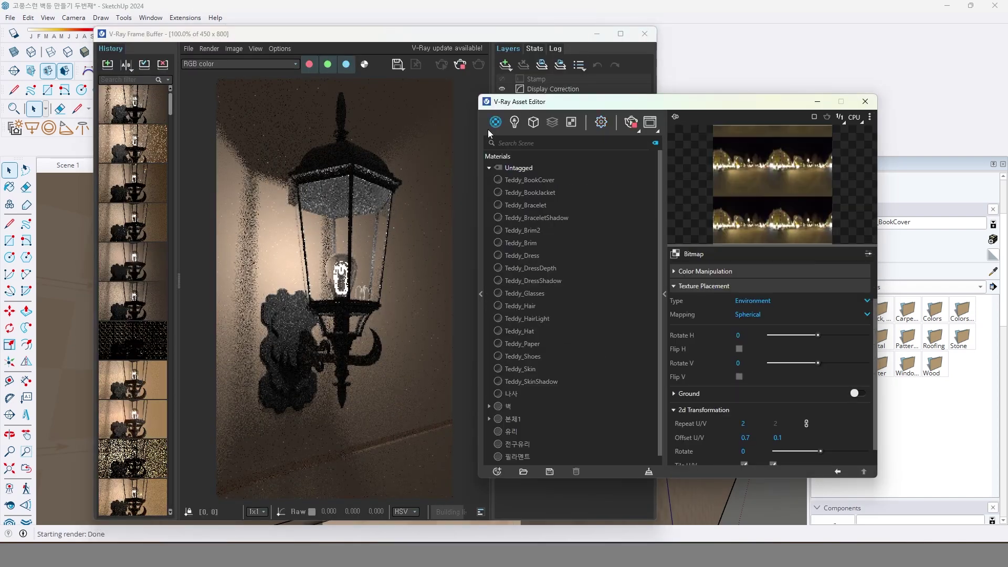
left_click(512, 406)
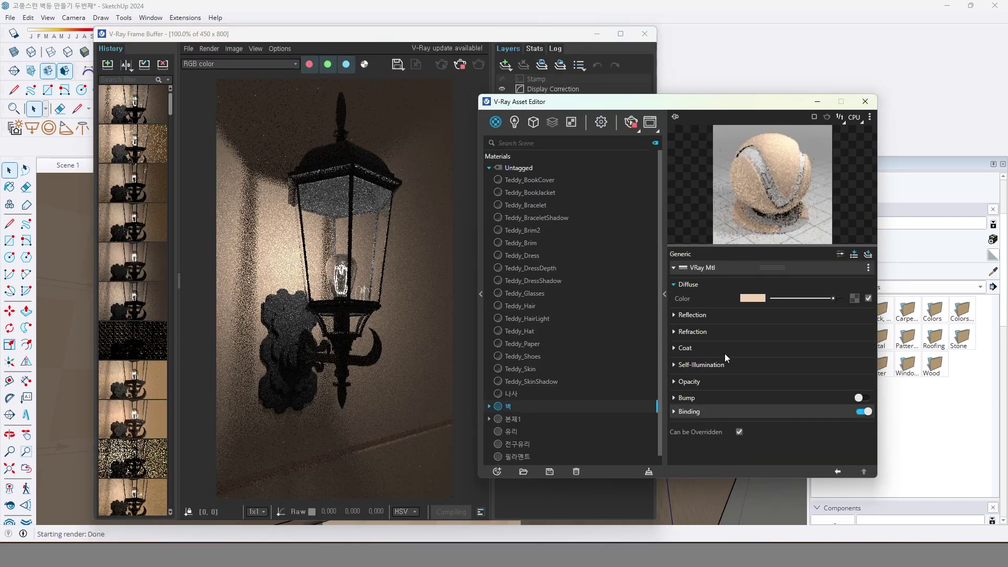
left_click(718, 398)
left_click(859, 398)
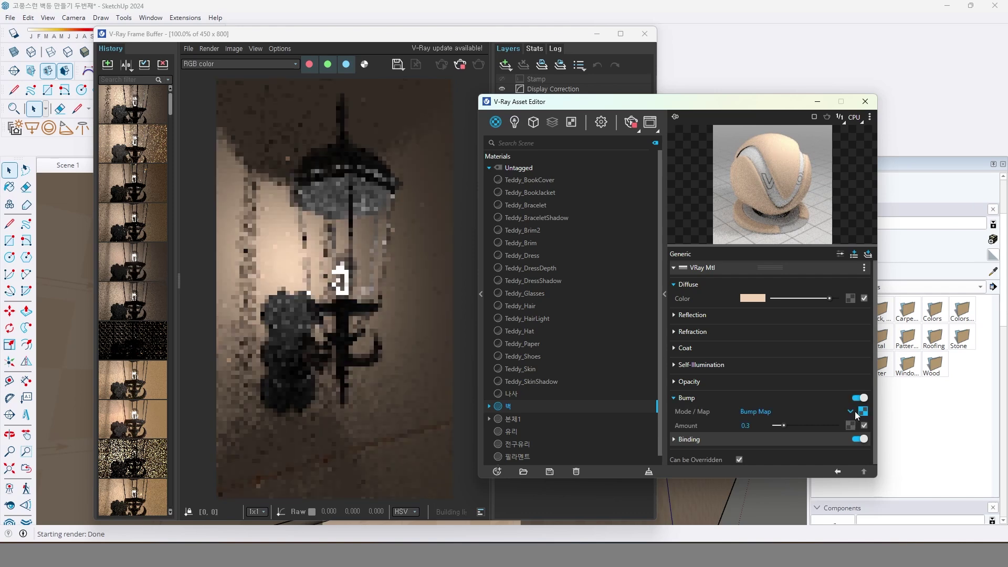
left_click(748, 426)
type("0.3")
key("Return")
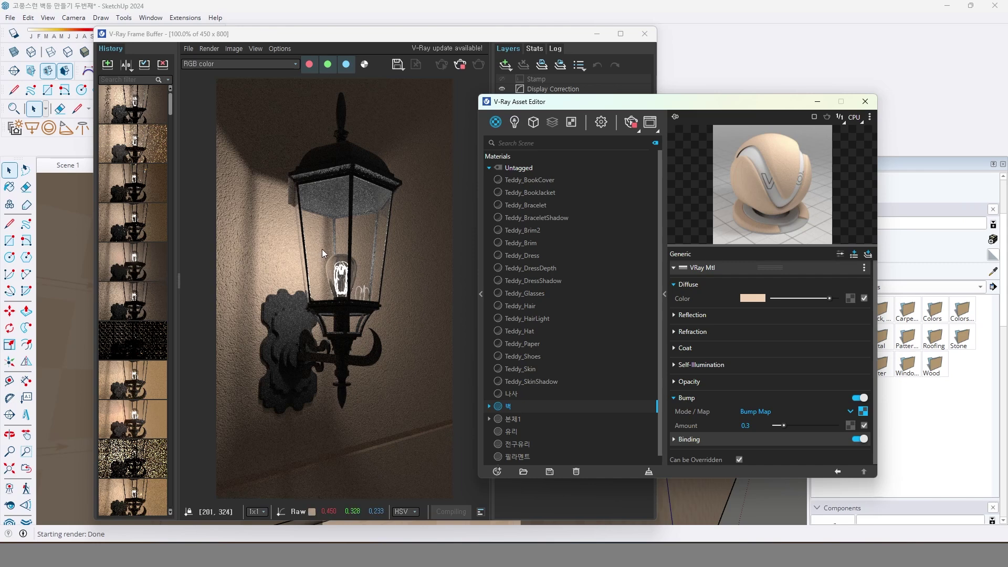
- Place a V-Ray dome light in the model on the open area beside the wall
left_click(514, 123)
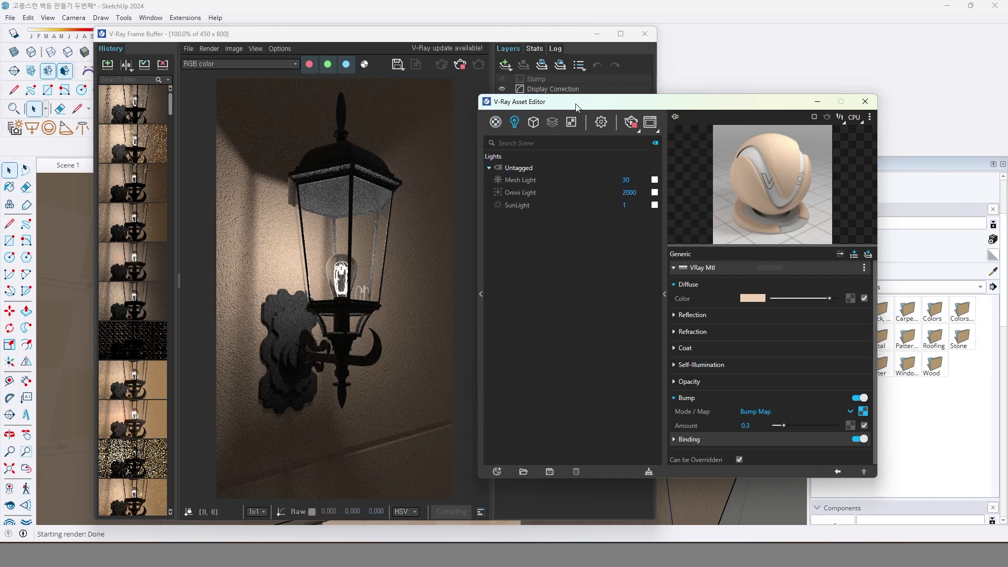
left_click_drag(576, 108, 634, 80)
left_click_drag(441, 38, 397, 27)
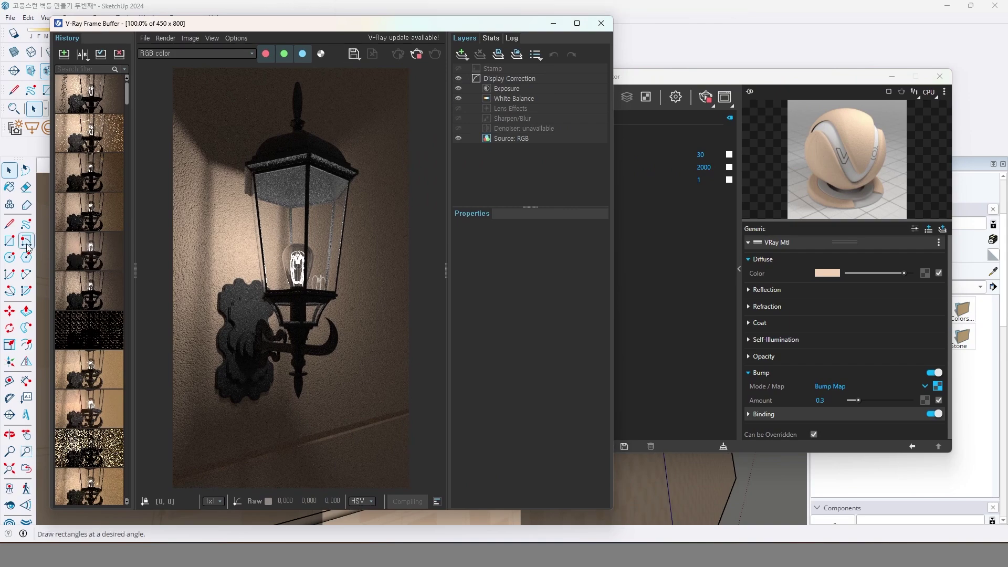
left_click_drag(173, 18, 172, 130)
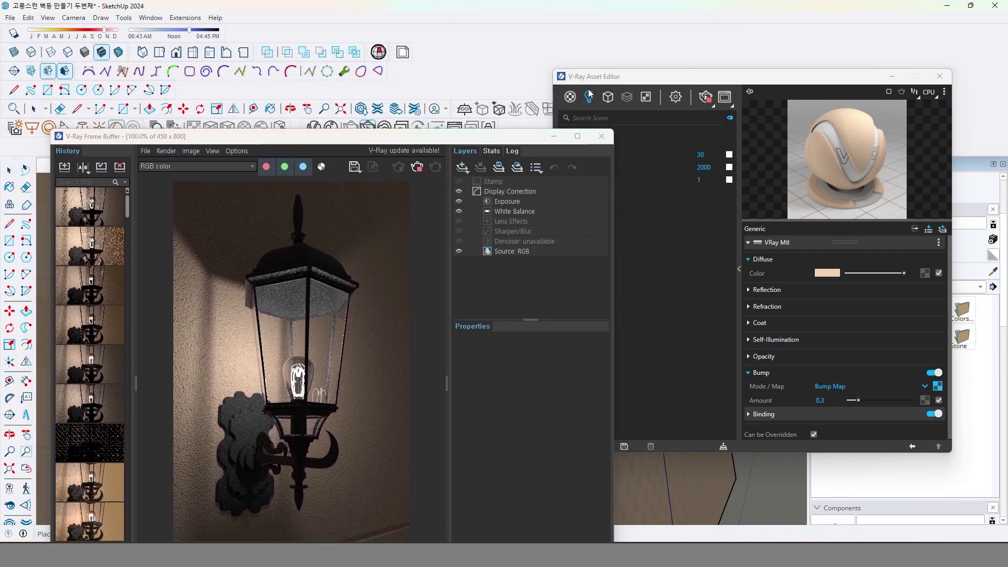
left_click(678, 101)
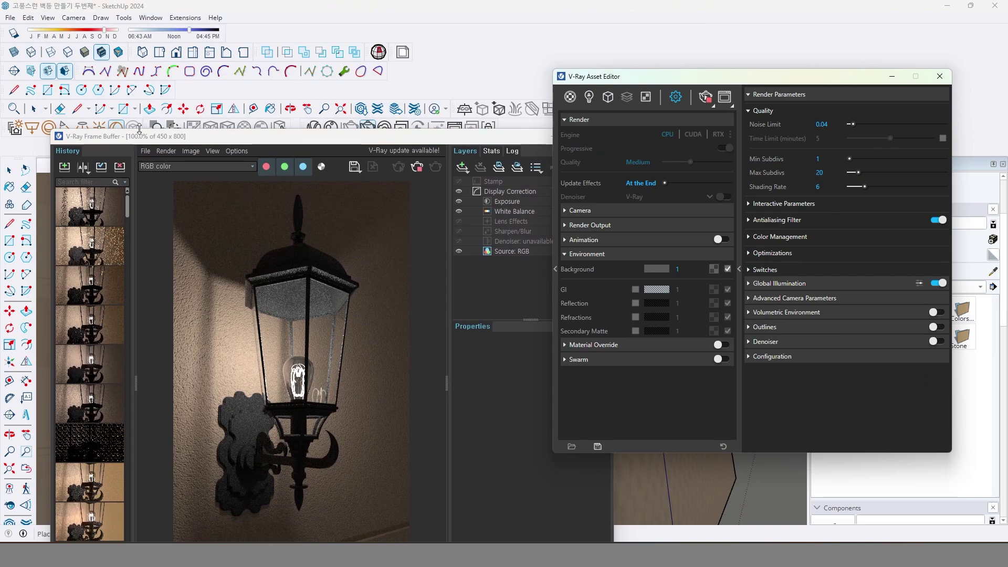
left_click_drag(147, 138, 333, 63)
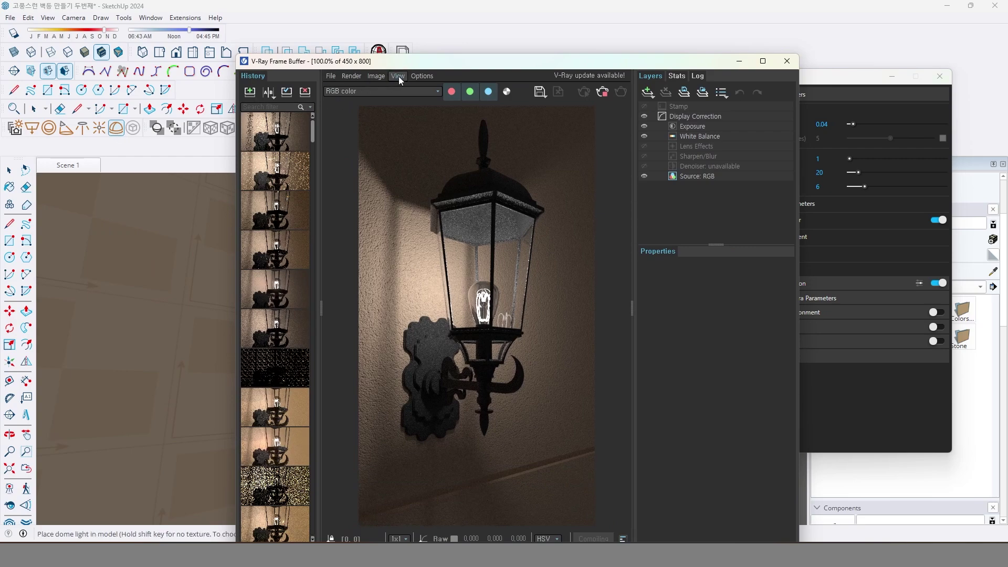
left_click_drag(405, 70, 601, 78)
mouse_move(321, 315)
middle_mouse_down()
mouse_move(259, 389)
mouse_move(360, 480)
middle_mouse_up()
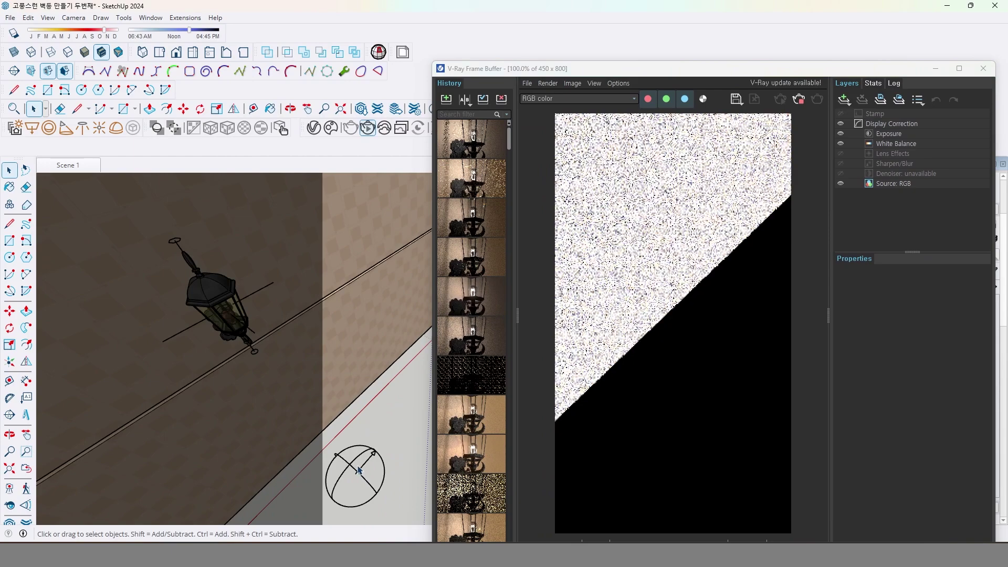
left_click(358, 471)
- Load the hansaplatz_4k.hdr image from D:\hdr as the dome light's bitmap texture
left_click_drag(654, 72, 297, 25)
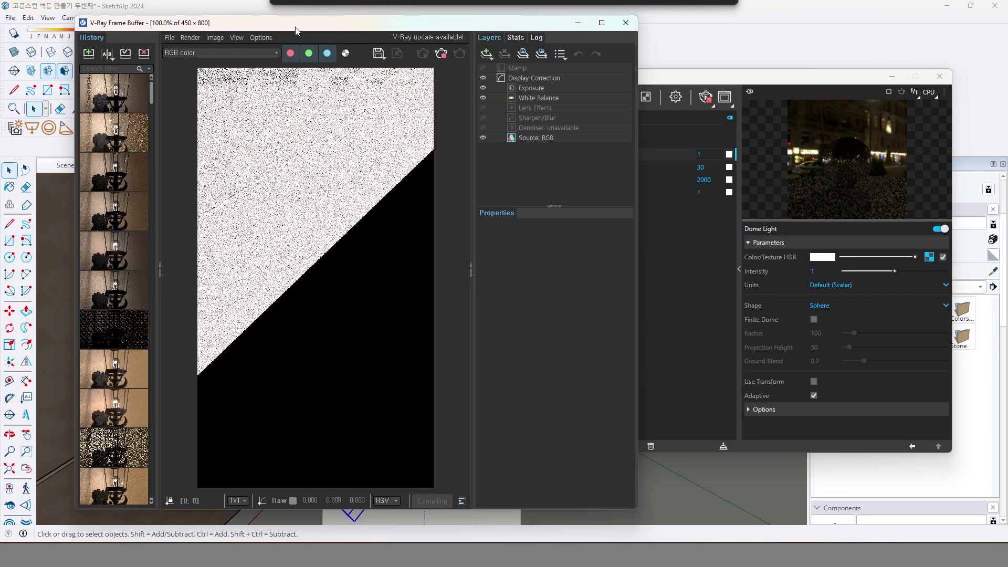
left_click(657, 93)
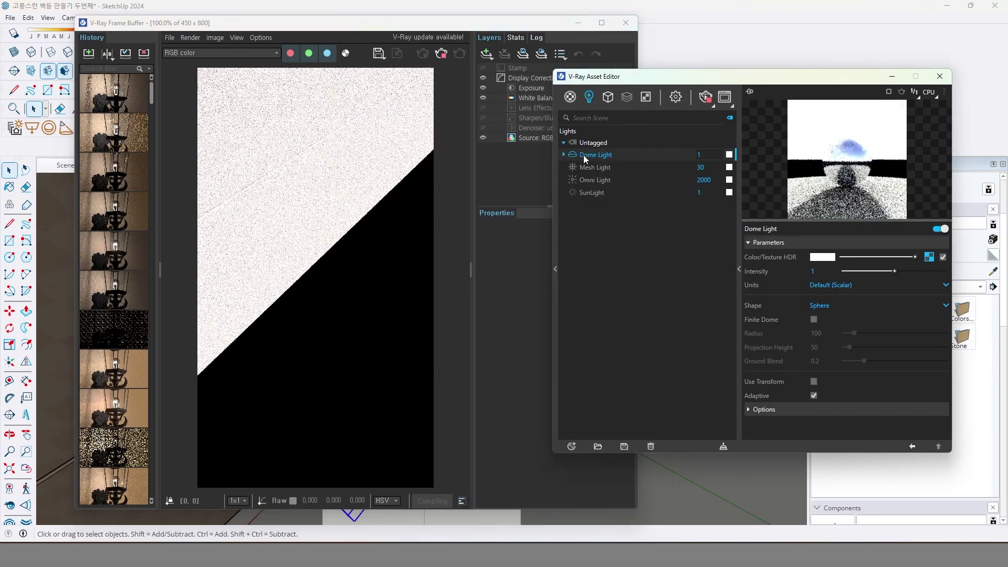
left_click(929, 257)
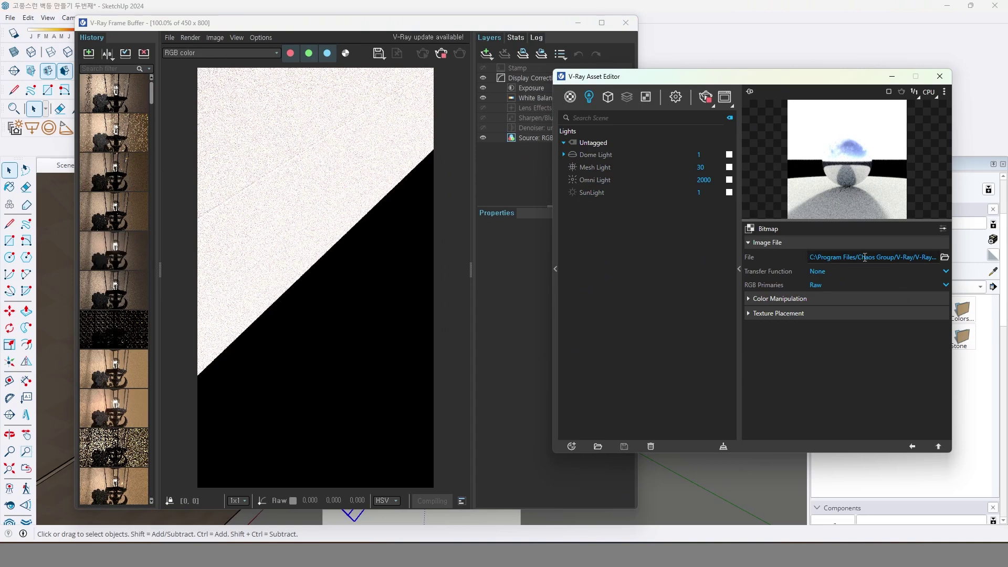
left_click(945, 258)
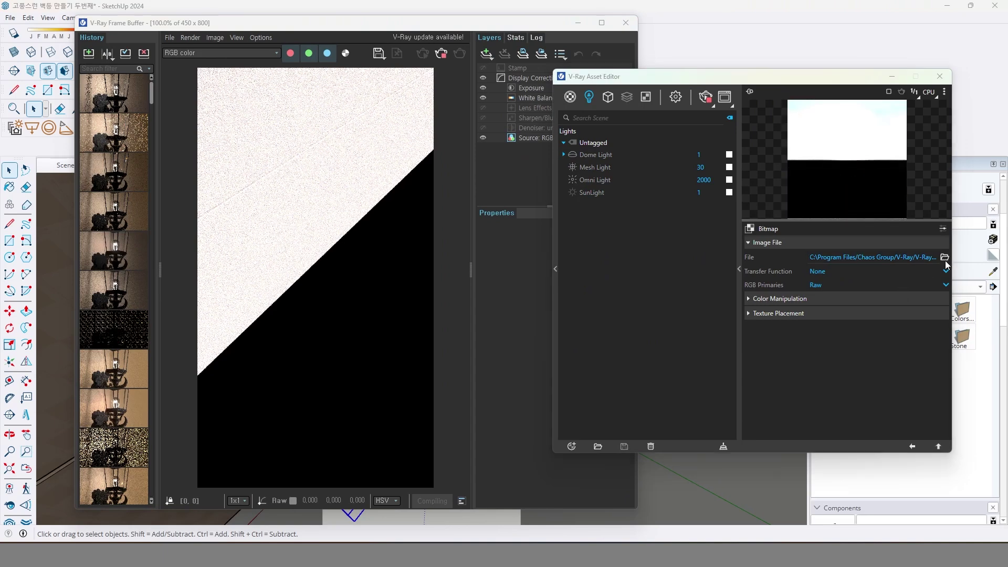
double_click(703, 226)
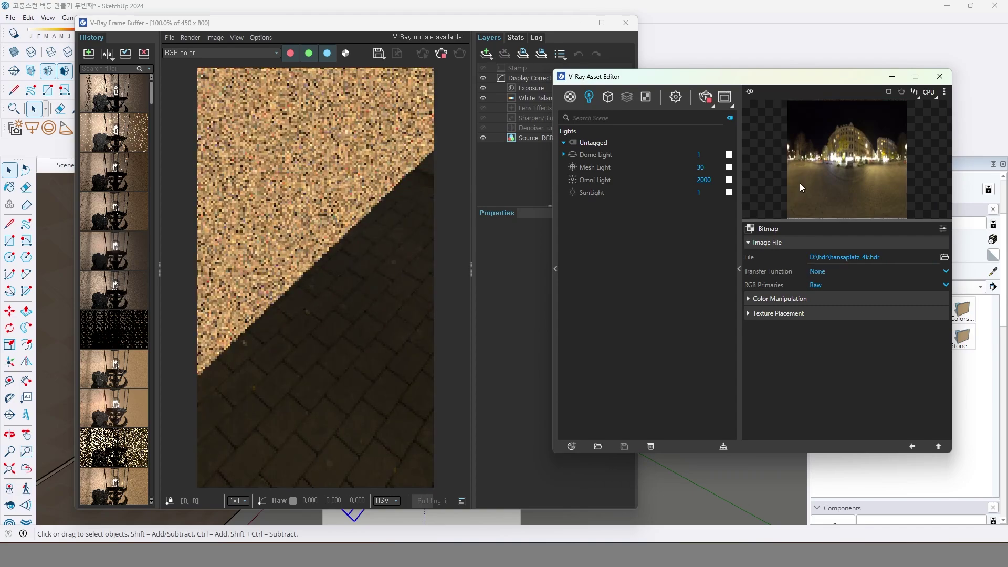
- Return the viewport to the lantern close-up and arrange the render window beside the Asset Editor
left_click(210, 23)
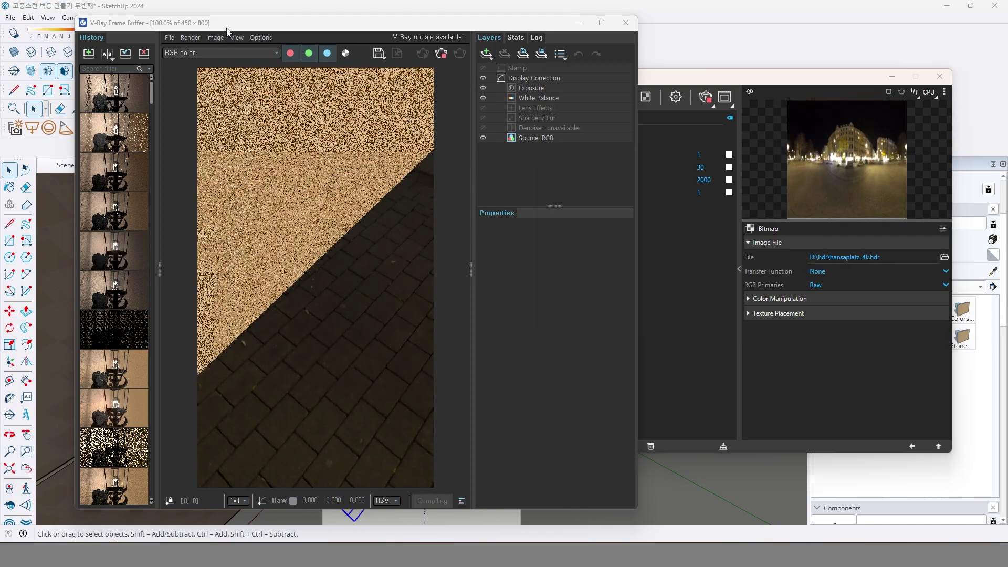
left_click_drag(210, 23, 472, 43)
middle_click_drag(101, 198, 180, 252)
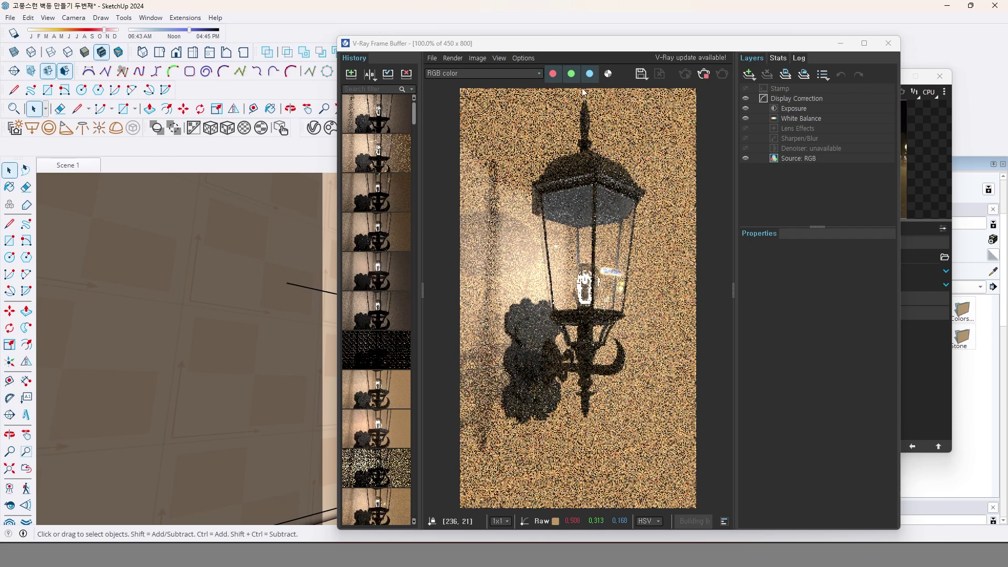
left_click_drag(594, 48, 354, 53)
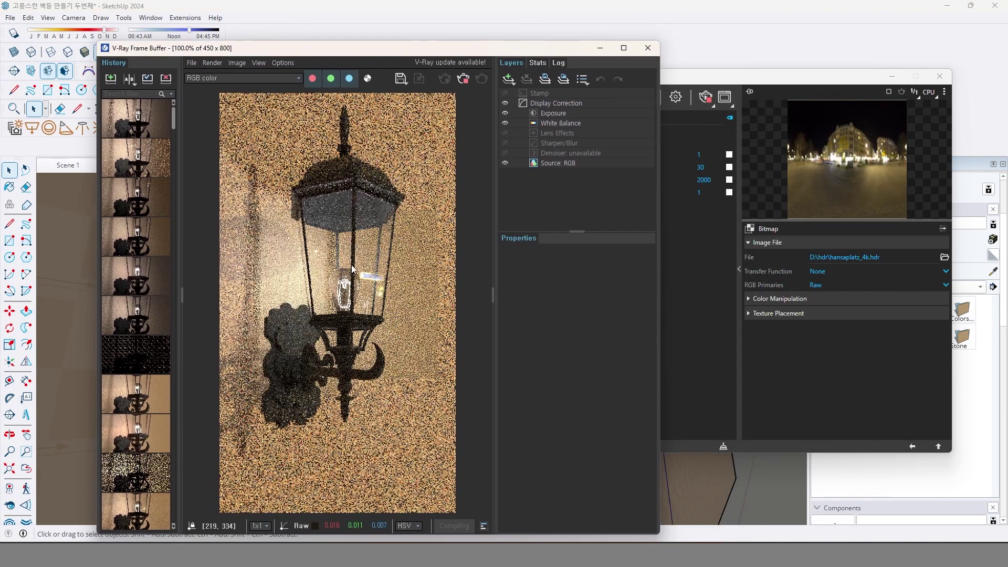
- Set the horizontal (U) offset in the dome light HDR's texture placement to 0.1
left_click(784, 314)
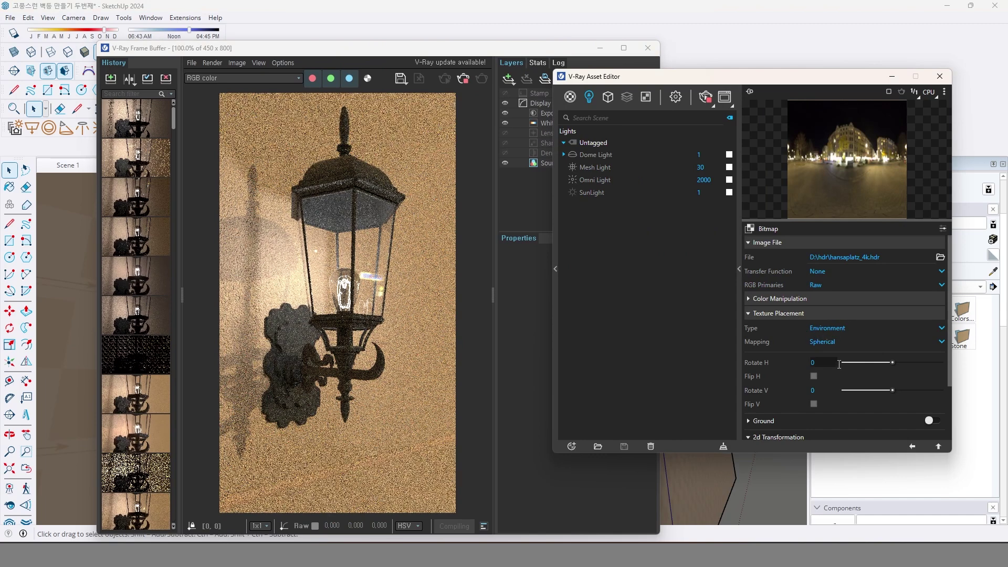
scroll(871, 382, "down", 2)
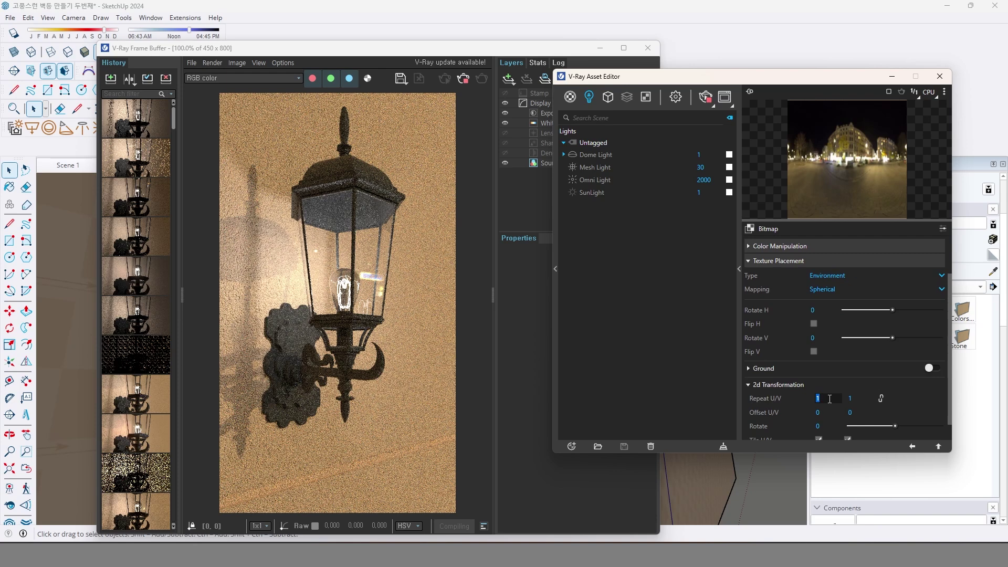
left_click(856, 414)
left_click(824, 413)
type("0.1")
key("Return")
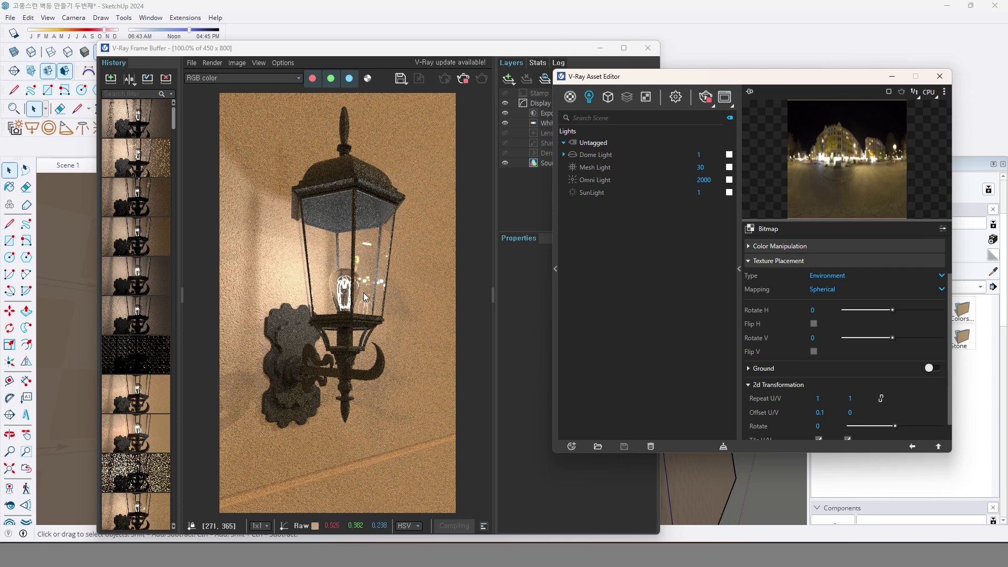
- Disable Fresnel in the 유리 glass material's reflection and darken its reflection color to a dark gray
left_click(570, 100)
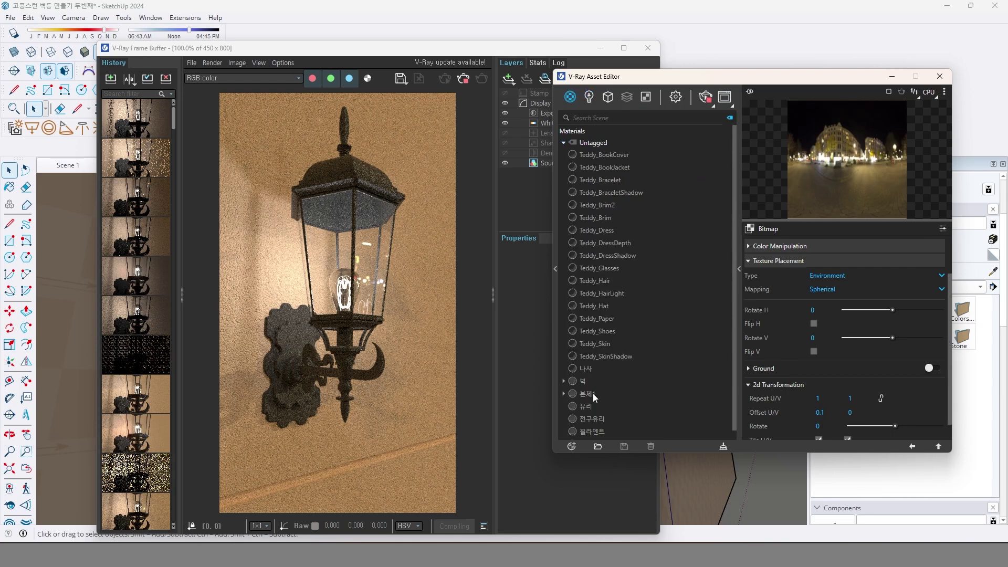
left_click(587, 407)
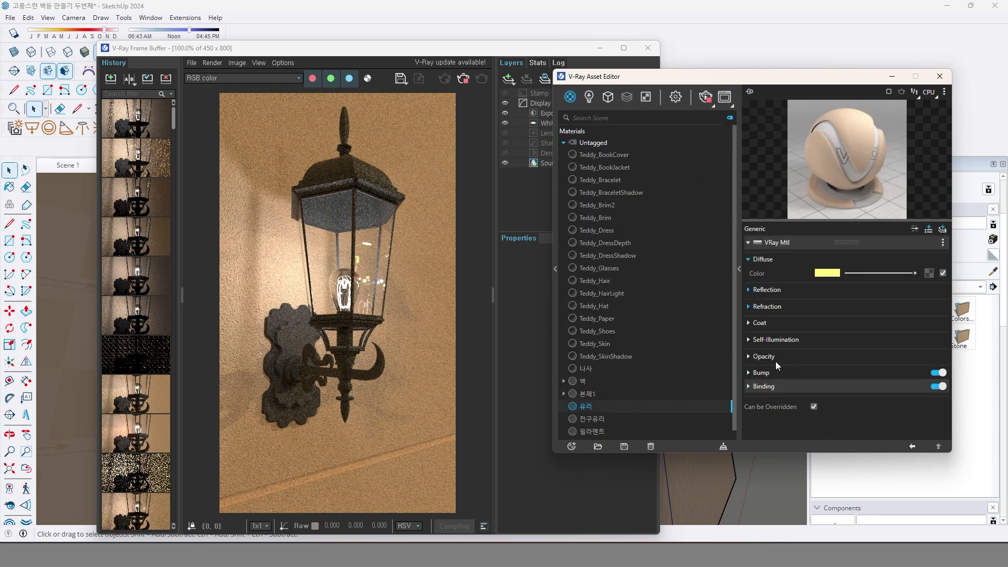
left_click(796, 290)
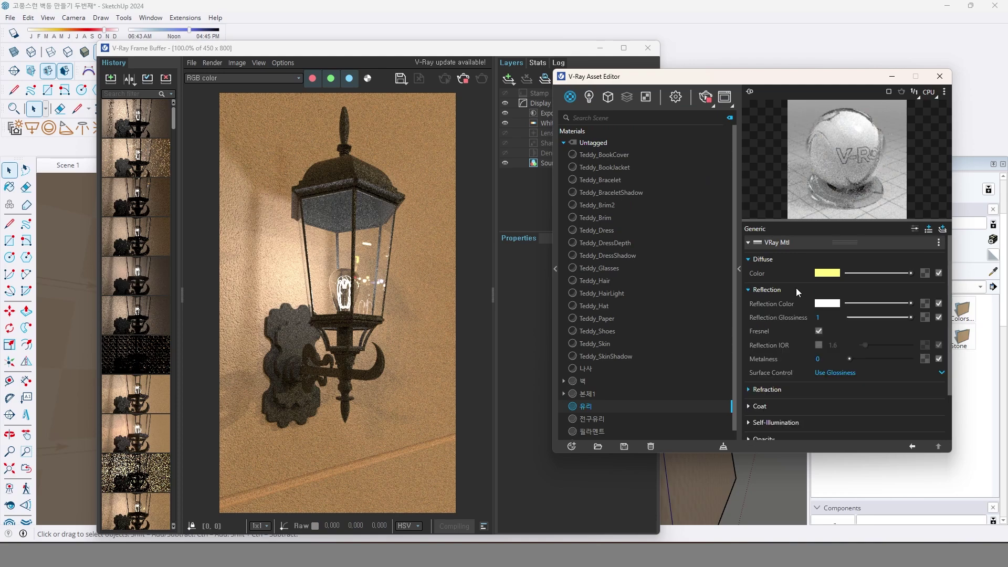
left_click(818, 332)
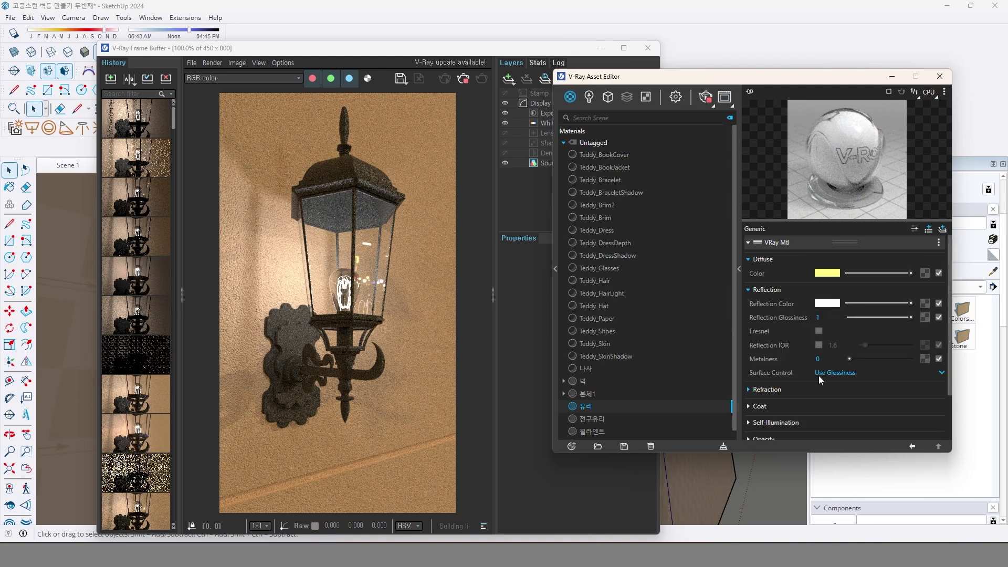
left_click_drag(903, 306, 865, 304)
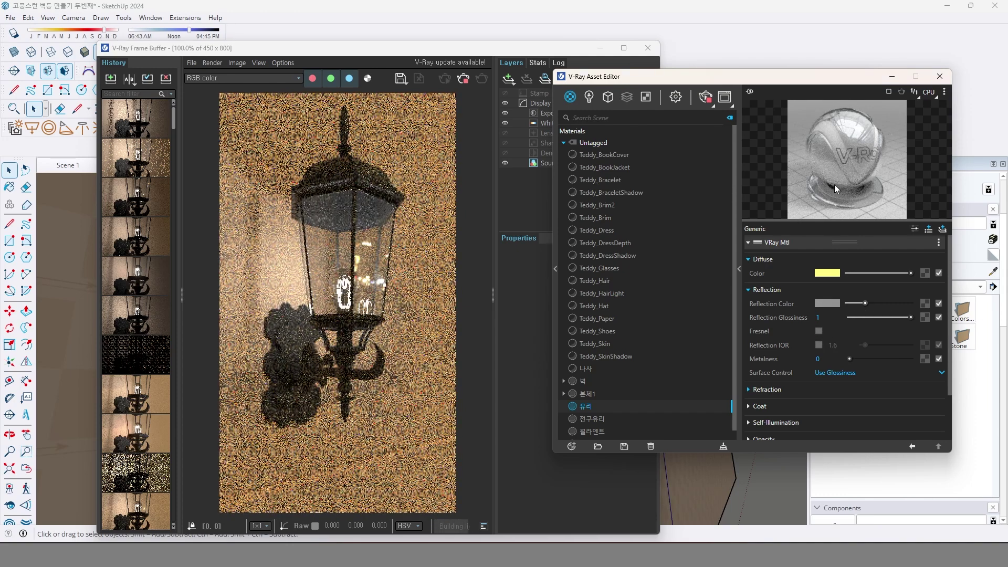
left_click_drag(866, 303, 857, 308)
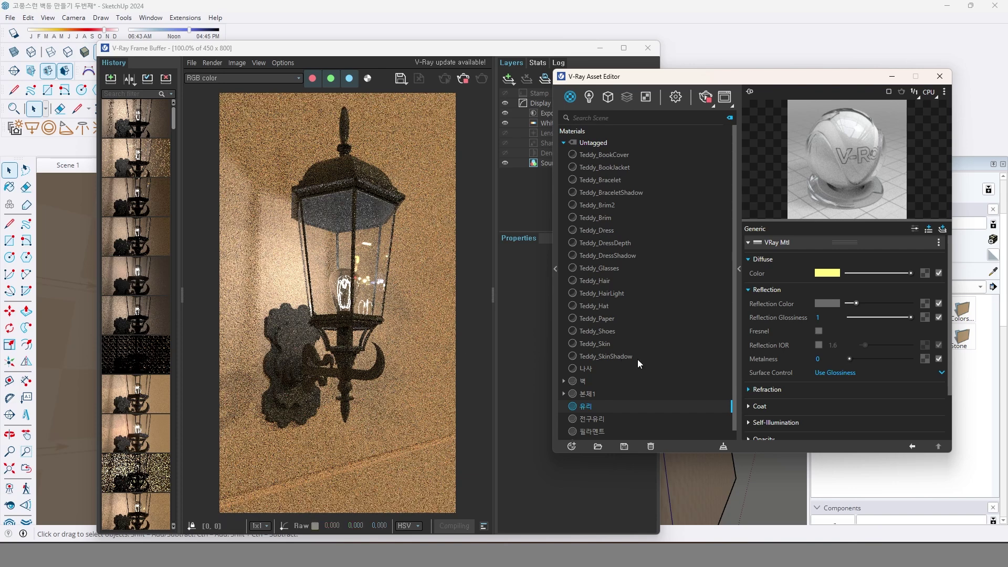
- Set the coat amount of the 유리 material to 1 and its coat color to a 0.32 gray
left_click(786, 405)
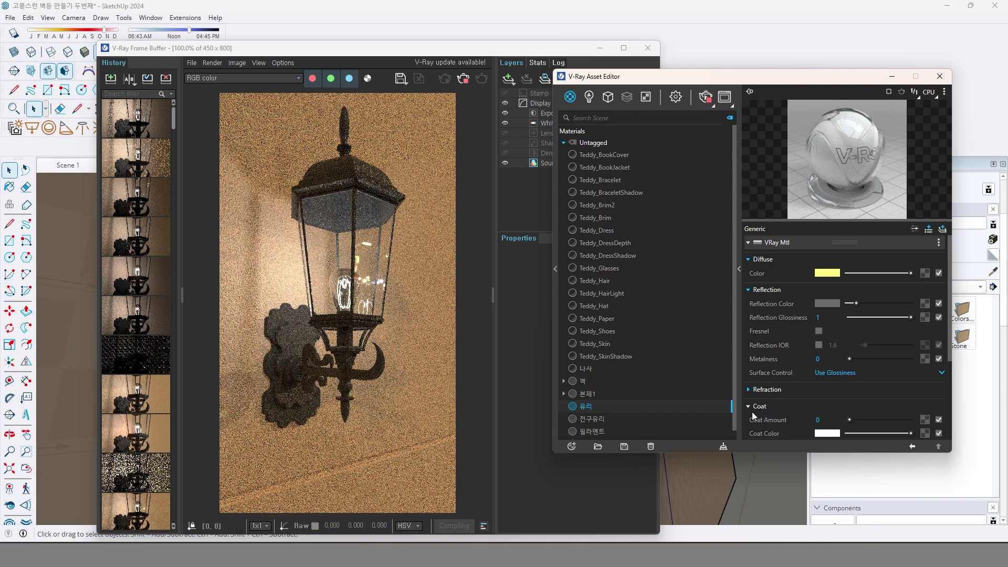
scroll(796, 399, "down", 1)
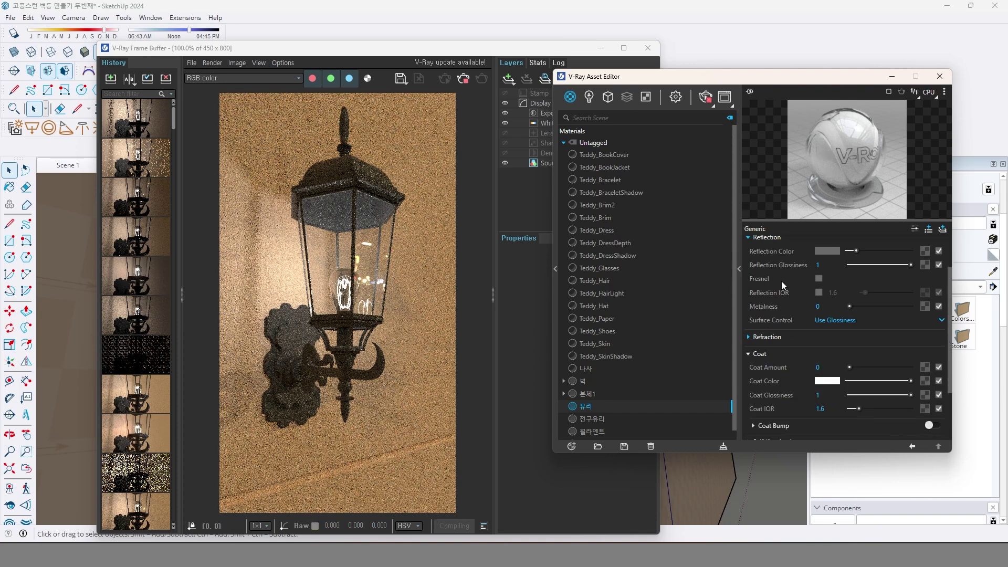
left_click_drag(851, 367, 931, 365)
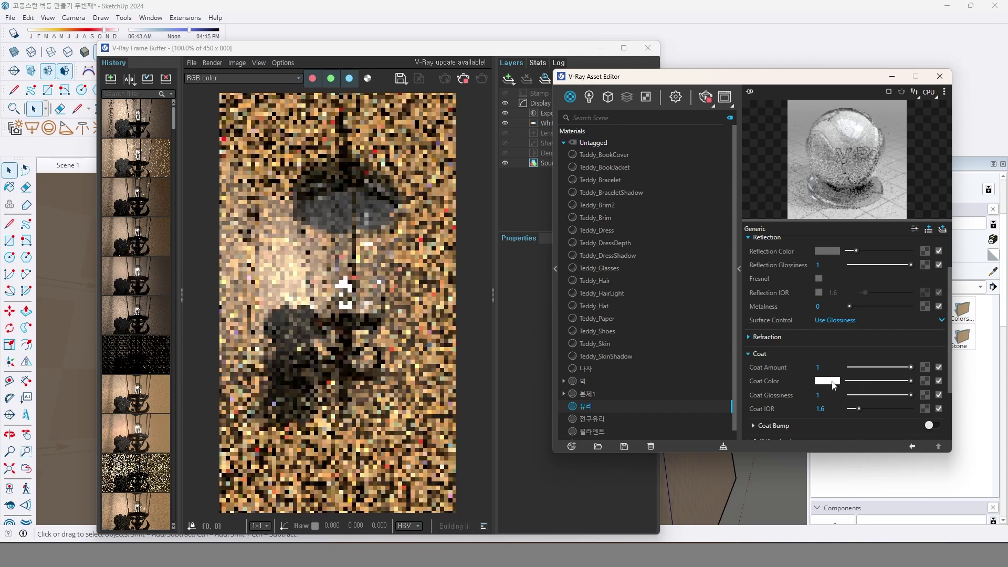
left_click(832, 382)
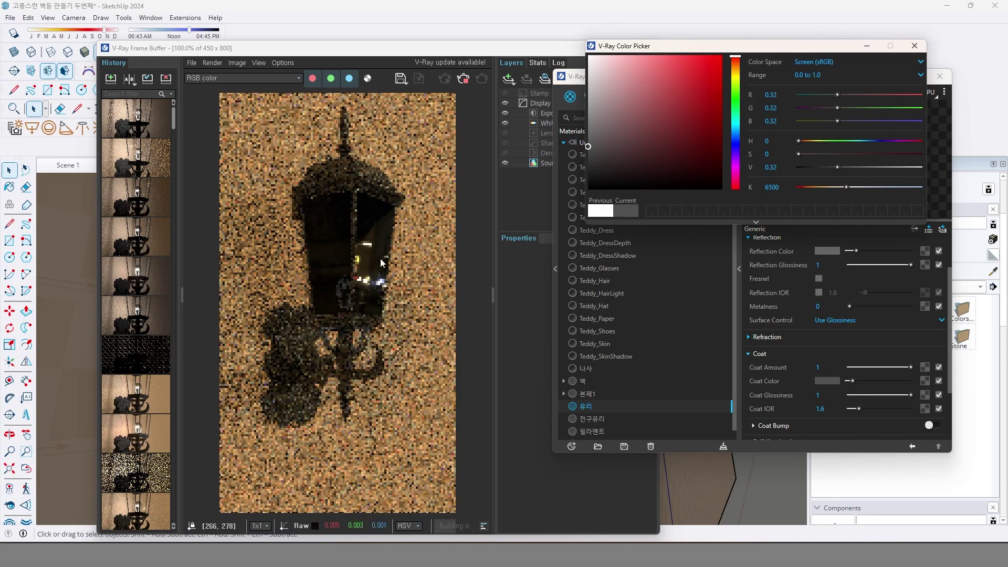
left_click(915, 46)
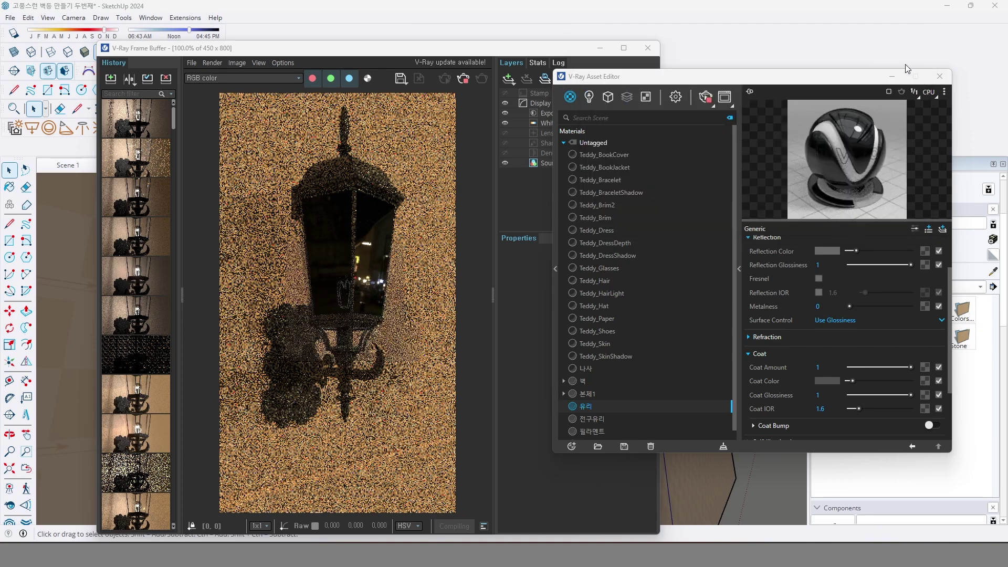
- Darken the 유리 material's reflection color slightly further and set its coat amount to 0
left_click(857, 252)
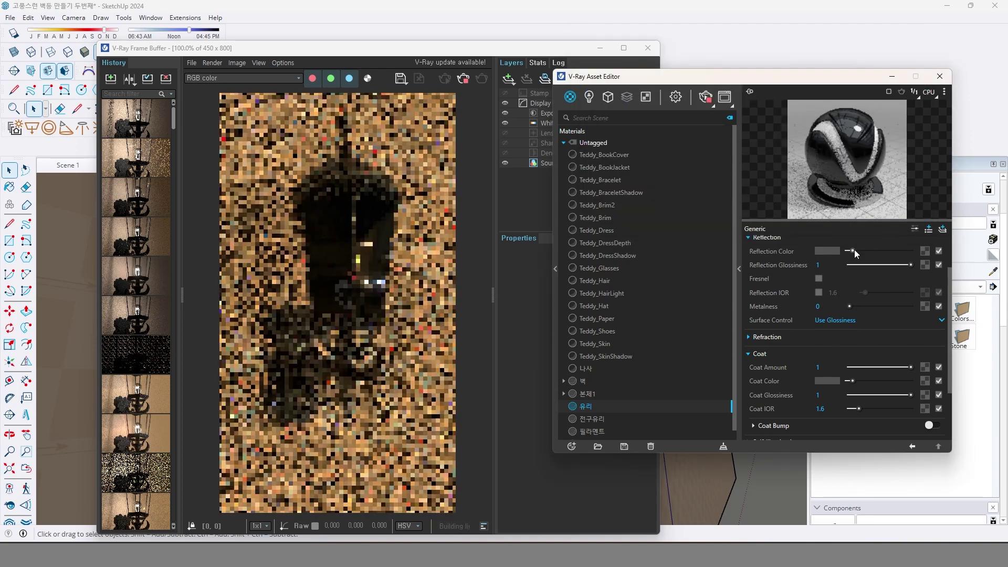
left_click(852, 251)
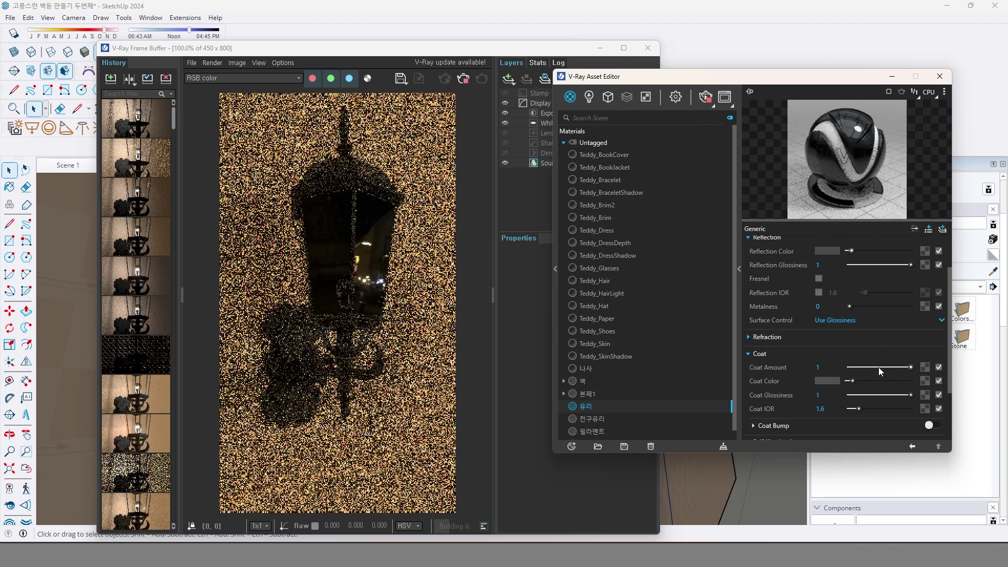
left_click_drag(896, 367, 939, 367)
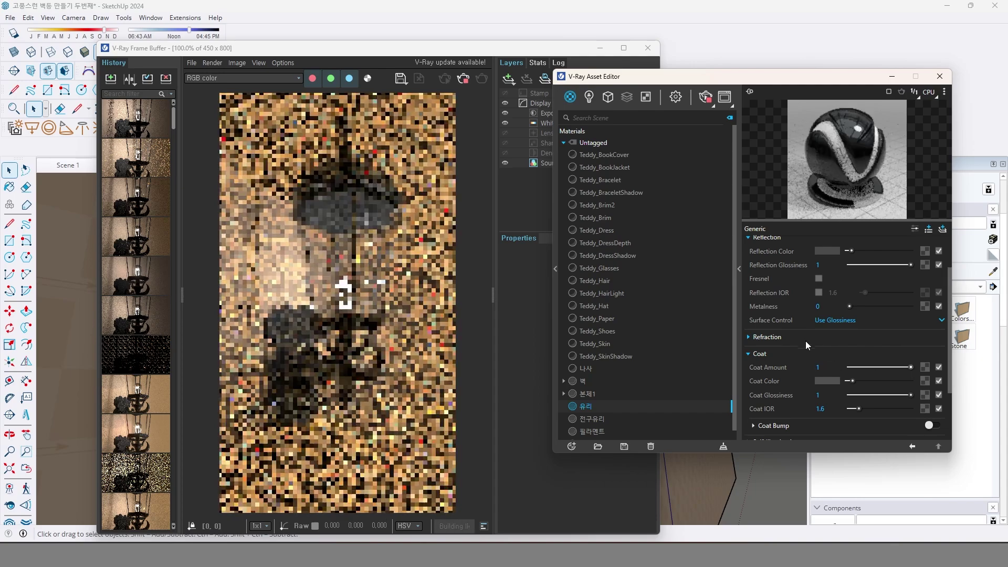
left_click(829, 367)
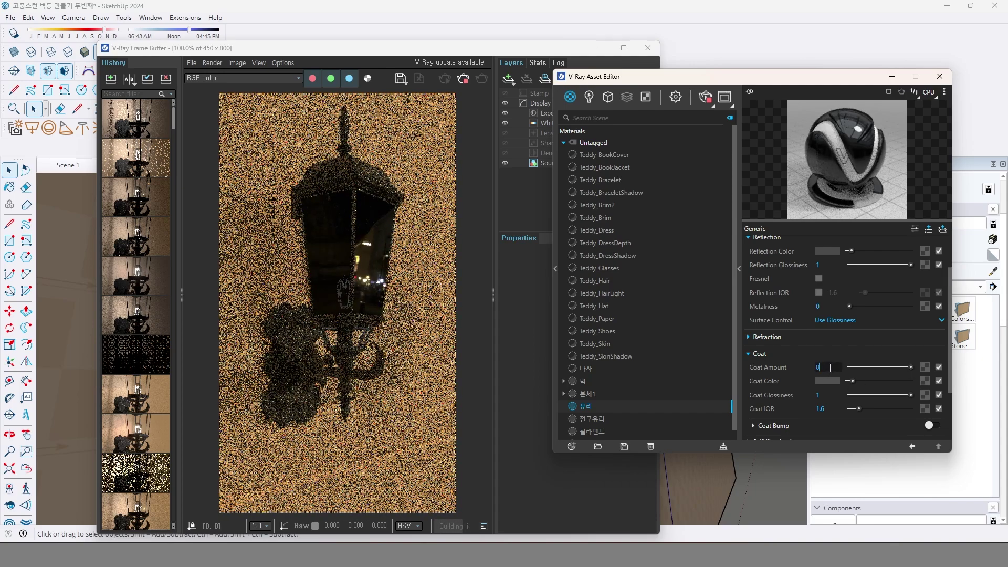
type("0")
key("Return")
- Set the fog color in the 유리 glass material's refraction to a 0.695 gray
scroll(830, 348, "up", 2)
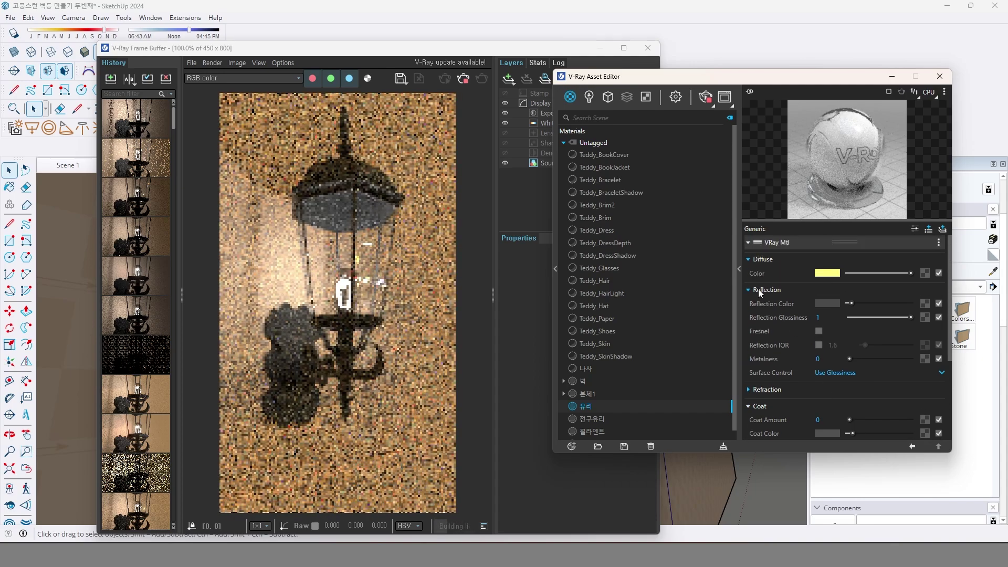
left_click(776, 386)
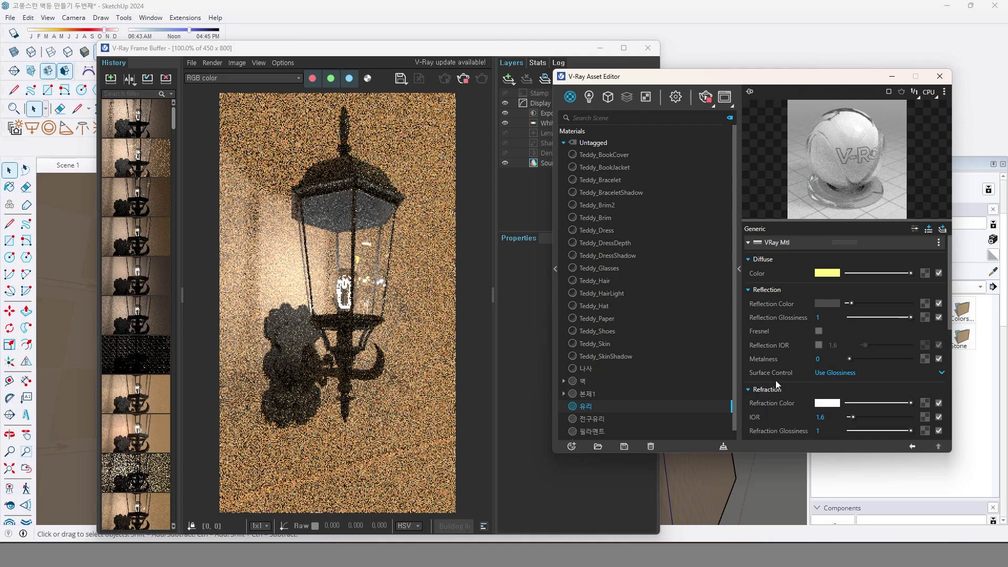
scroll(788, 389, "down", 1)
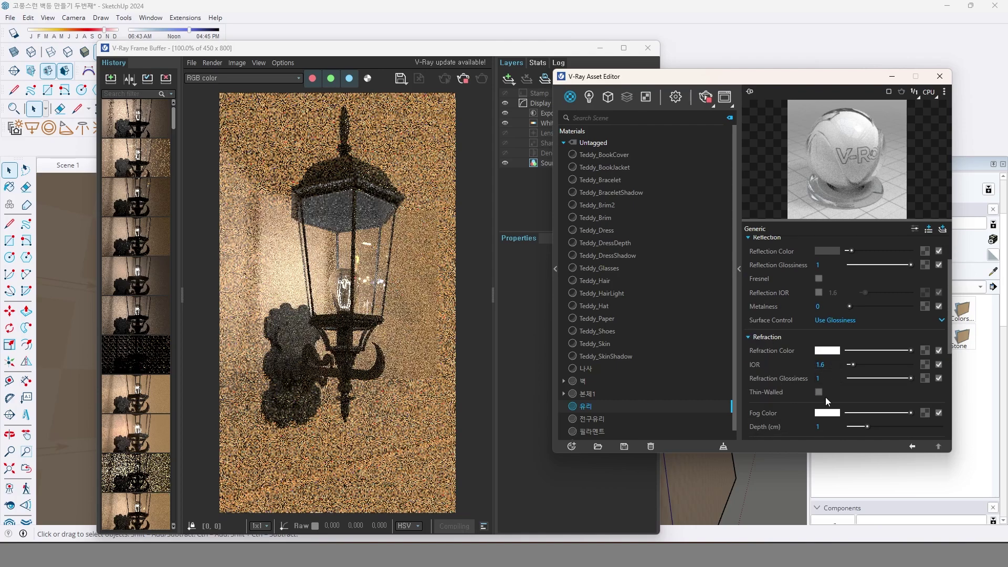
left_click(828, 414)
left_click_drag(700, 178, 563, 165)
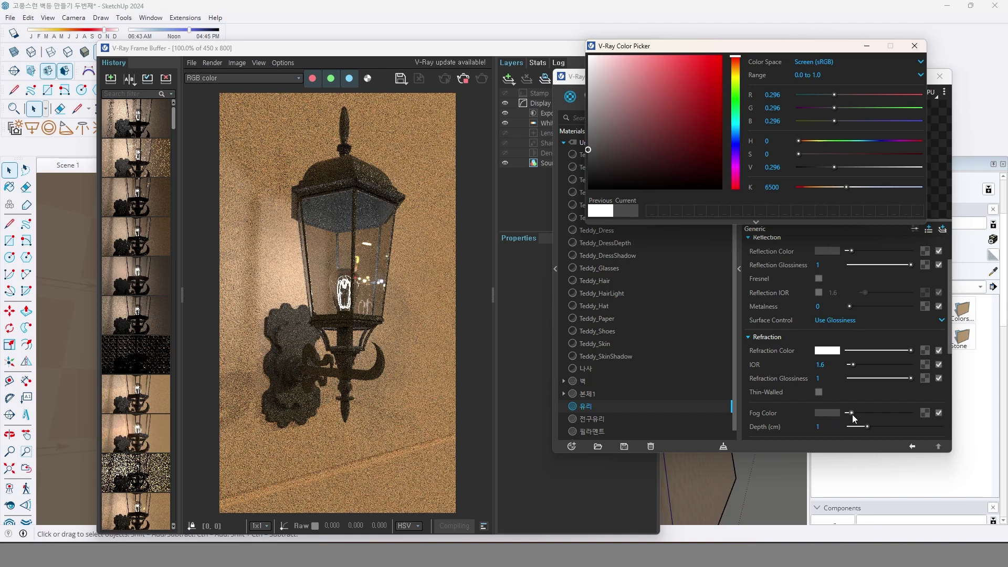
left_click(835, 412)
left_click_drag(607, 131, 588, 96)
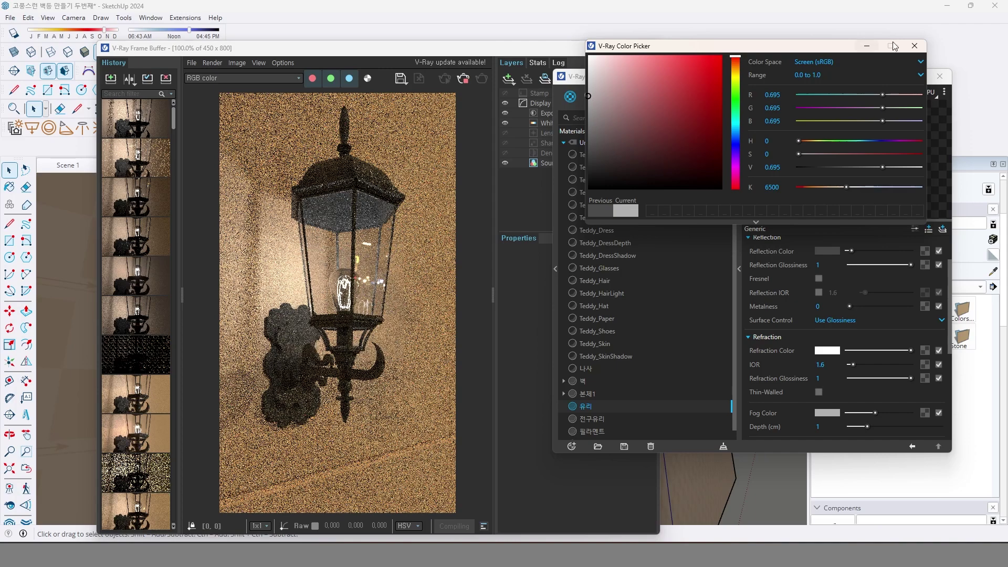
left_click(915, 46)
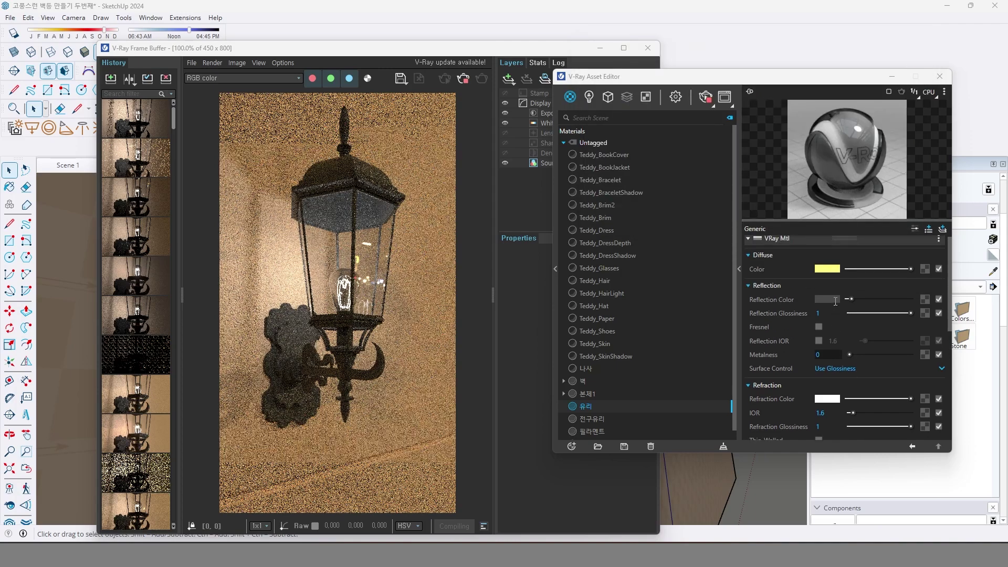
- Enable Fresnel in the 유리 material's reflection and raise its reflection color to white
left_click(819, 329)
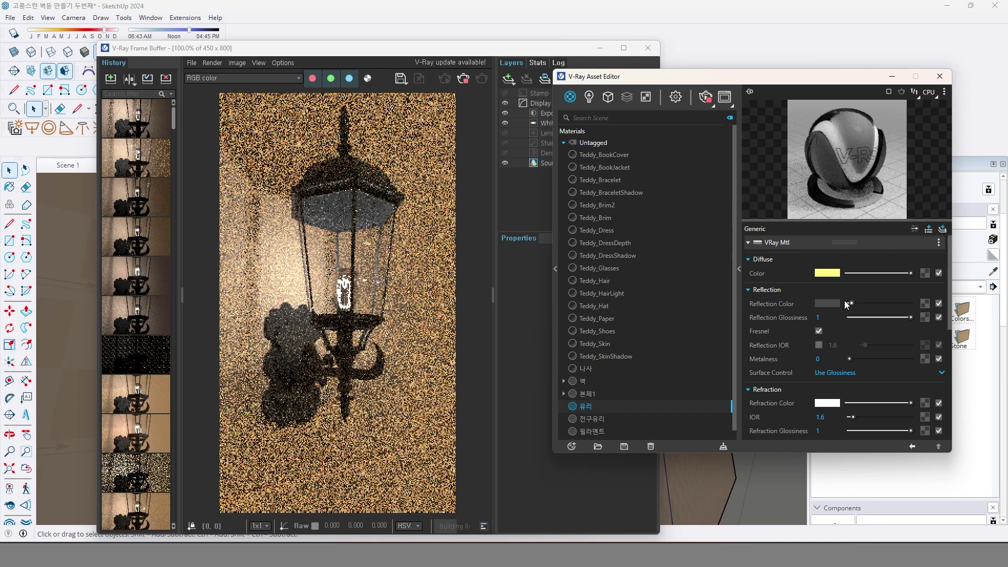
left_click_drag(851, 303, 931, 304)
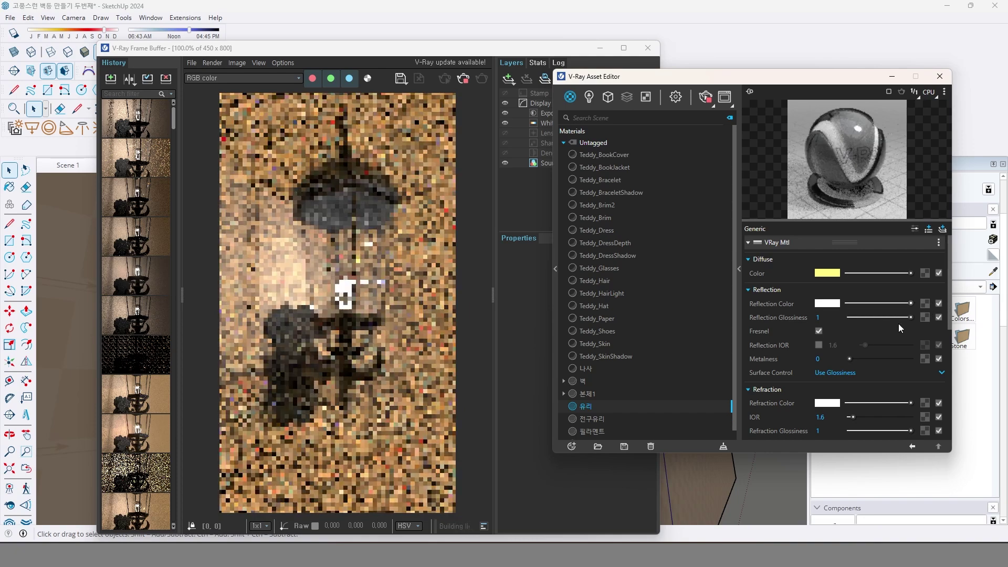
scroll(873, 351, "down", 2)
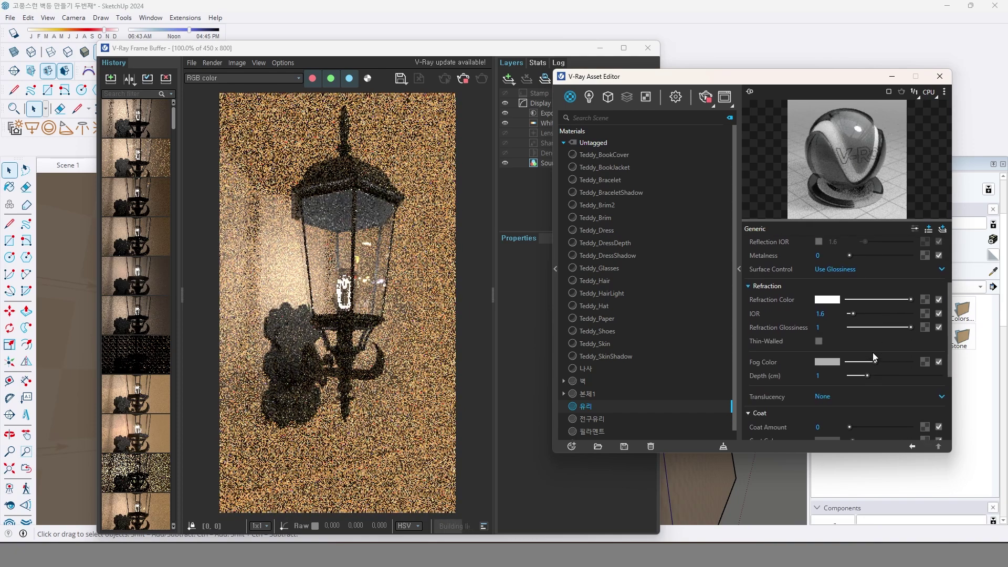
scroll(873, 351, "down", 1)
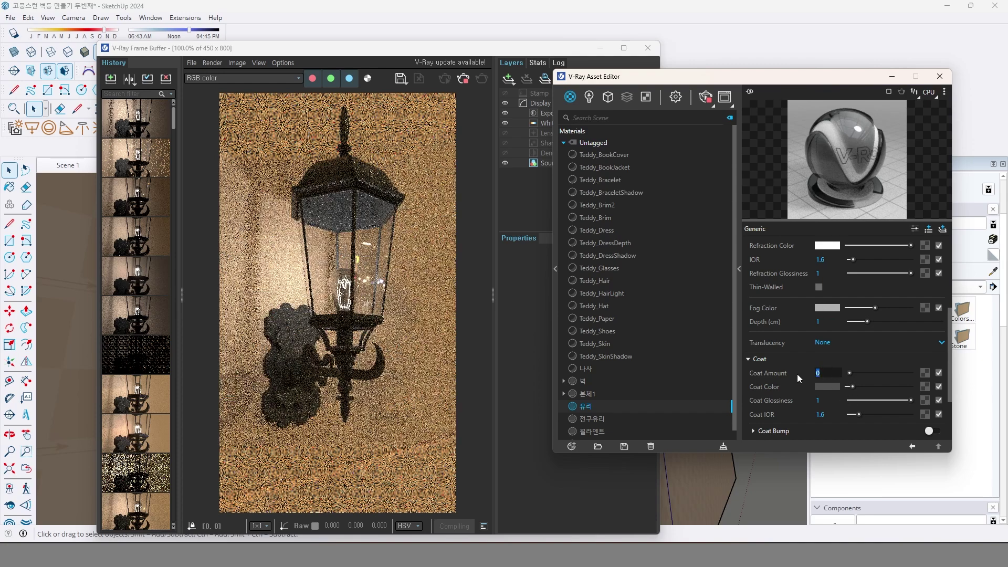
left_click(843, 374)
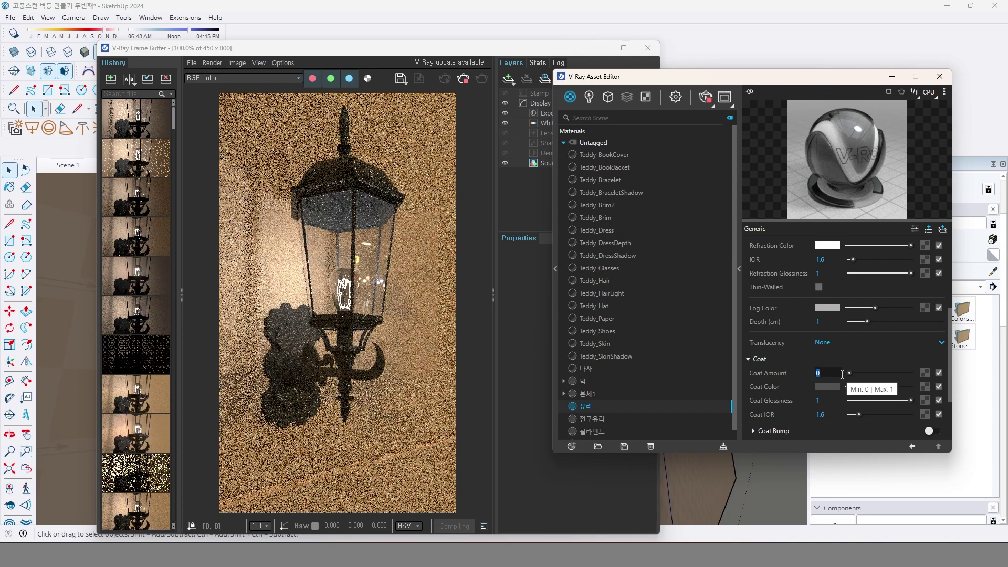
scroll(840, 375, "up", 3)
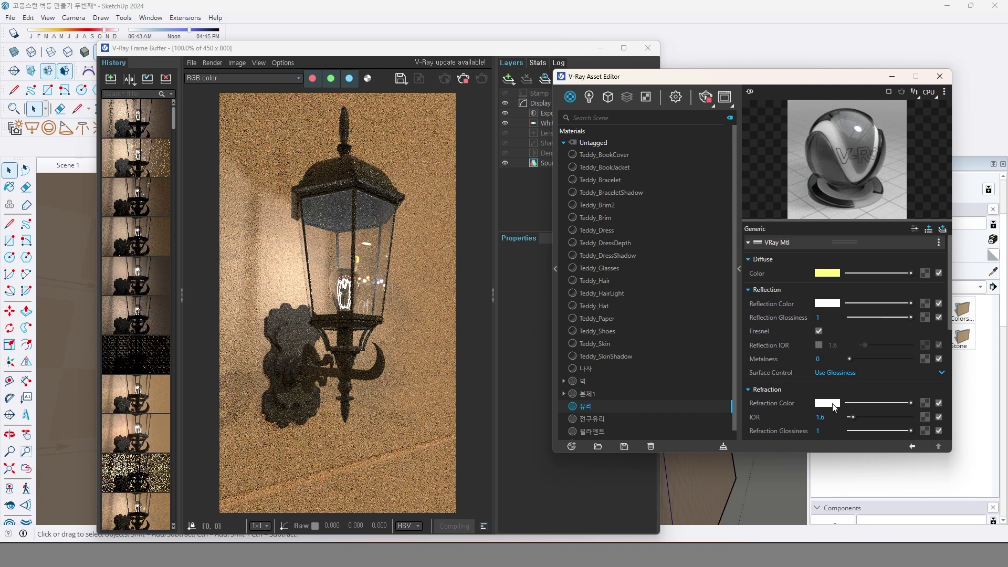
scroll(833, 403, "down", 3)
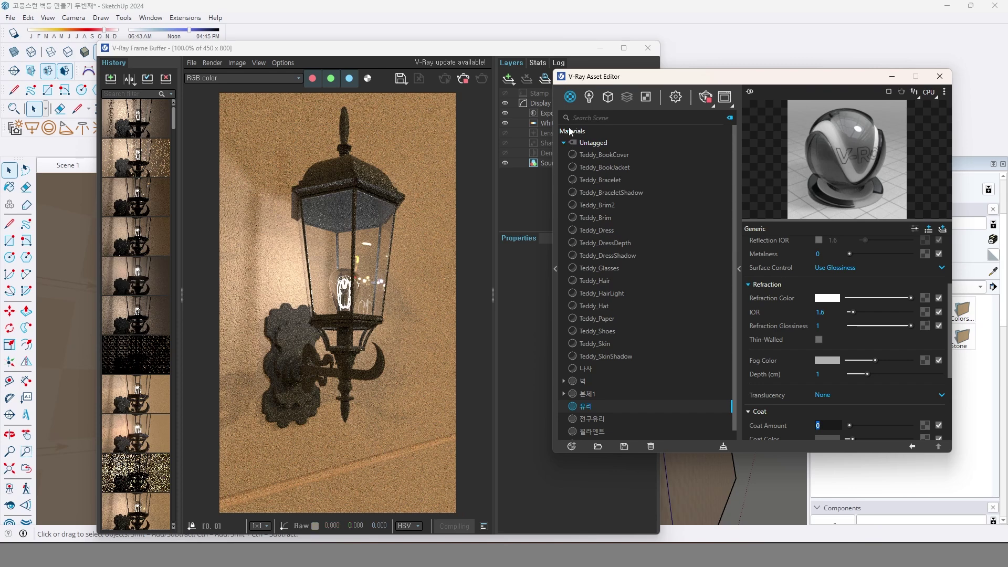
- Set the coat amount of the 본체1 body material to 1 and its coat color to a 0.598 gray
left_click(594, 392)
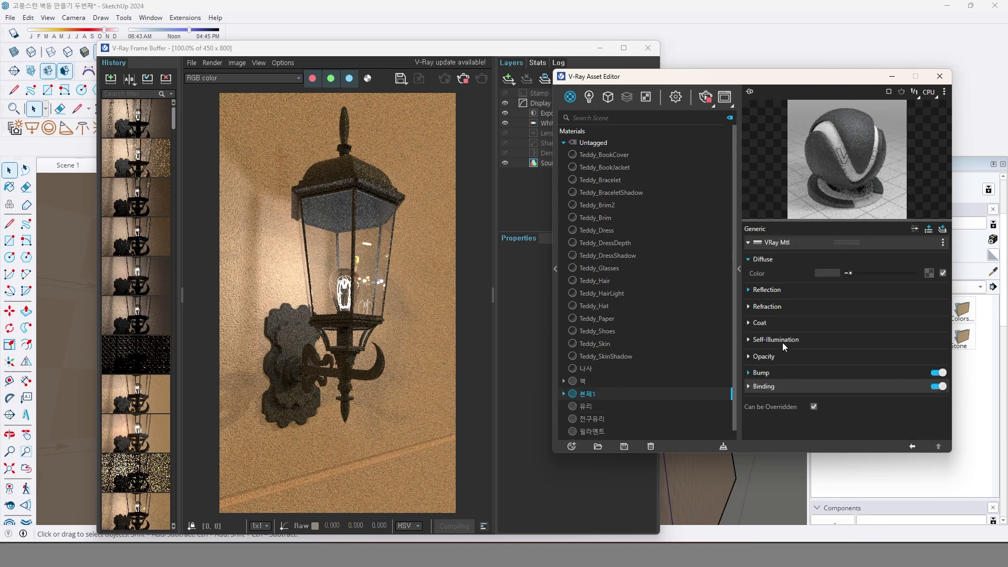
left_click(823, 374)
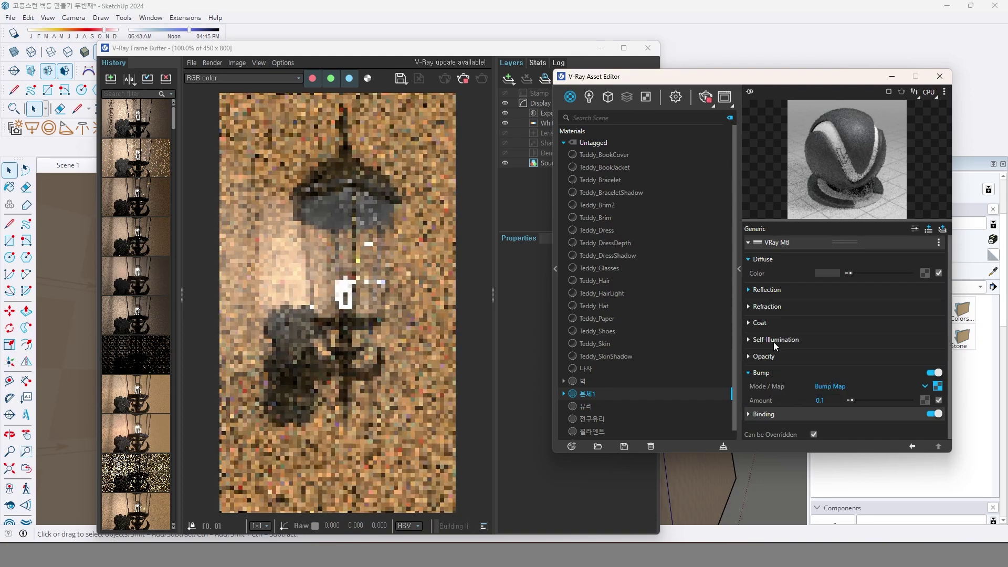
left_click(778, 322)
left_click_drag(849, 337, 914, 336)
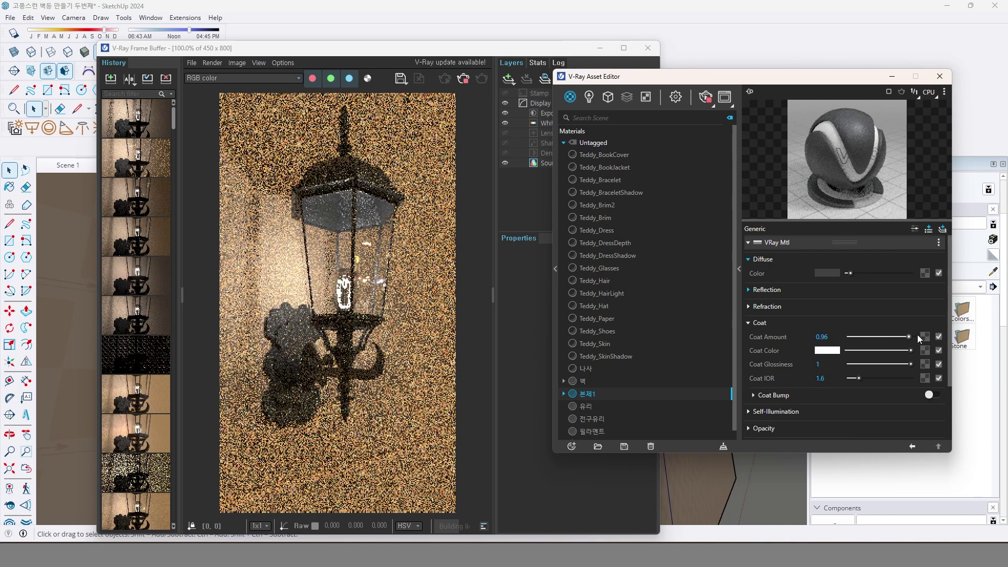
left_click(828, 350)
left_click_drag(683, 190, 560, 152)
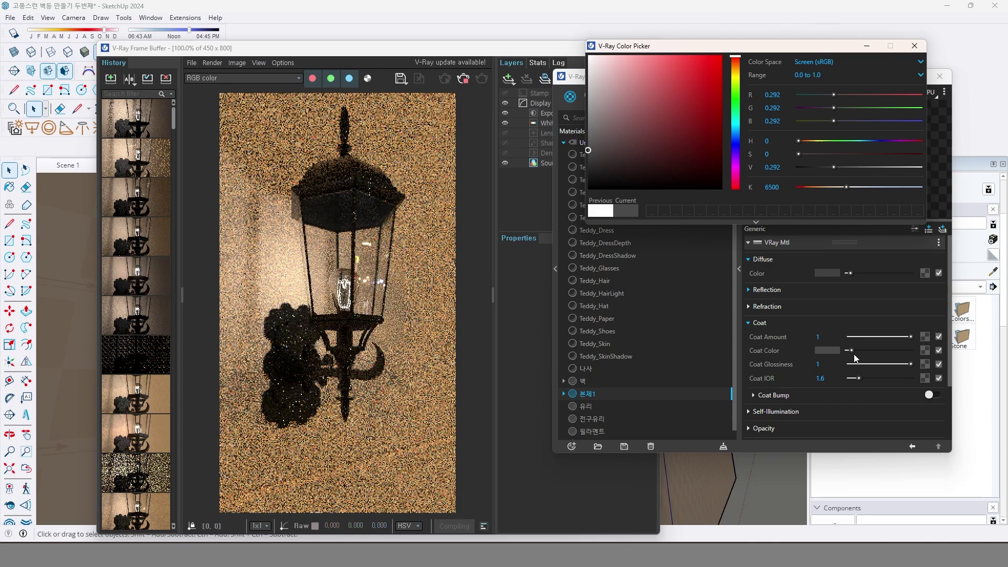
left_click_drag(851, 349, 871, 347)
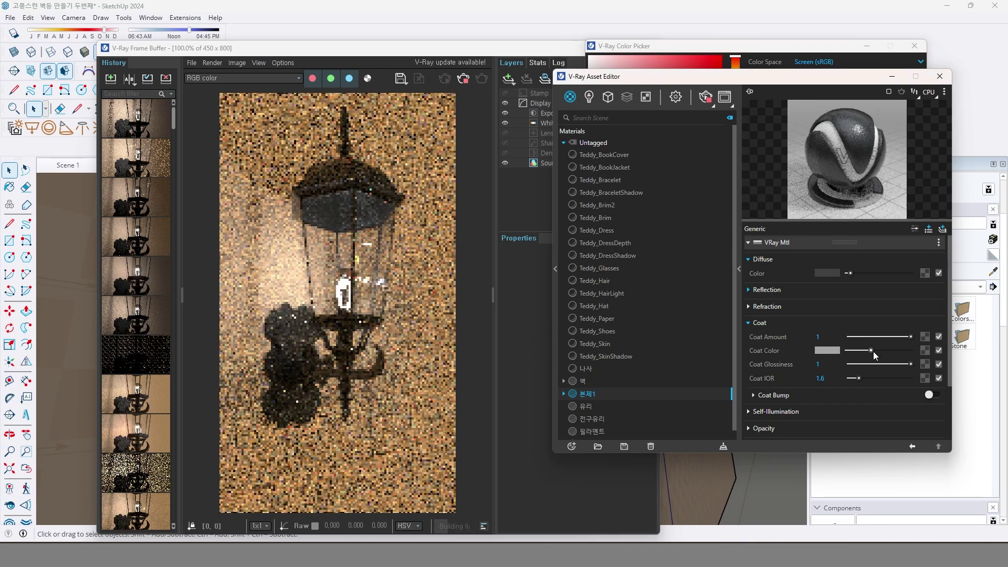
left_click_drag(871, 350, 867, 350)
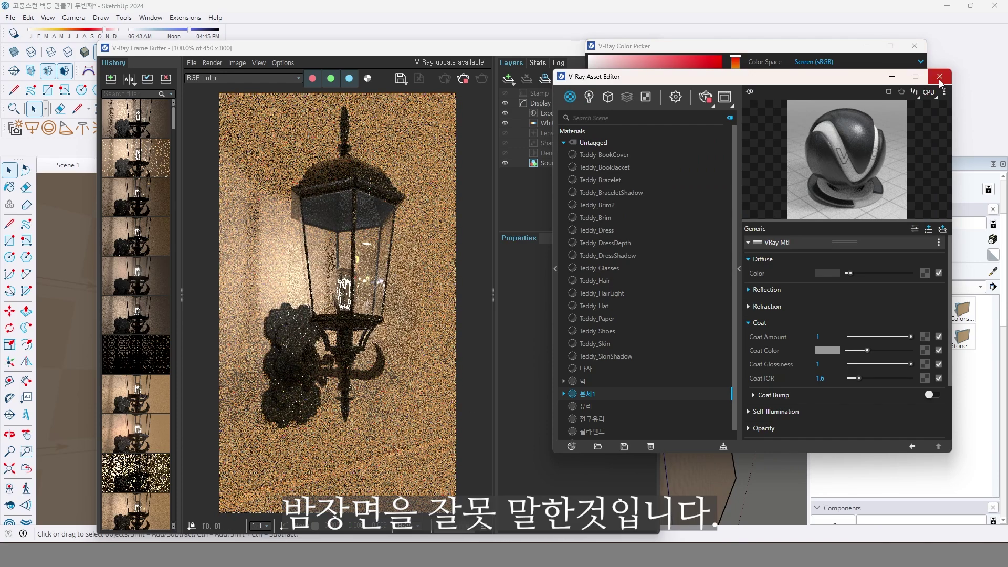
- Examine the lantern in the interactive render from a slightly different angle and restore the Scene 1 view
left_click(467, 212)
left_click_drag(359, 48, 459, 35)
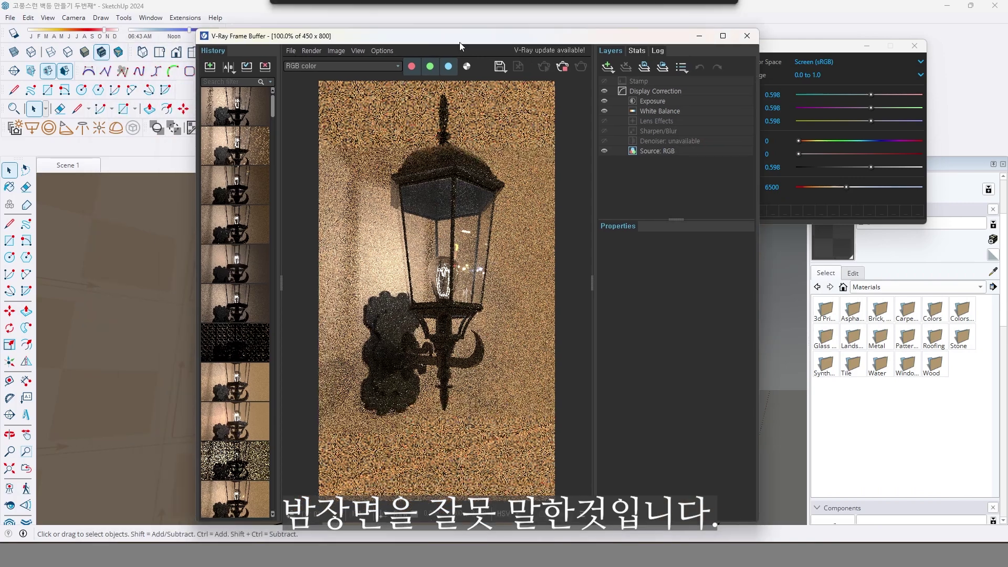
mouse_move(146, 400)
middle_mouse_down()
mouse_move(147, 378)
mouse_move(126, 398)
mouse_move(135, 376)
mouse_move(137, 385)
middle_mouse_up()
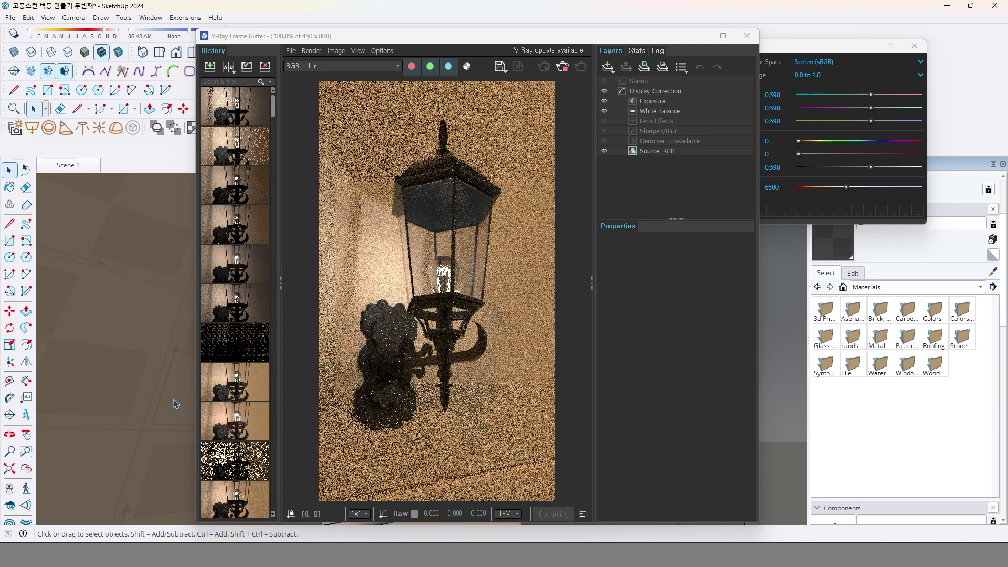
left_click(79, 196)
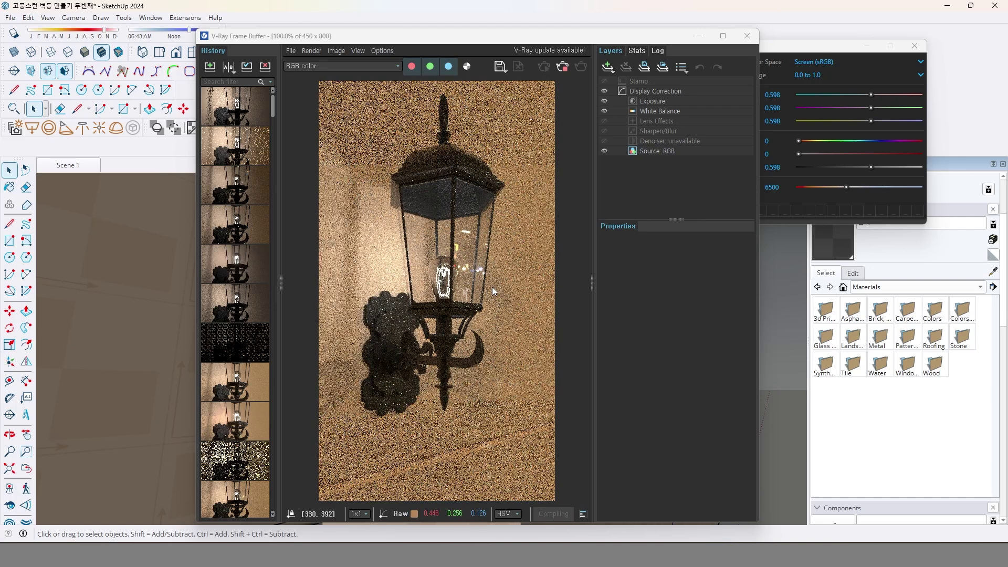
- Stop the interactive render, including a brief restart of it, and close the V-Ray Color Picker
left_click(561, 68)
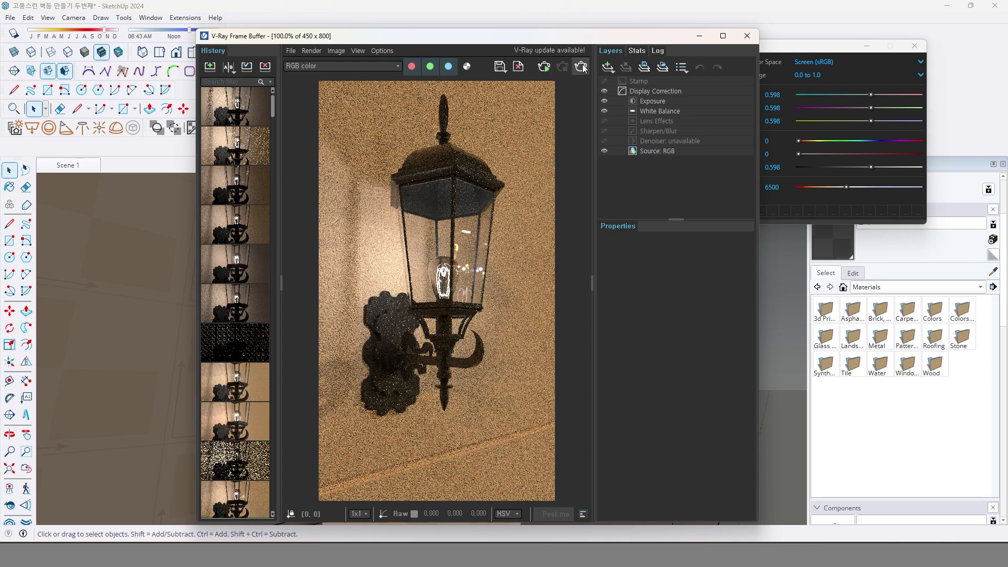
left_click(582, 67)
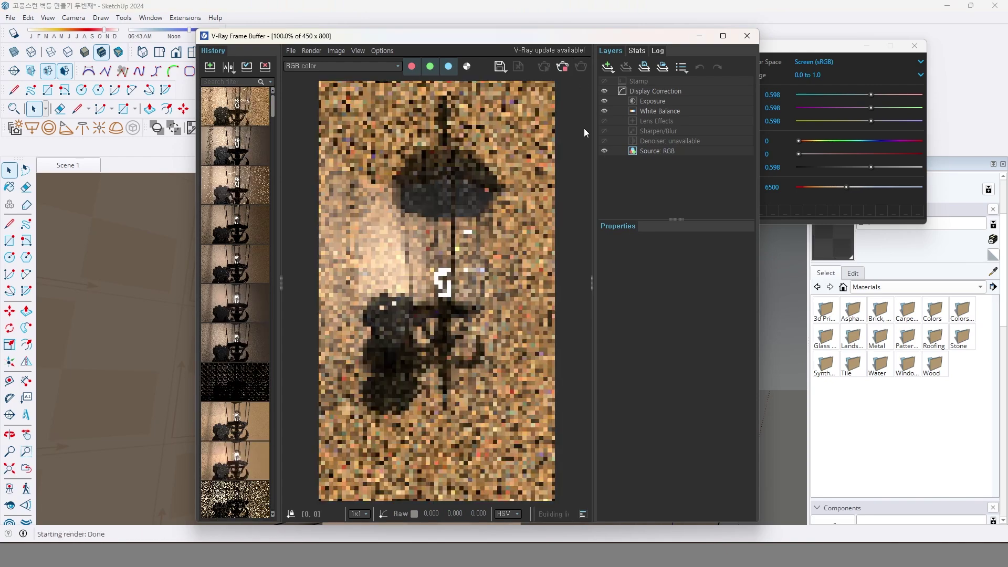
left_click(569, 67)
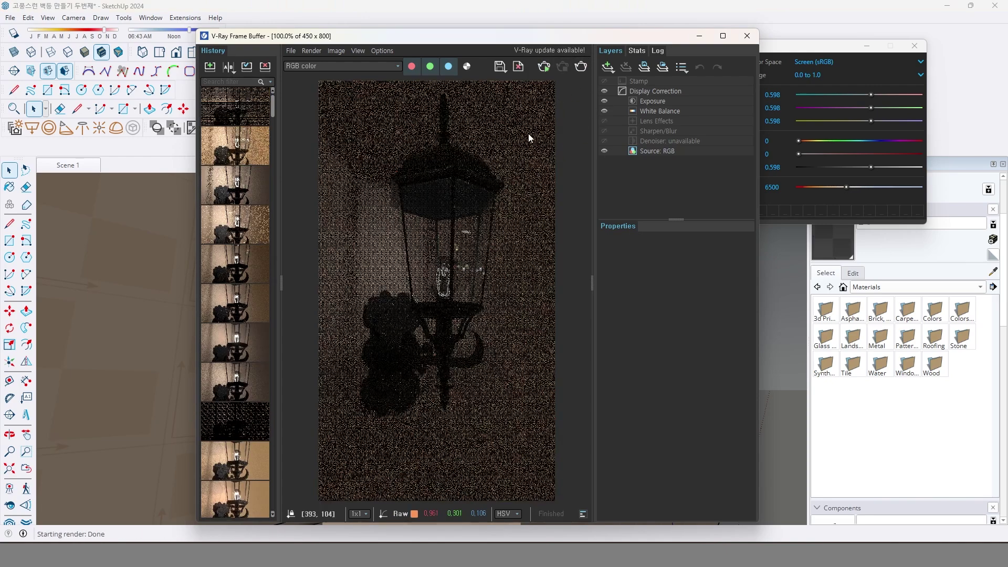
left_click(914, 47)
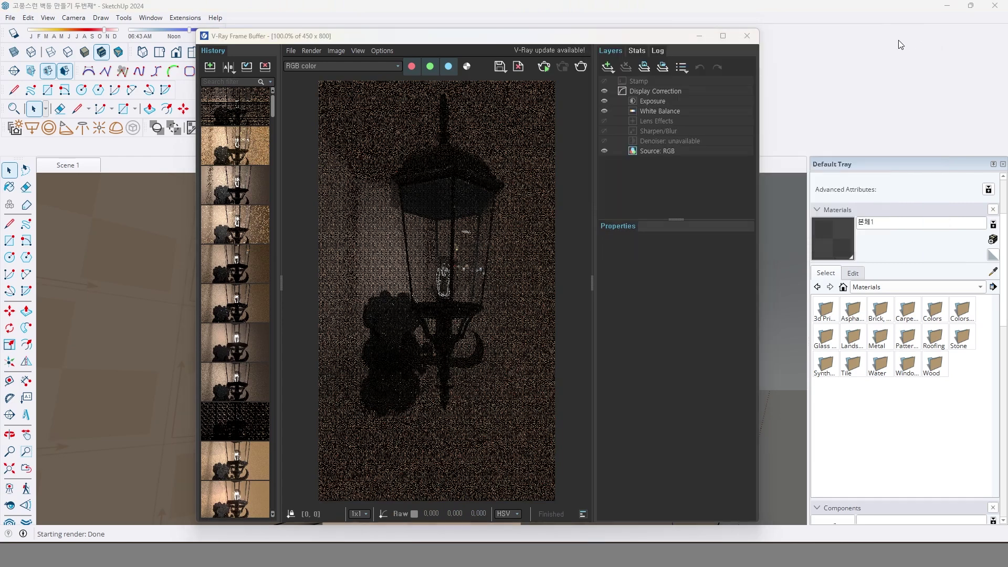
- Switch the V-Ray render engine to CUDA in the render settings
left_click_drag(599, 37, 562, 28)
left_click_drag(302, 27, 354, 159)
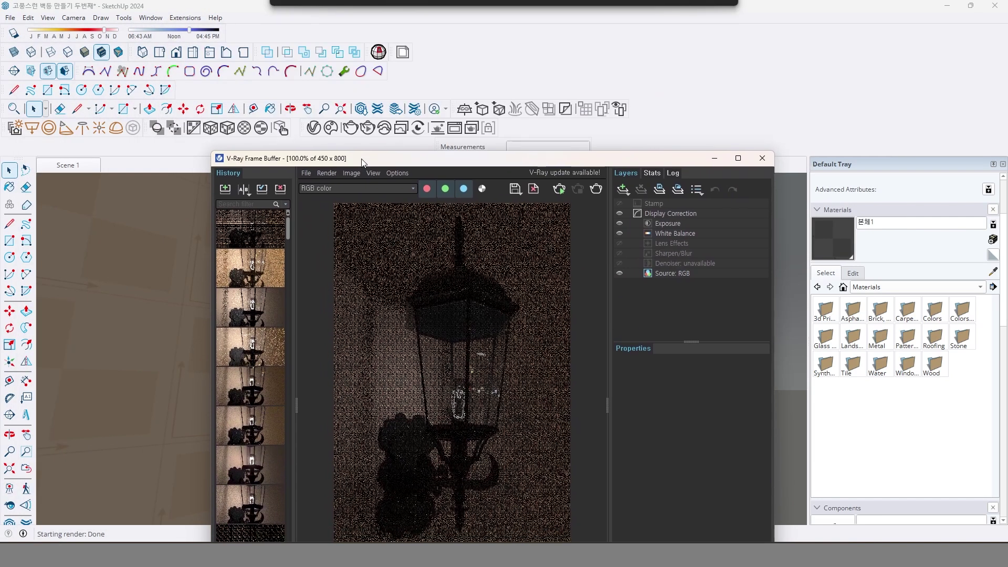
left_click(314, 128)
left_click_drag(674, 82, 500, 77)
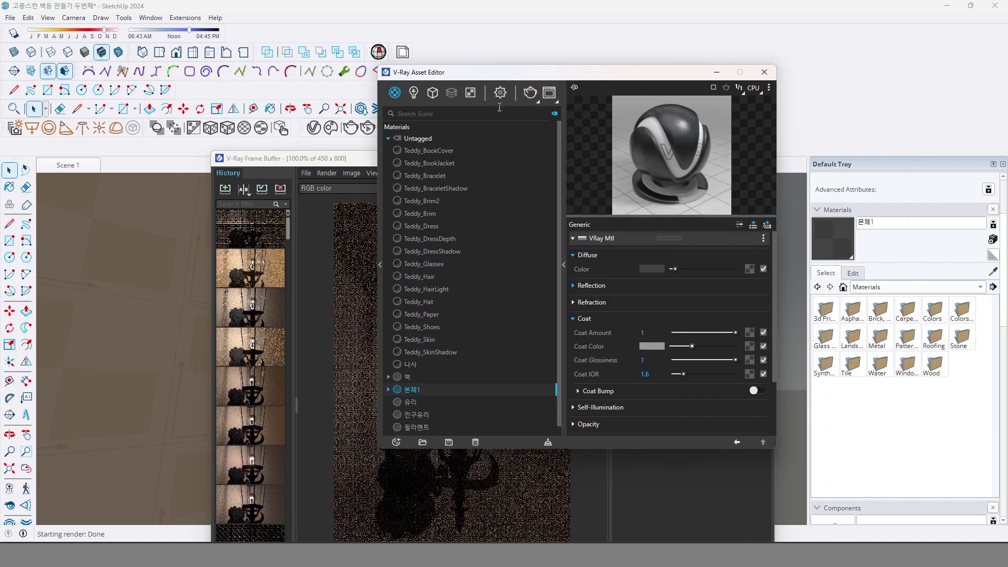
left_click(500, 92)
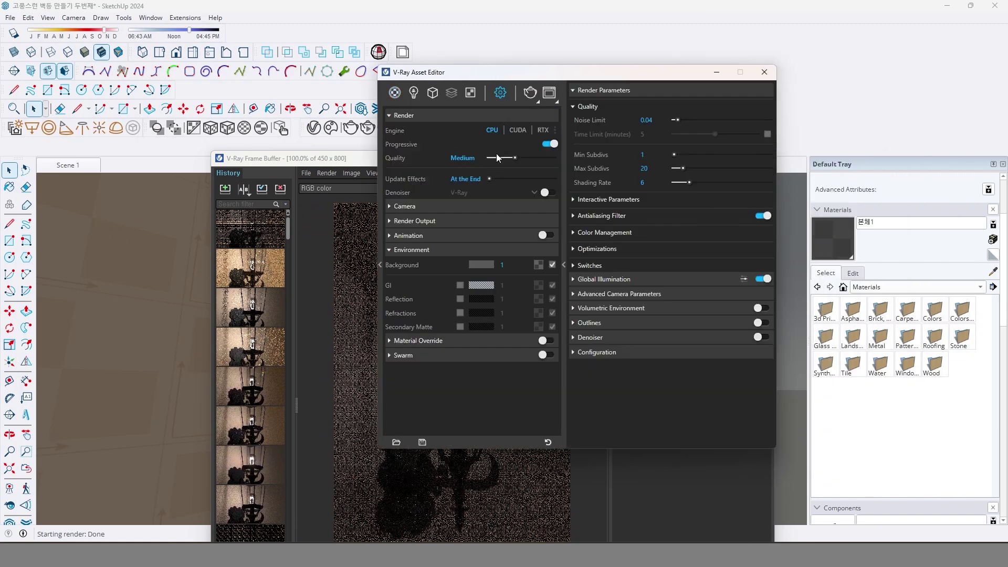
left_click(518, 130)
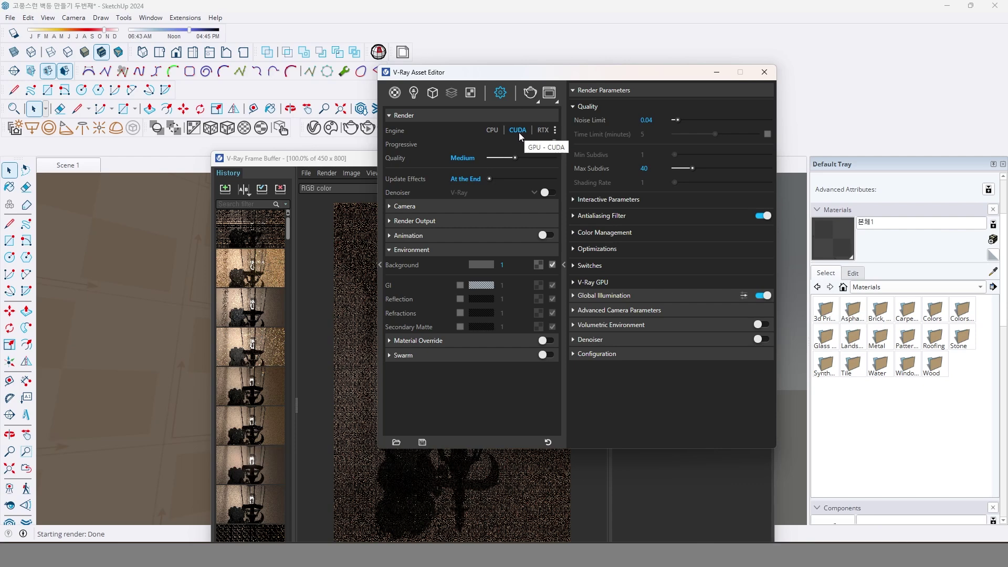
- Render the lantern with the production renderer and bring the 본체1 material's settings back into view
left_click_drag(357, 162, 226, 63)
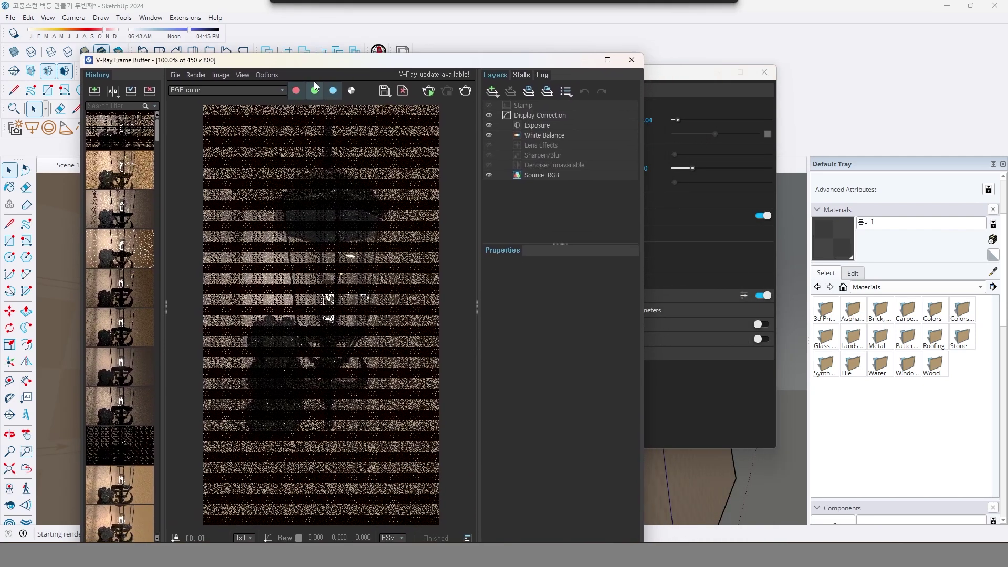
left_click_drag(673, 79, 867, 114)
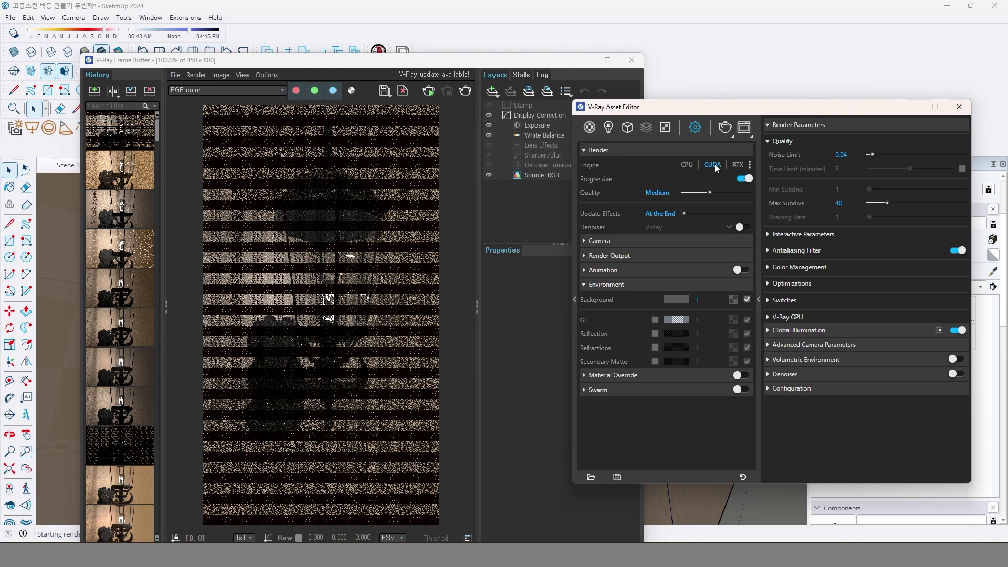
left_click(725, 130)
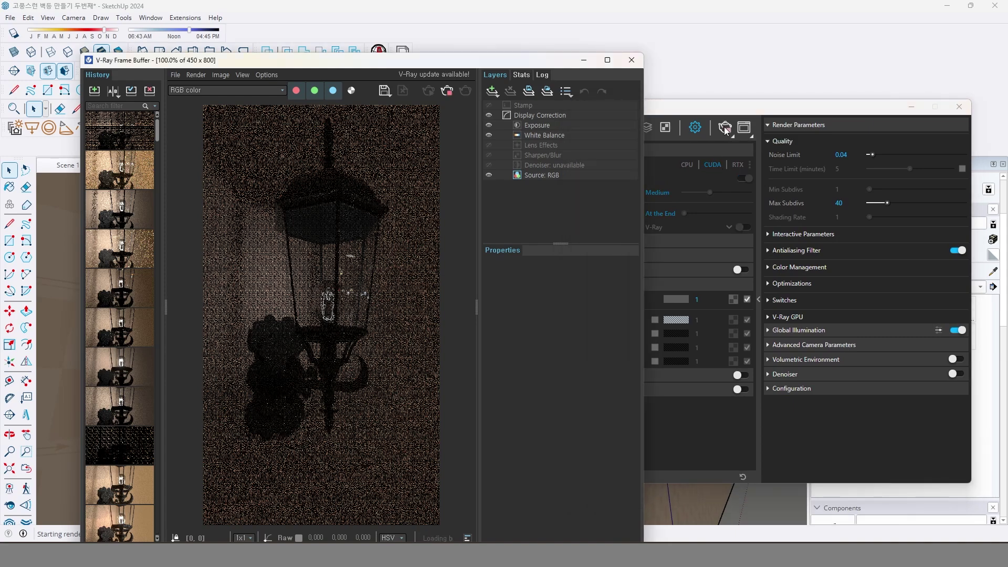
left_click_drag(404, 64, 407, 38)
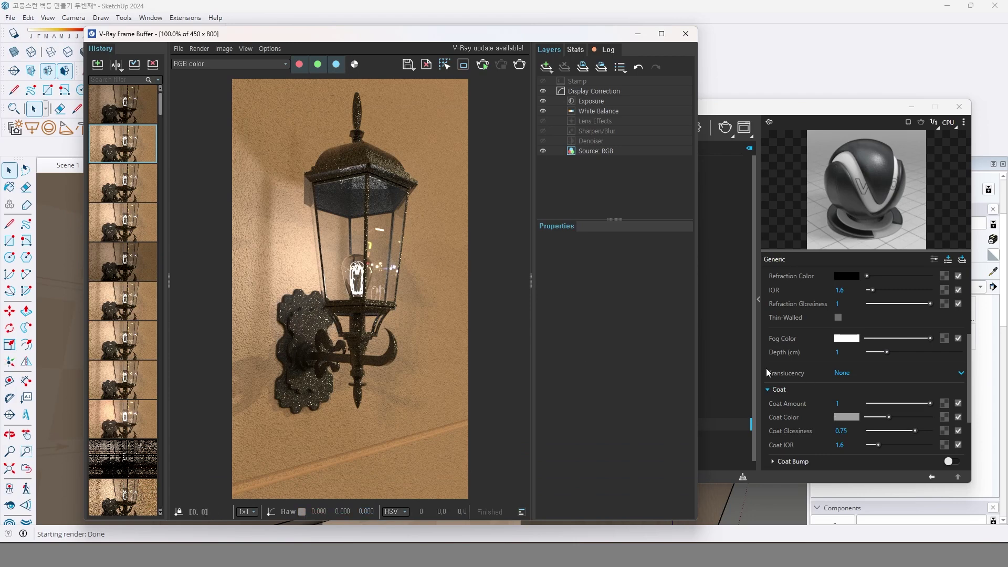
left_click(758, 120)
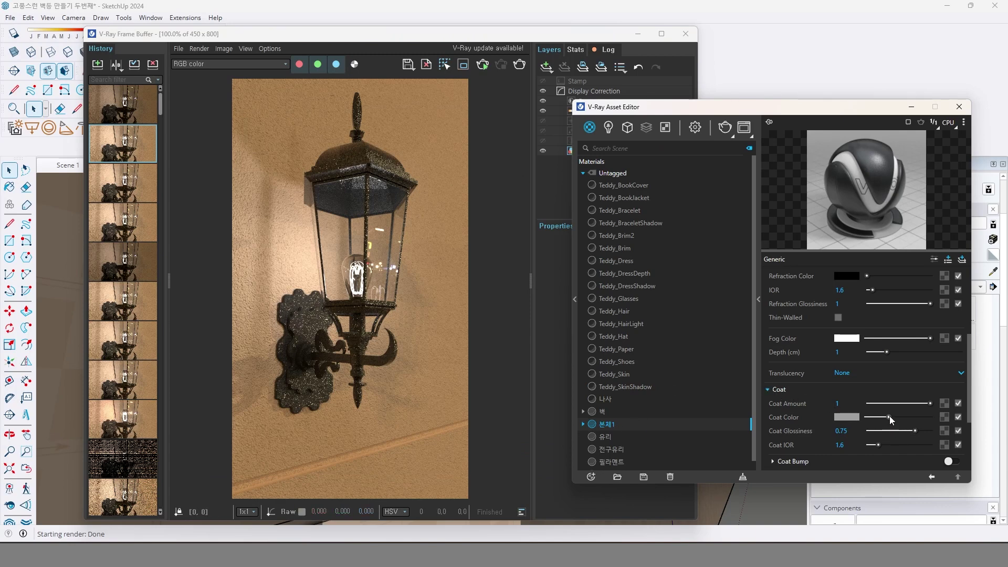
- Darken the 본체1 material's coat color, set its coat glossiness to 0.41, and render the region over the lantern's roof
left_click_drag(889, 416, 883, 418)
left_click_drag(899, 433, 894, 435)
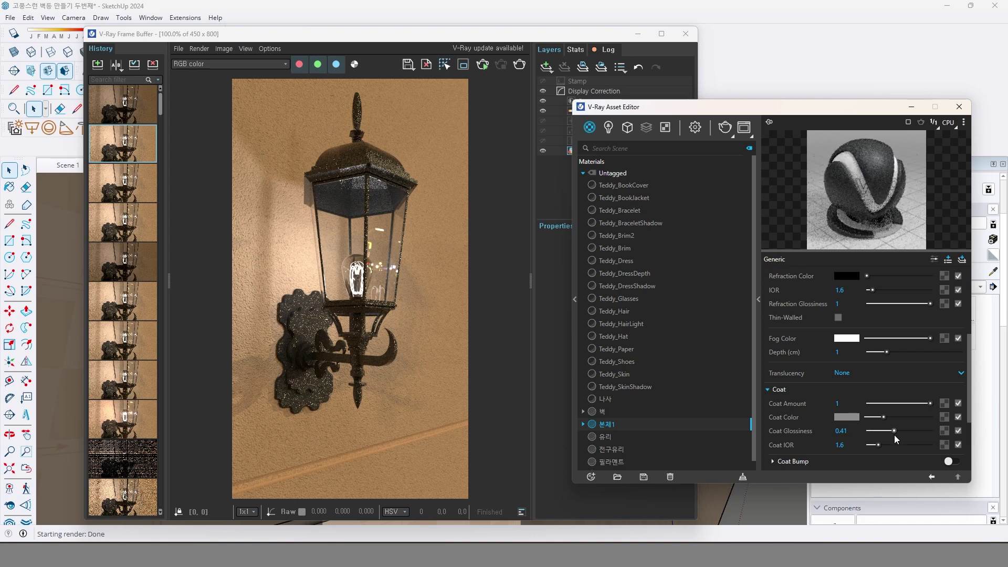
left_click(463, 65)
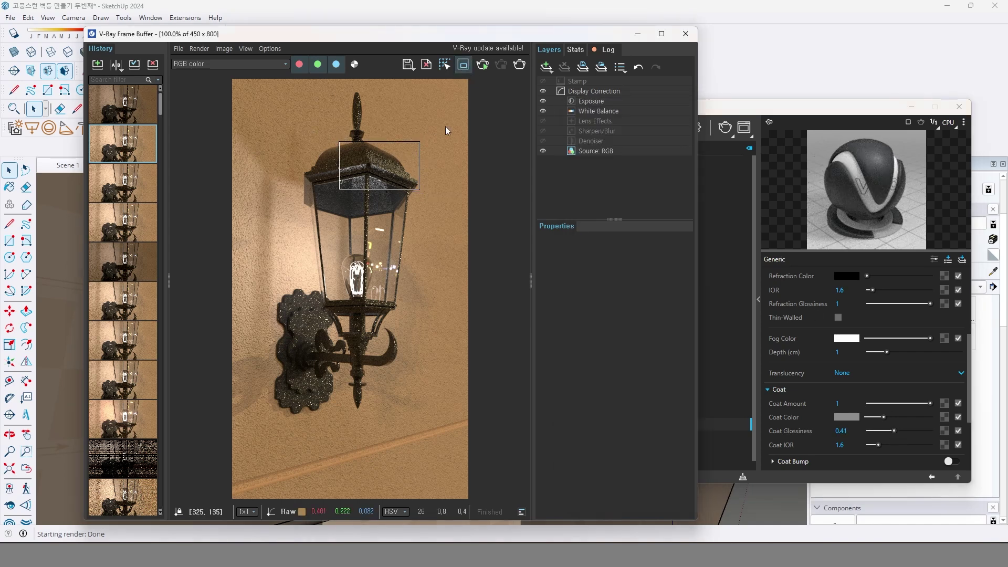
left_click(487, 69)
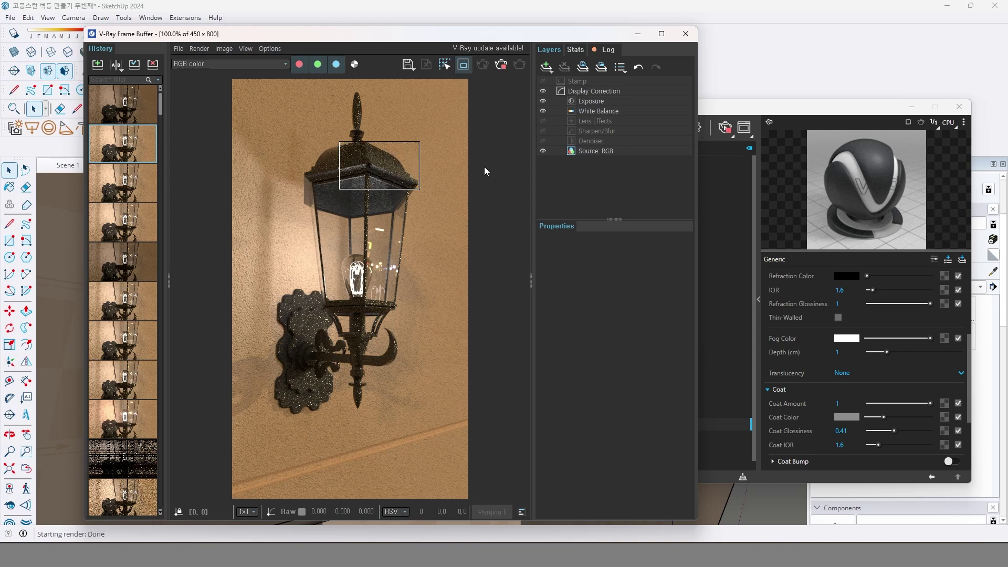
- Review the 본체1 material's reflection settings and set its coat glossiness to 0.35
mouse_move(383, 149)
scroll(880, 320, "up", 3)
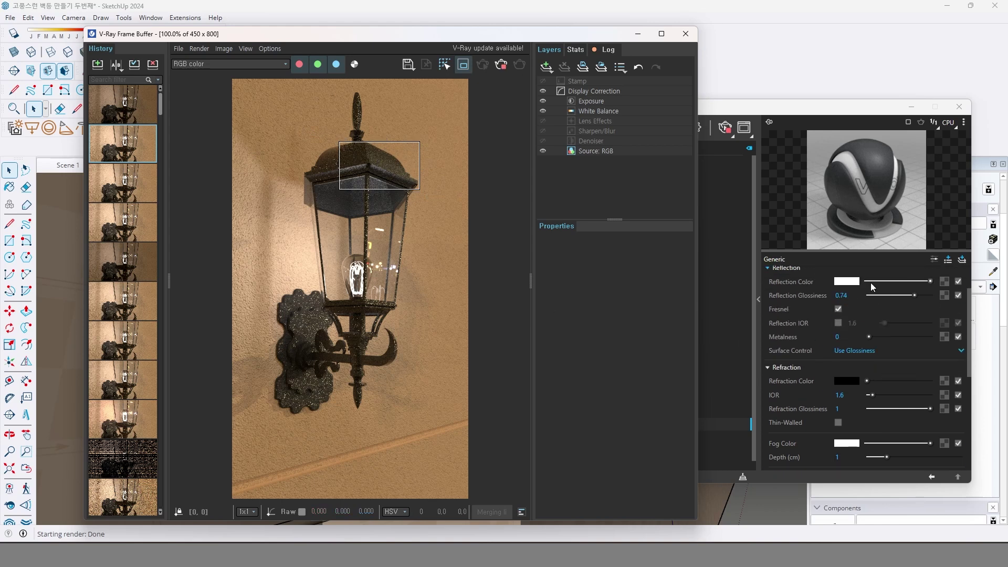
scroll(890, 286, "up", 2)
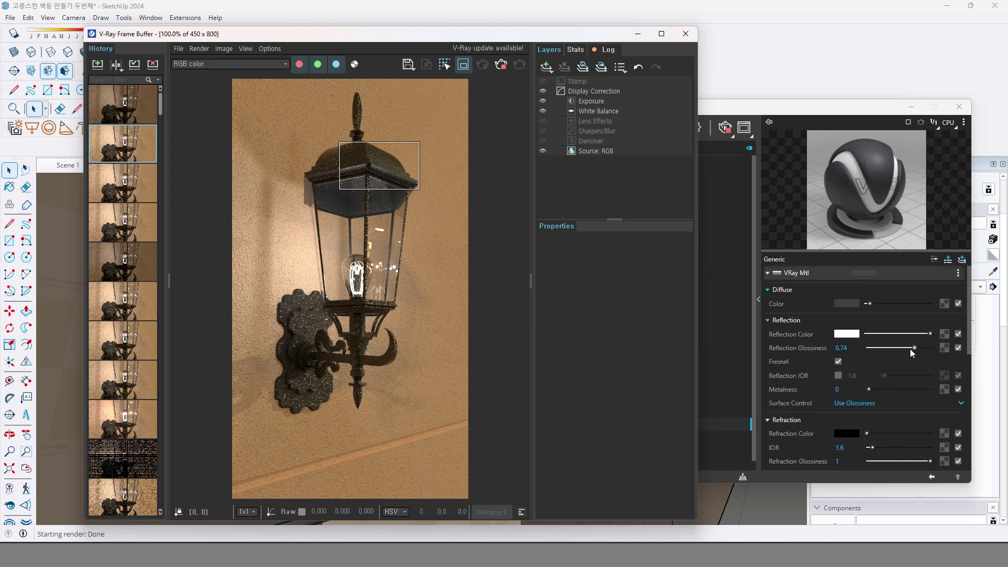
scroll(905, 352, "down", 3)
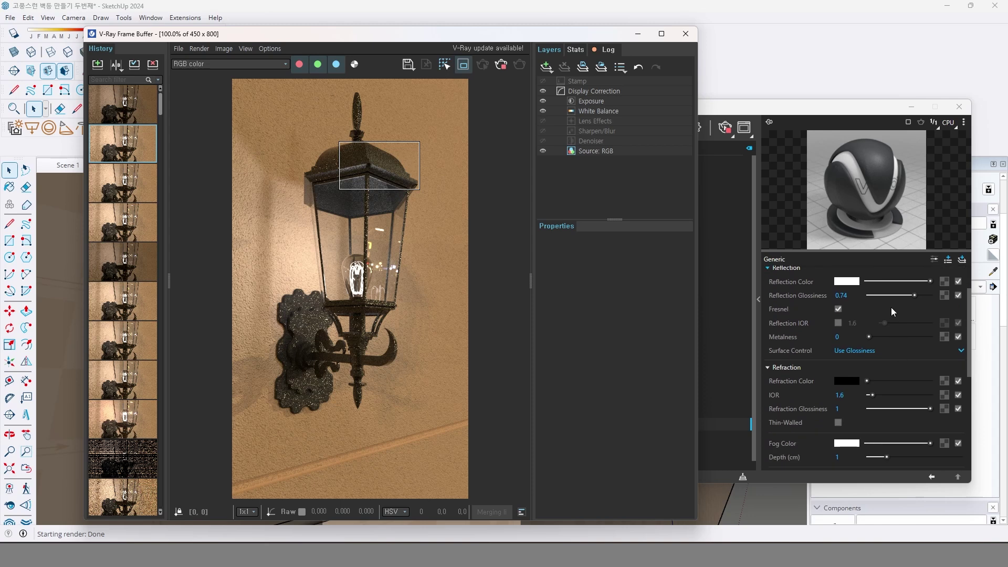
scroll(902, 319, "down", 6)
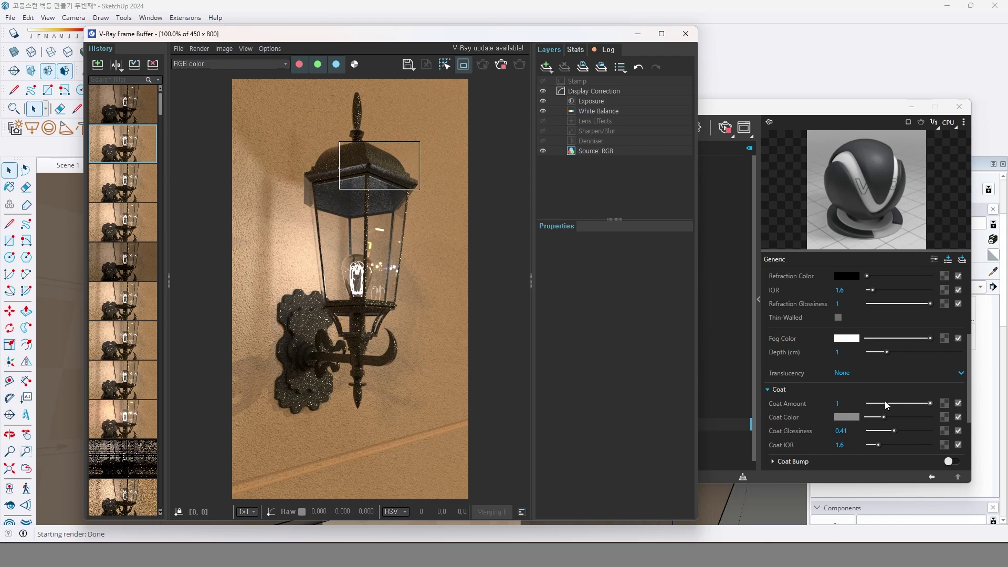
left_click_drag(893, 431, 909, 434)
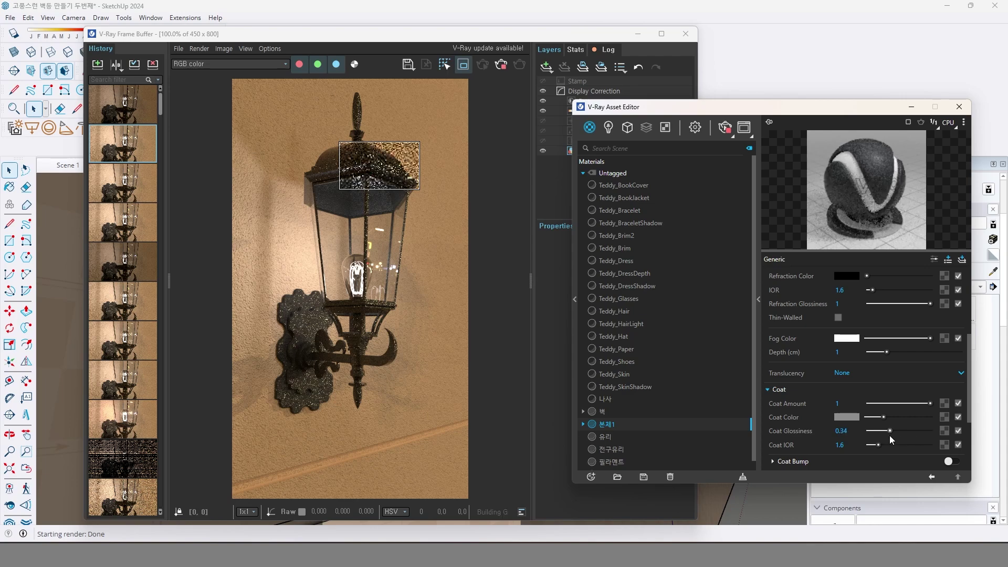
left_click_drag(889, 435, 891, 436)
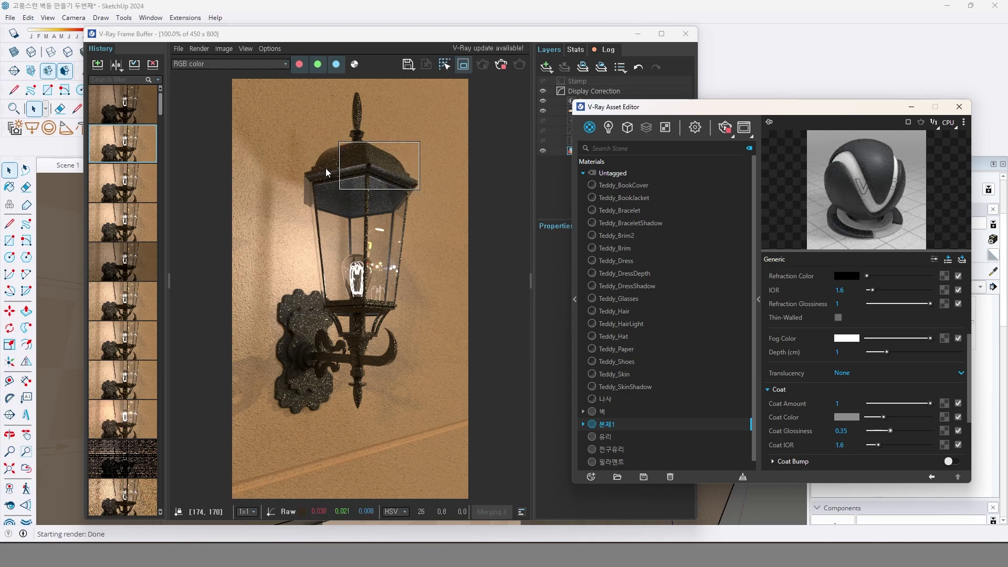
- Check the roof's left edge with a render region of about 140 × 92 pixels, and render the full frame without the region
left_click_drag(284, 143, 358, 190)
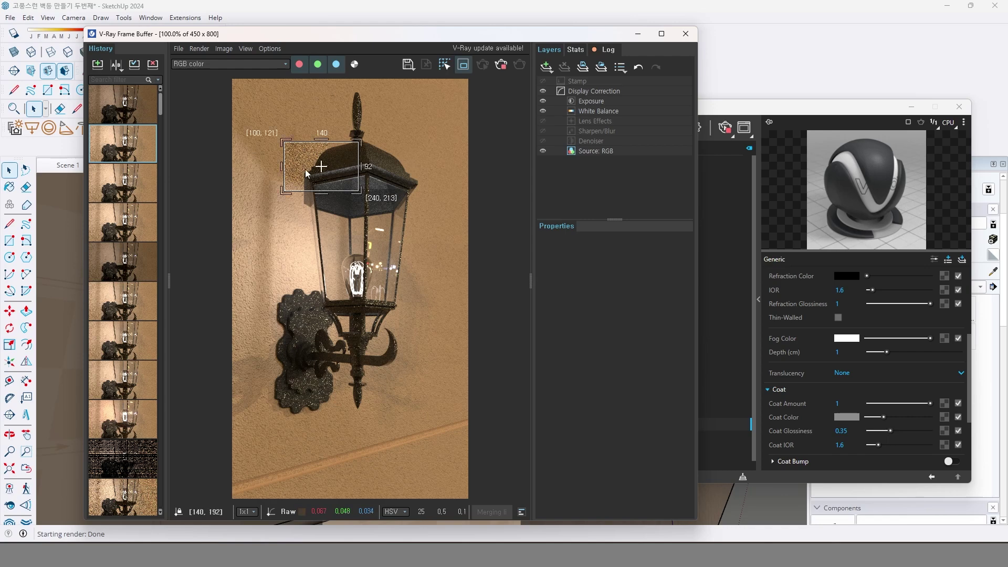
left_click(464, 64)
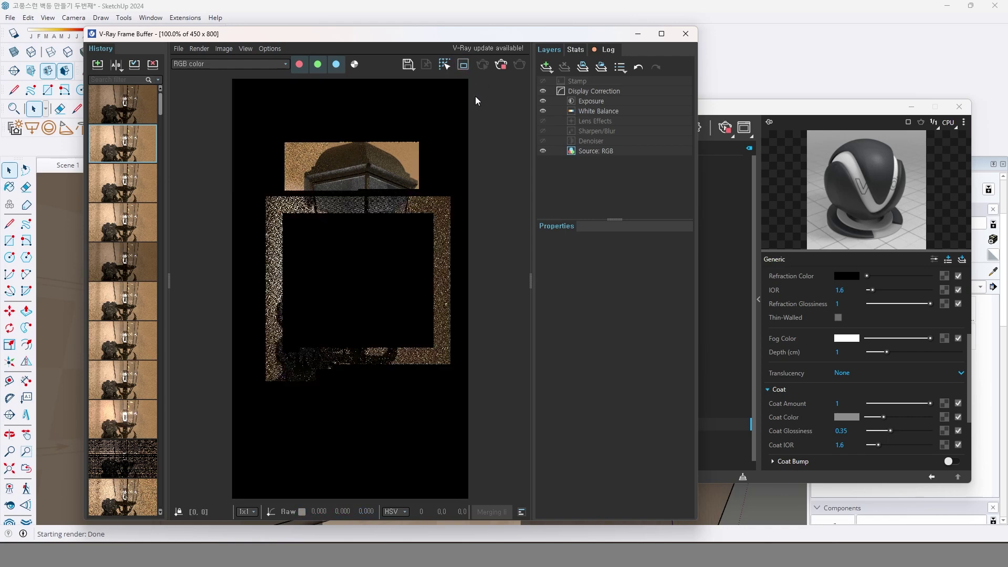
left_click(520, 64)
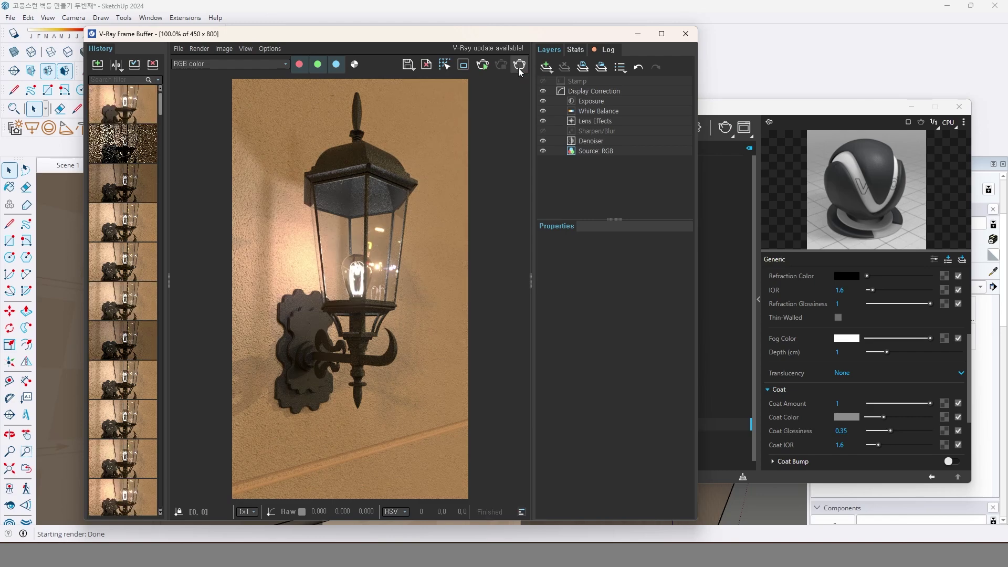
- Set the Lens Effects size to about 53.6, intensity to about 6.8 and bloom to 0.2, trying bloom values of 0.1 and 1
left_click(598, 122)
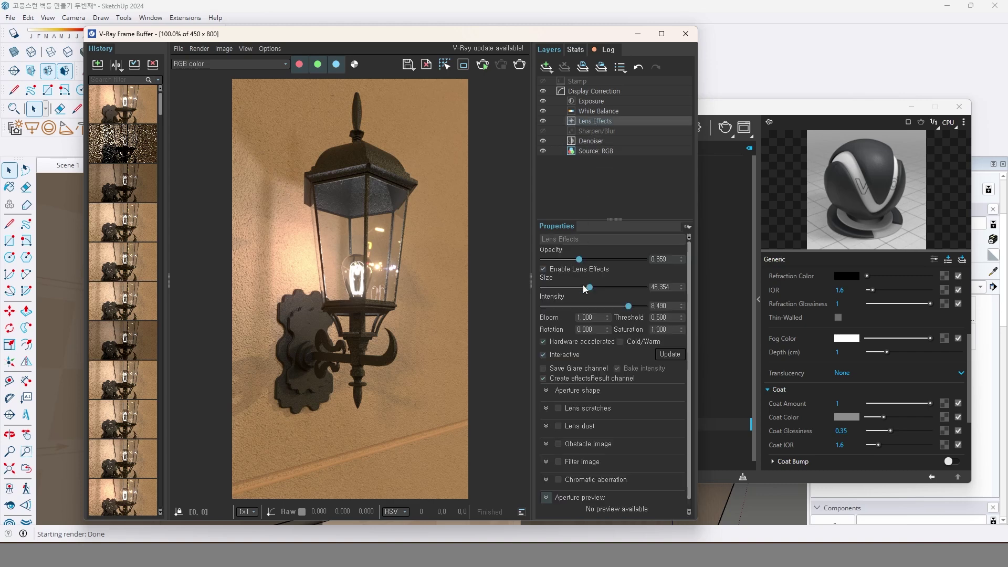
left_click_drag(588, 287, 612, 307)
double_click(598, 318)
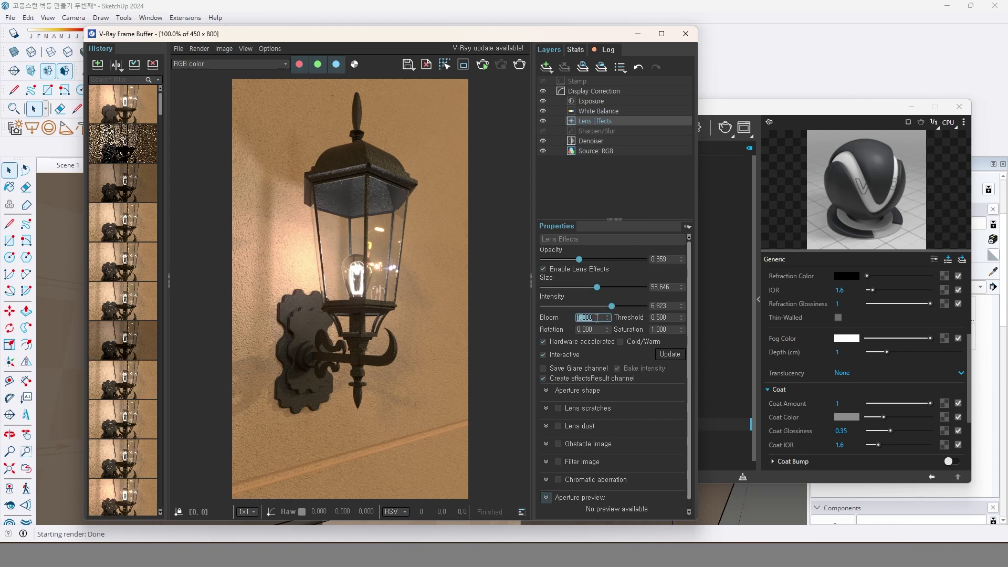
type("0,1")
key("Return")
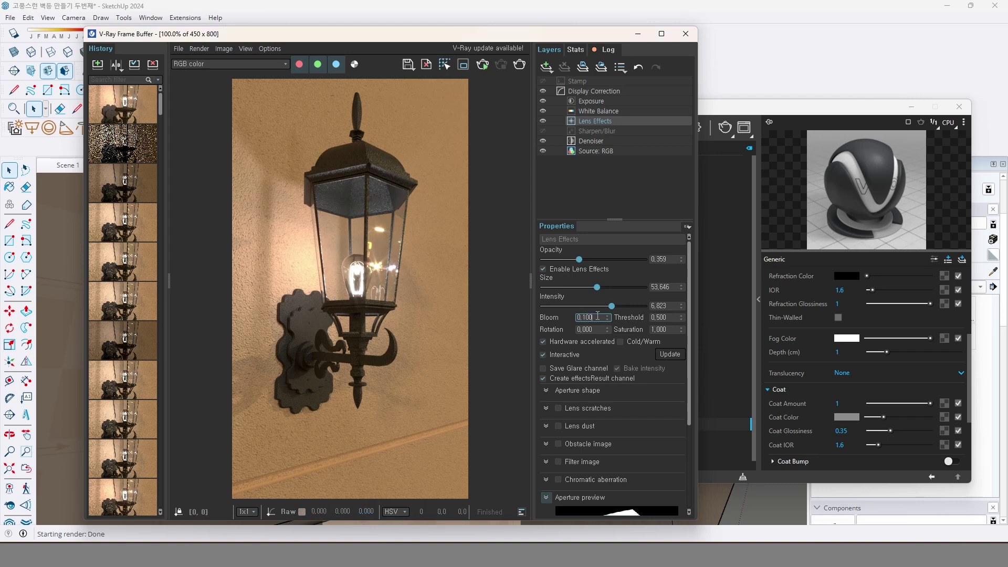
type("1")
key("Return")
type("0,2")
key("Return")
- Try a high Lens Effects opacity, settle it at about 0.39, and set the Denoiser opacity to about 0.52
left_click_drag(579, 259, 641, 268)
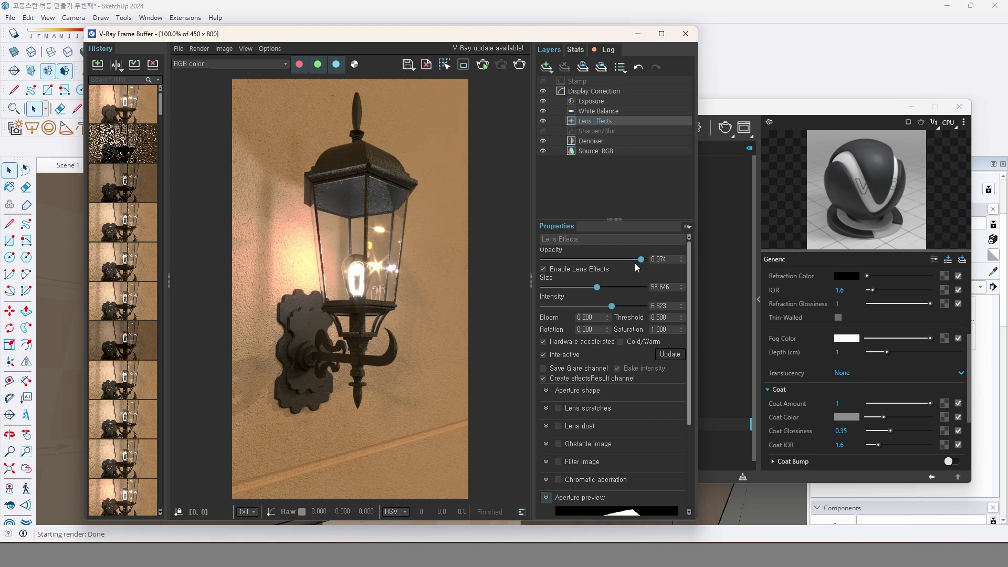
left_click_drag(641, 260, 584, 262)
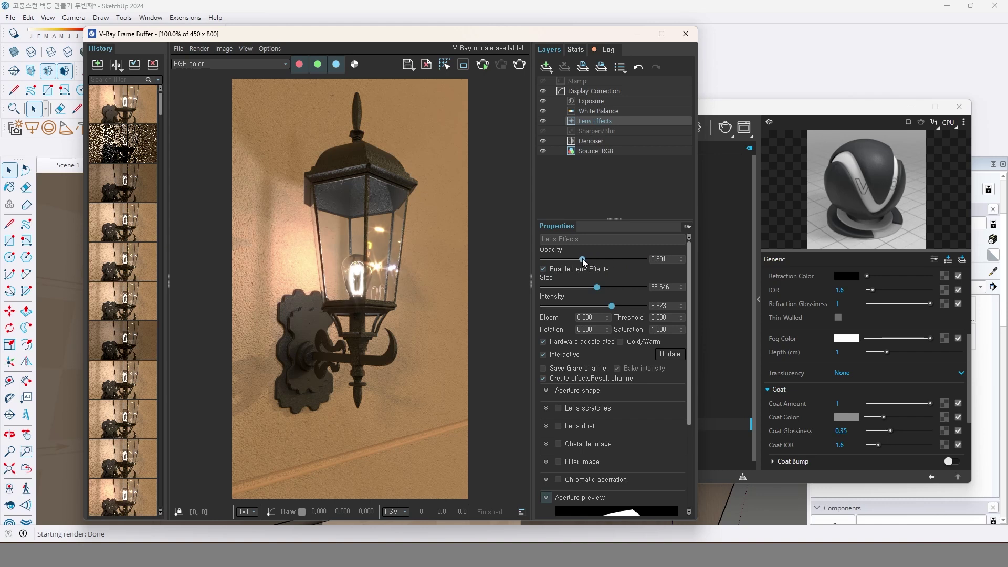
left_click(588, 141)
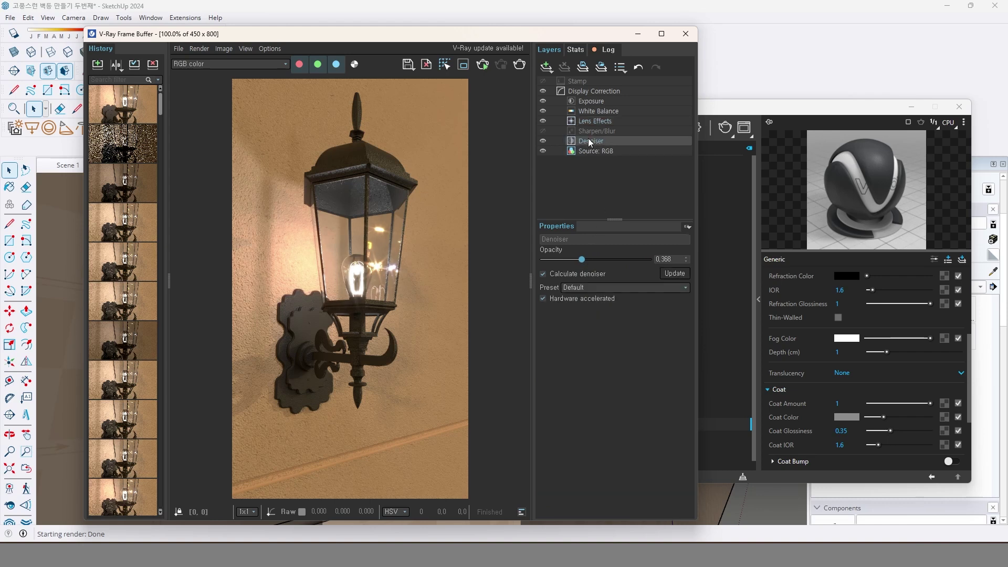
mouse_move(581, 260)
left_mouse_down()
mouse_move(662, 263)
mouse_move(598, 262)
left_mouse_up()
- Try a Lens Effects opacity of 1 together with a Denoiser opacity of about 0.66
left_click(610, 121)
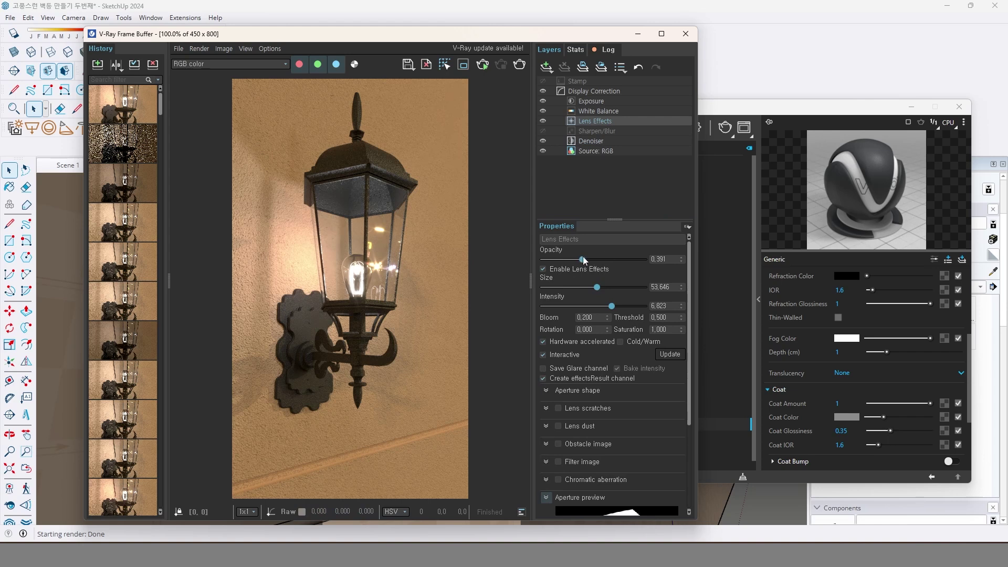
left_click_drag(583, 259, 650, 259)
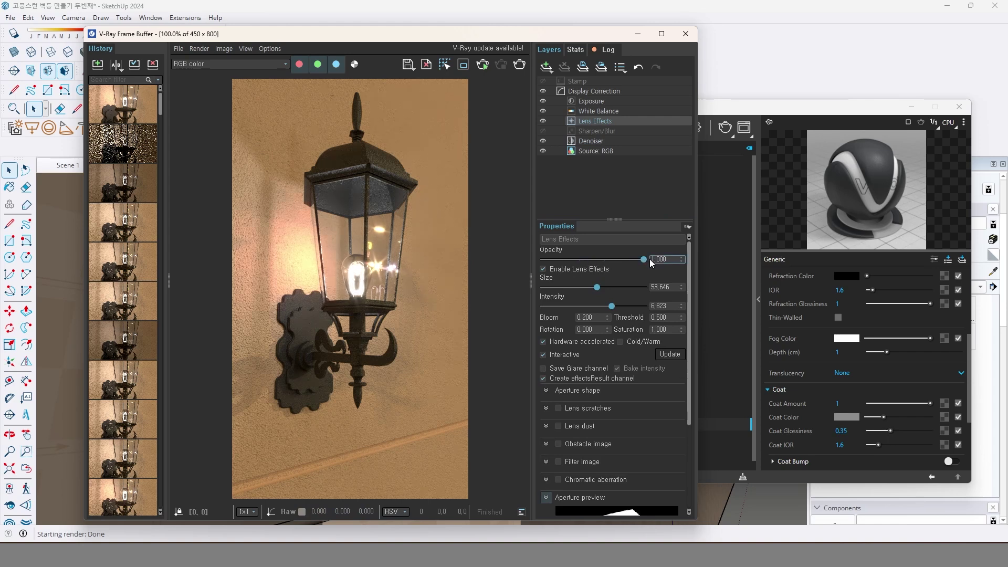
left_click(598, 141)
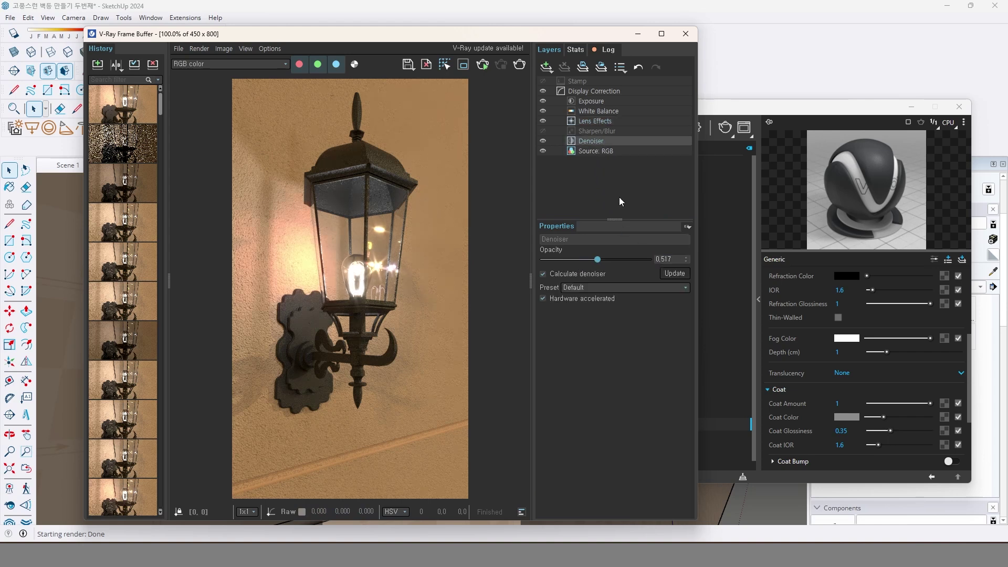
mouse_move(600, 264)
left_mouse_down()
mouse_move(569, 260)
mouse_move(614, 262)
mouse_move(554, 261)
mouse_move(613, 266)
left_mouse_up()
- Set the Lens Effects opacity to about 0.47 and lower the Denoiser opacity slightly
left_click(598, 121)
left_click_drag(614, 261, 588, 260)
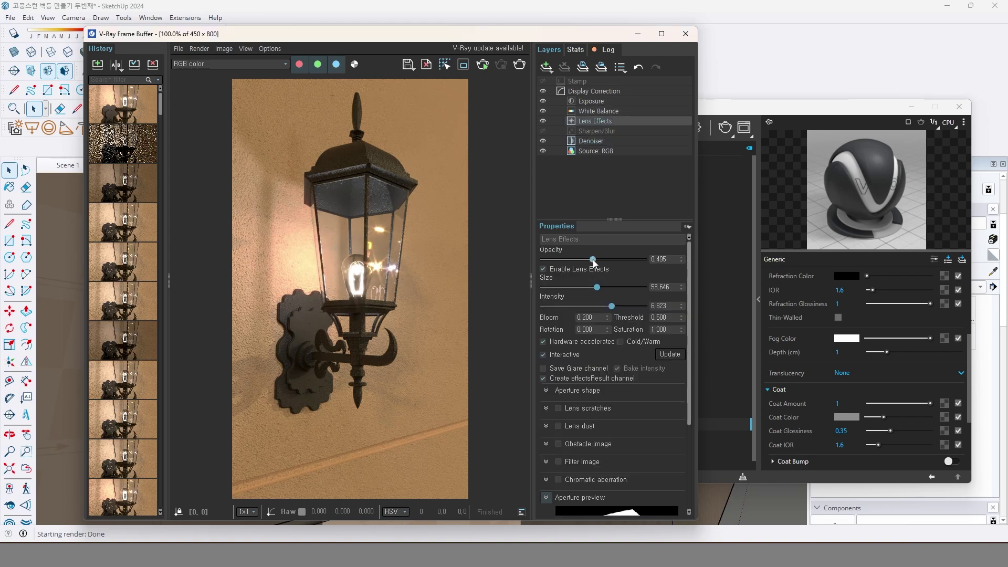
left_click(606, 142)
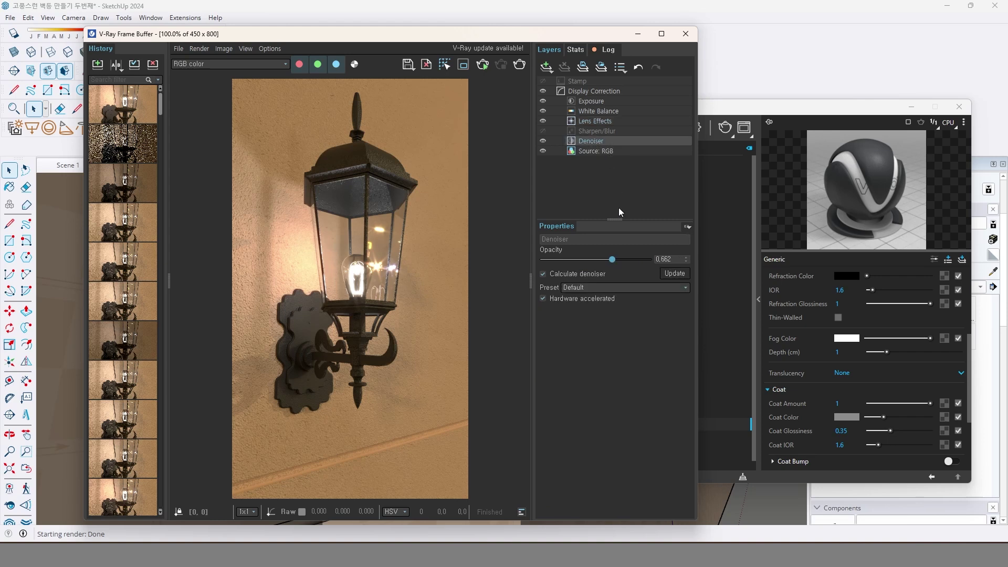
left_click_drag(615, 263, 603, 261)
- Set the Lens Effects intensity to about 3.85
left_click(607, 121)
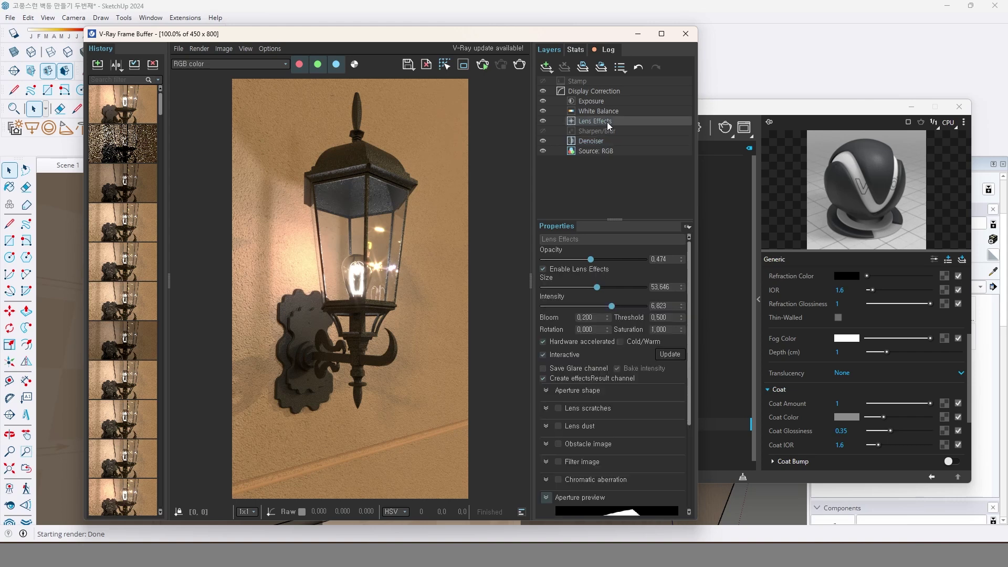
left_click_drag(610, 309, 584, 308)
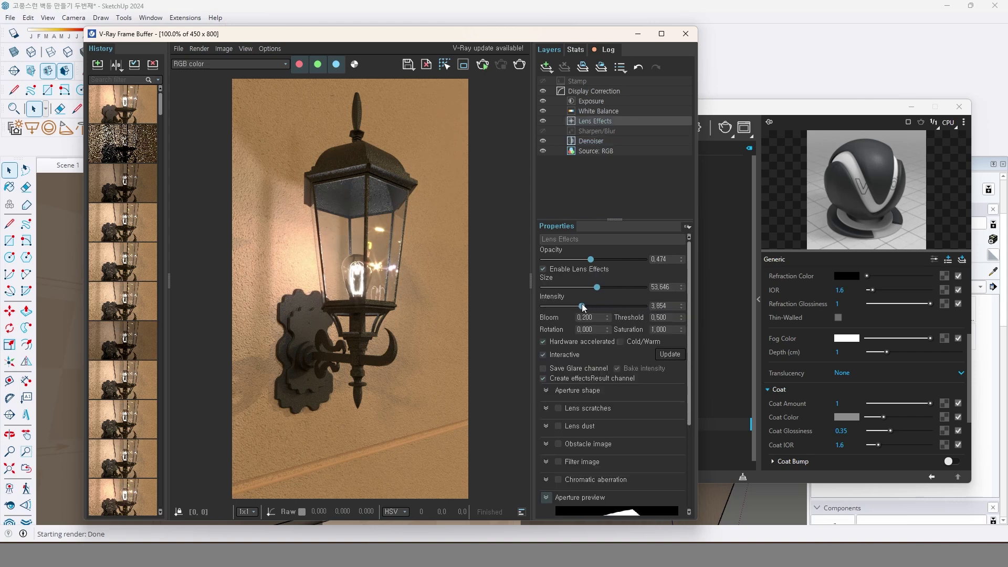